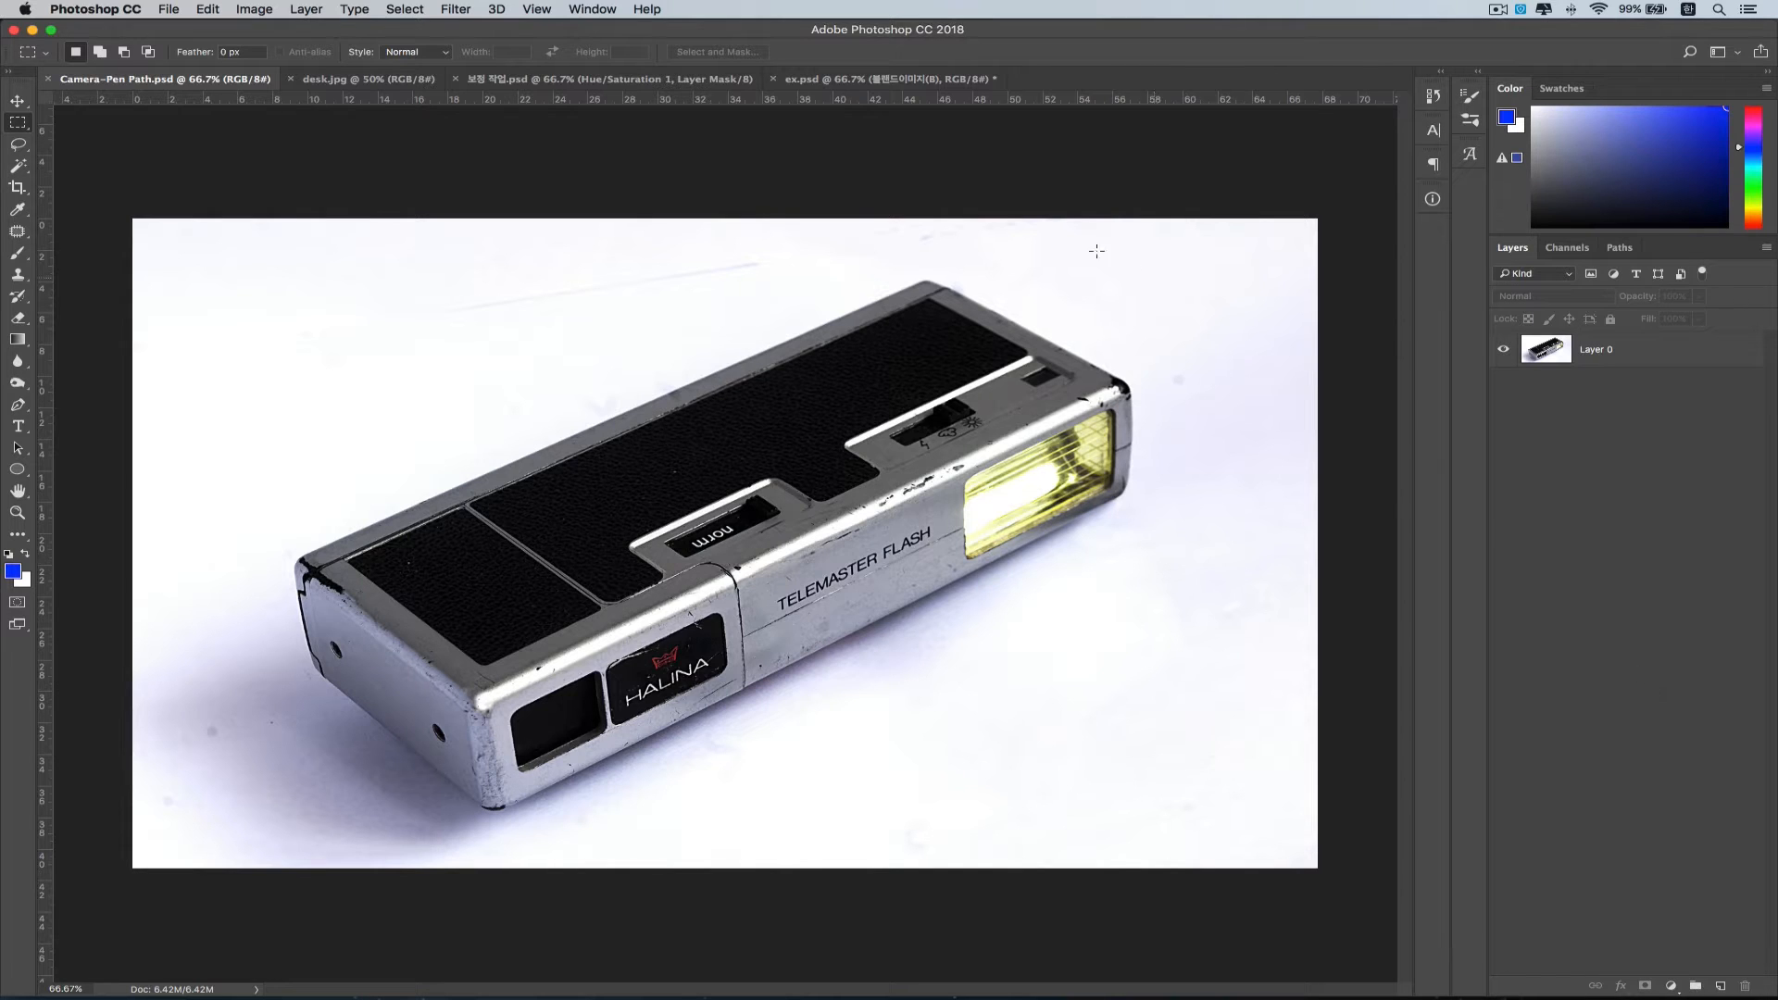
# - Review the open desk, finished composite and gradient example documents, ending on the Camera-Pen Path.psd camera photo
pyautogui.click(398, 80)
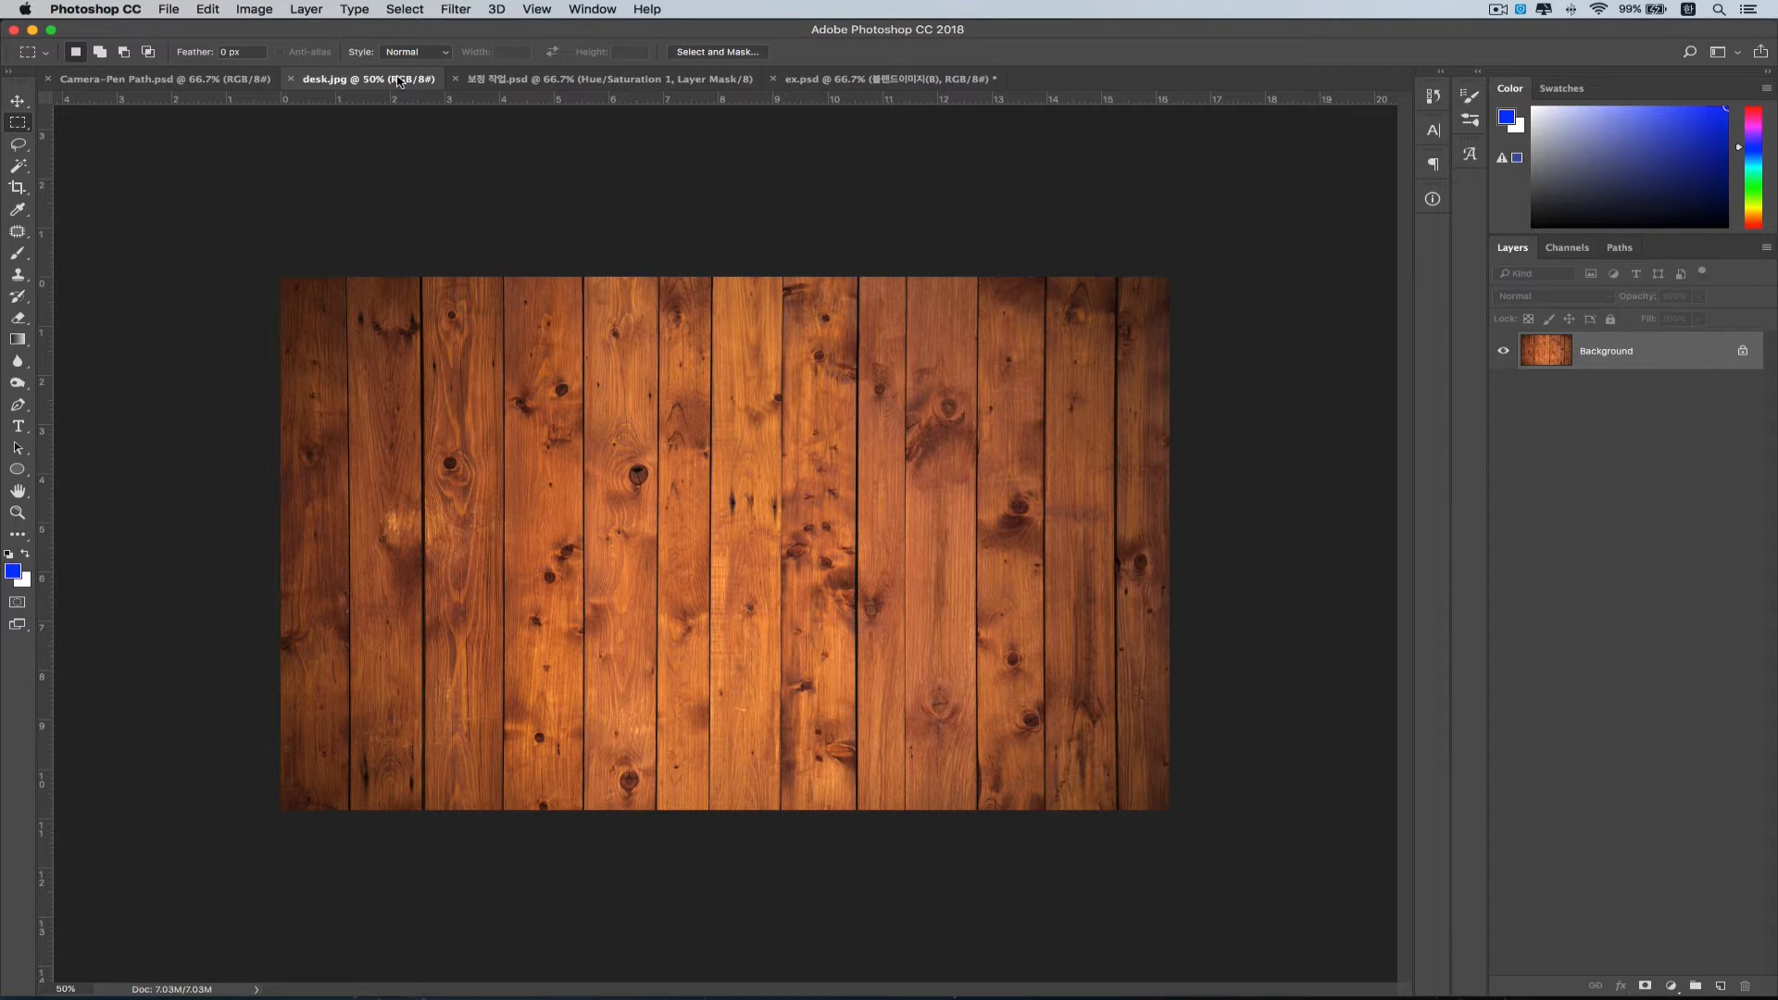
pyautogui.click(585, 79)
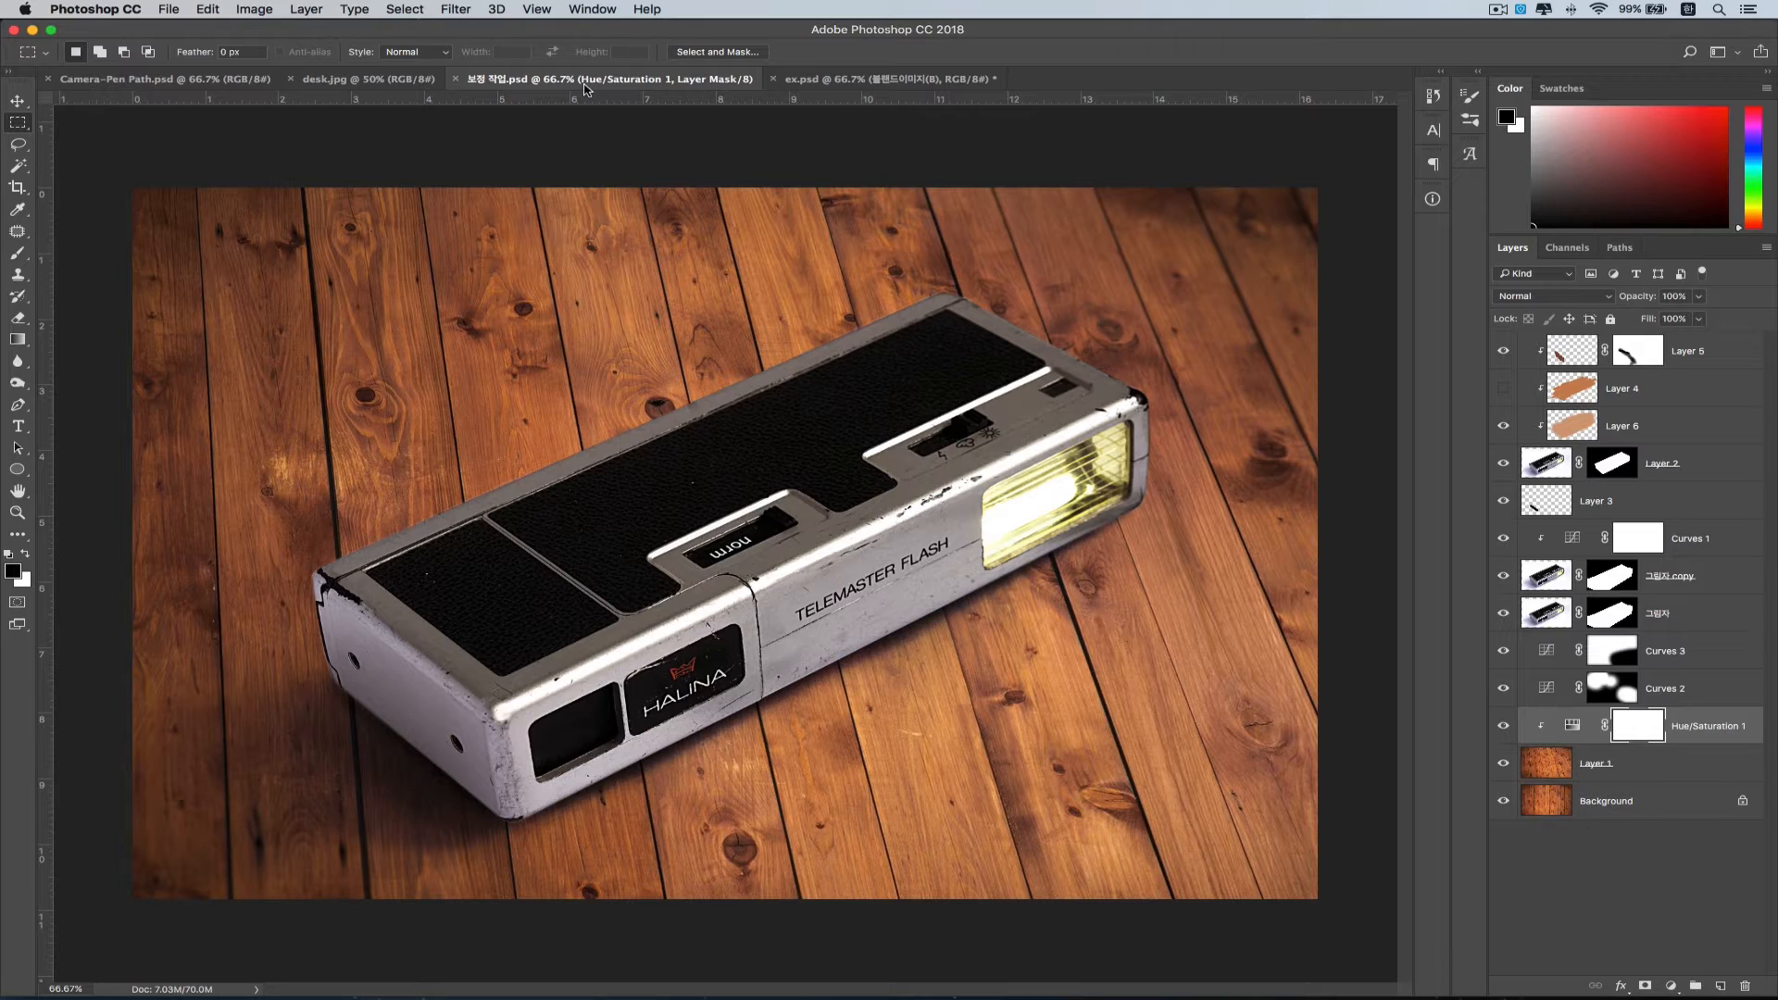
pyautogui.click(906, 80)
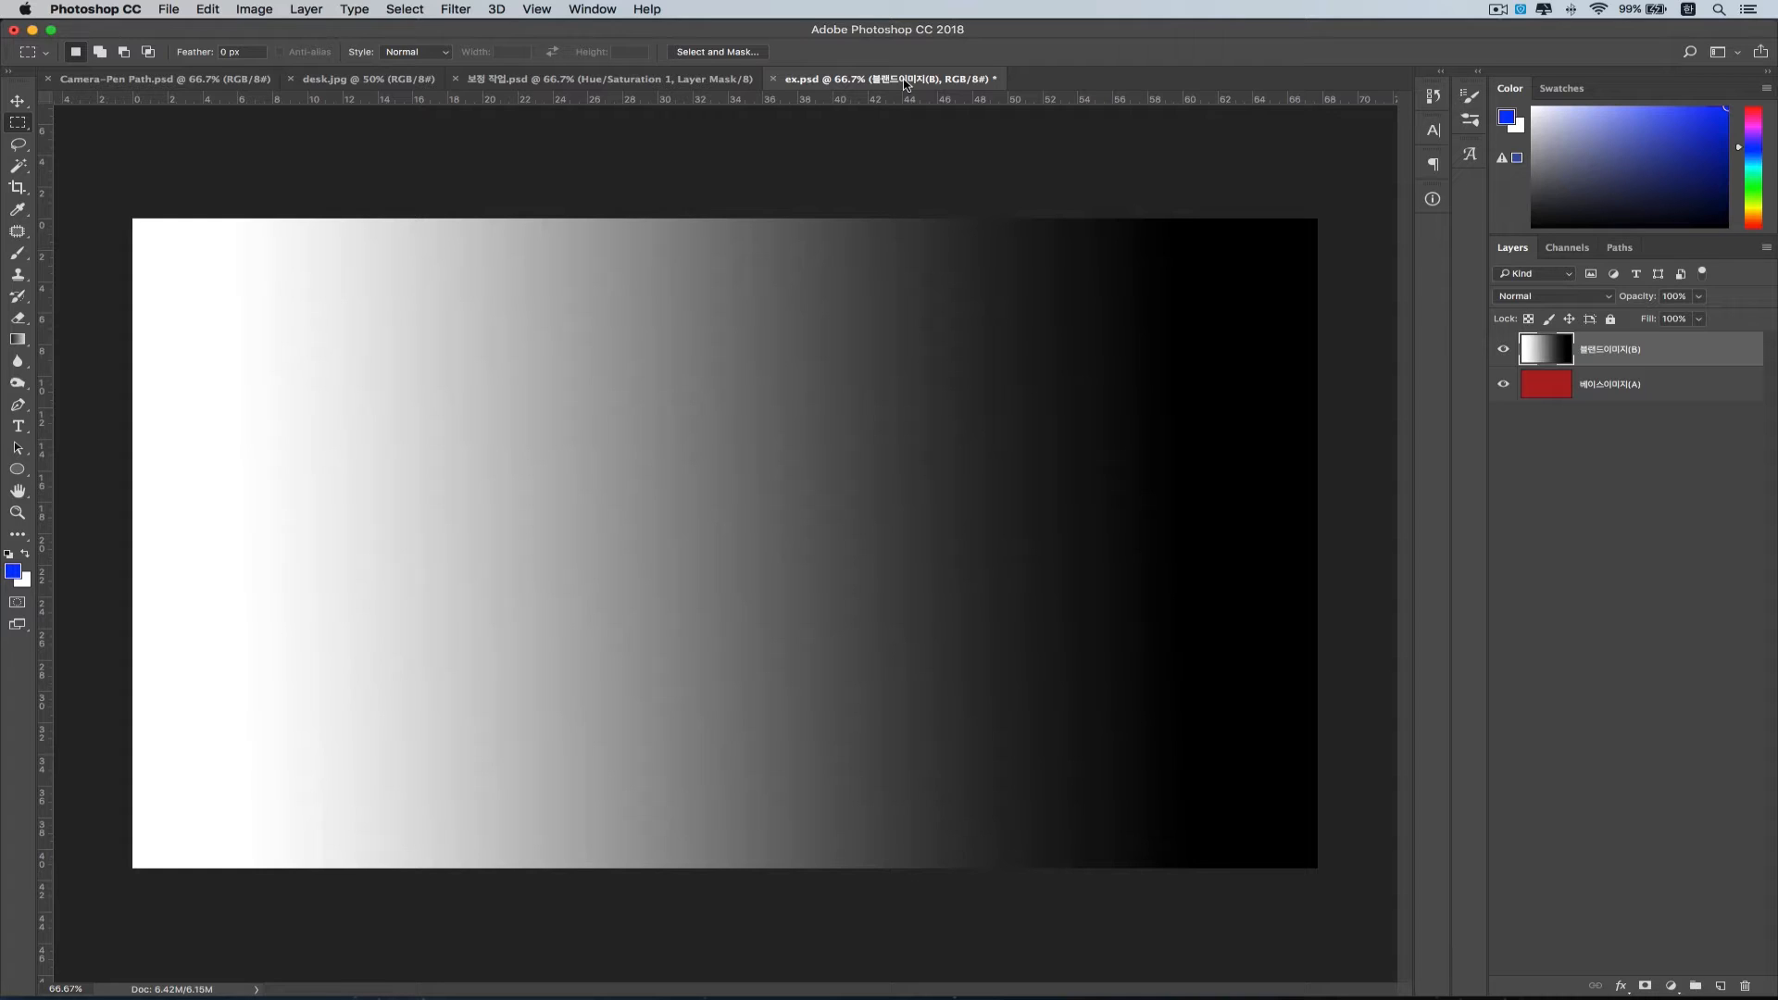
pyautogui.click(212, 82)
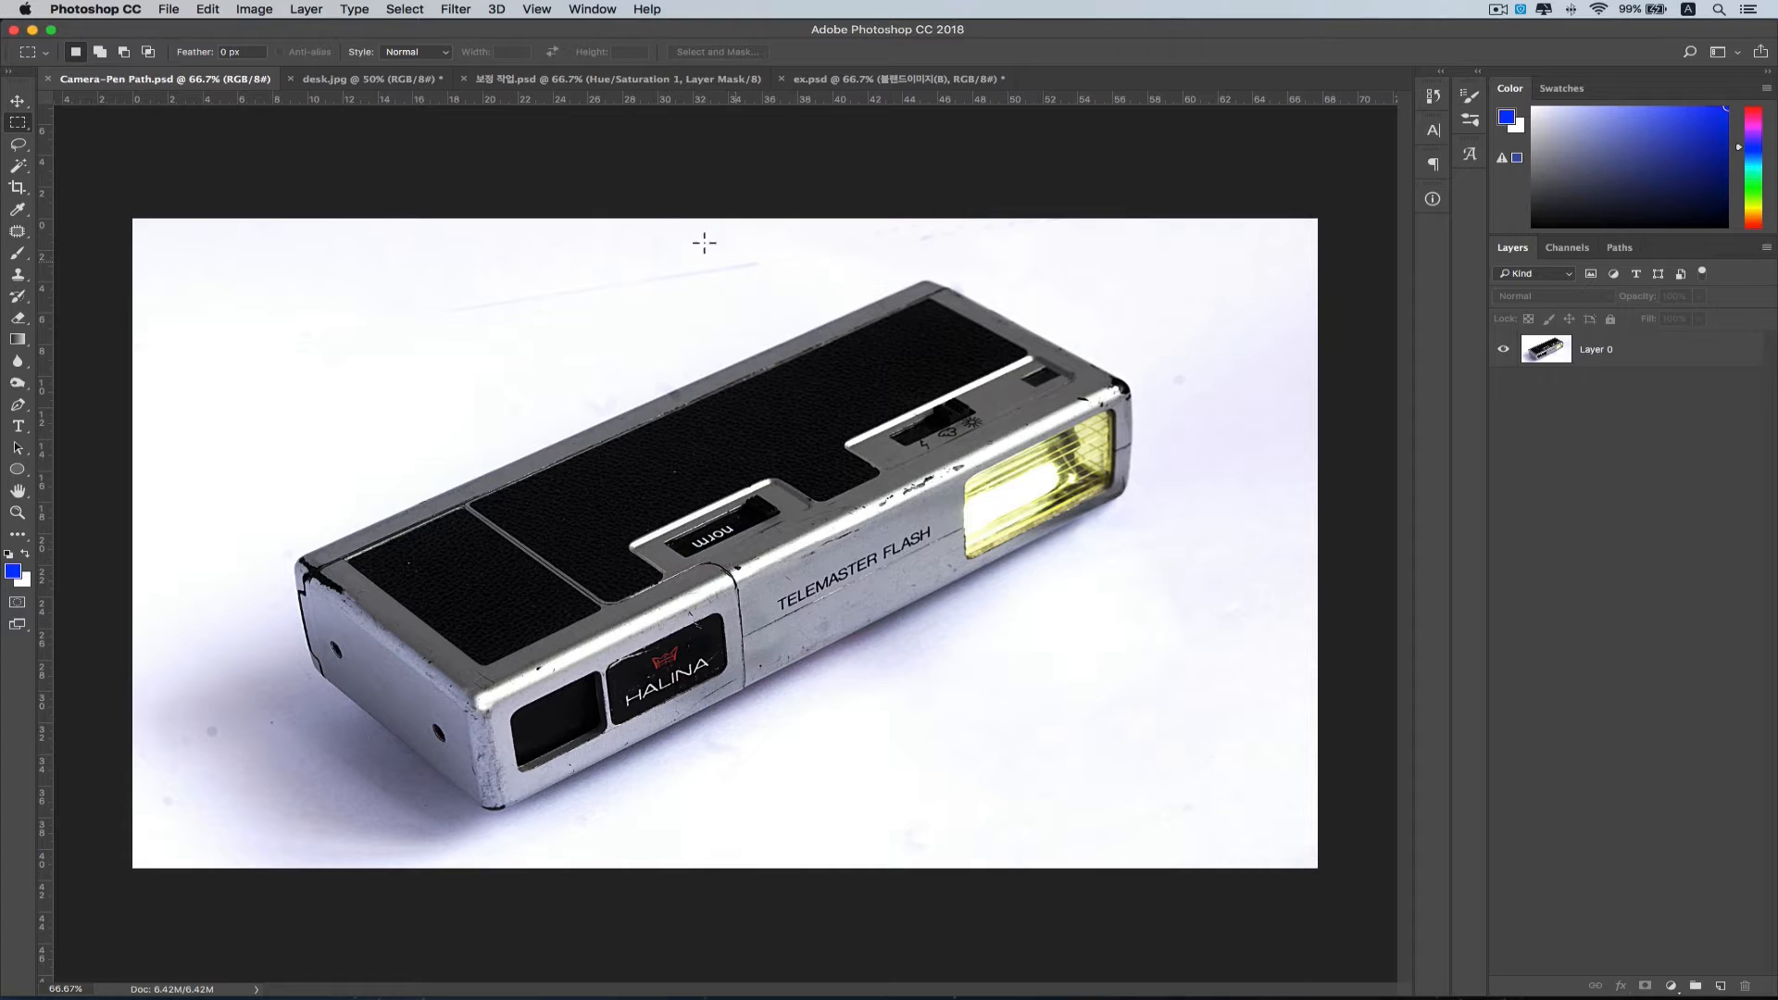
pyautogui.click(410, 82)
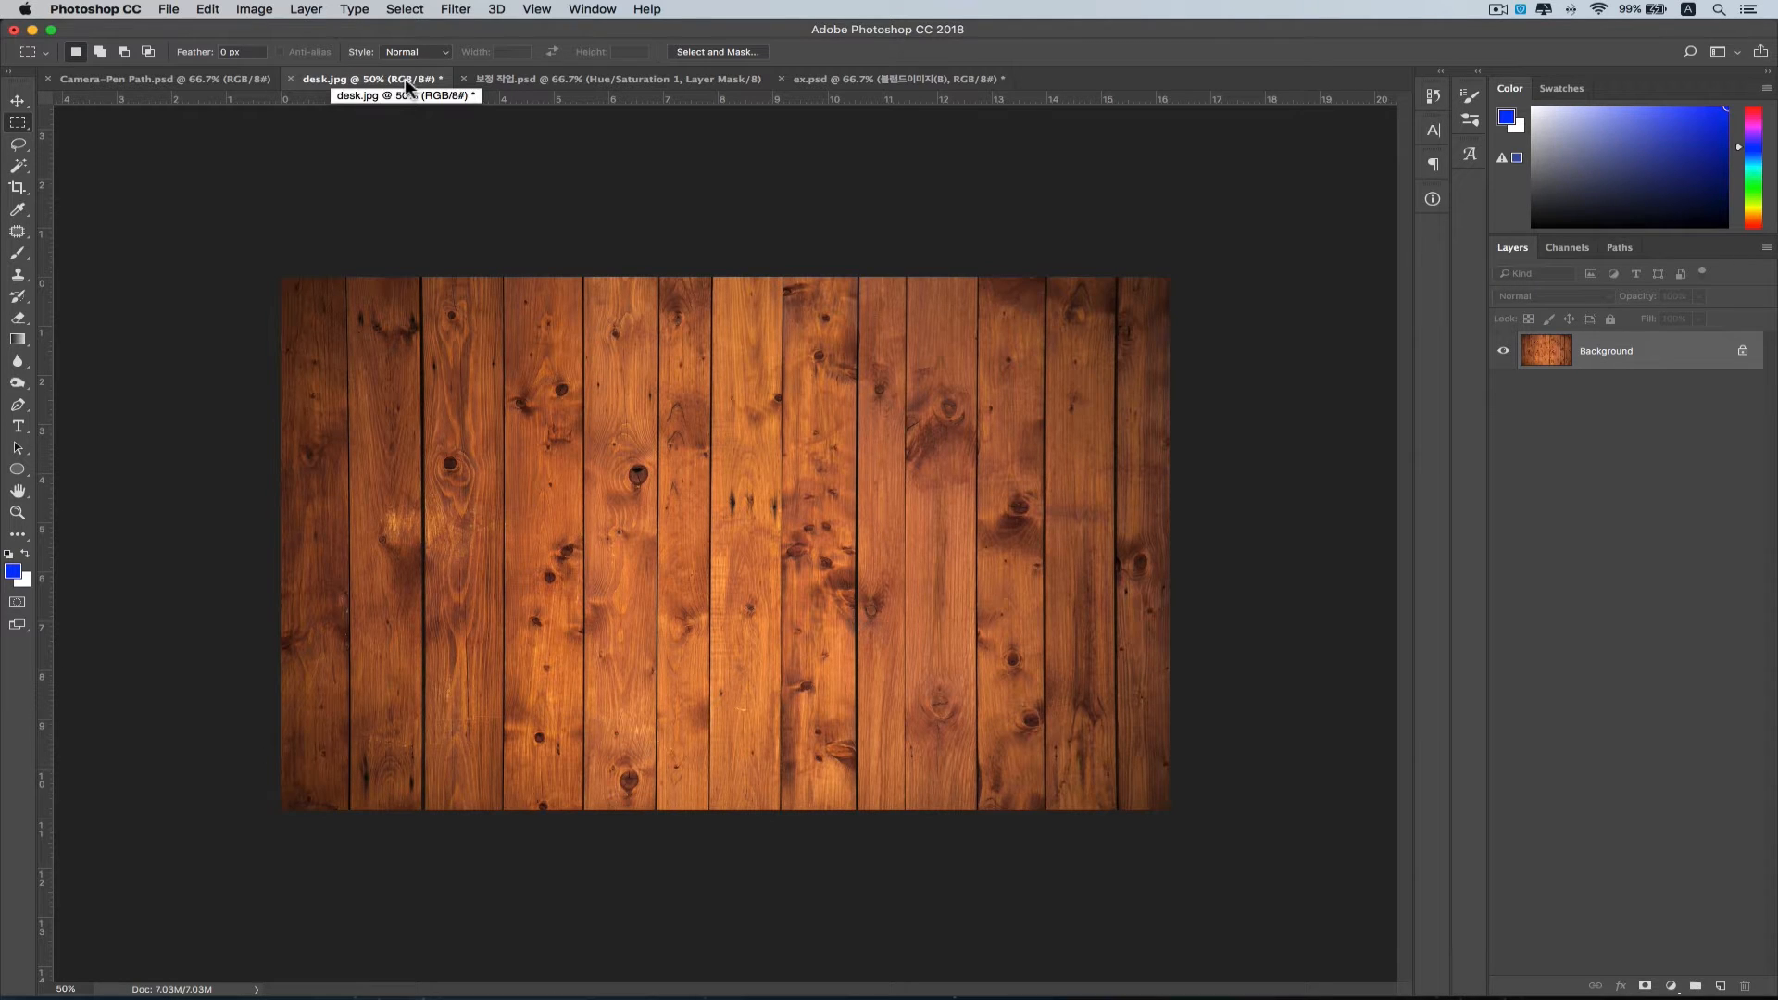
pyautogui.click(219, 82)
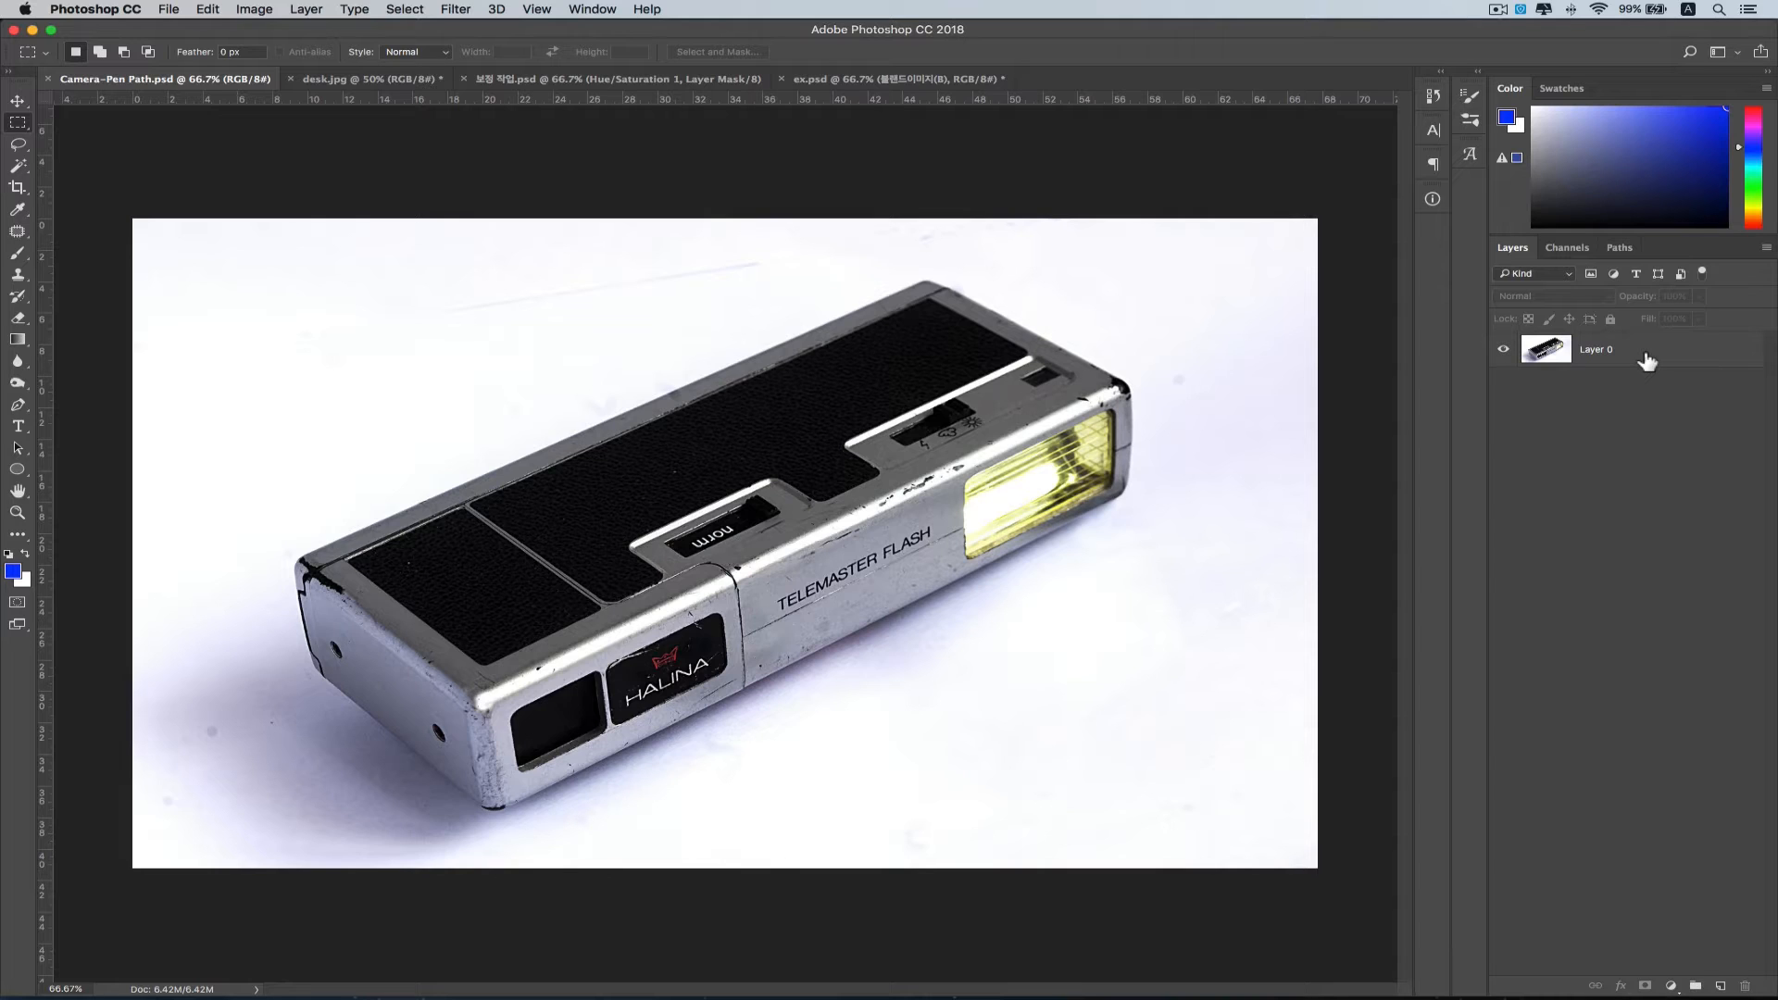
# - Display the saved camera path and examine closely how it follows the camera's lower edge
pyautogui.click(1625, 248)
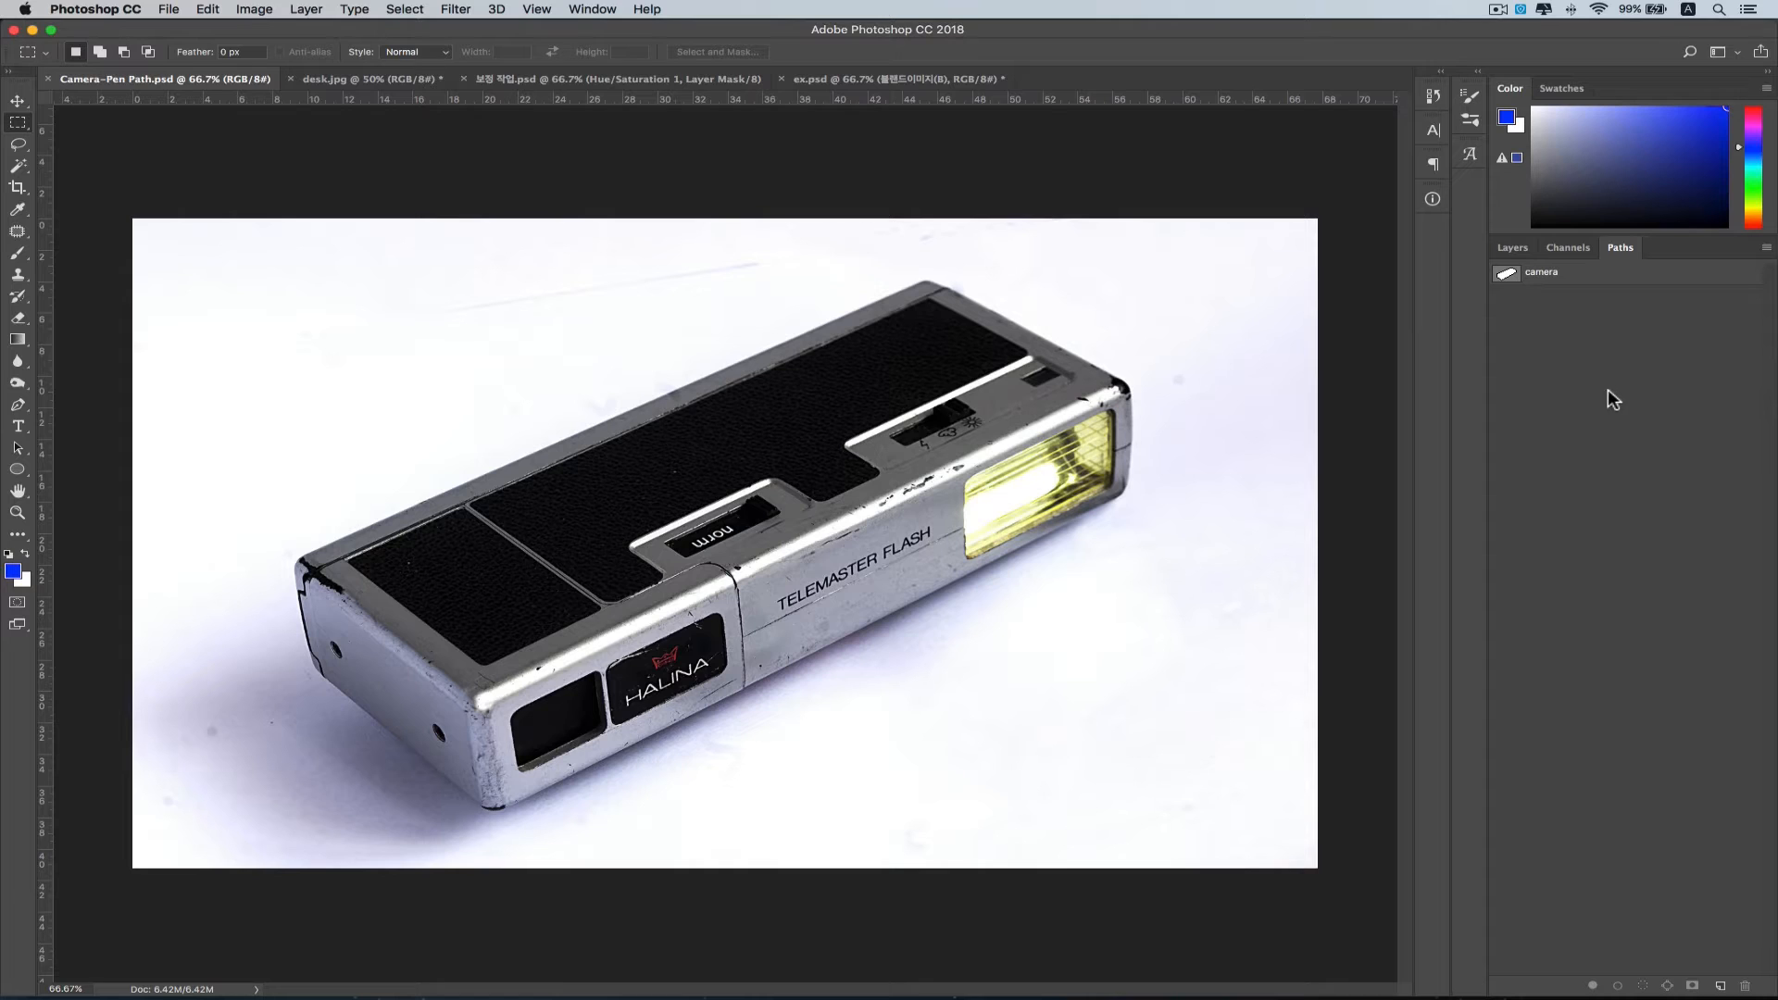
pyautogui.click(1576, 274)
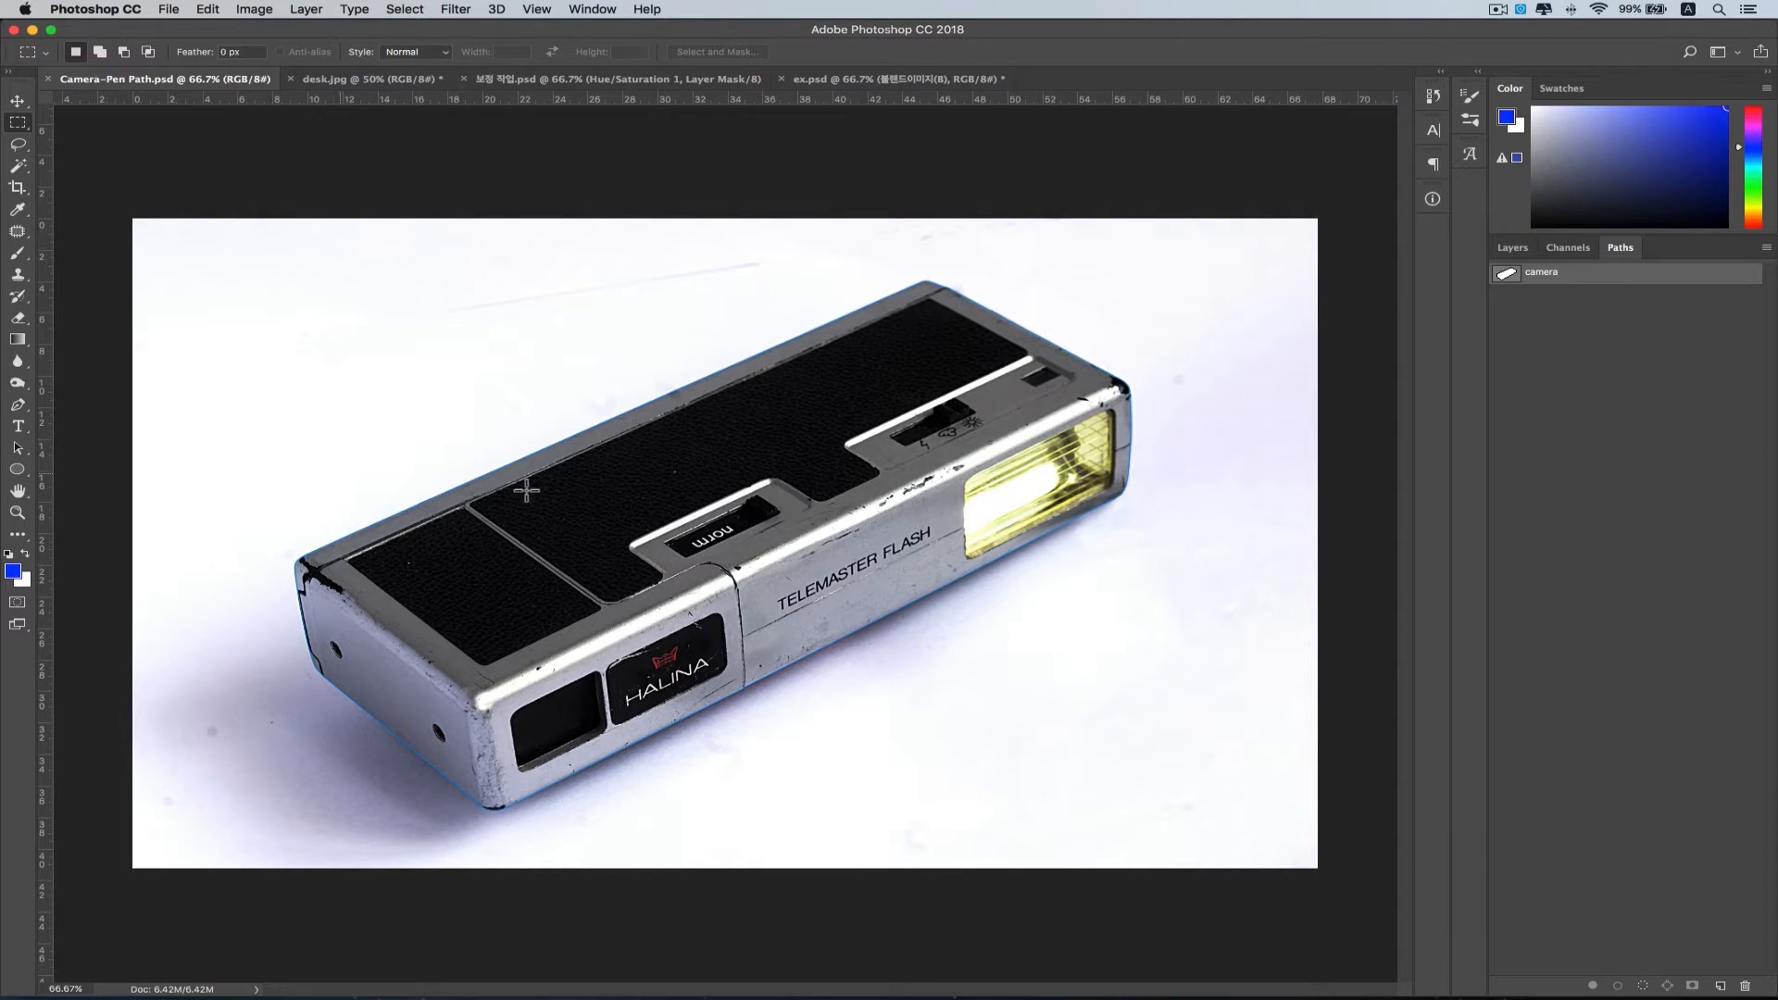
pyautogui.press('super+plus')
pyautogui.press('super+plus')
pyautogui.press('super+plus')
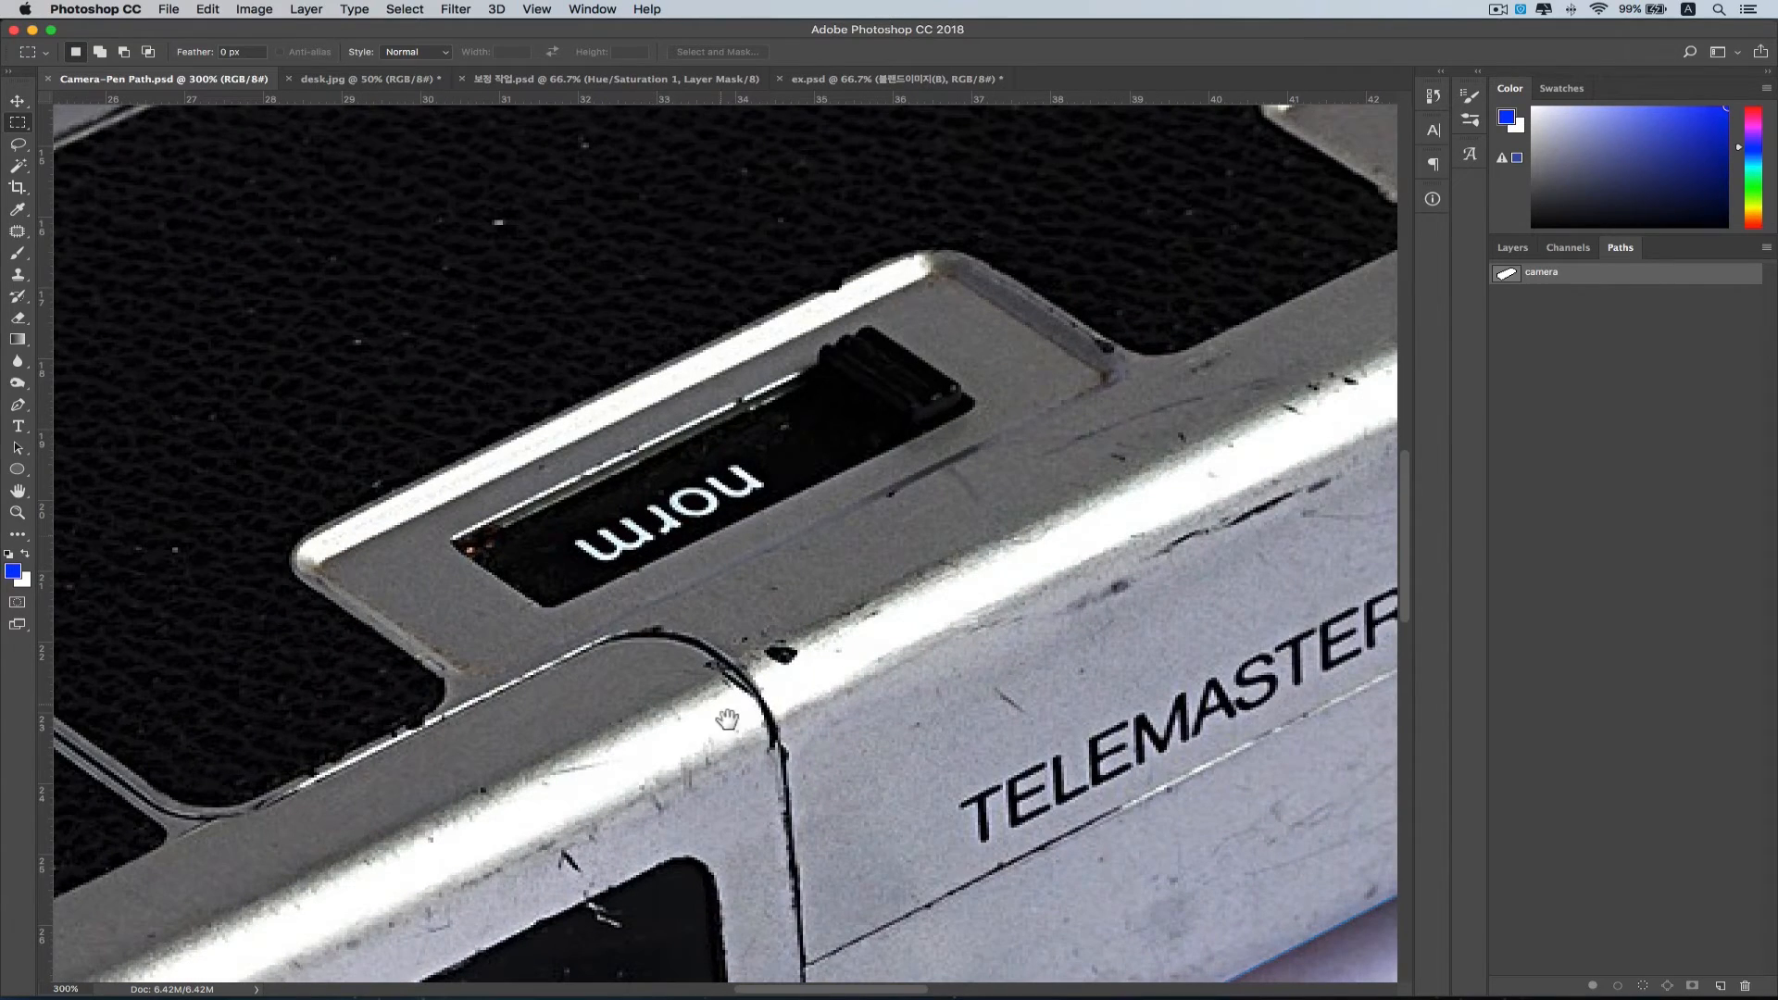
pyautogui.moveTo(936, 841); pyautogui.dragTo(674, 509)
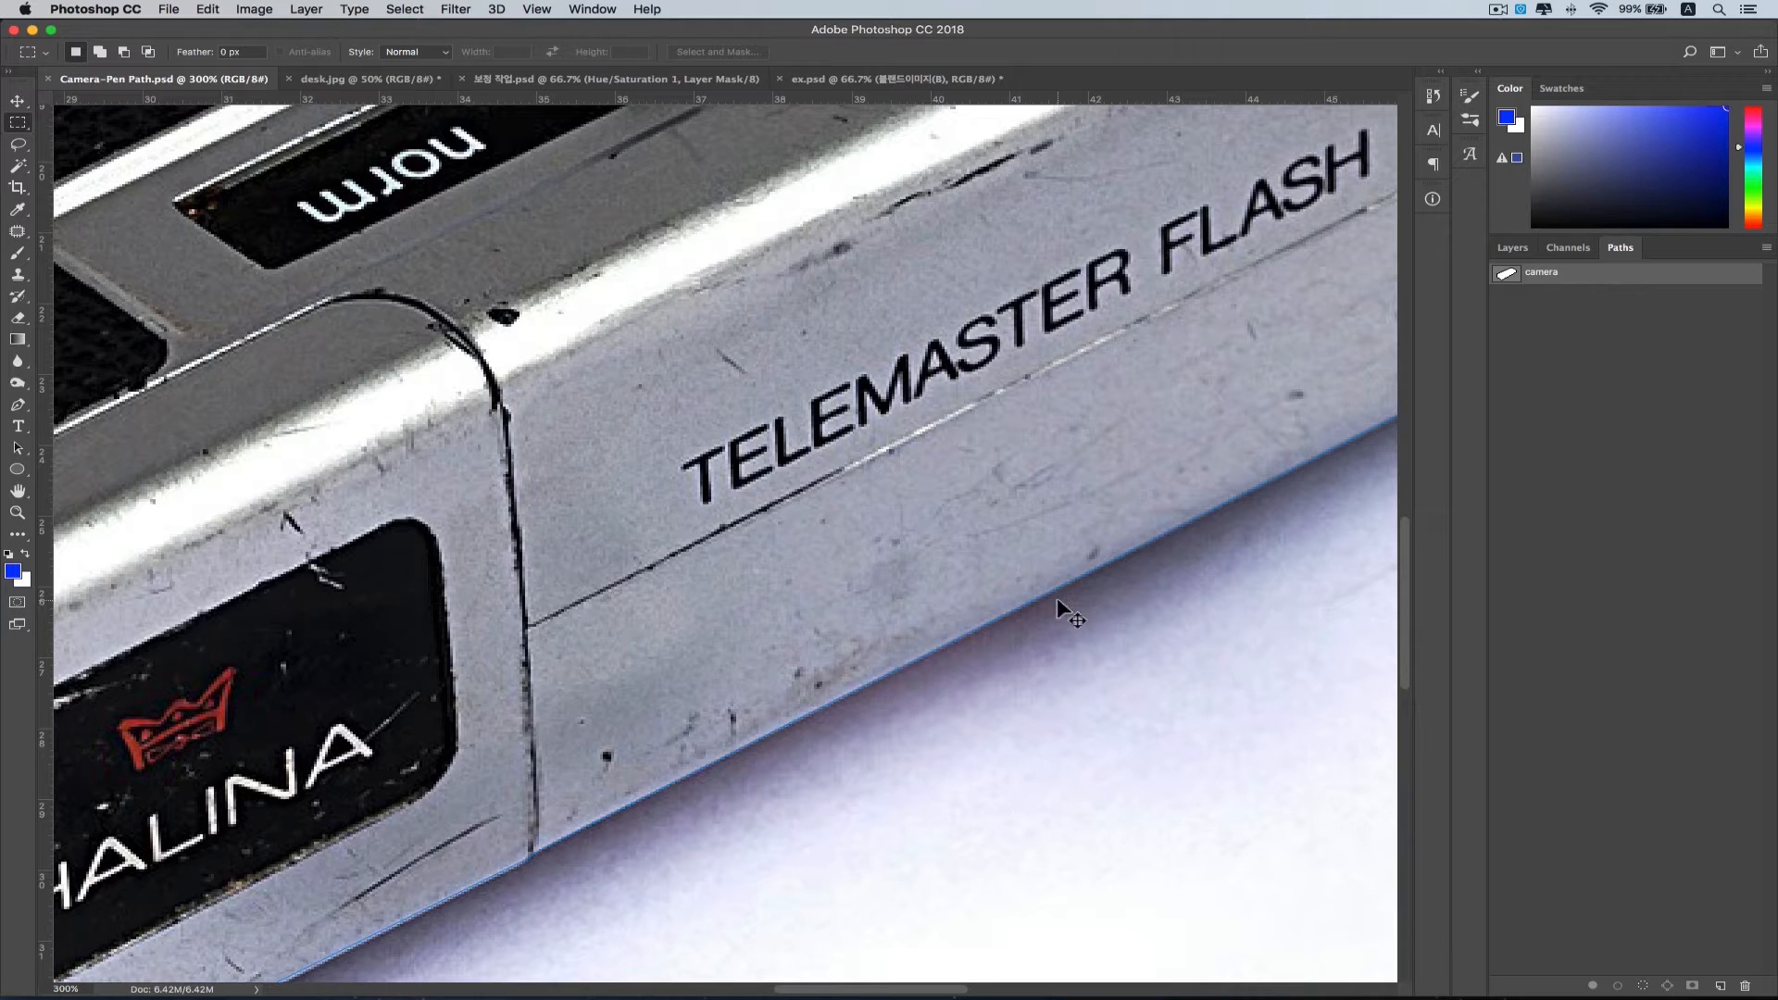
pyautogui.press('super+minus')
pyautogui.press('super+minus')
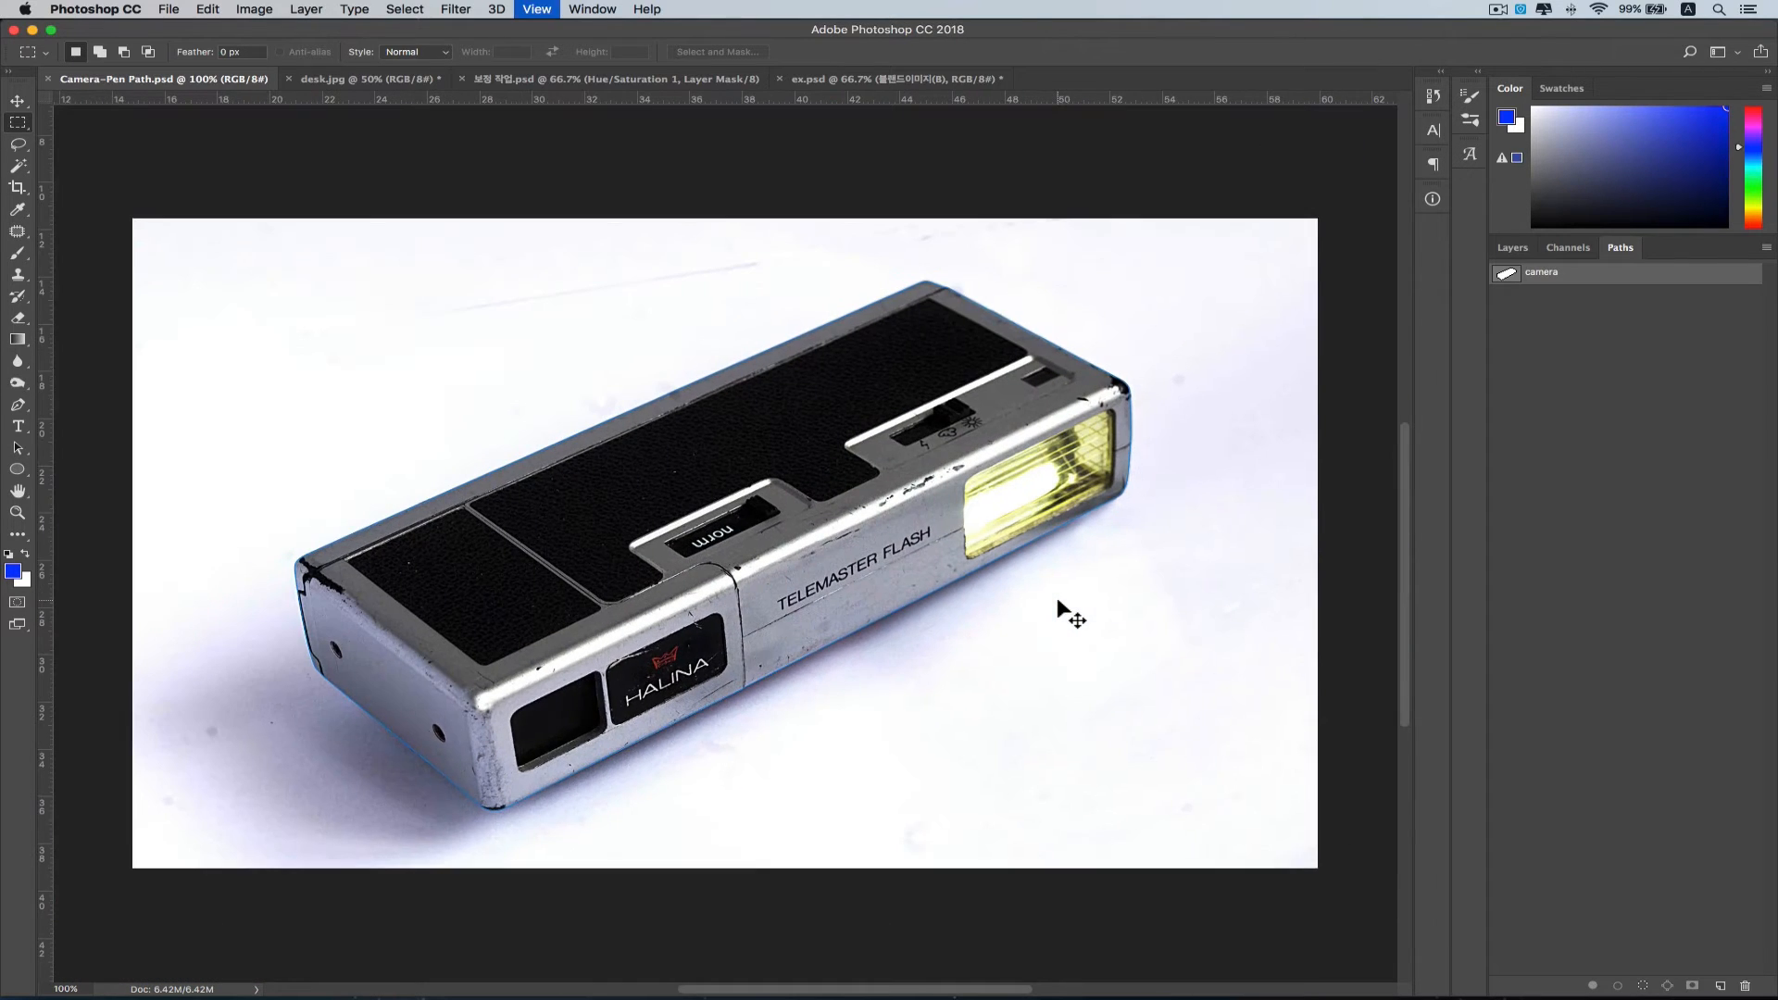
pyautogui.press('super+minus')
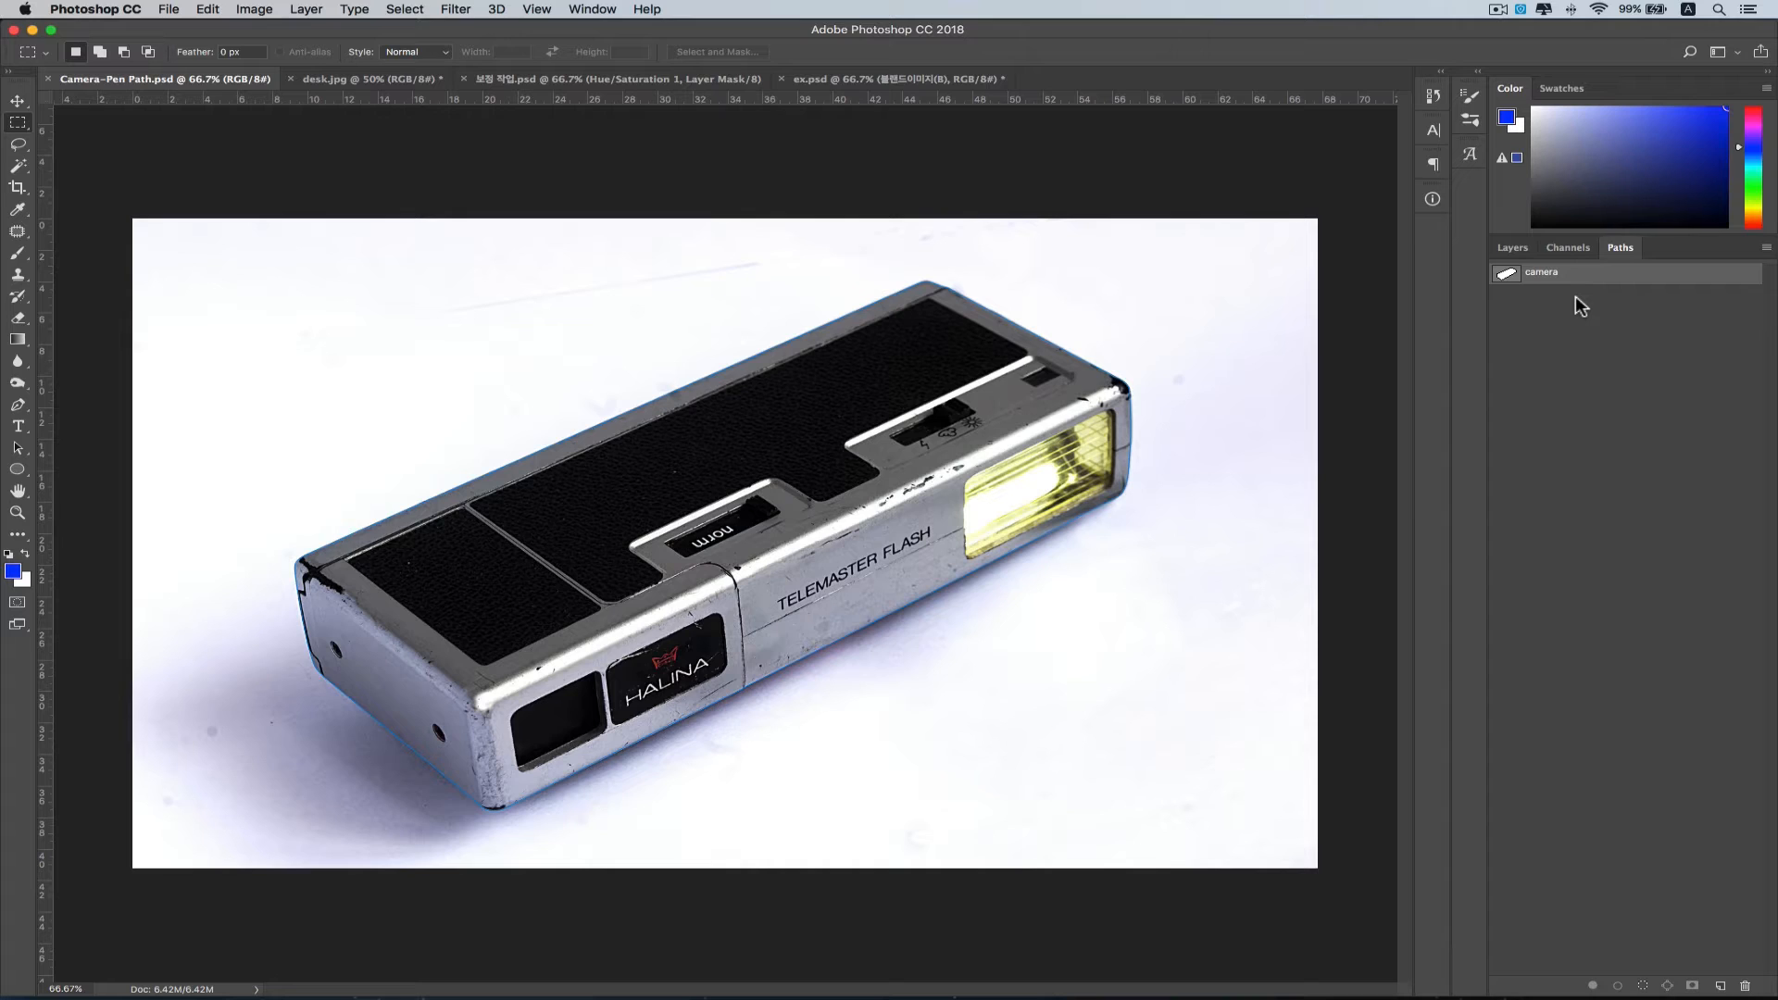
# - Try loading the camera path as a selection in two ways, deselecting after each attempt
pyautogui.keyDown('super'); pyautogui.click(1508, 274); pyautogui.keyUp('super')
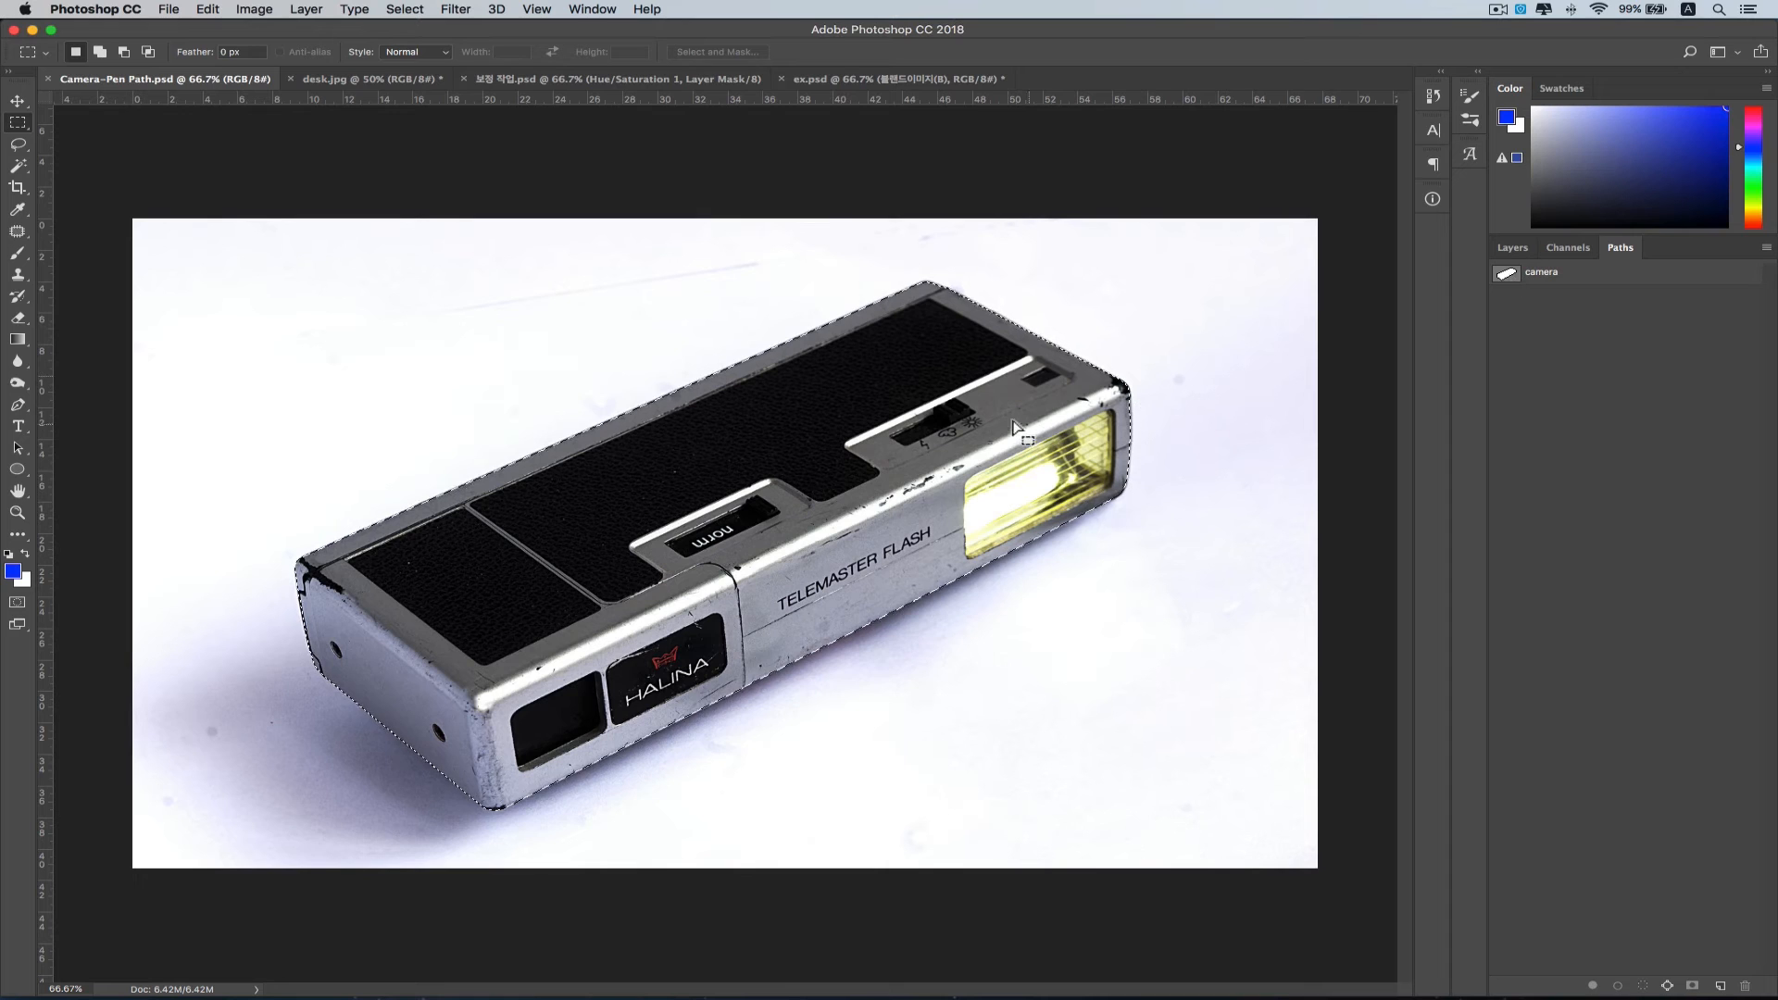
pyautogui.click(1109, 408)
pyautogui.moveTo(1609, 280); pyautogui.dragTo(1644, 987)
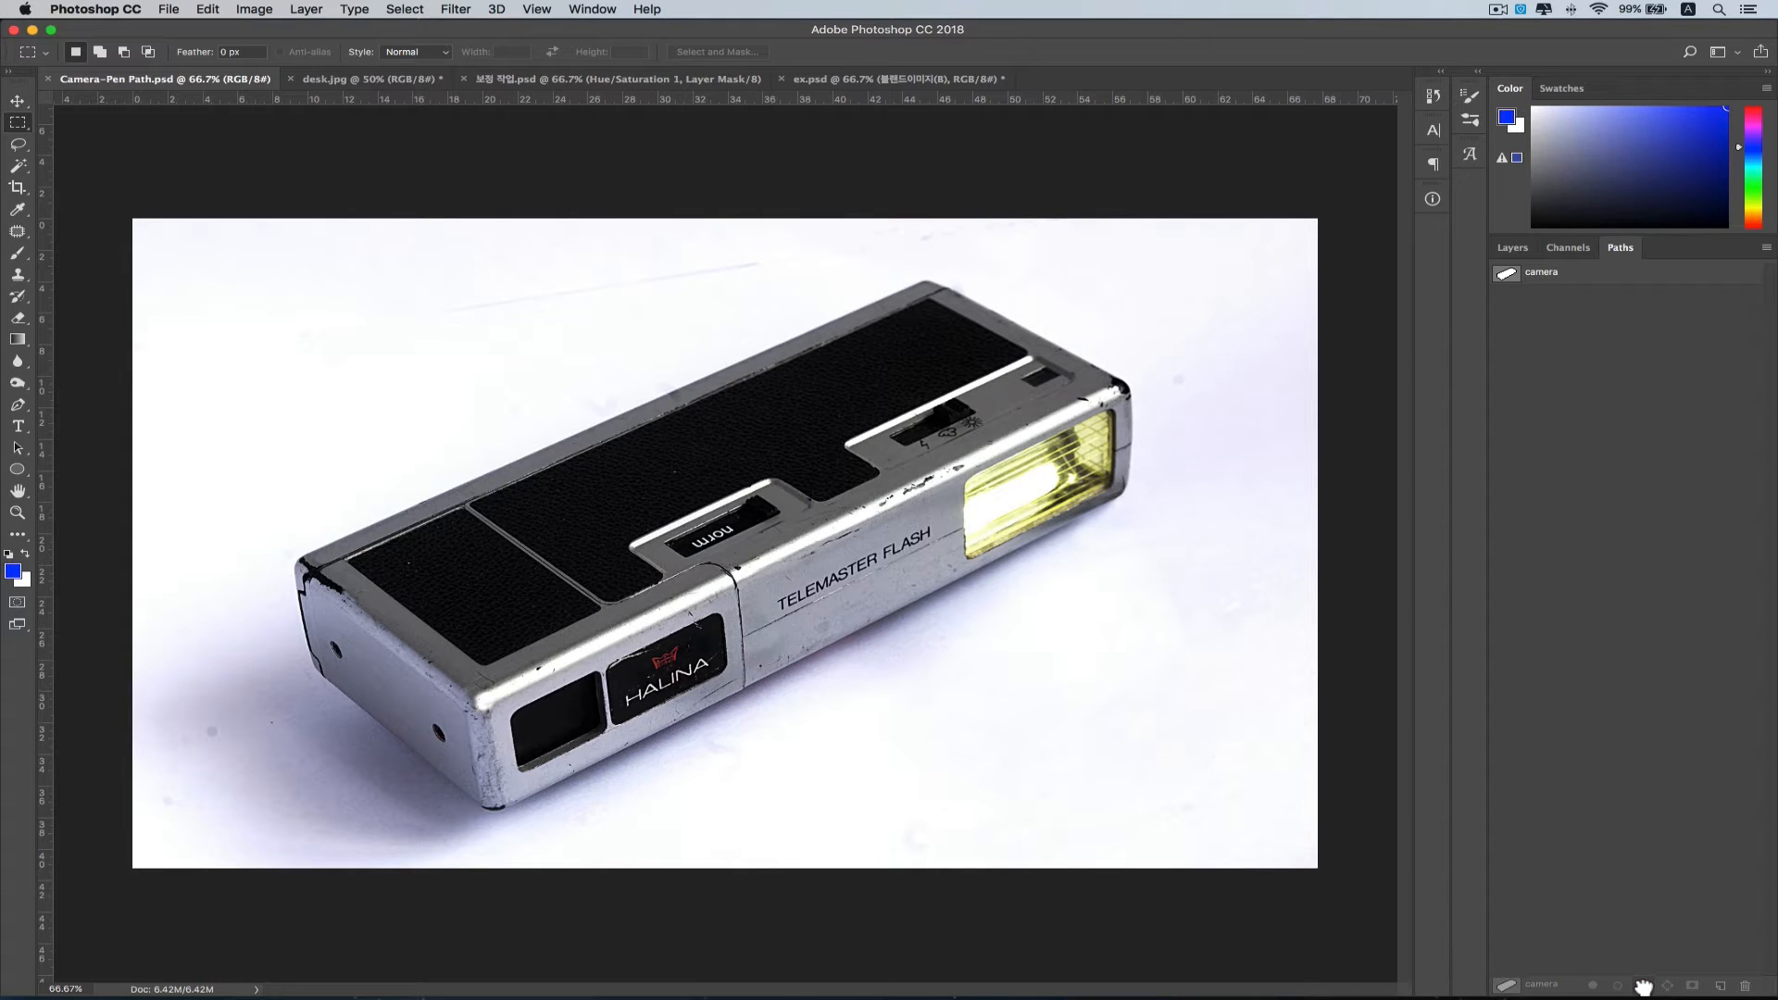
pyautogui.moveTo(1644, 987); pyautogui.dragTo(1645, 989)
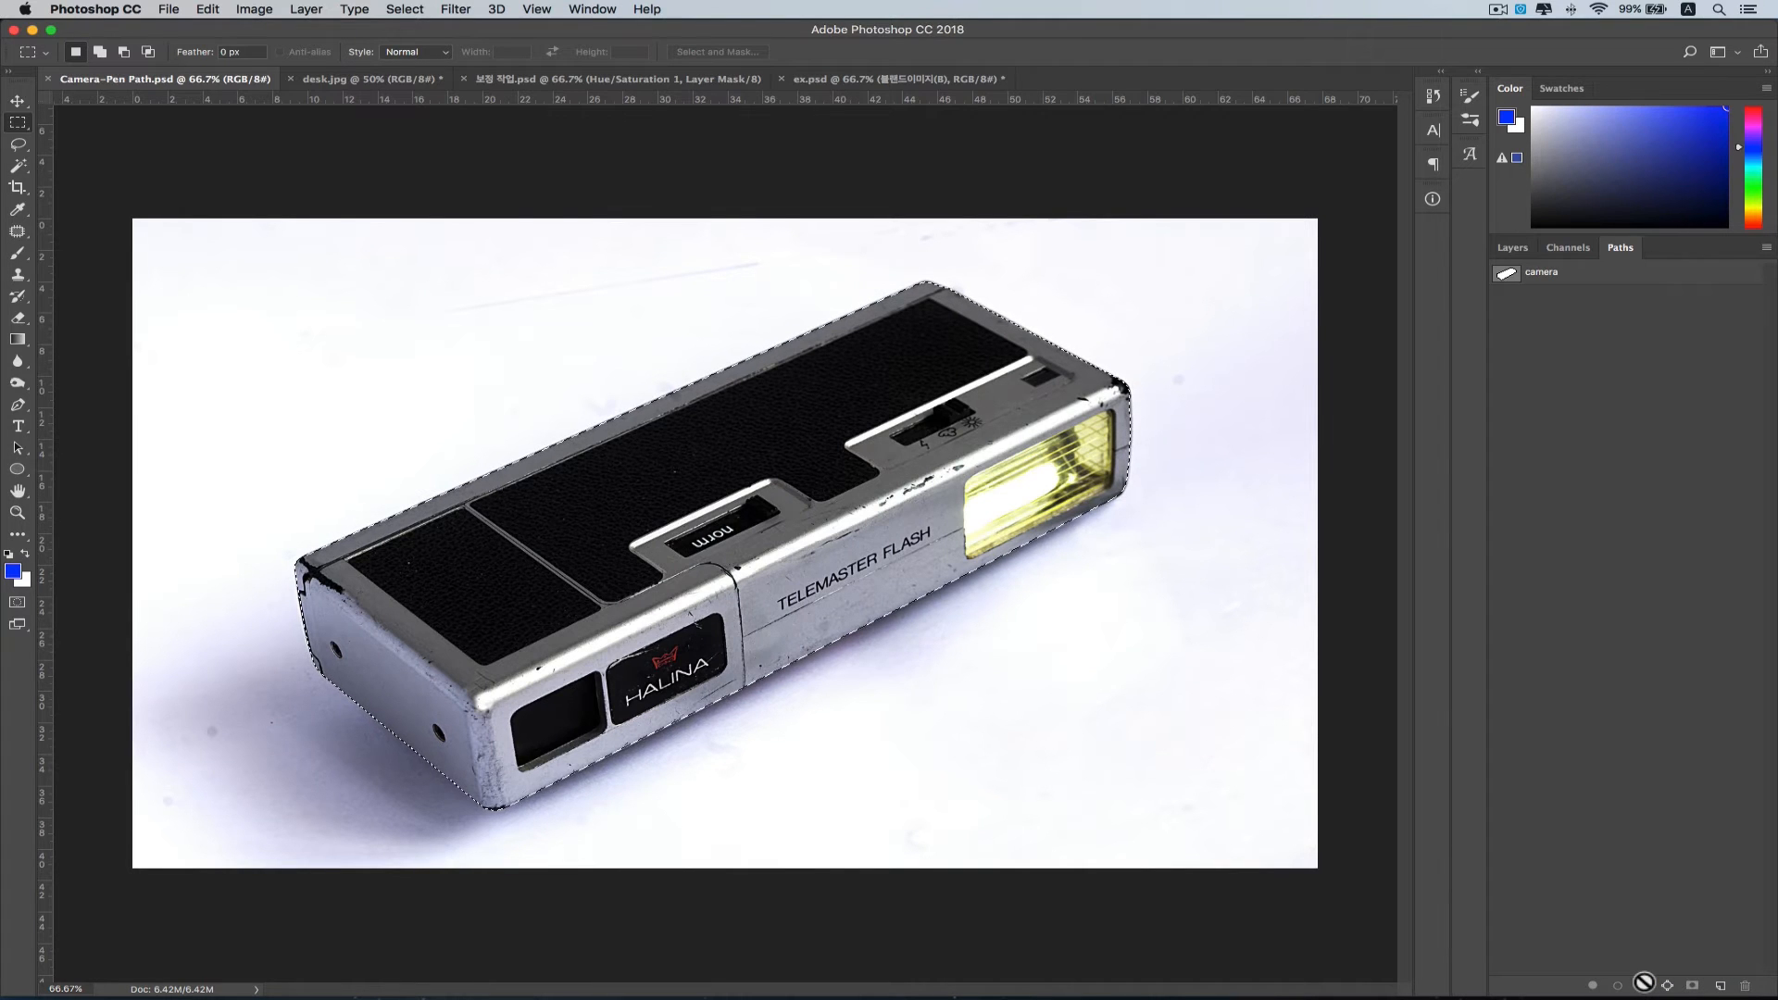
pyautogui.press('super+d')
# - Make a new anti-aliased selection from the camera path with a feather radius of 0 pixels
pyautogui.rightClick(1623, 276)
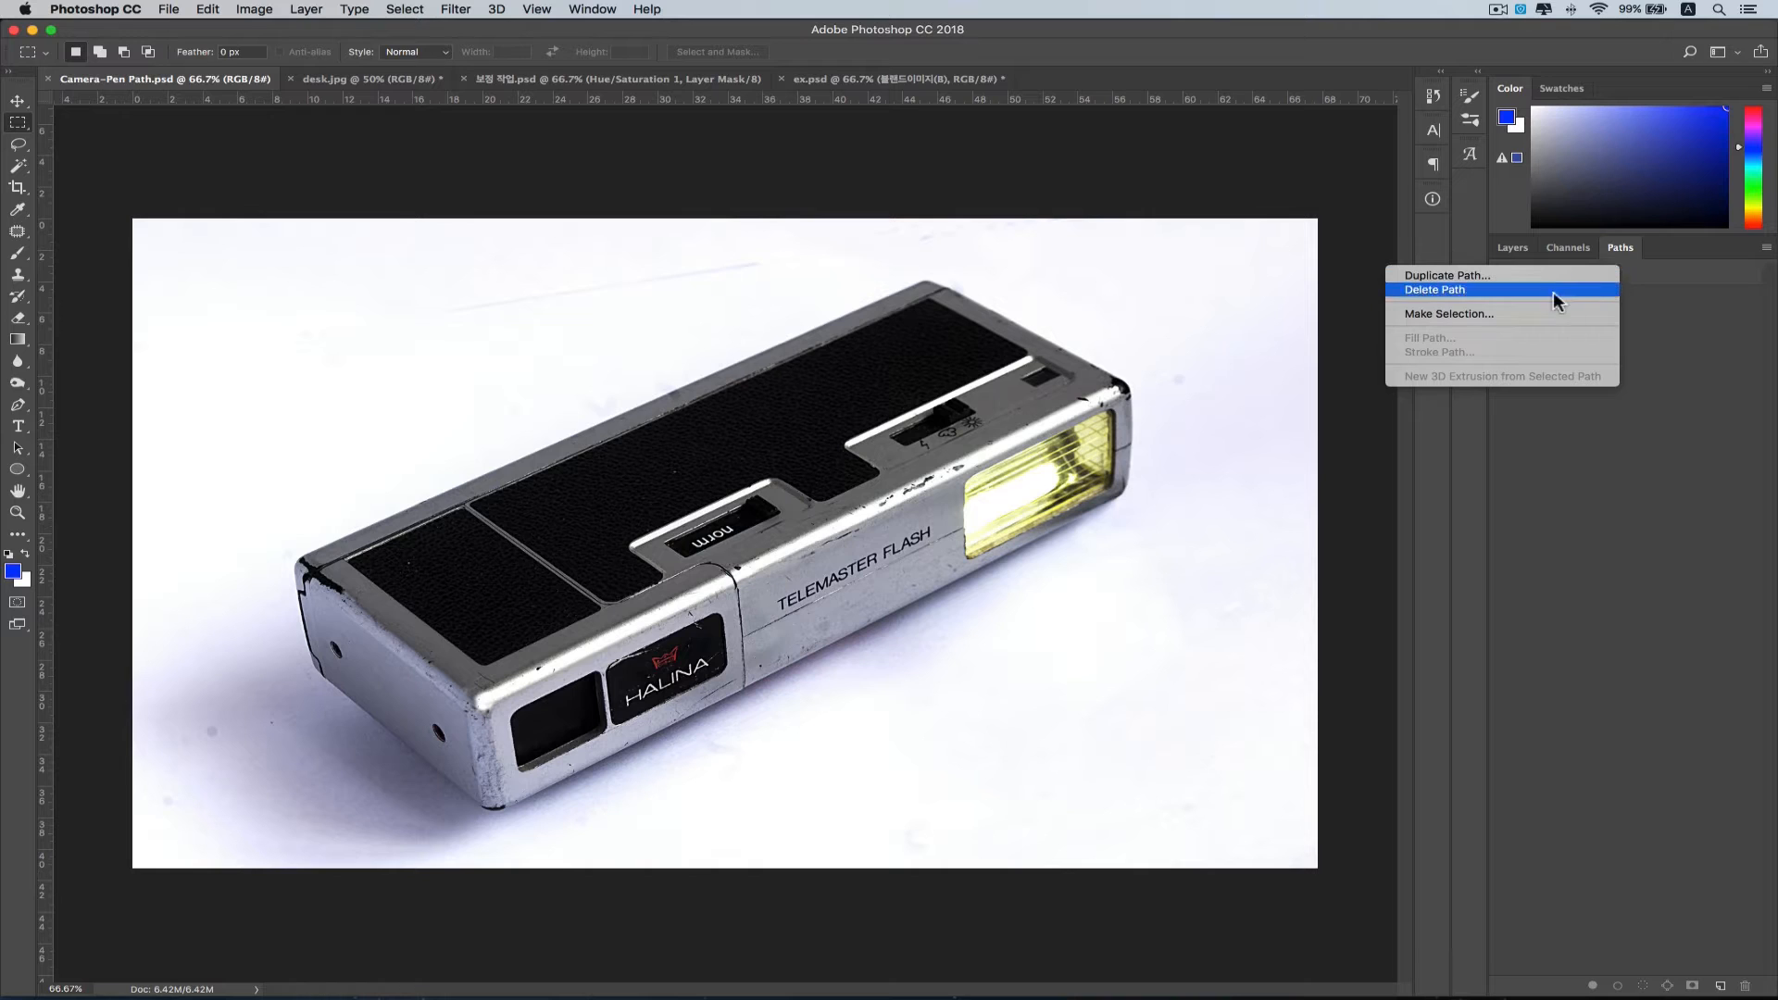
pyautogui.click(1522, 317)
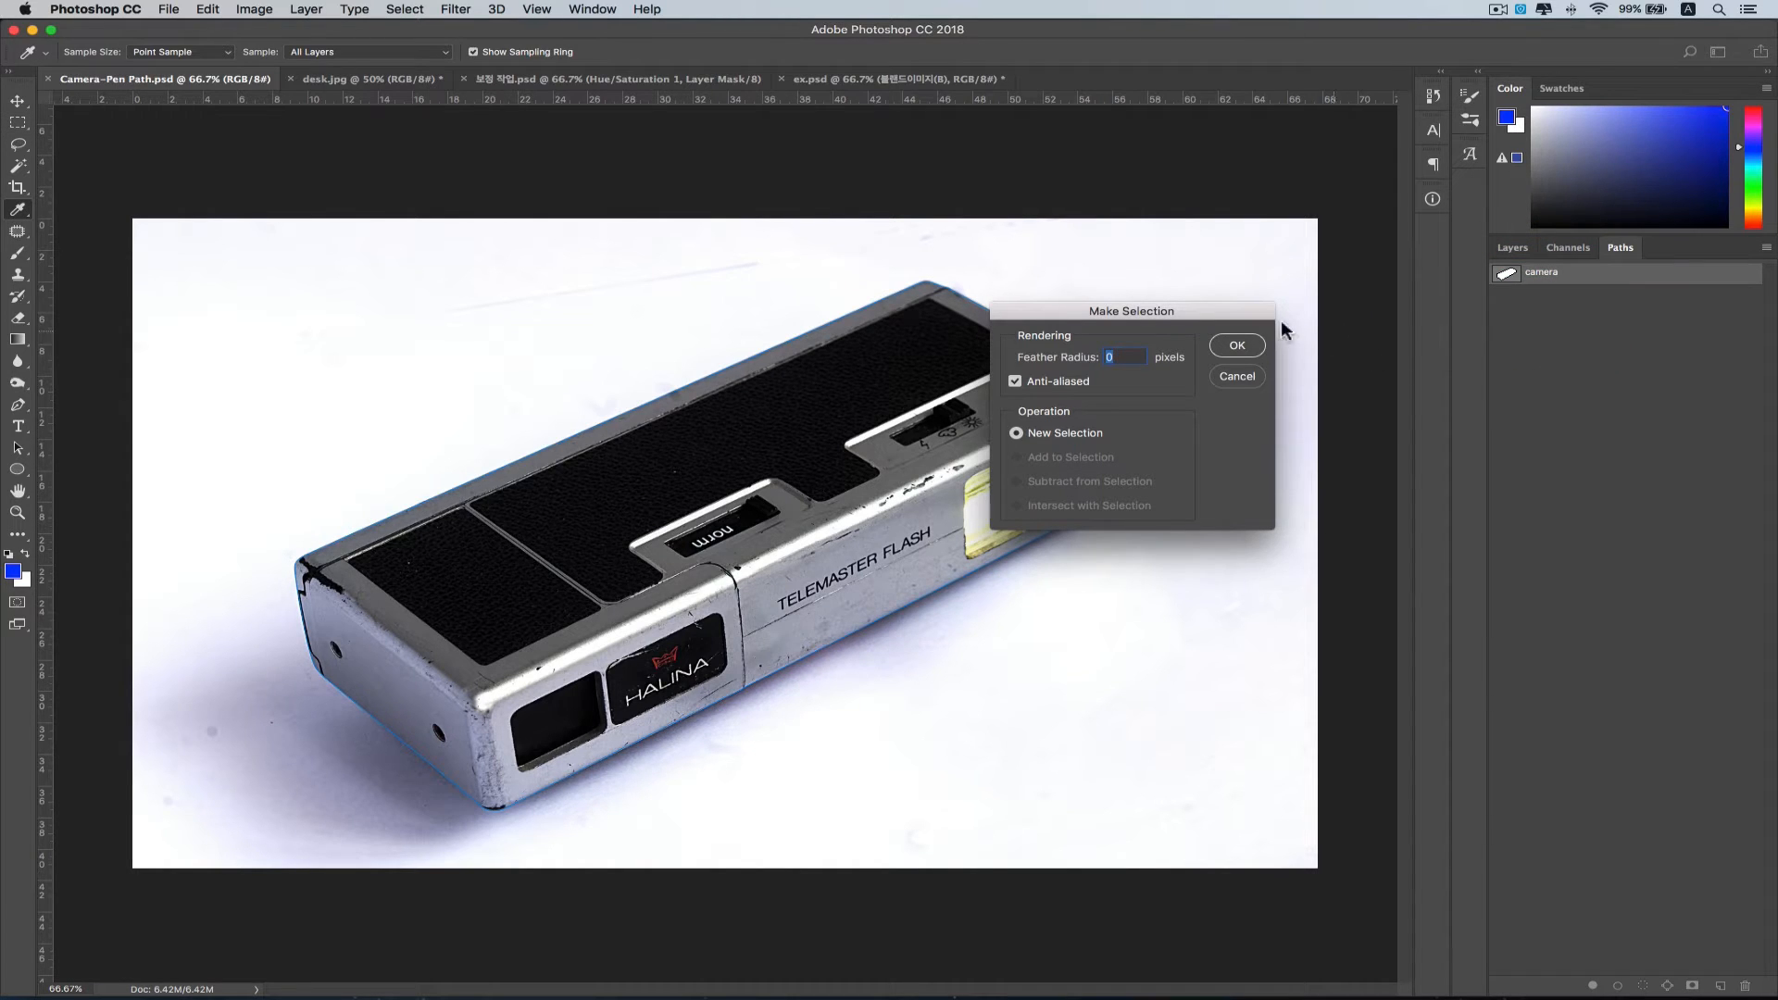
pyautogui.moveTo(1223, 307); pyautogui.dragTo(1294, 163)
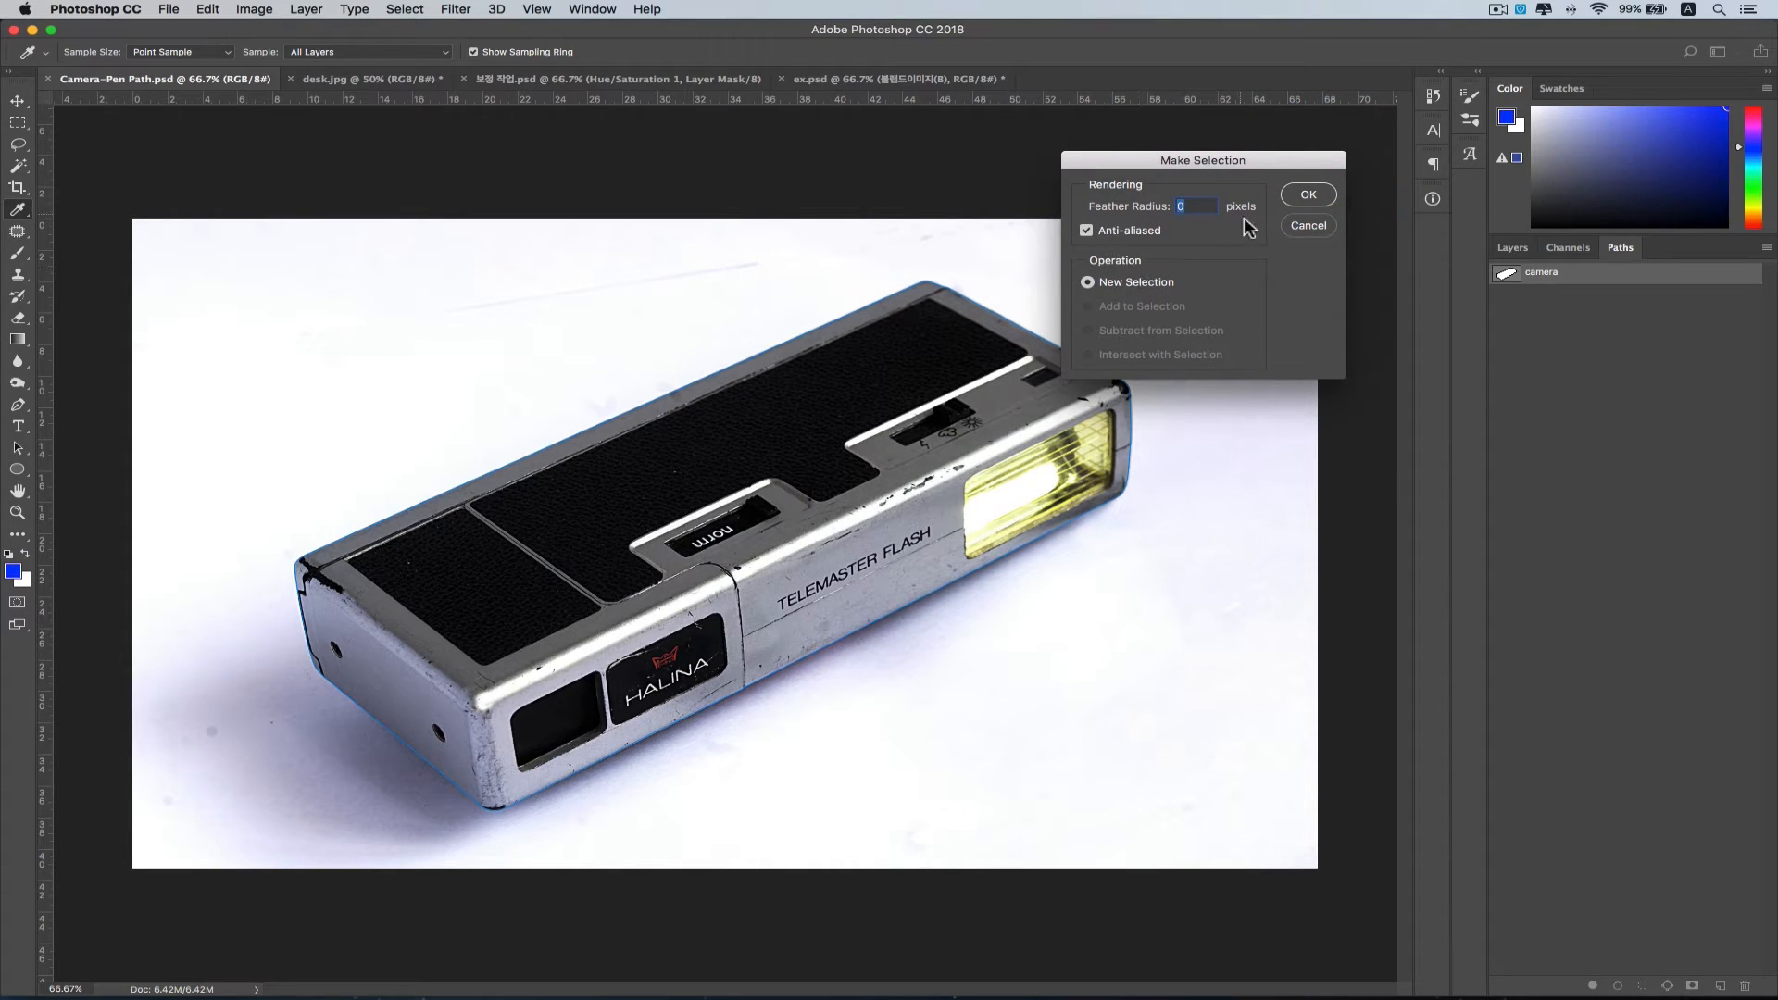
pyautogui.click(1316, 197)
pyautogui.press('m')
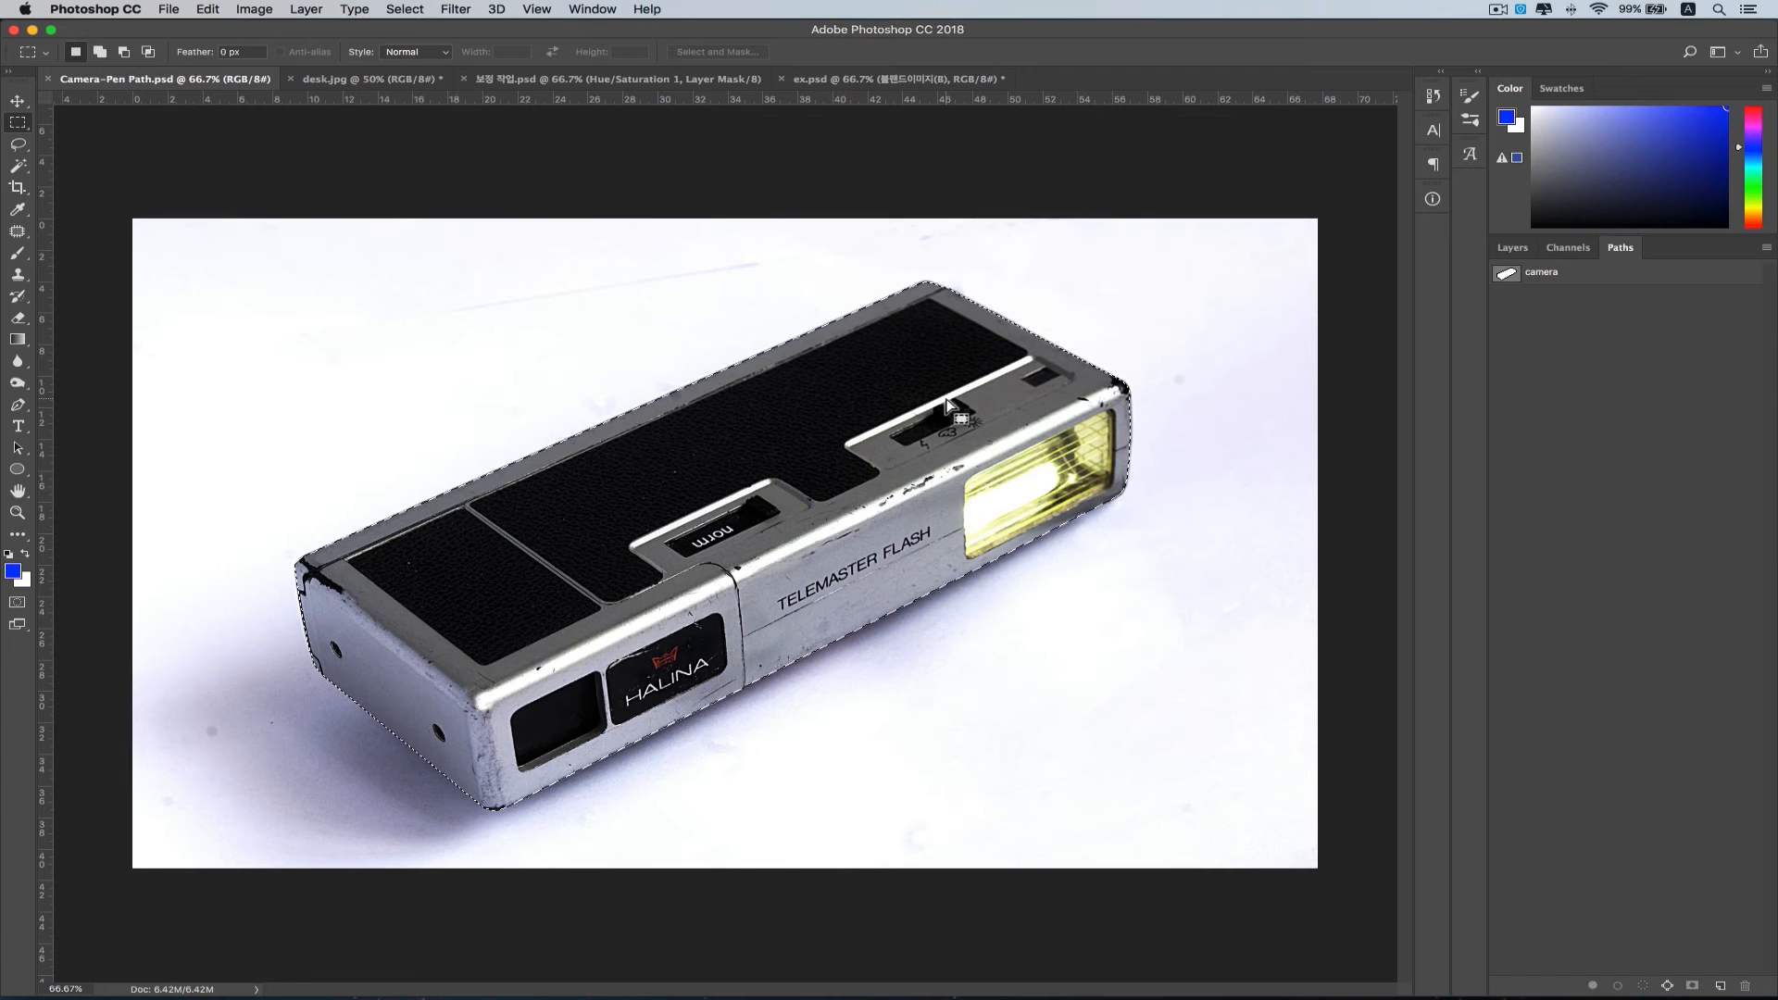
# - Add a layer mask to Layer 0 from the camera selection to hide the white backdrop
pyautogui.click(1512, 248)
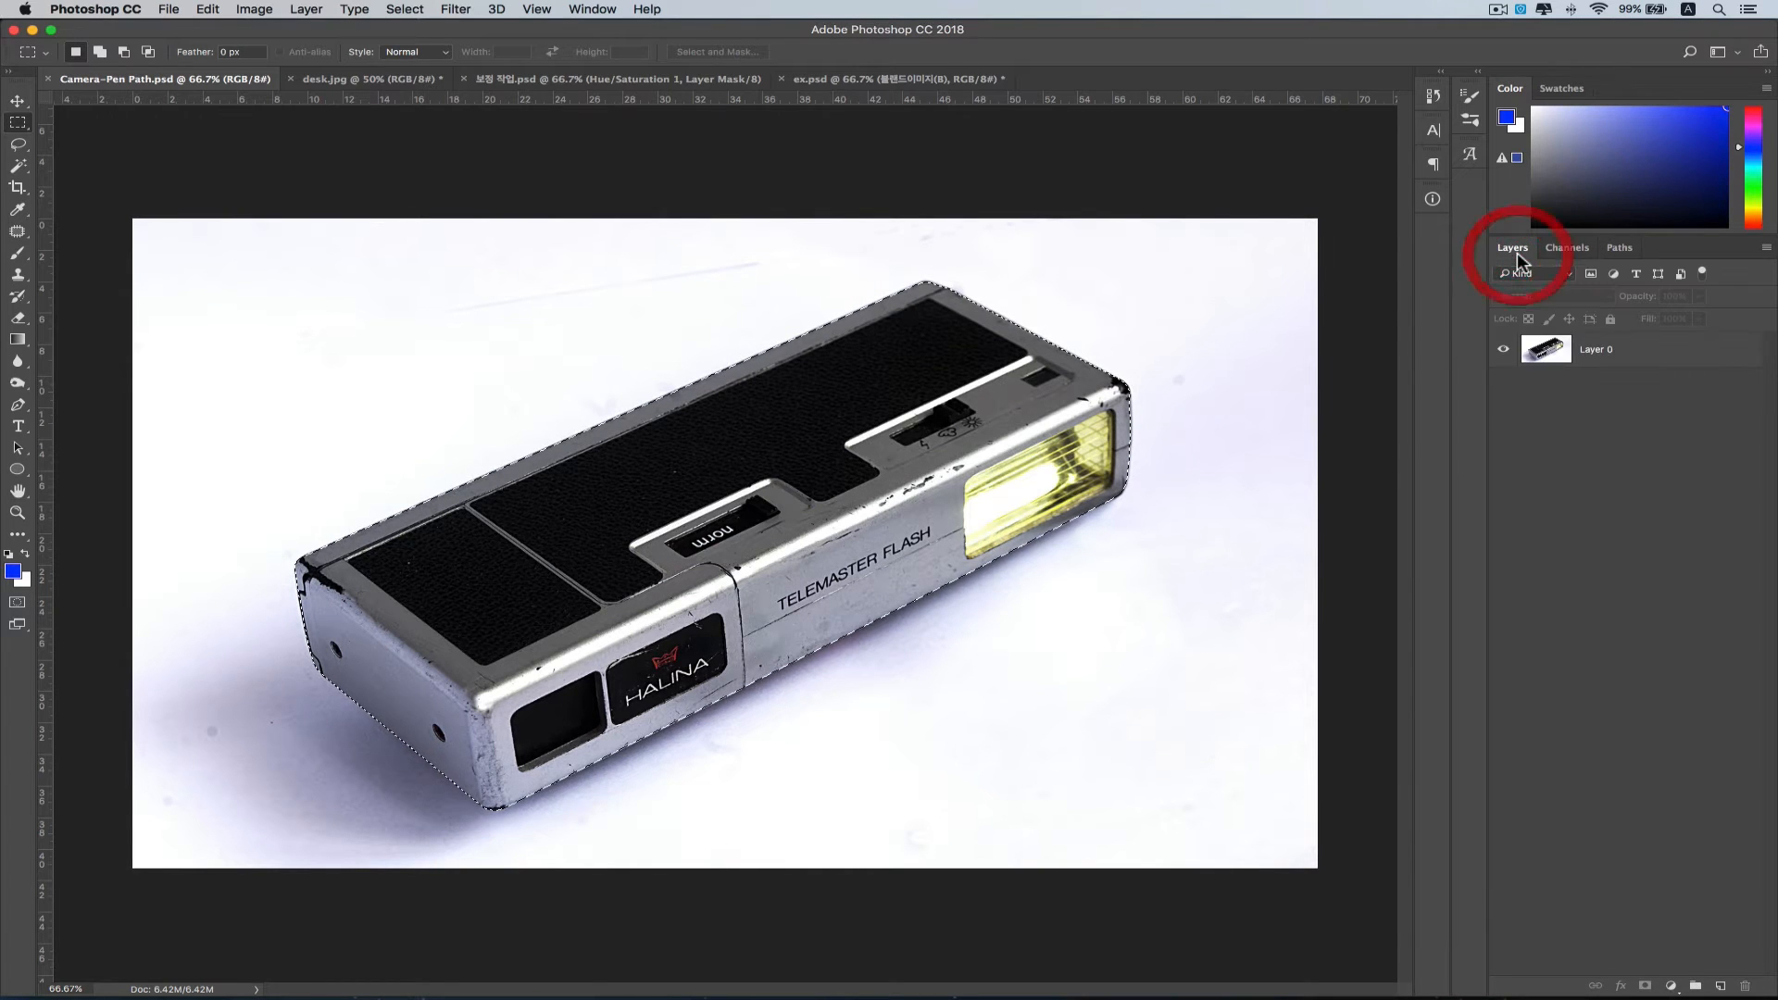
pyautogui.click(1647, 365)
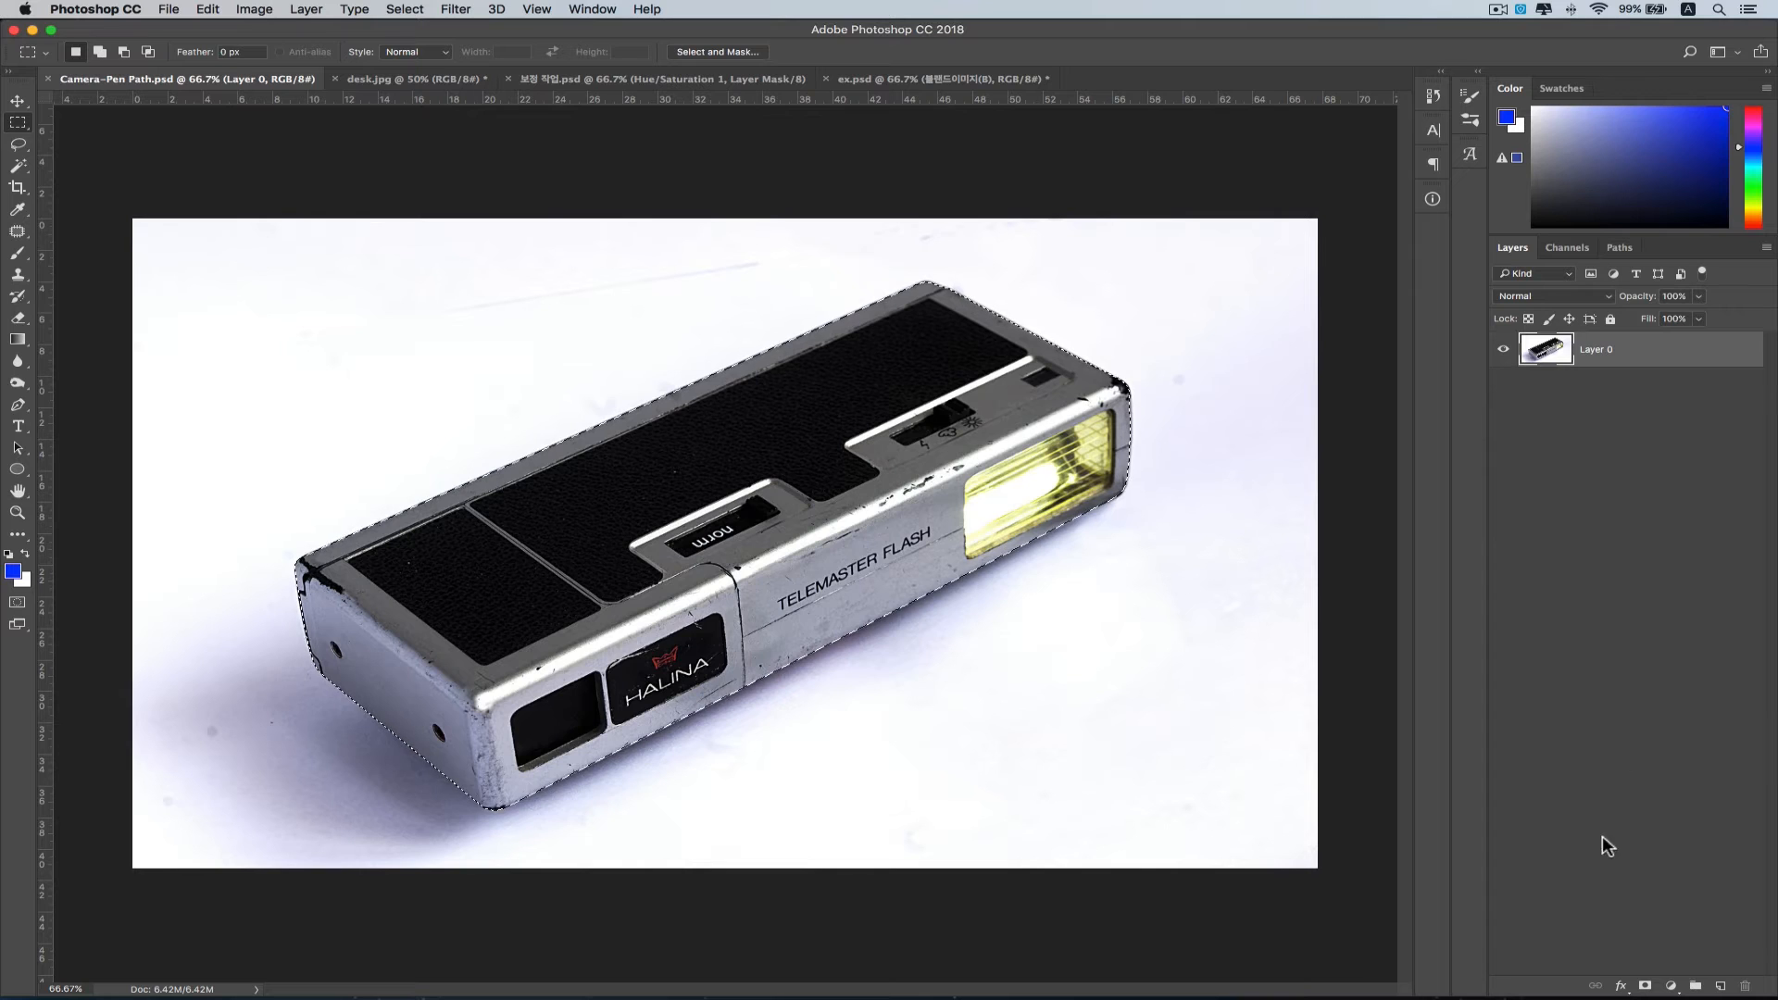
pyautogui.click(1646, 988)
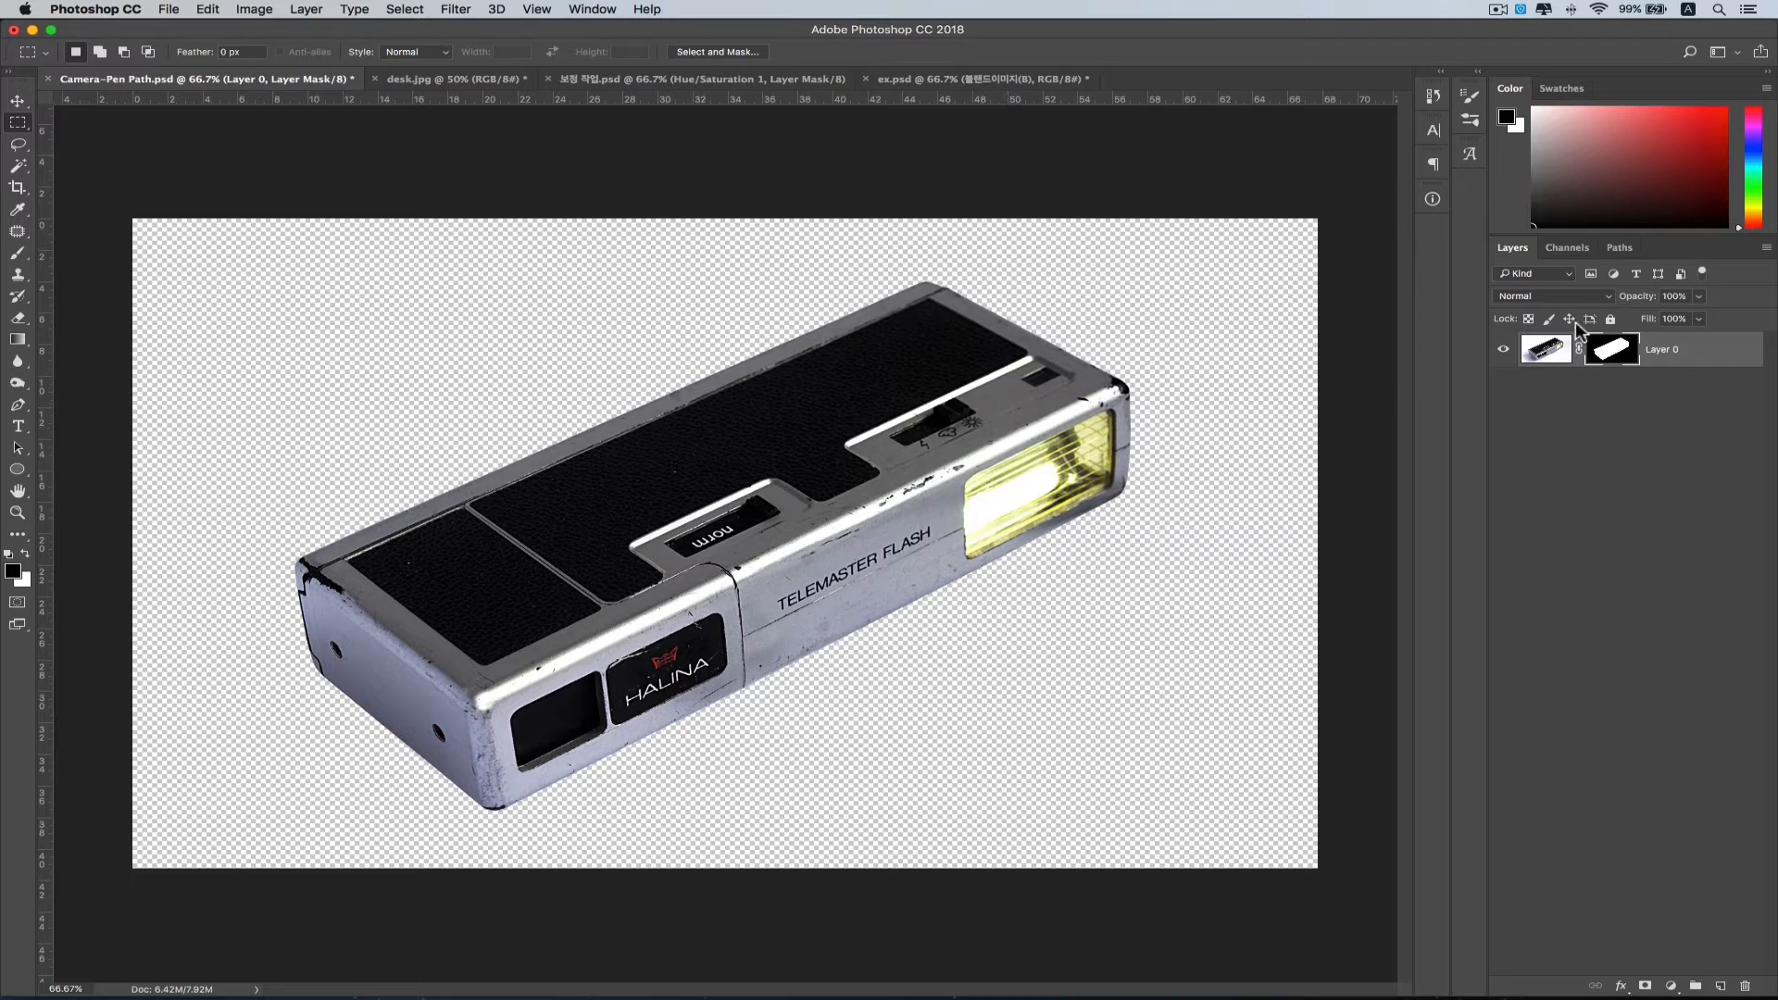
# - Compare the camera with its layer mask disabled and enabled, and make Layer 0's image active instead of the mask
pyautogui.keyDown('shift'); pyautogui.click(1621, 363); pyautogui.keyUp('shift')
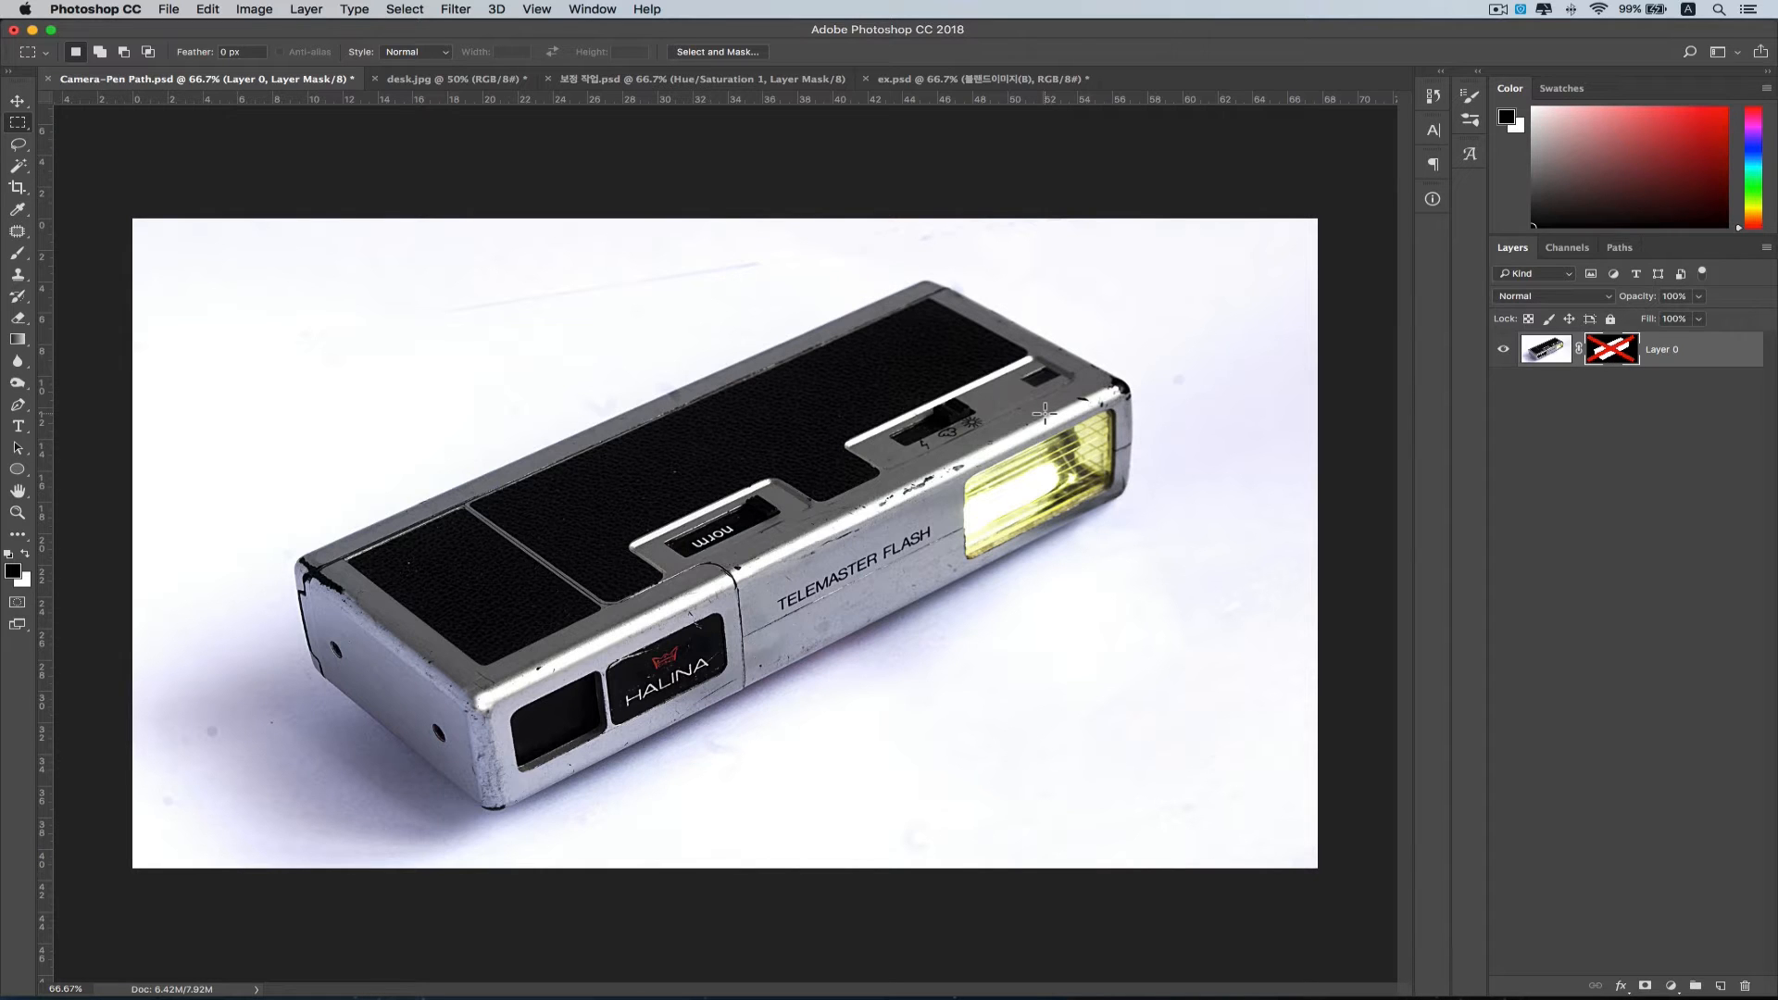
pyautogui.keyDown('shift'); pyautogui.click(1616, 353); pyautogui.keyUp('shift')
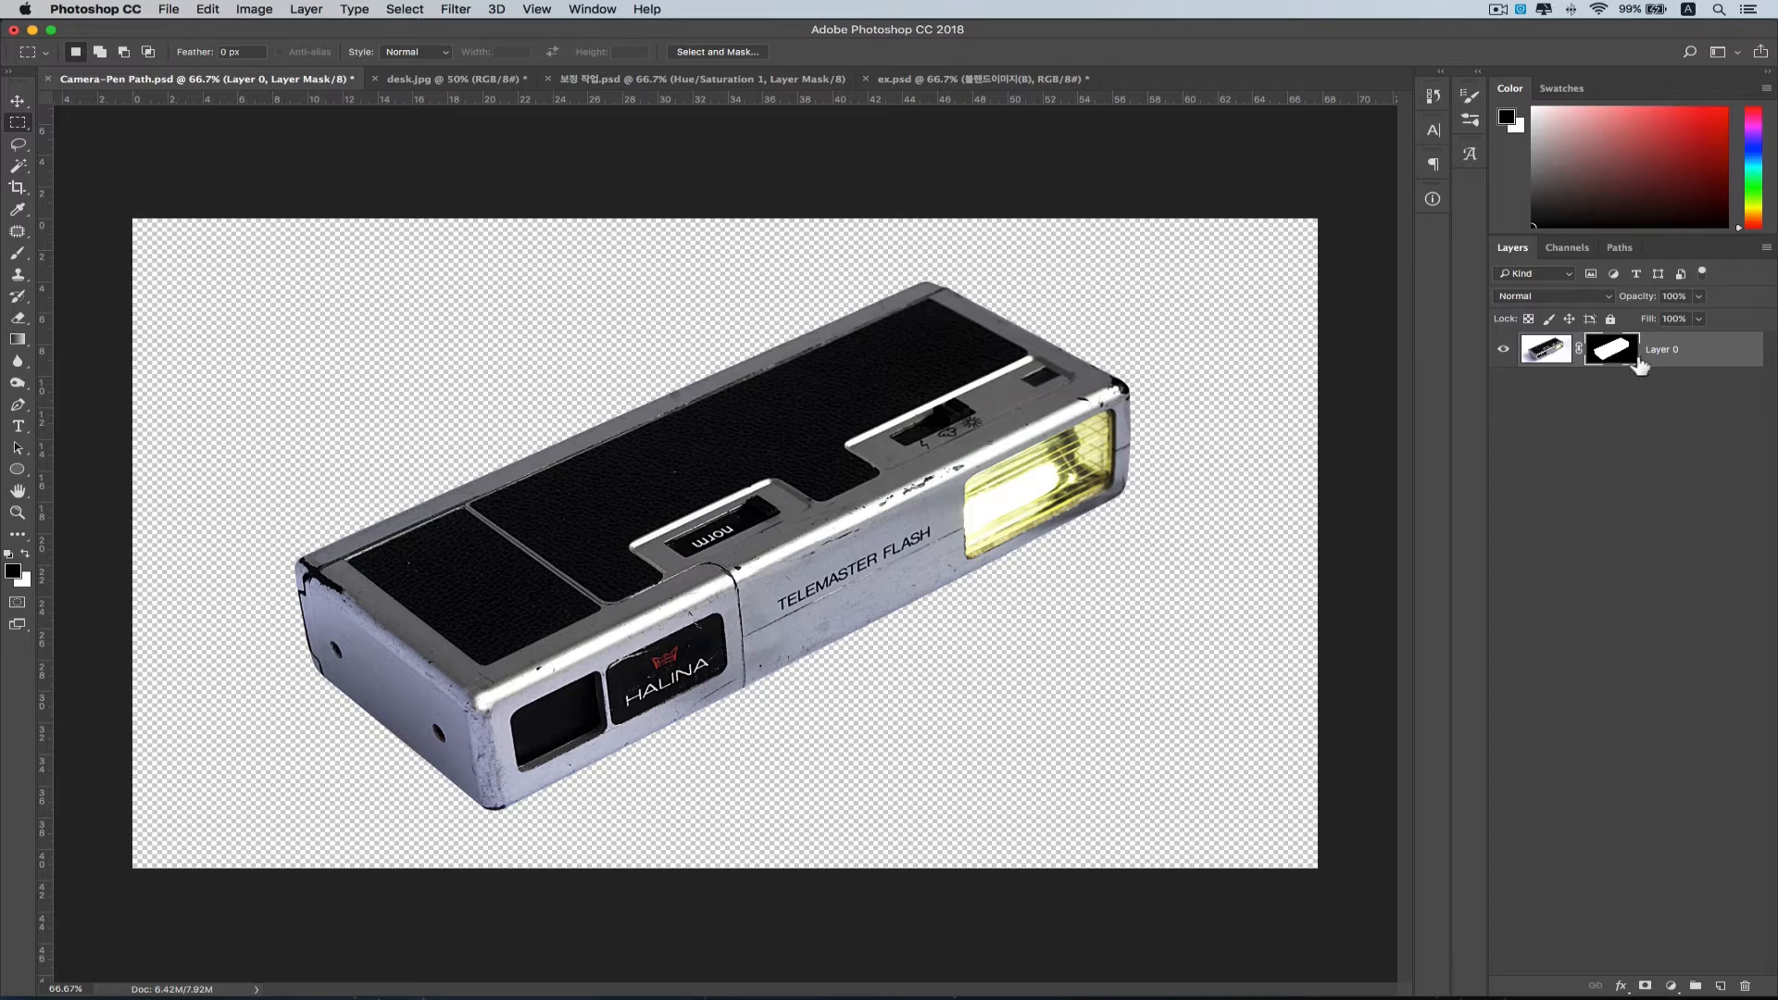
pyautogui.press('super+2')
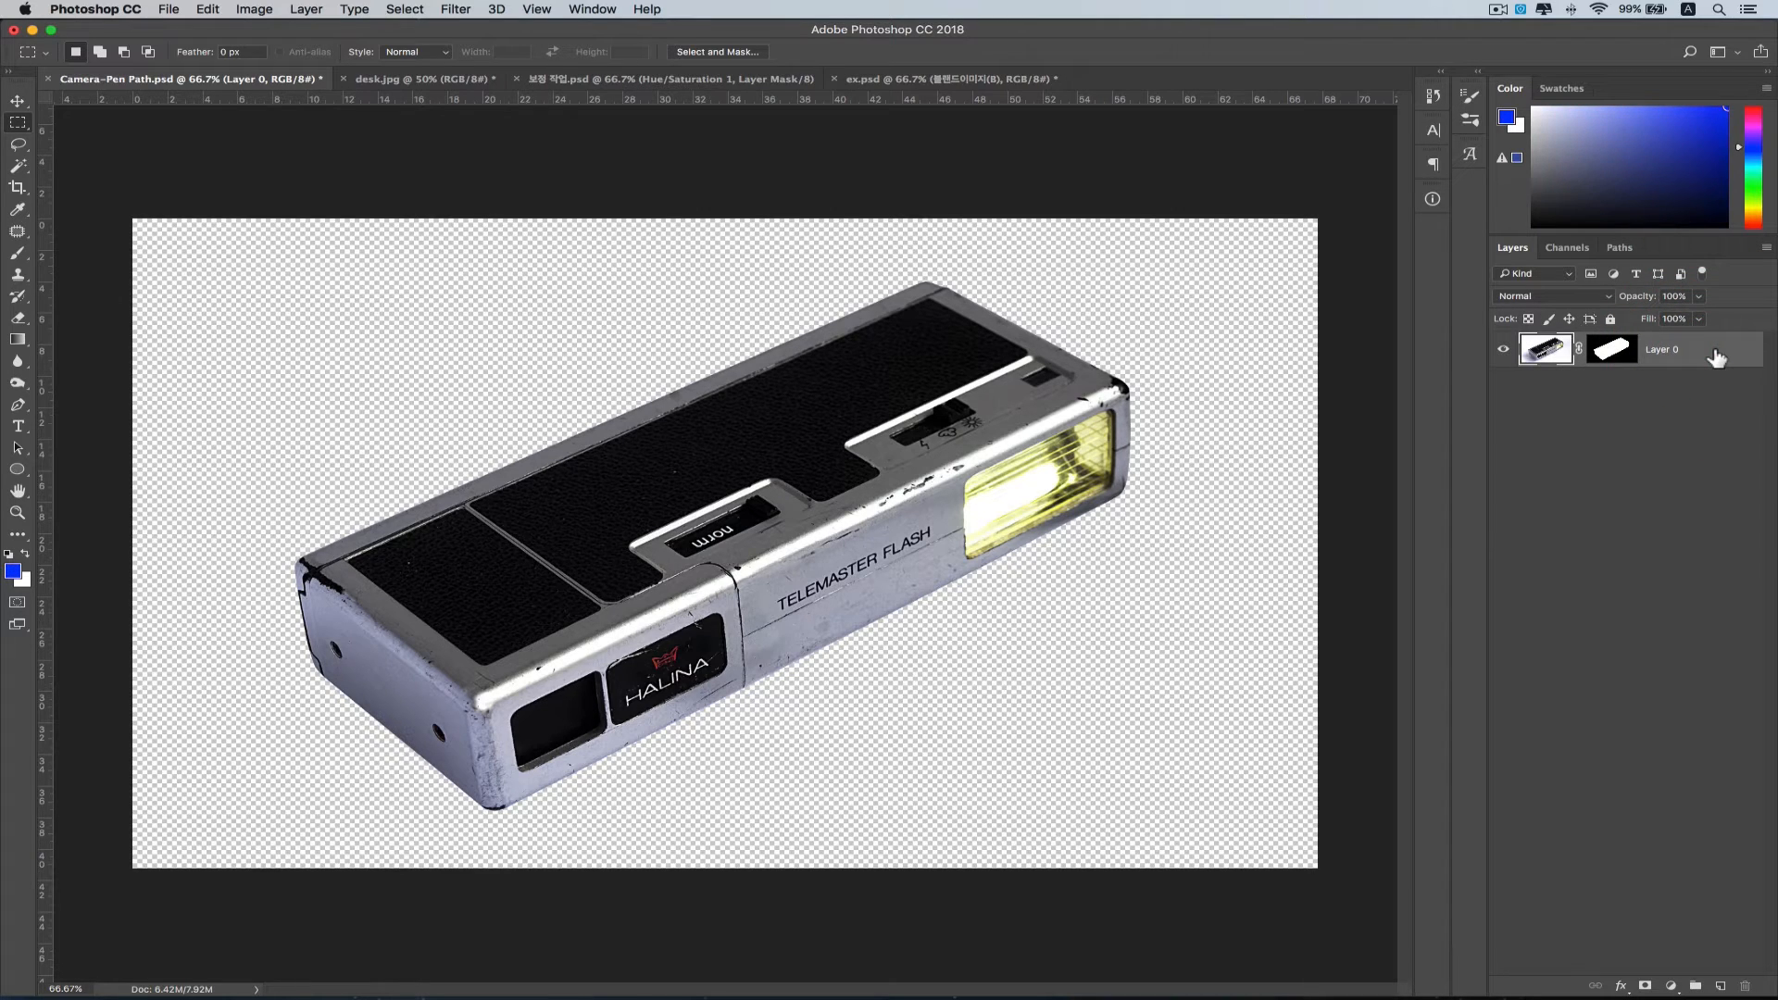
# - Copy the masked camera layer from Camera-Pen Path.psd into desk.jpg, centred over the wooden planks
pyautogui.click(475, 82)
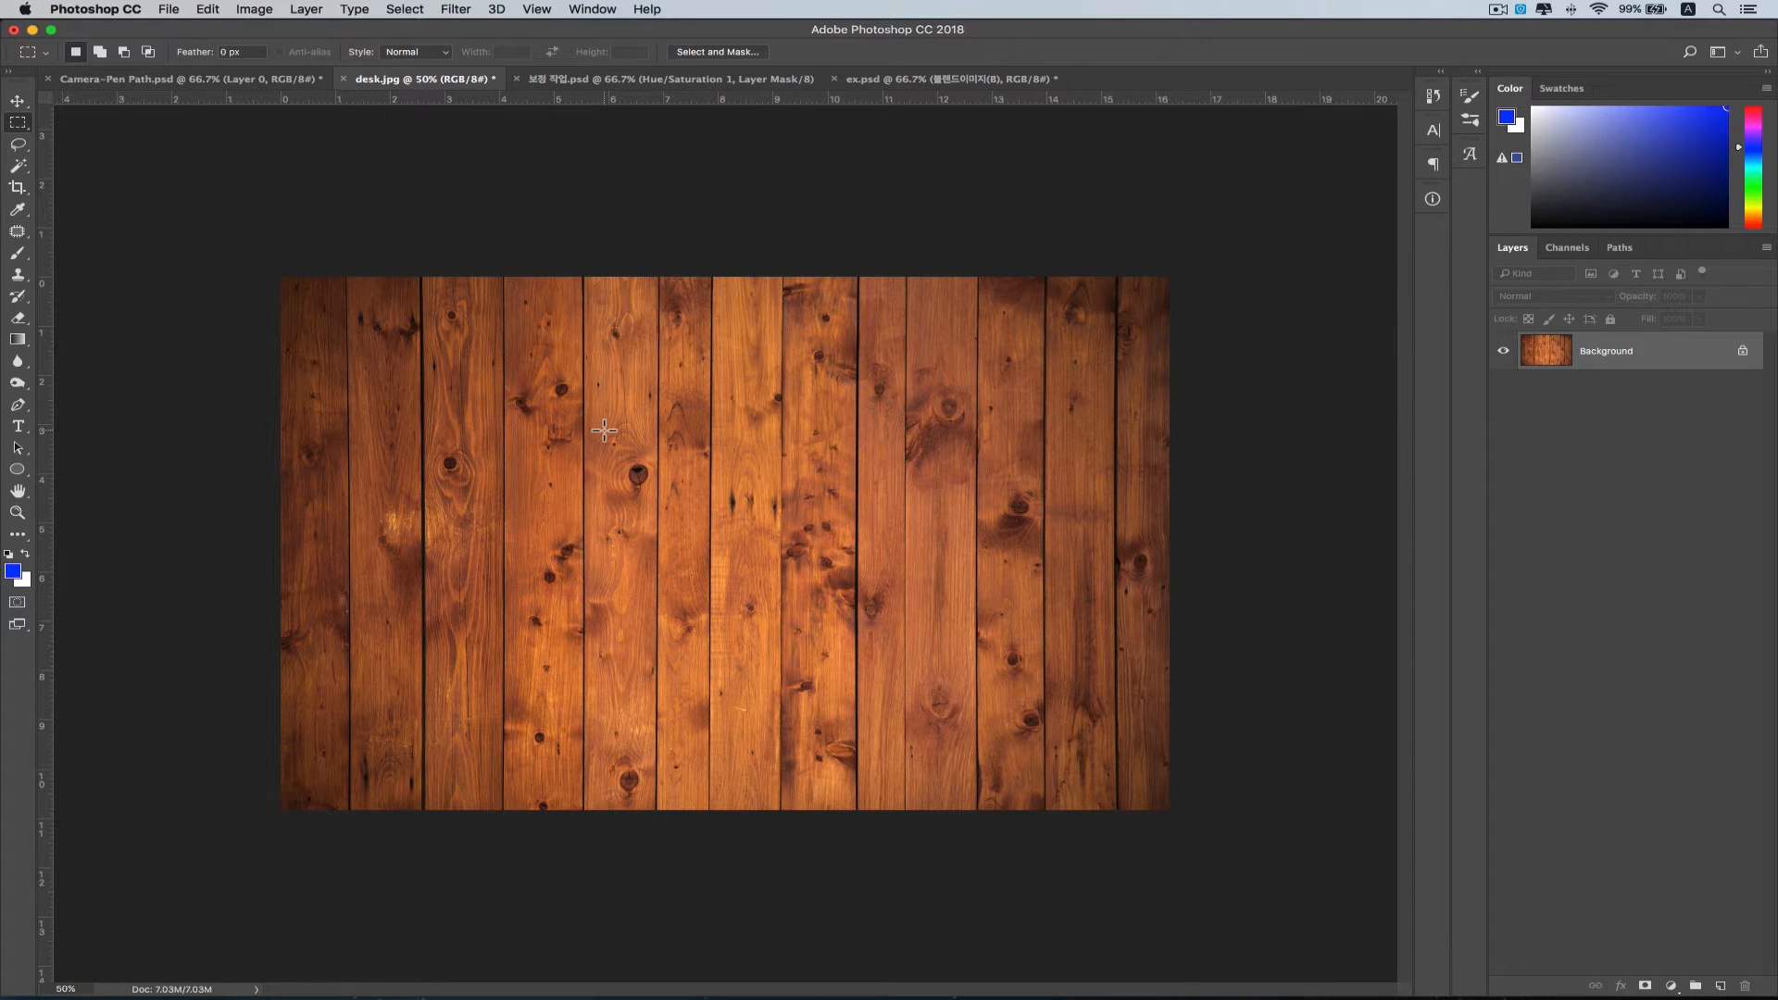
pyautogui.click(302, 78)
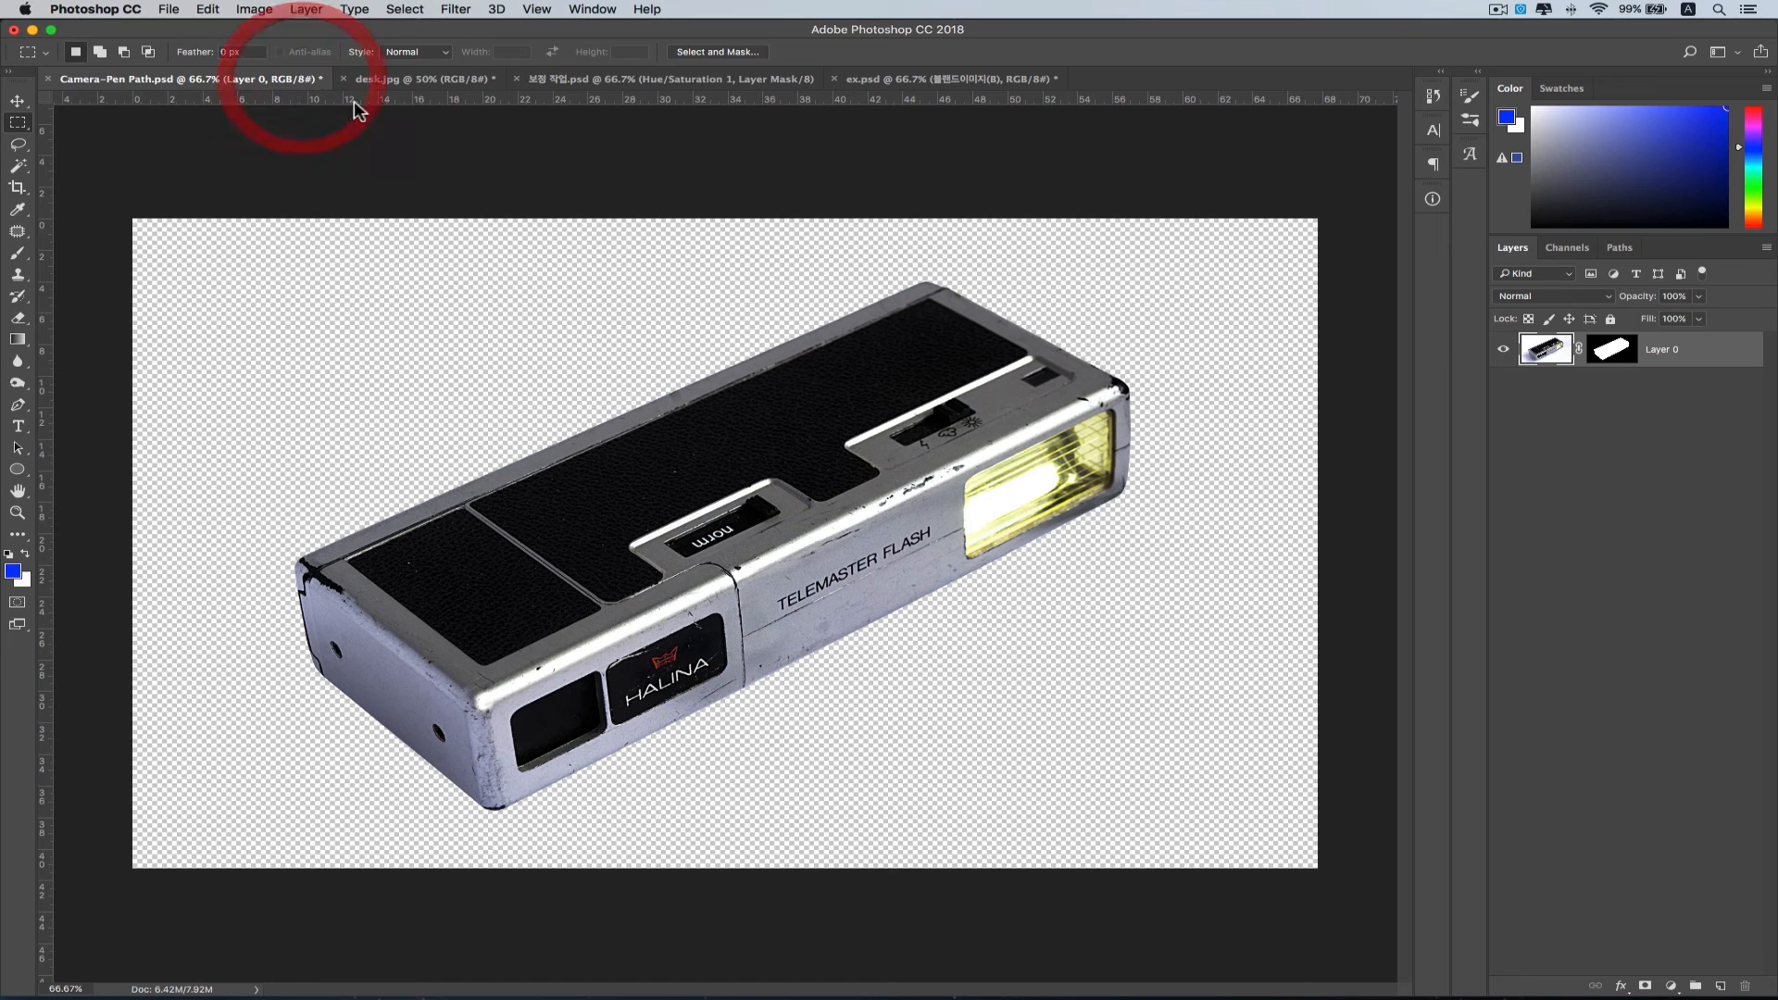
pyautogui.click(1671, 354)
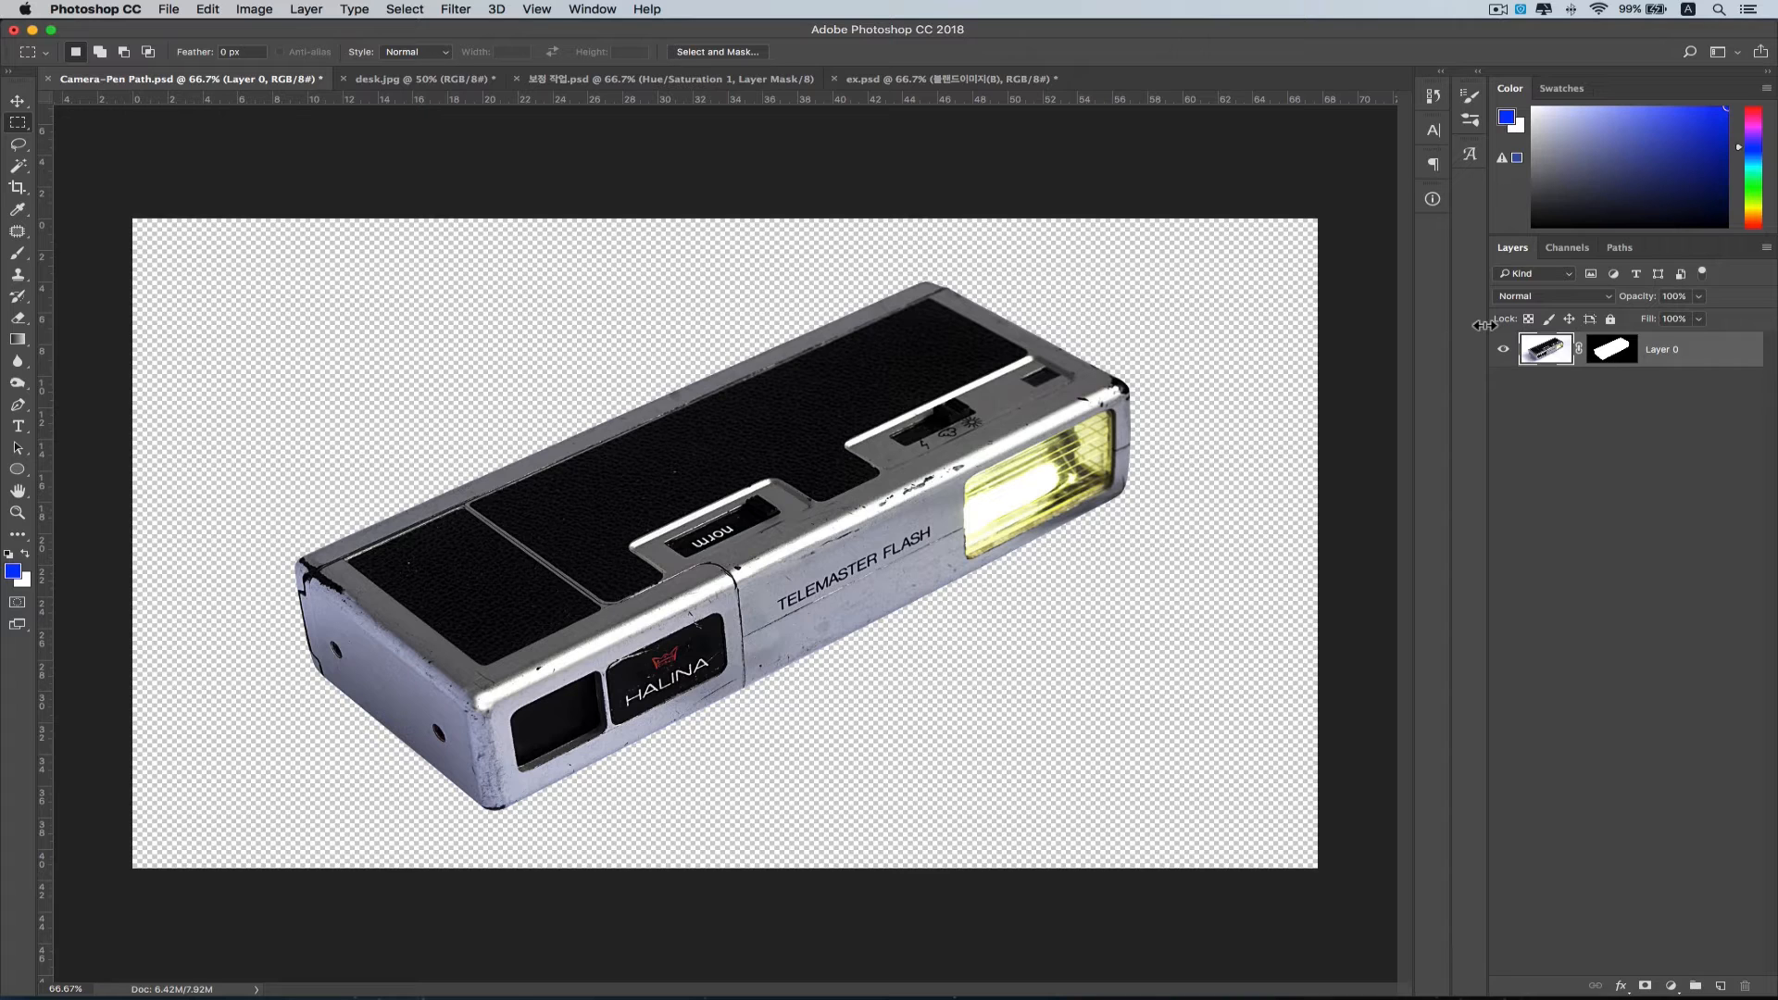
pyautogui.click(419, 81)
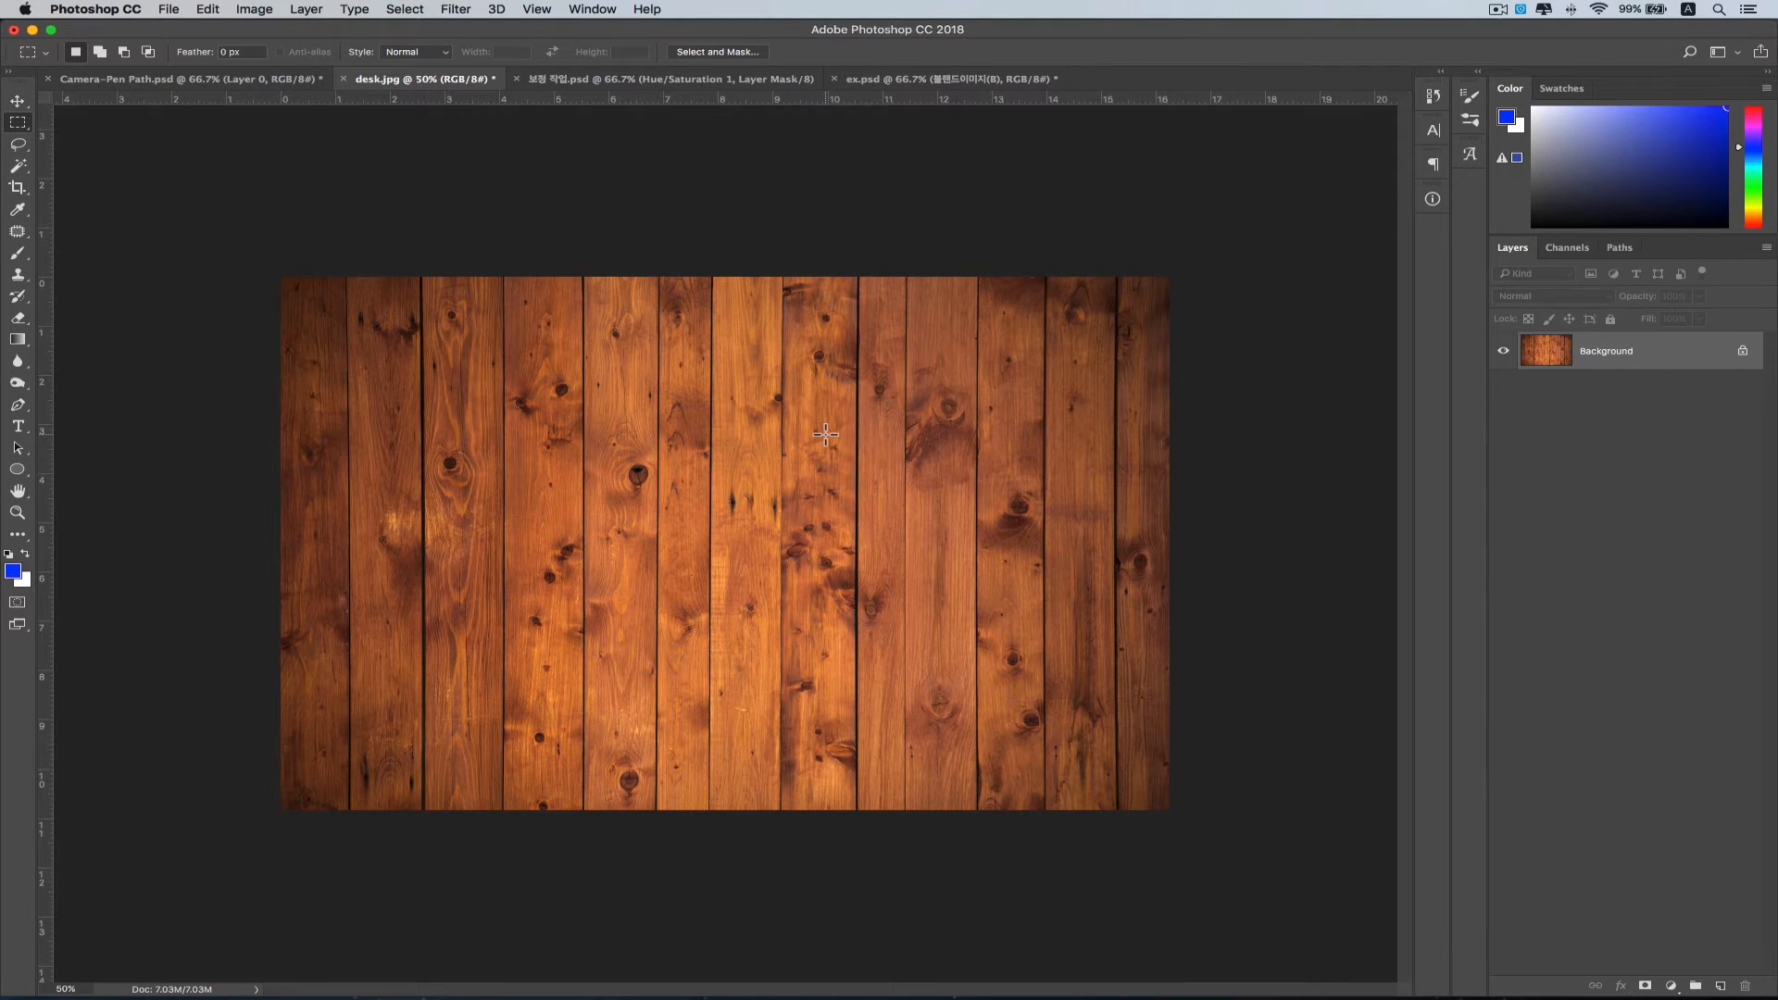
pyautogui.moveTo(824, 431); pyautogui.dragTo(825, 434)
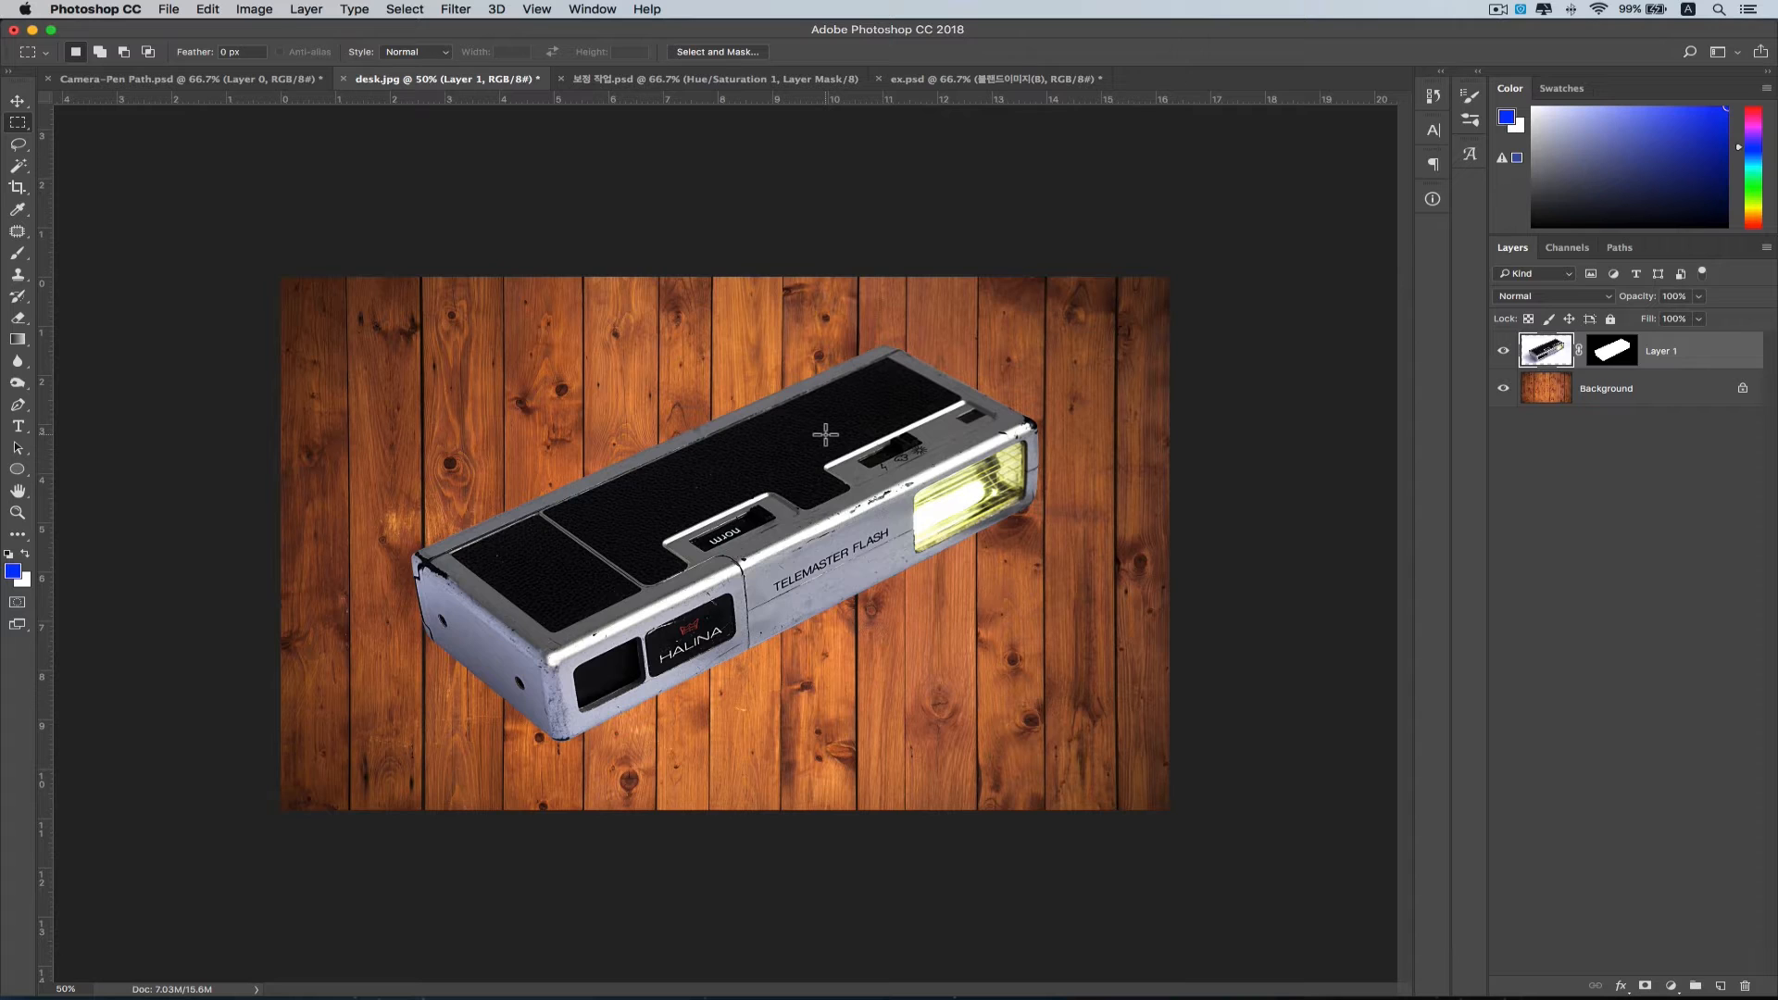
# - Duplicate the wooden Background layer in desk.jpg, keeping a single copy beneath the camera layer
pyautogui.click(1654, 528)
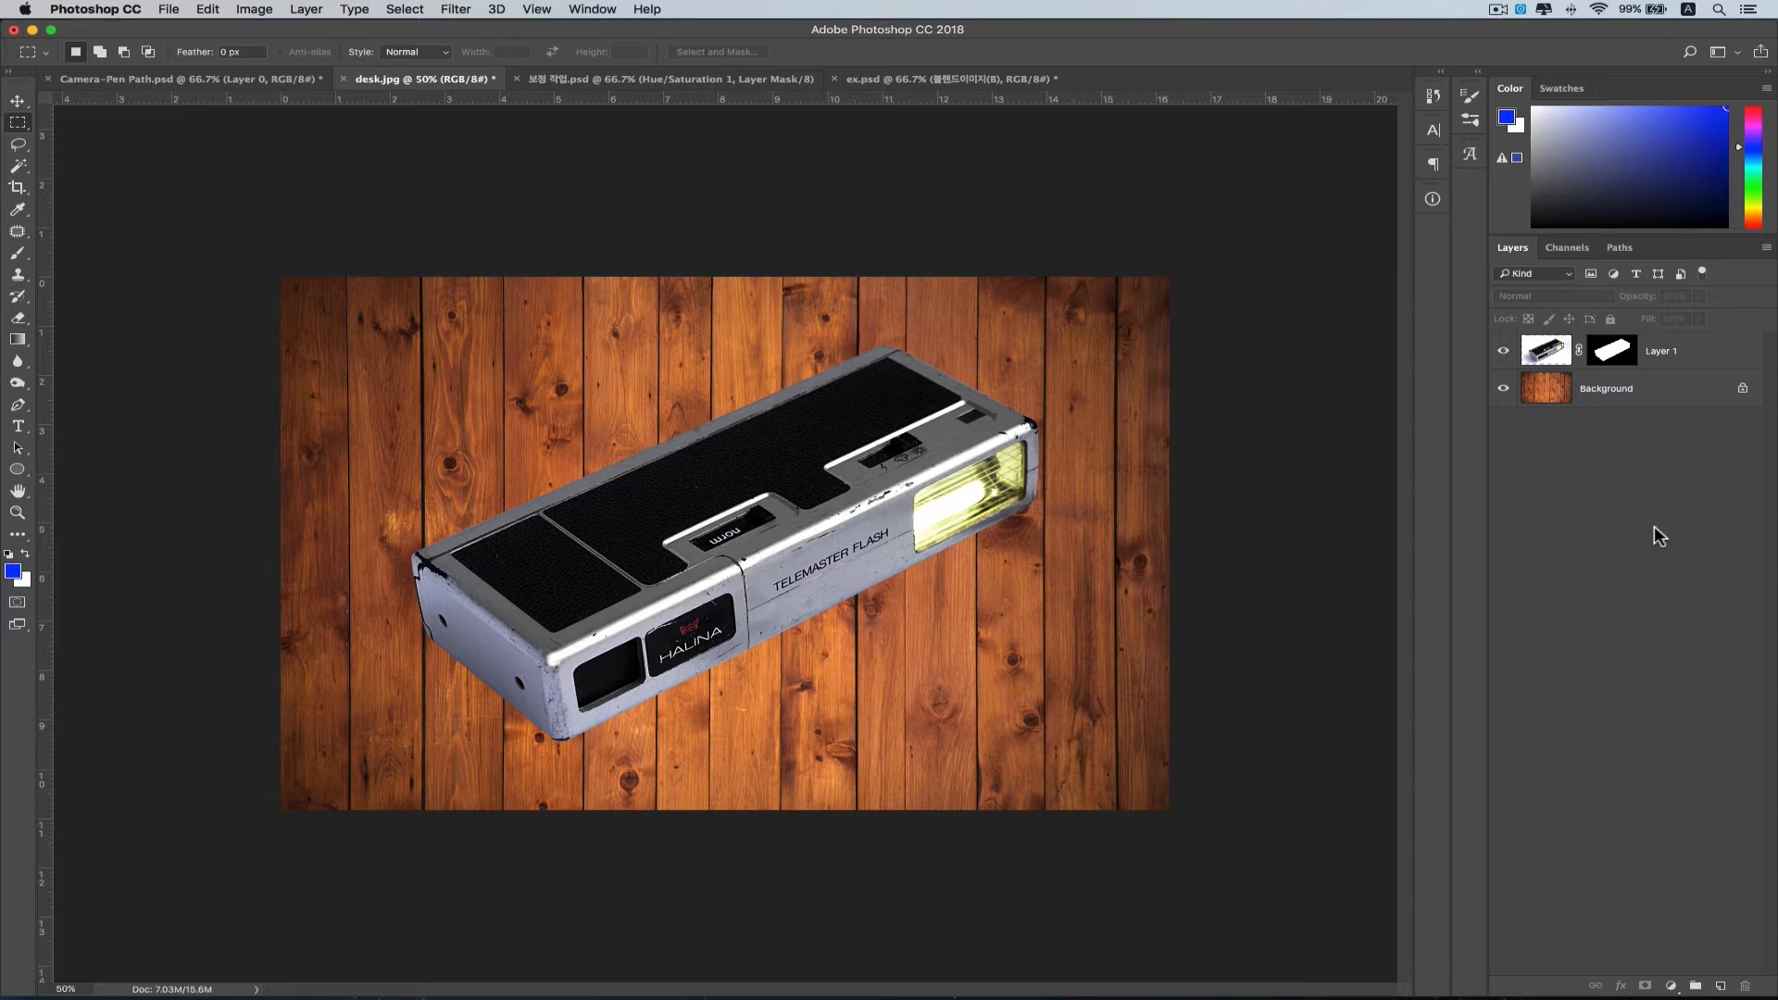
pyautogui.click(1643, 398)
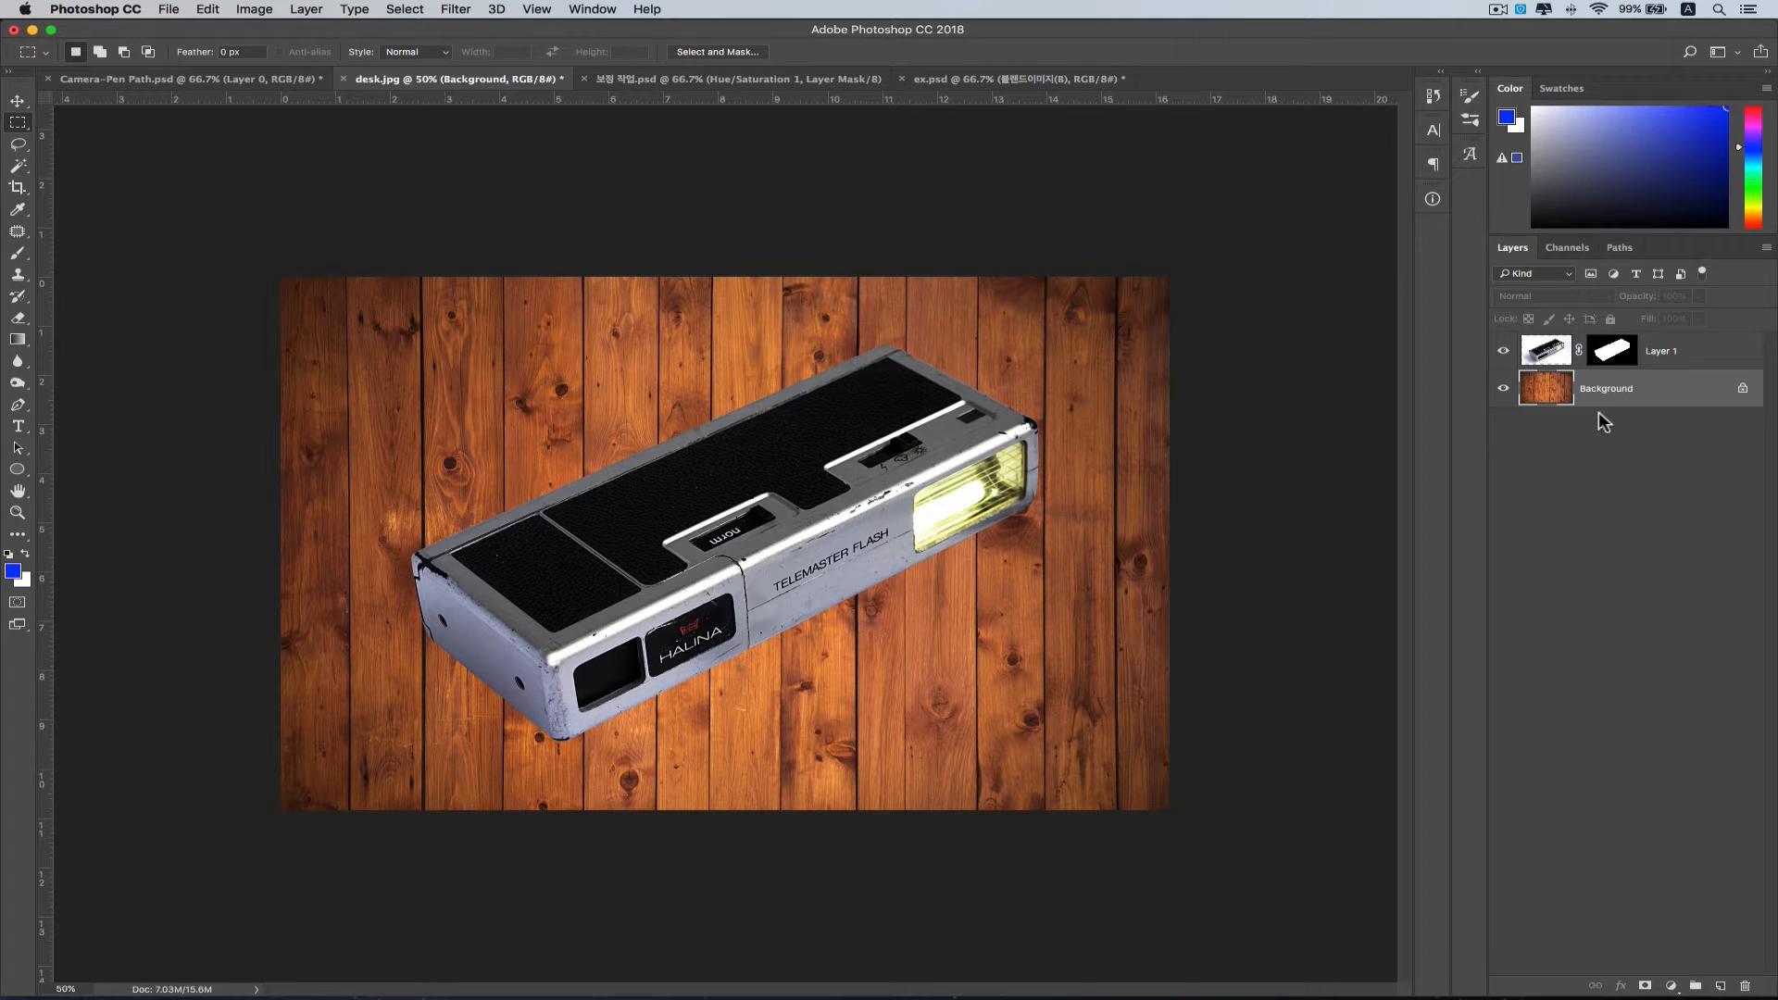
pyautogui.press('super+j')
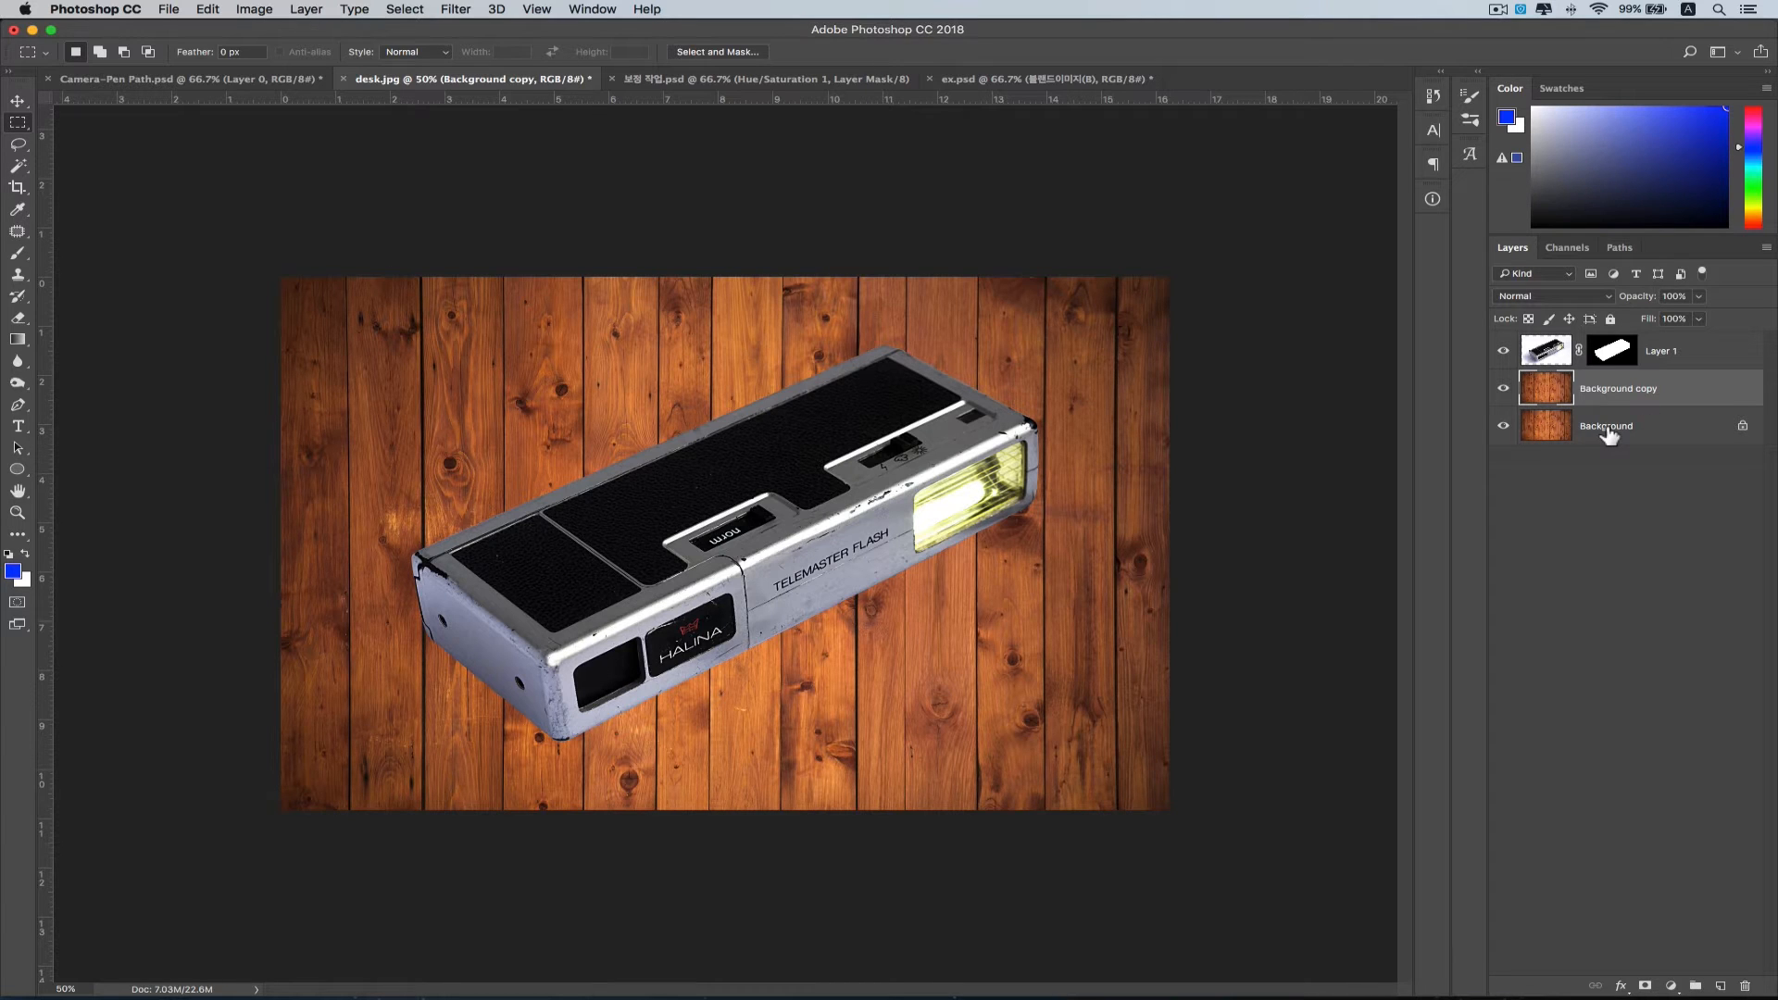
pyautogui.press('super+z')
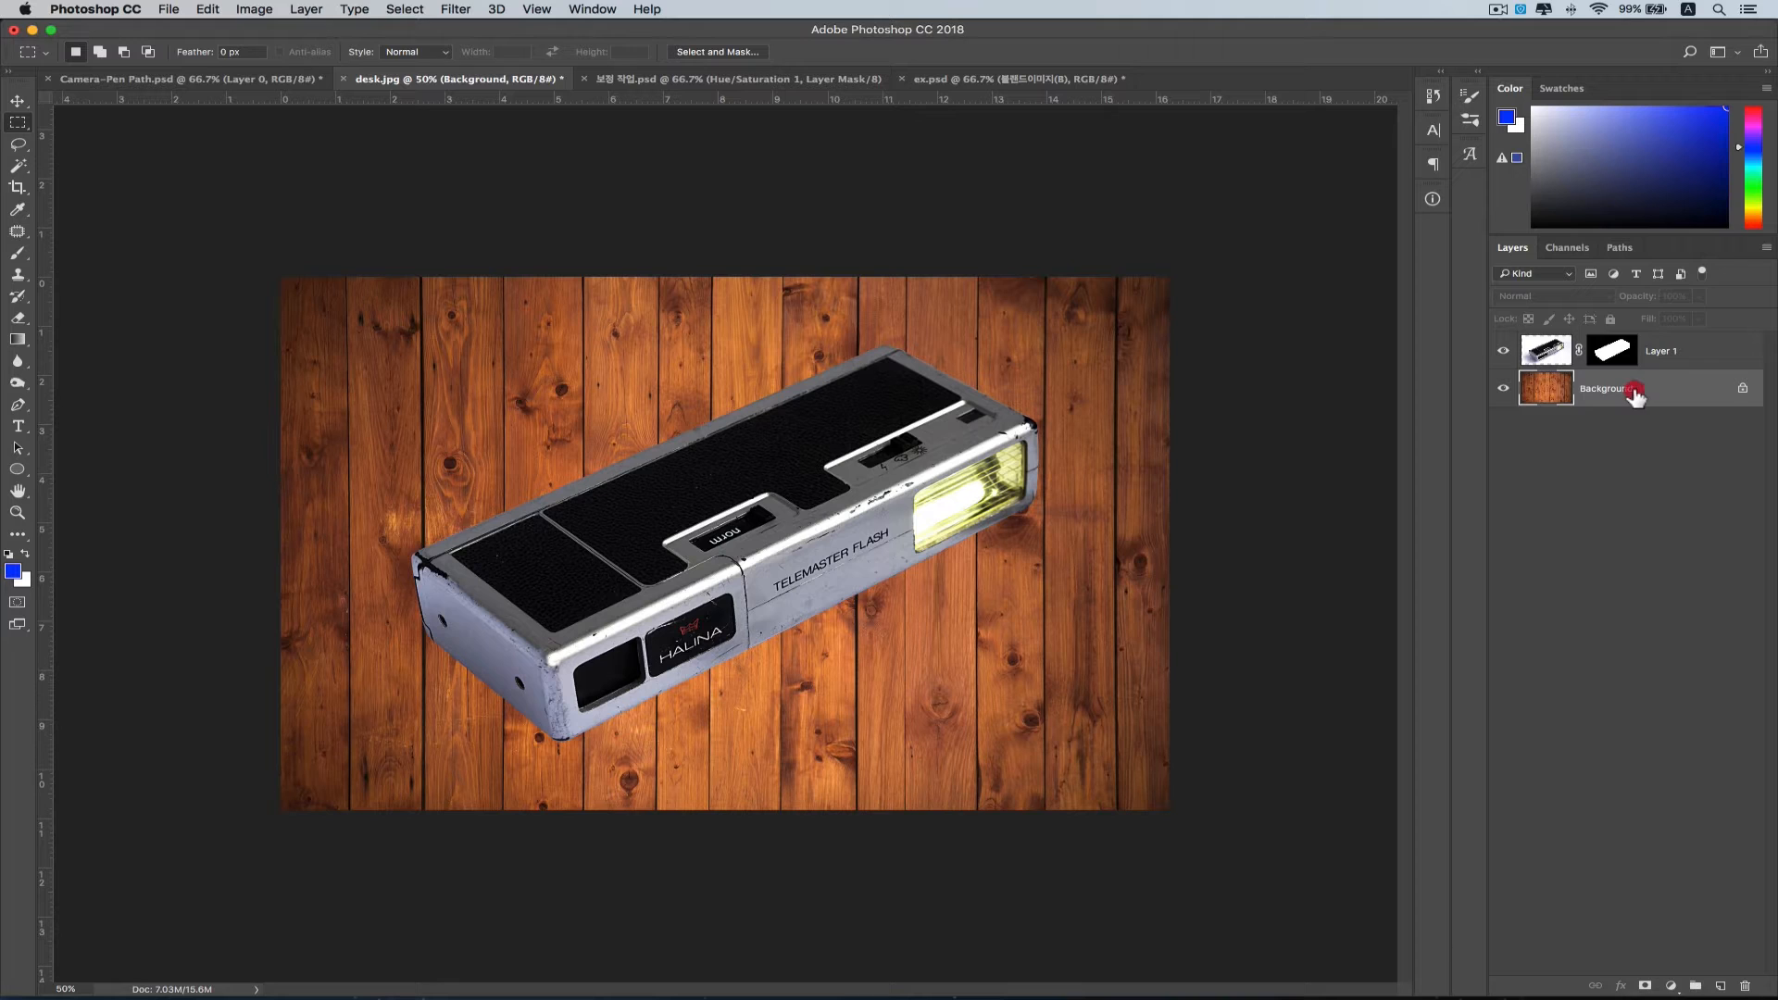
pyautogui.moveTo(1632, 390); pyautogui.dragTo(1720, 985)
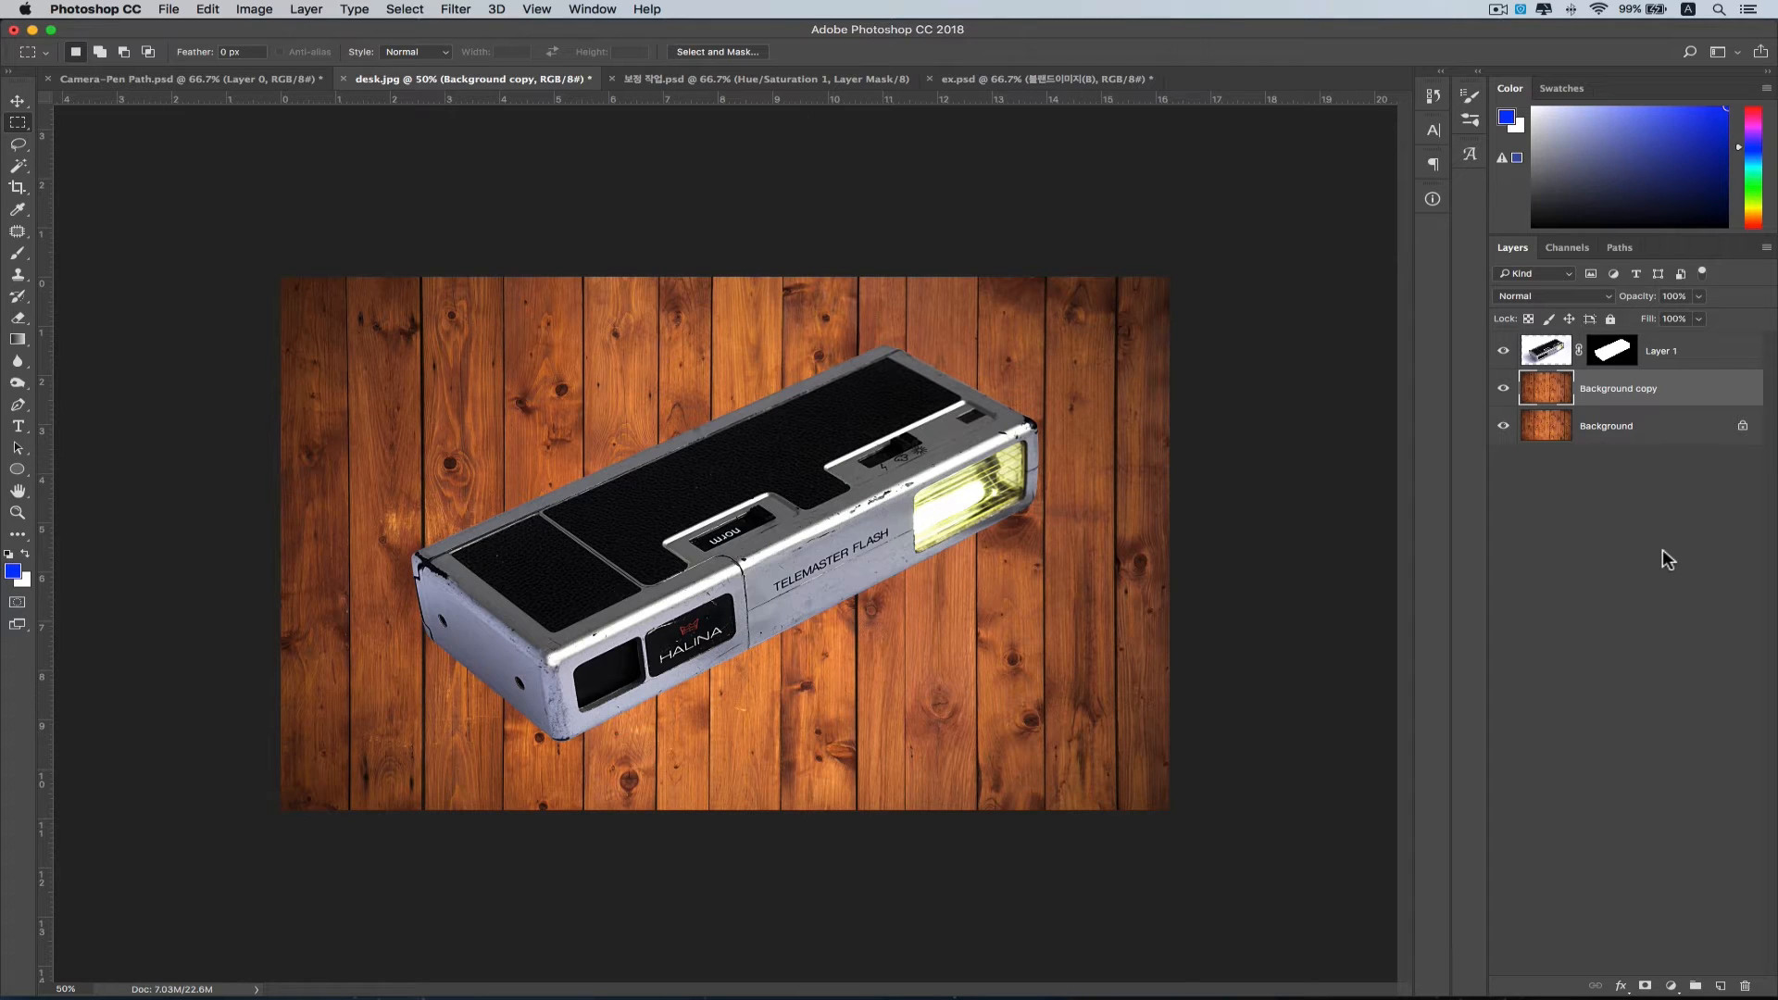
# - Delete the current Background copy, duplicate the Background layer again, and rename the new copy 책상
pyautogui.press('BackSpace')
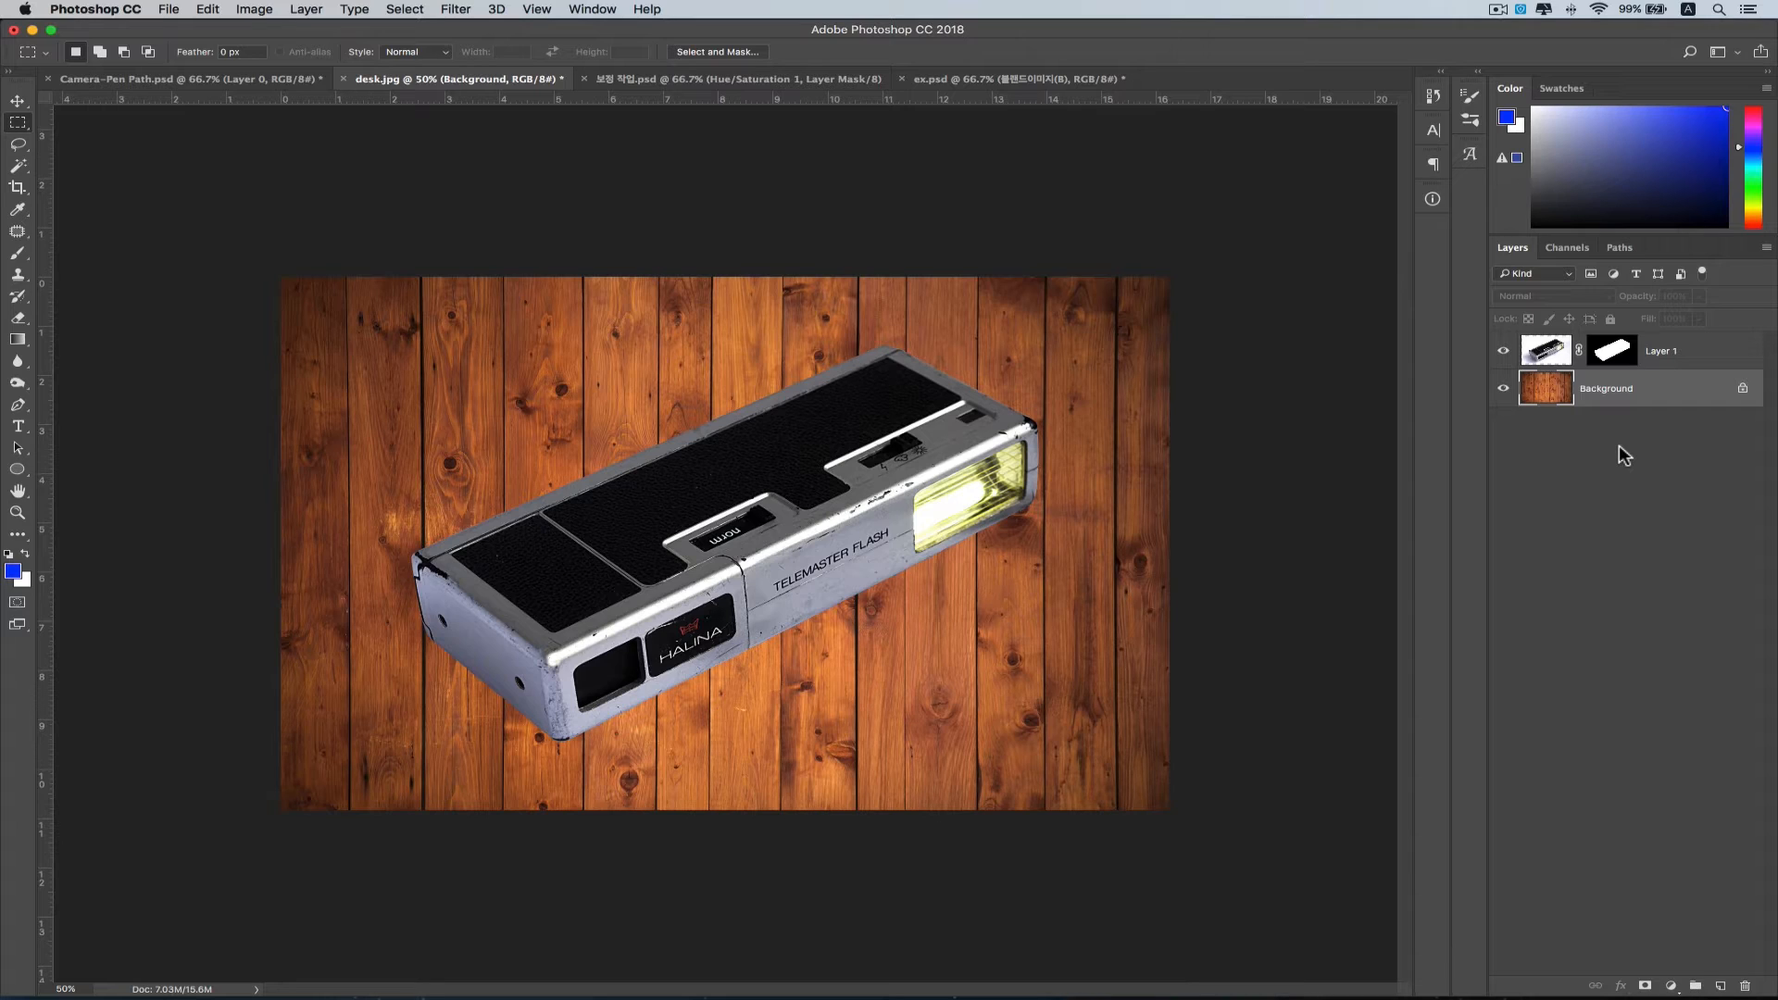
pyautogui.press('super+j')
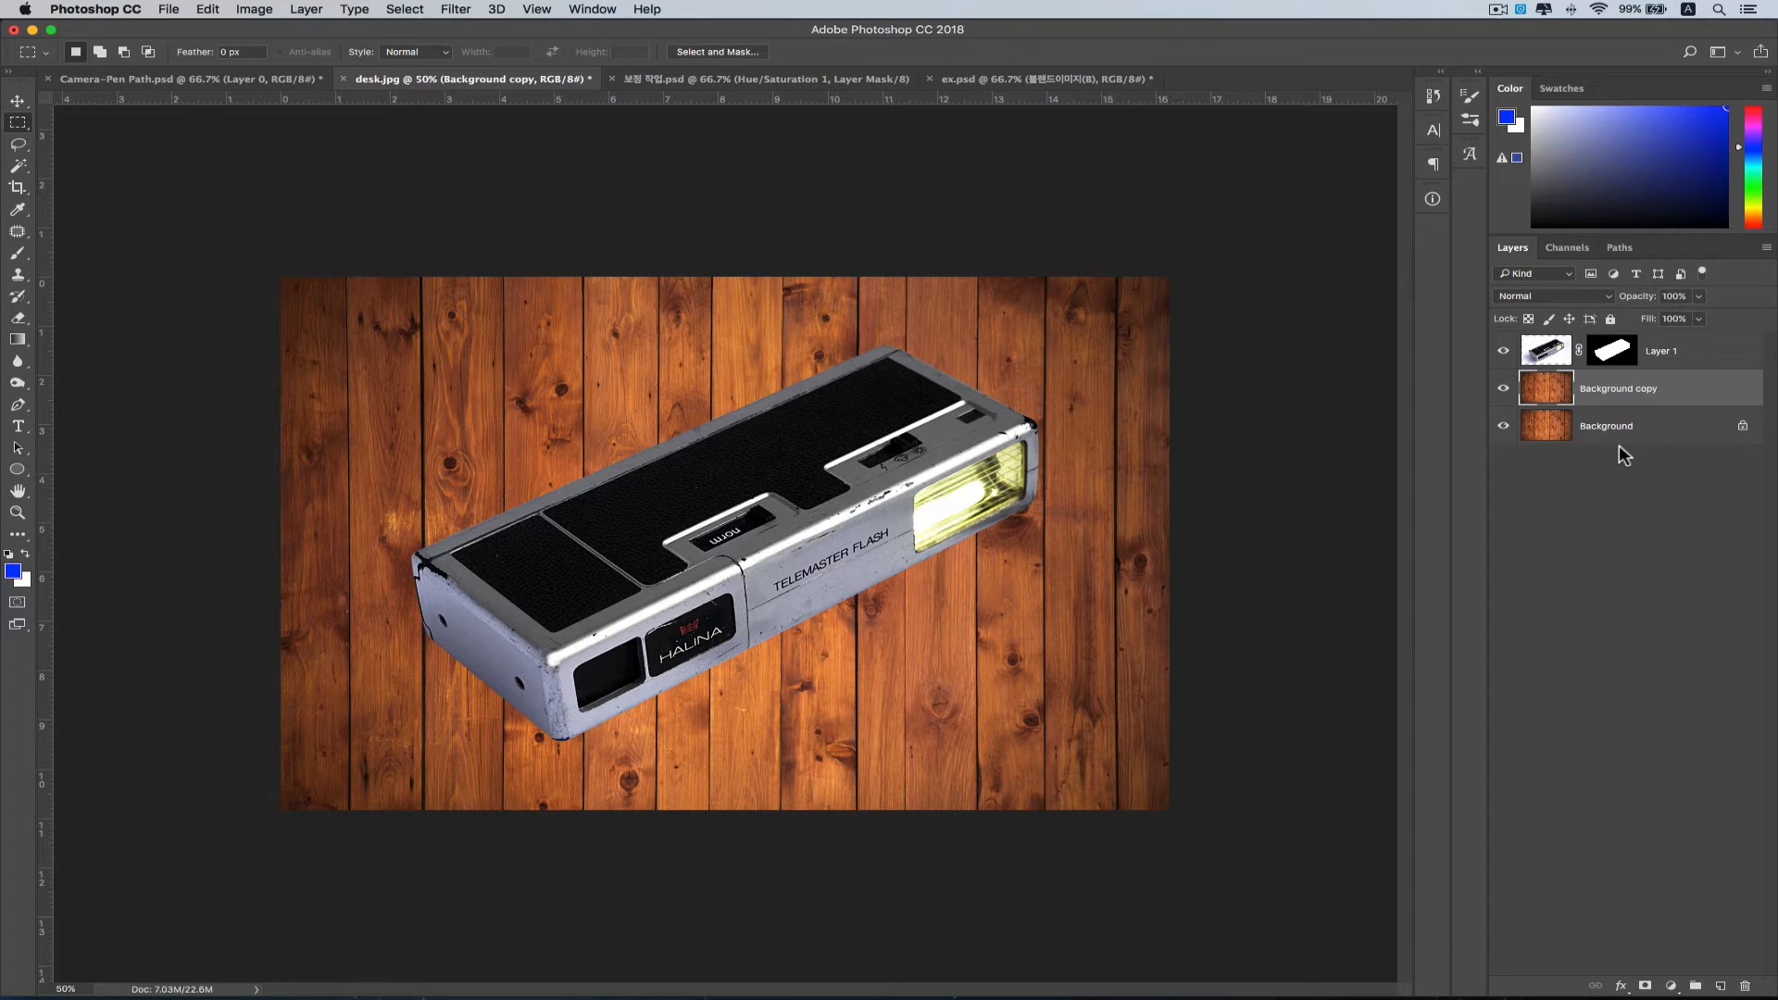
pyautogui.doubleClick(1627, 391)
pyautogui.hotkey('ctrl', 'space')
pyautogui.write('ㅊㅐㄱㅅㅏㅇ')
pyautogui.press('Return')
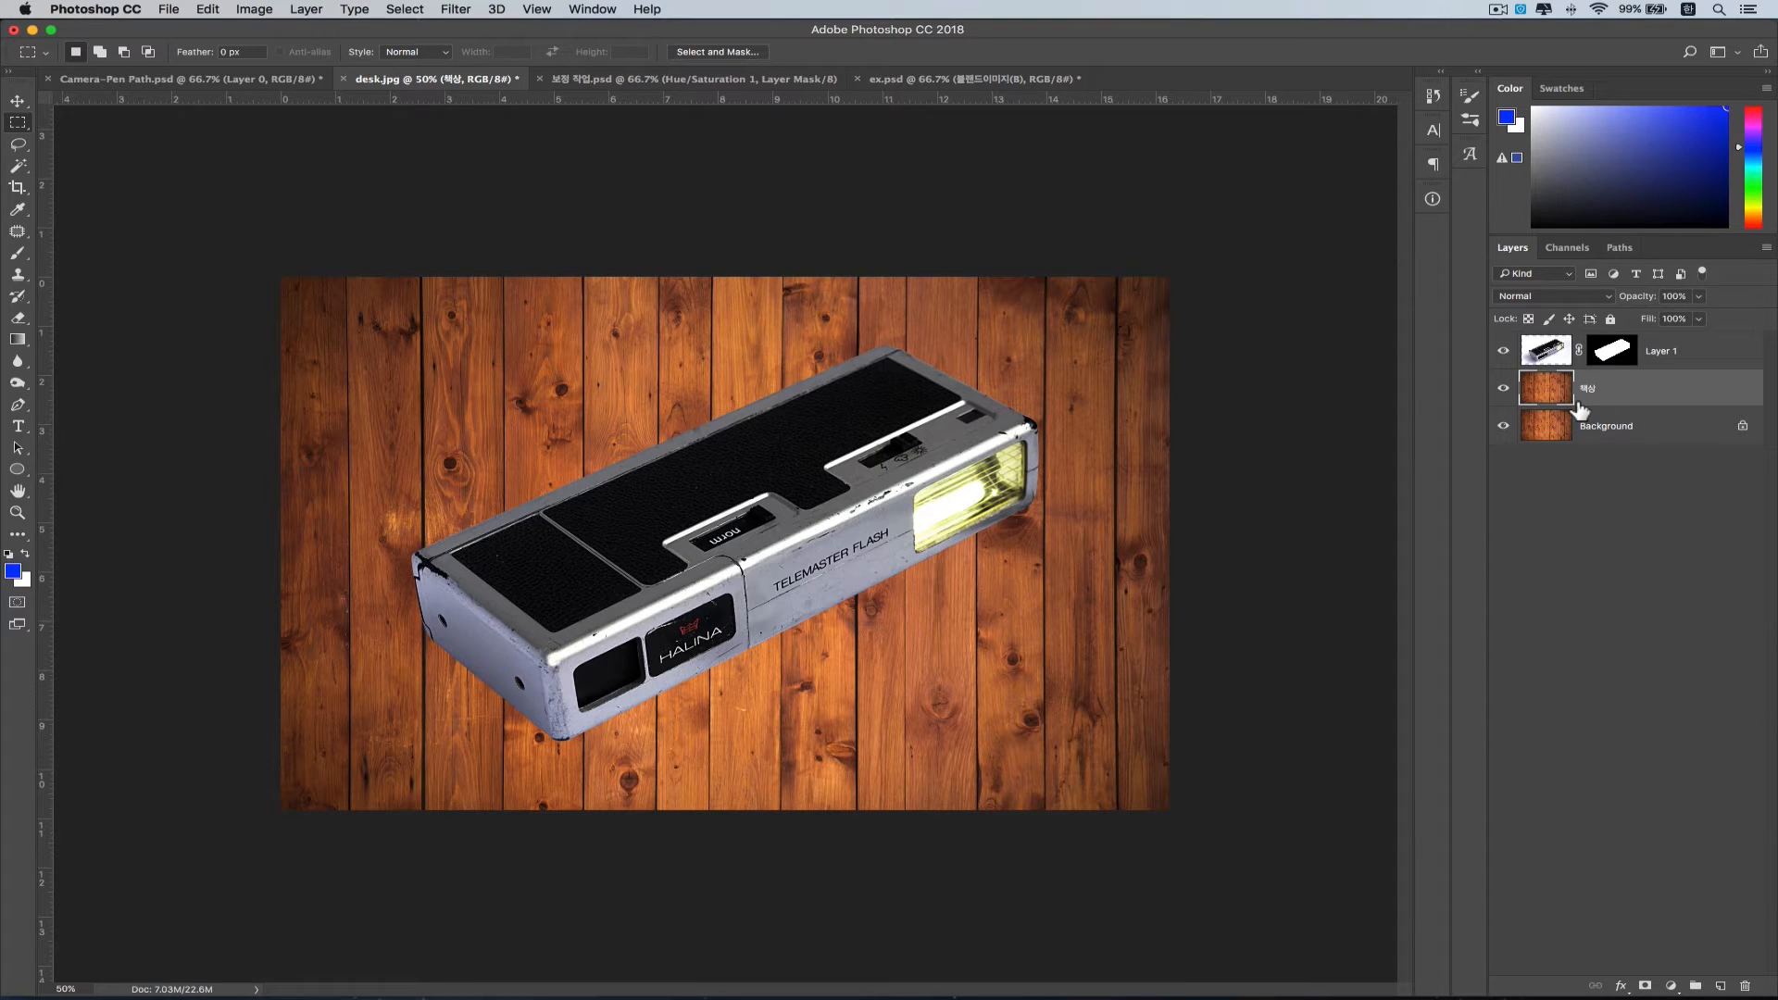
# - Distort the 책상 layer so its planks fan out towards the viewer and fill the canvas, and compare it with the original background
pyautogui.click(209, 10)
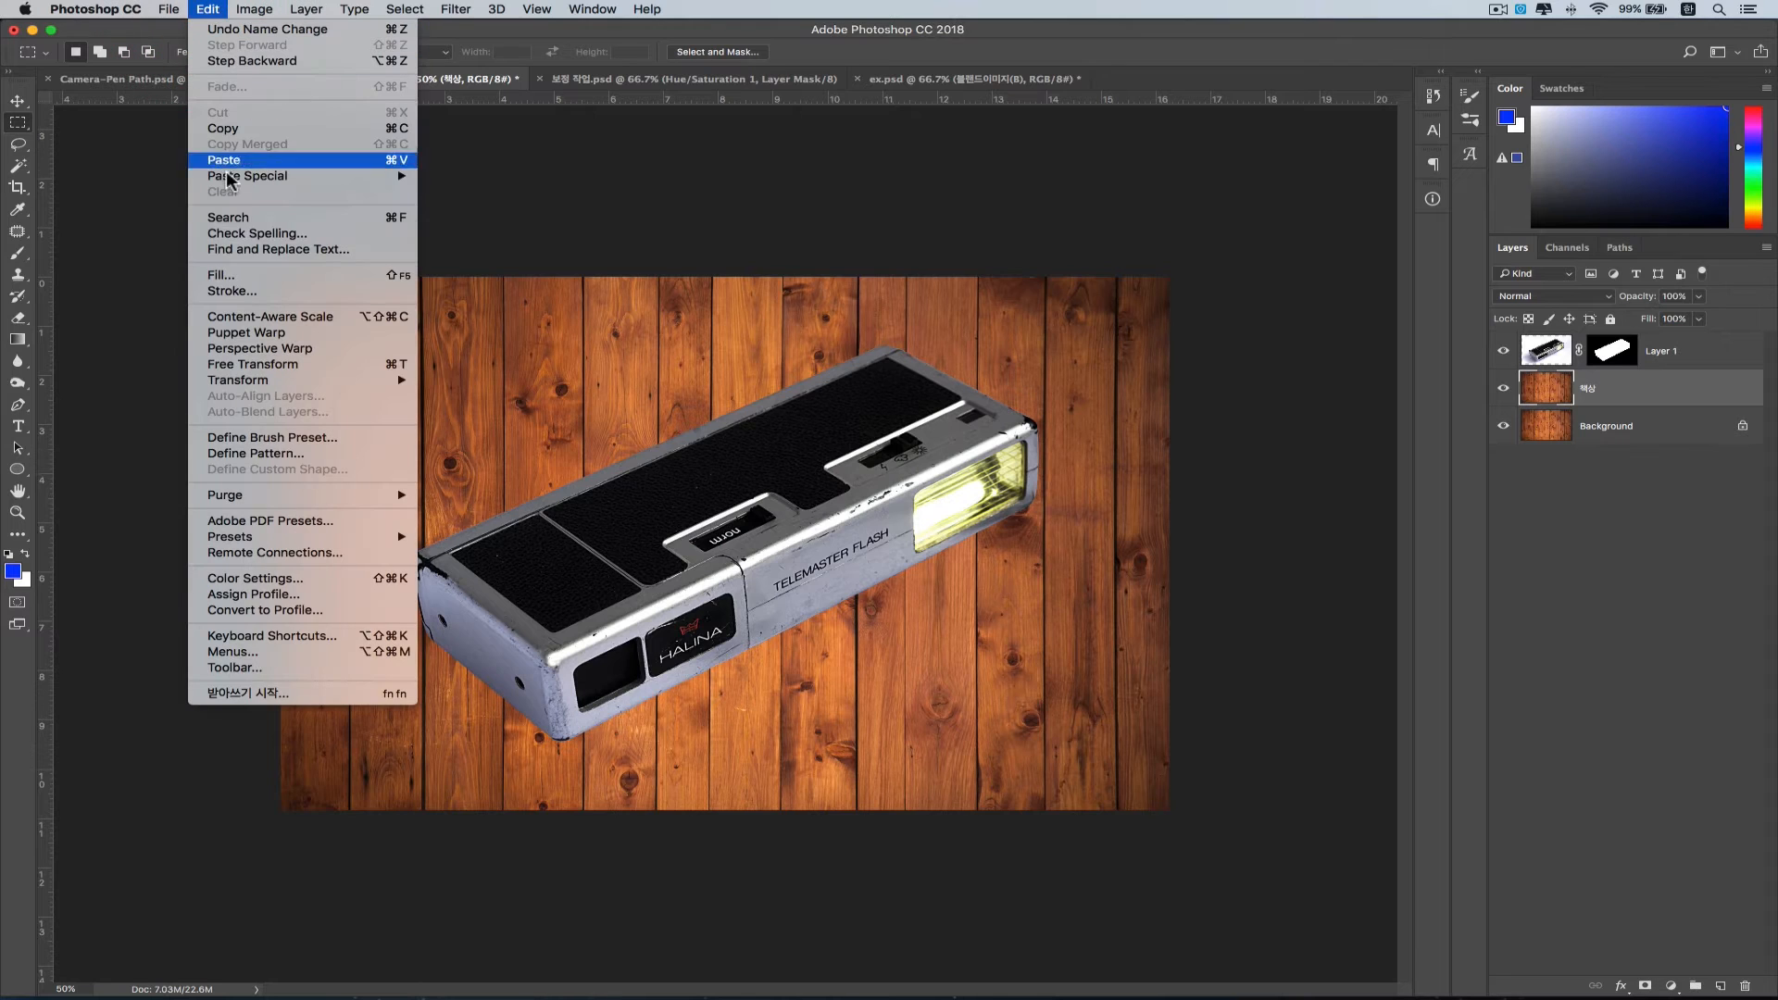
pyautogui.moveTo(281, 381)
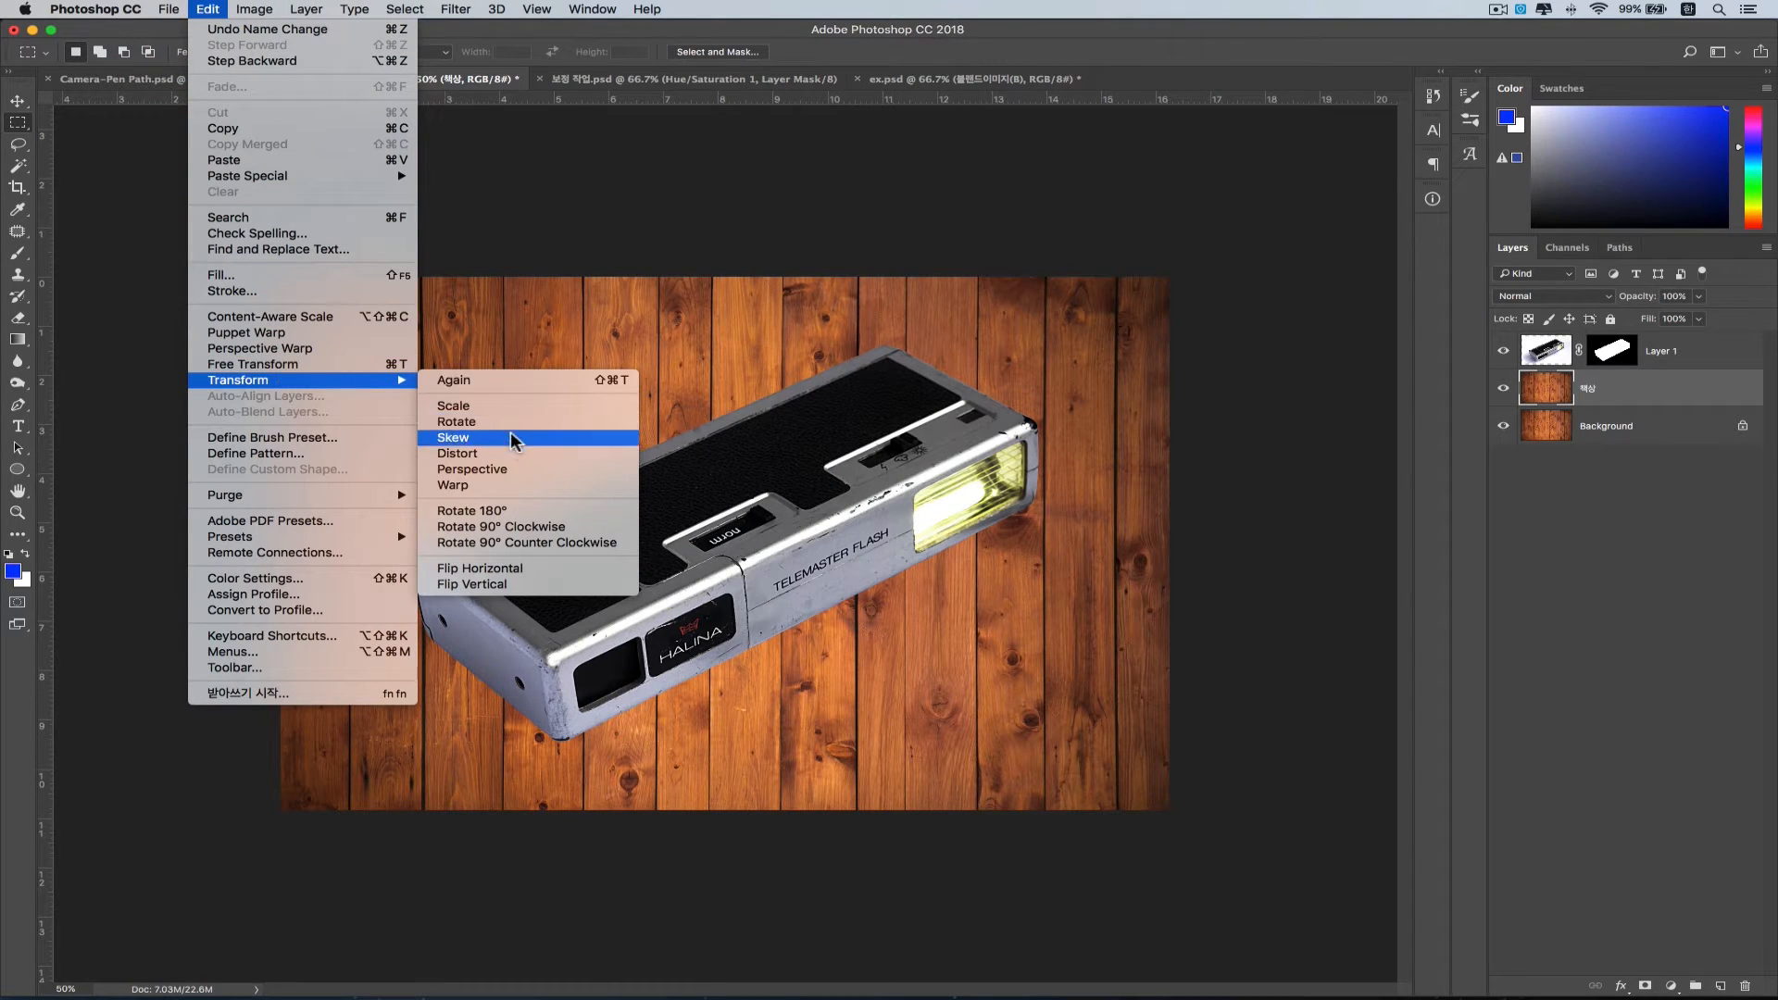
pyautogui.click(506, 455)
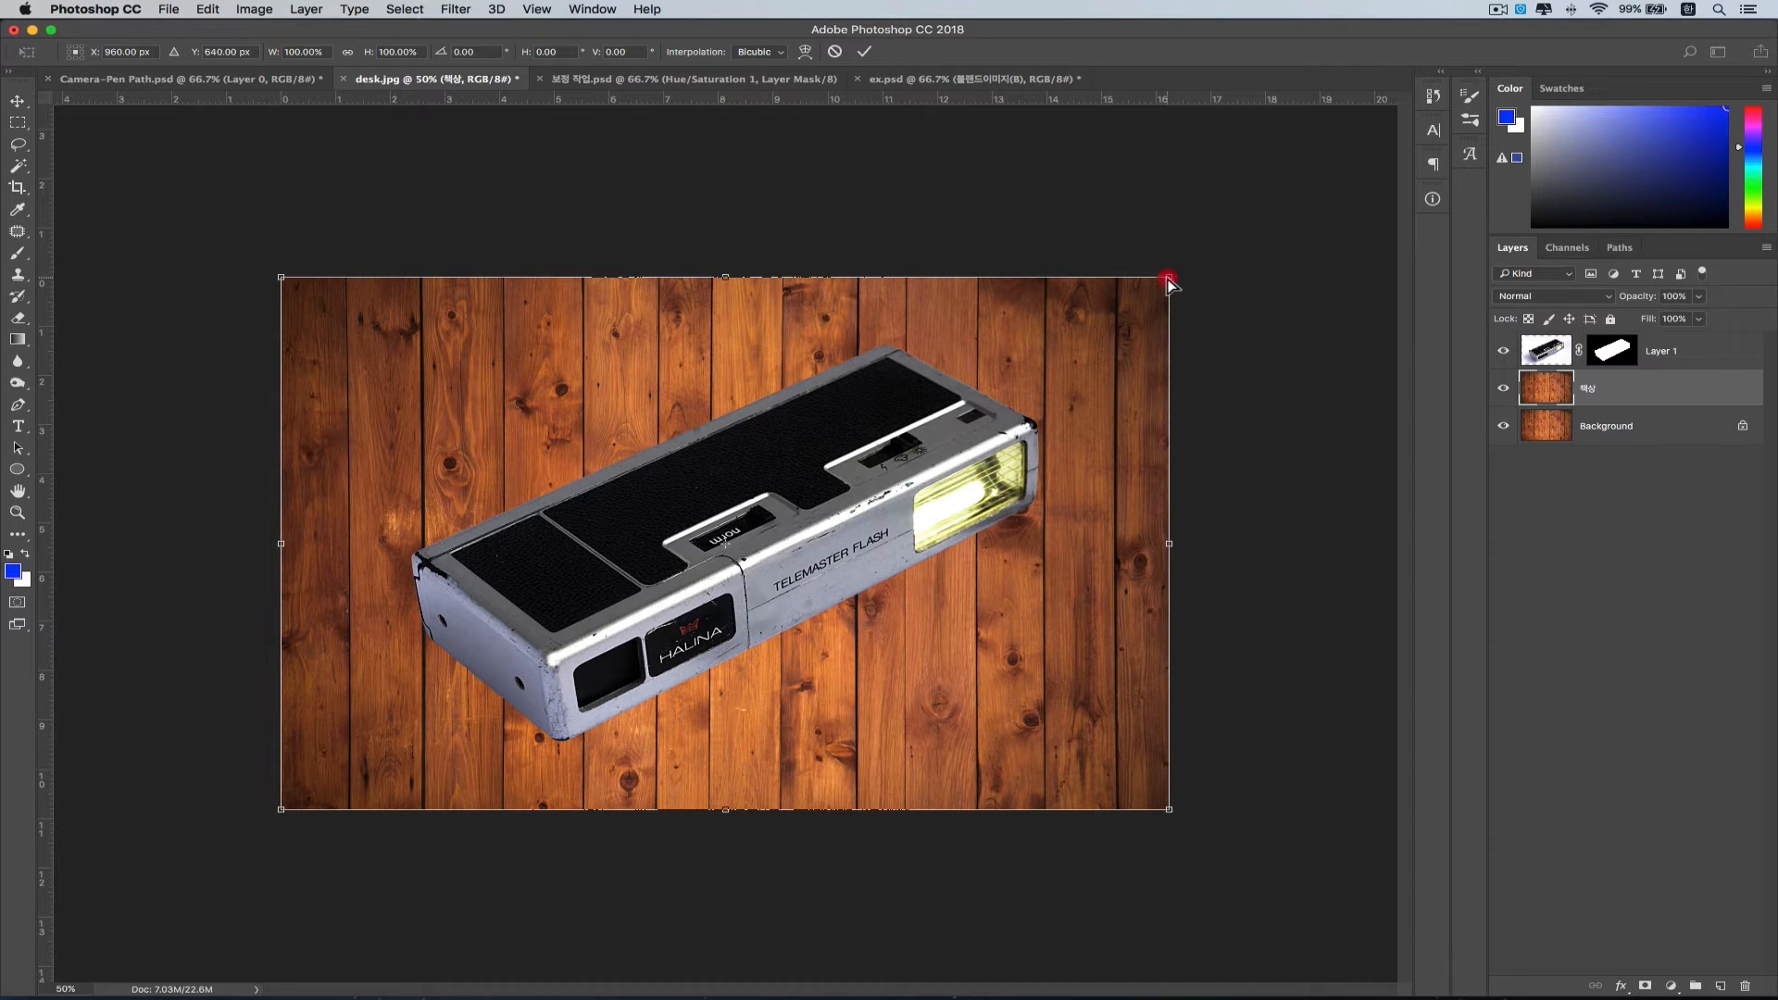
pyautogui.moveTo(1169, 280); pyautogui.dragTo(1021, 278)
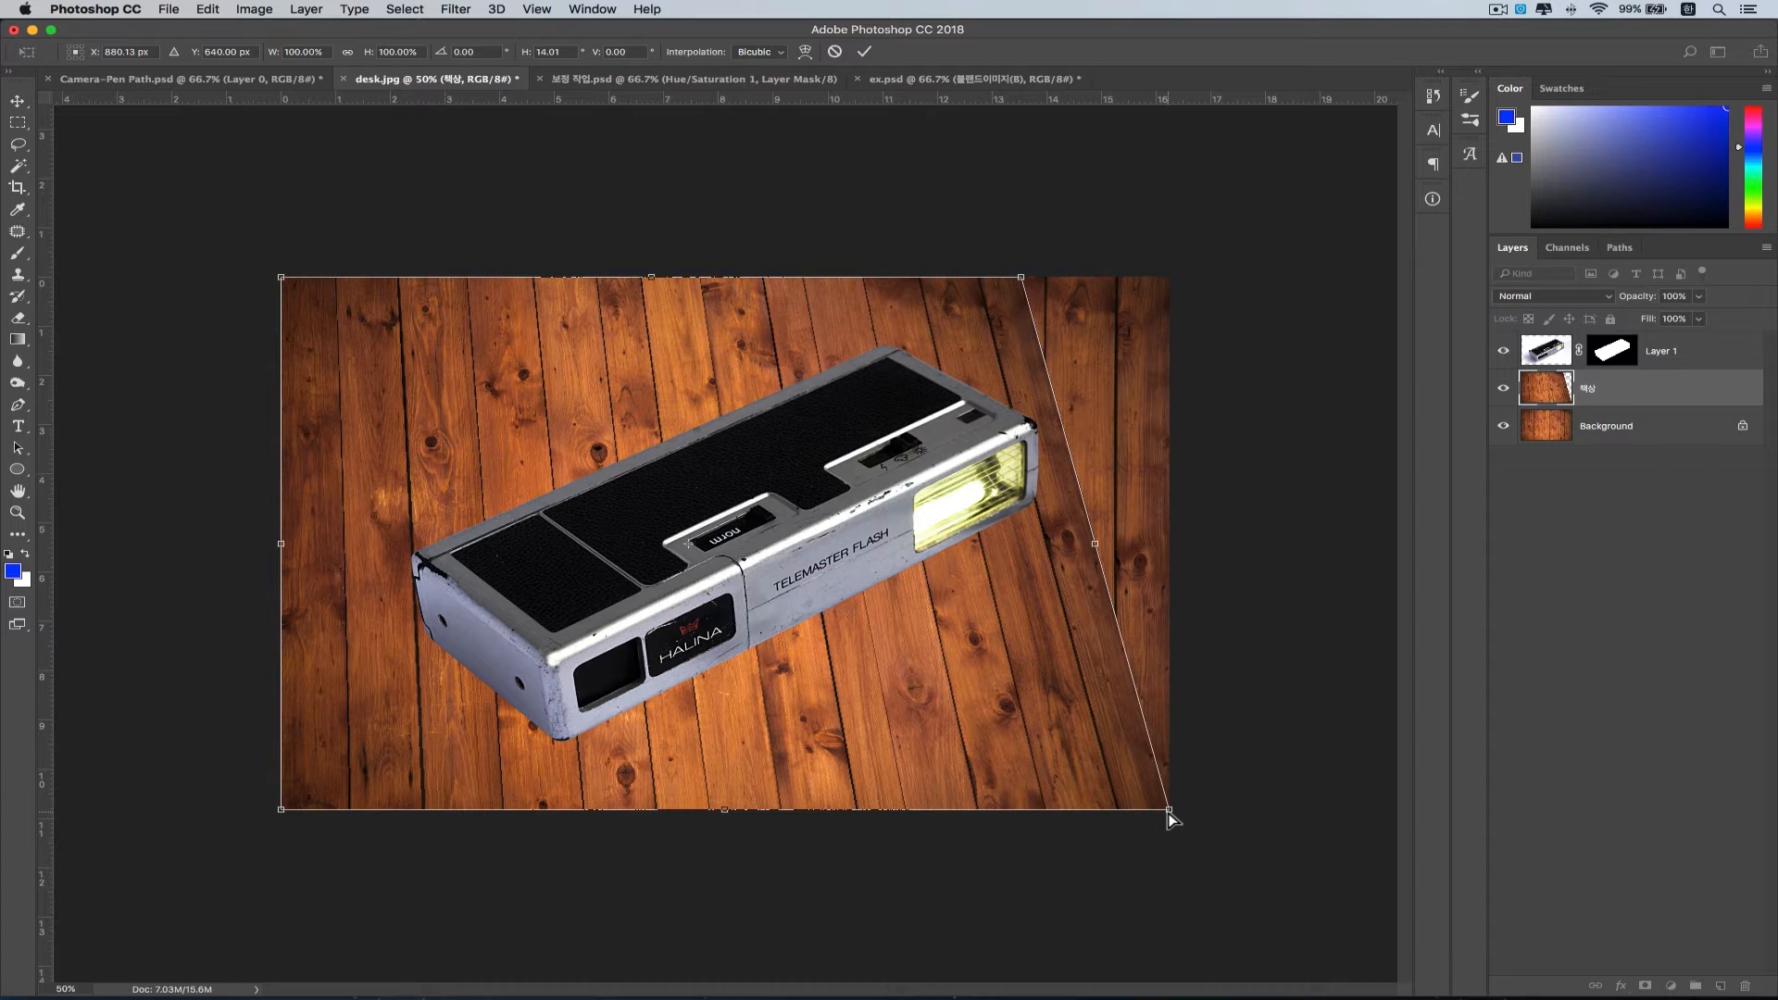
pyautogui.moveTo(1169, 813); pyautogui.dragTo(1384, 817)
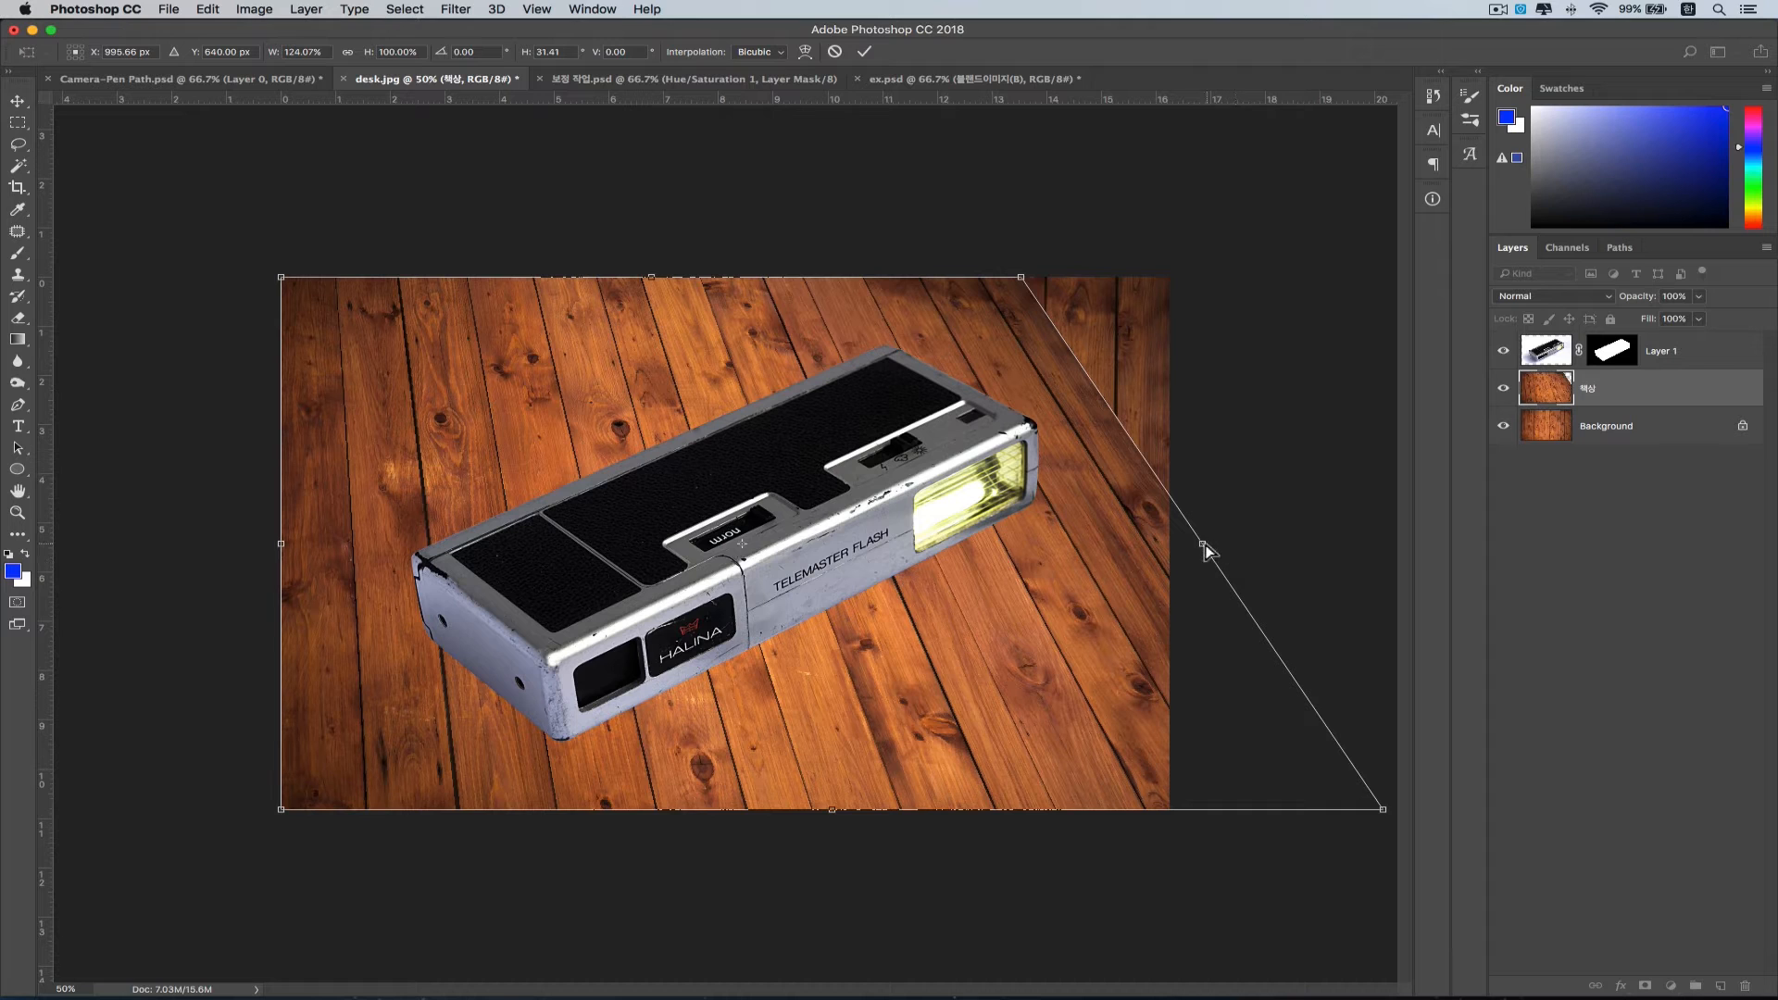
pyautogui.moveTo(1203, 549); pyautogui.dragTo(1359, 554)
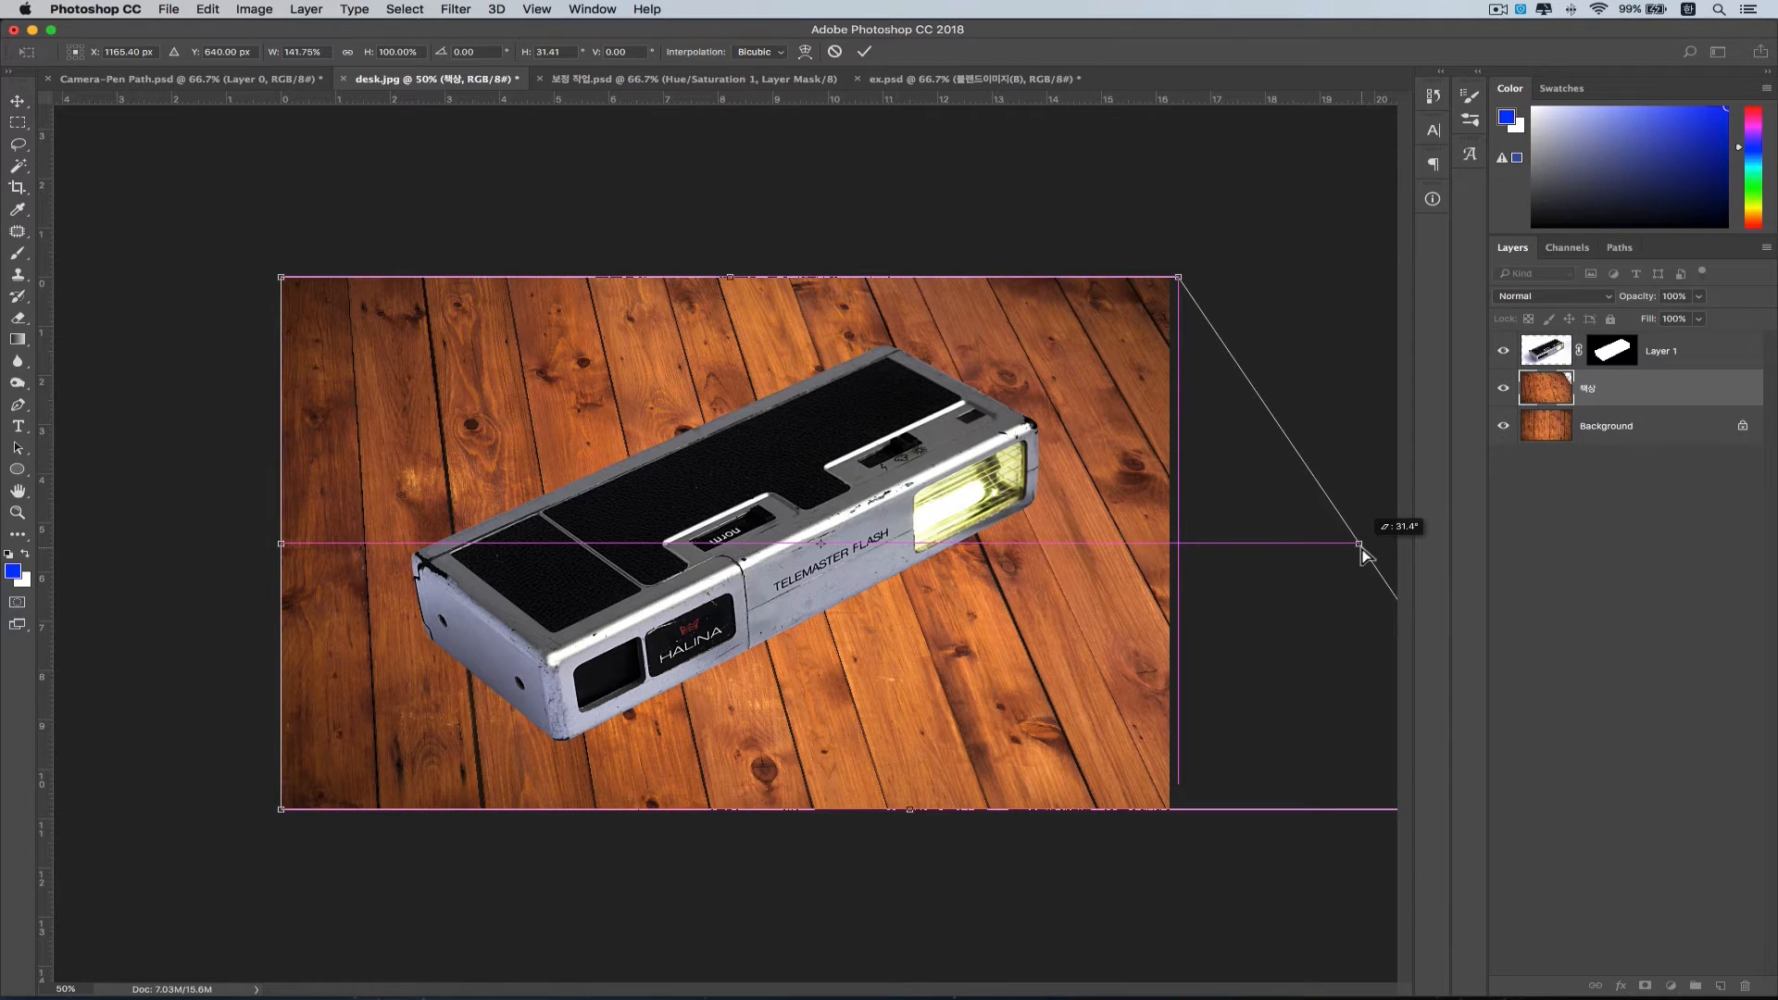
pyautogui.click(1360, 547)
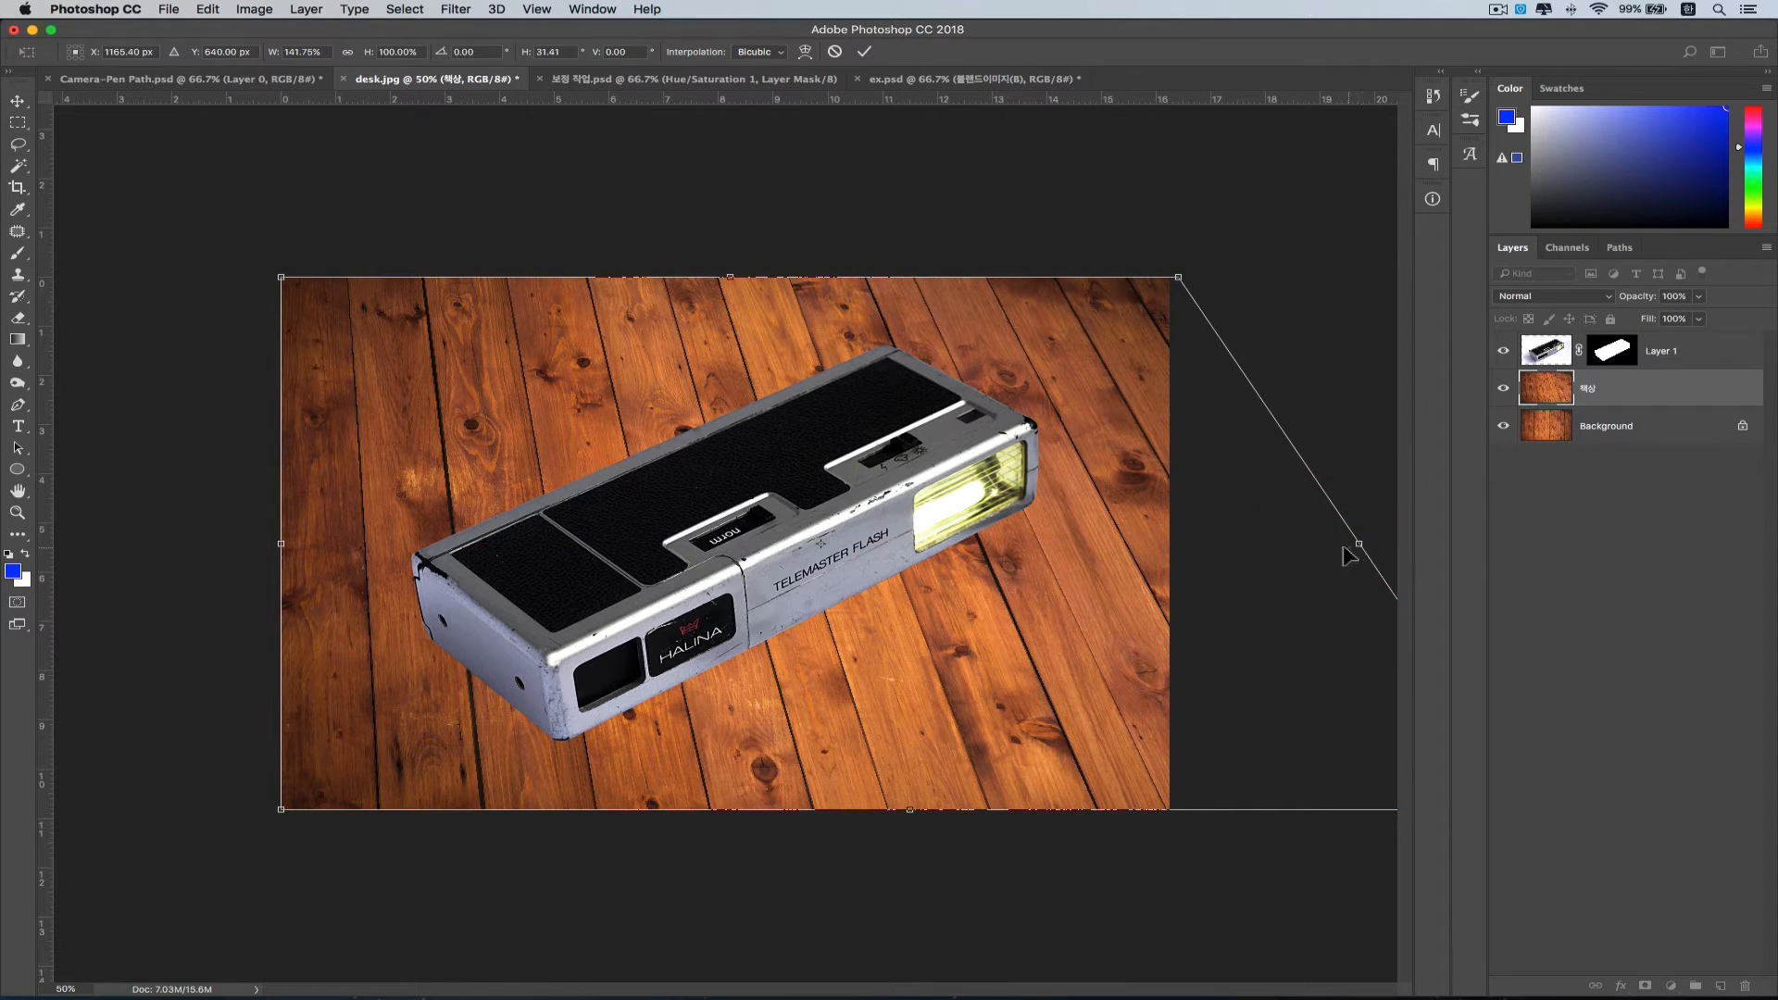
pyautogui.press('Return')
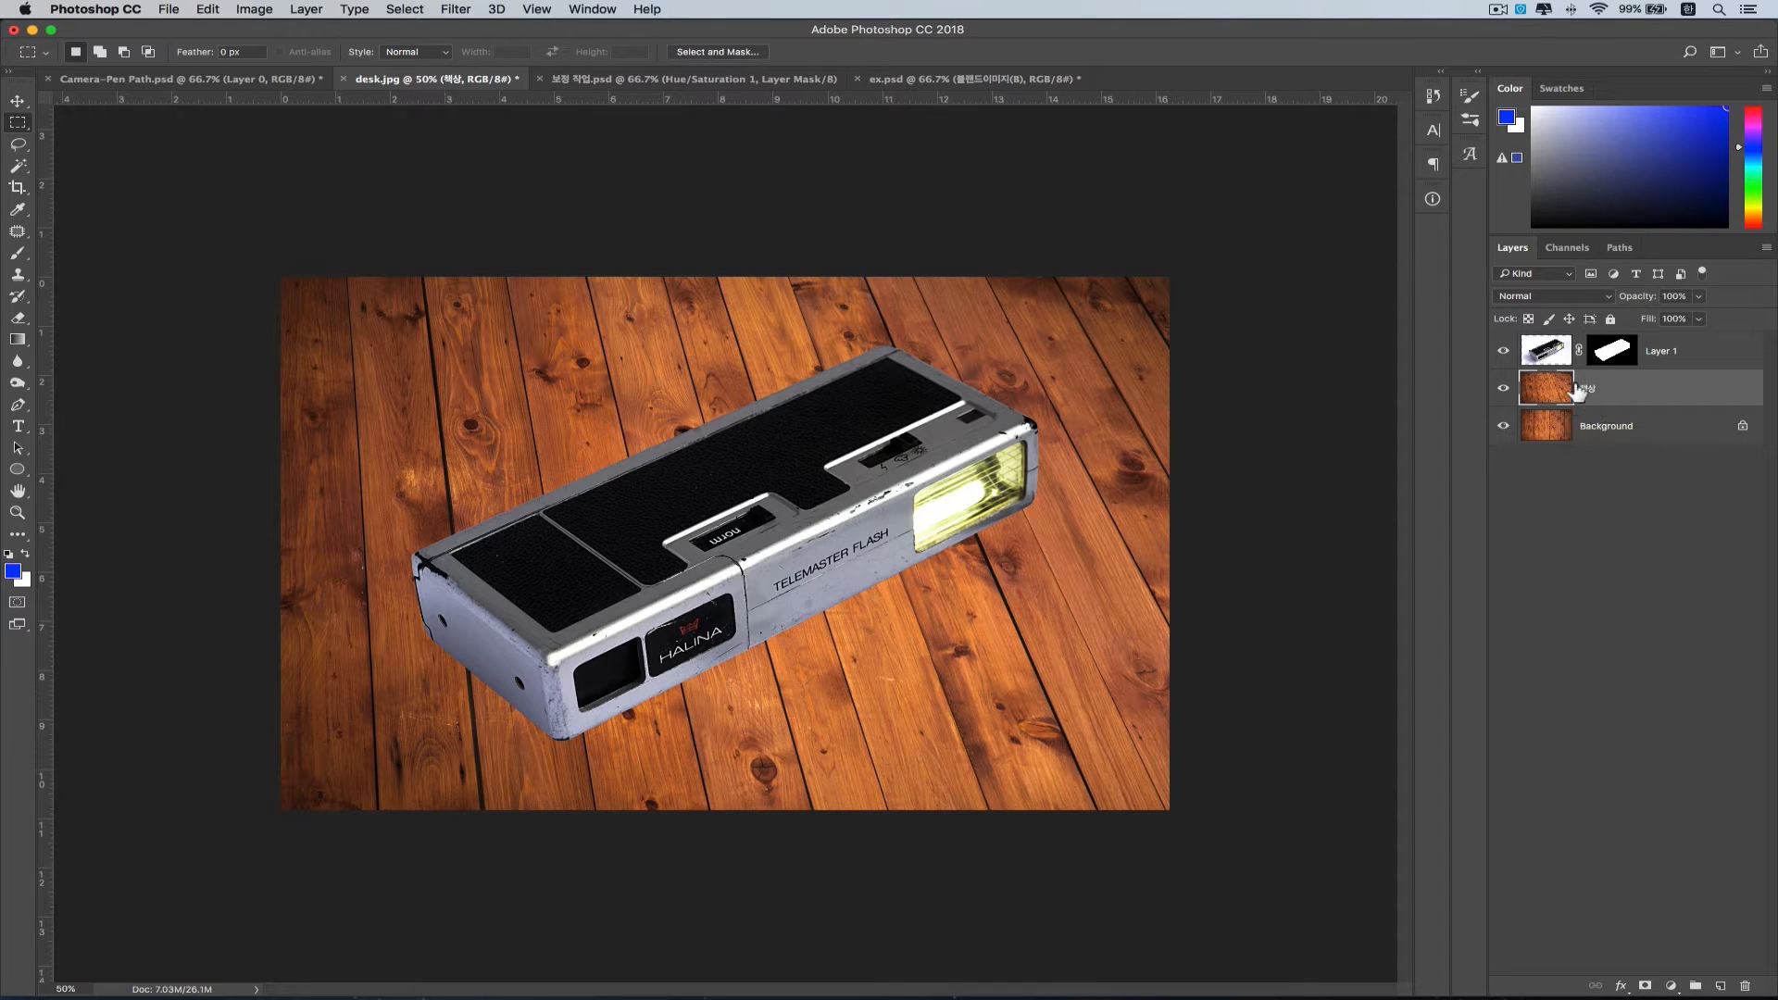
pyautogui.click(1504, 389)
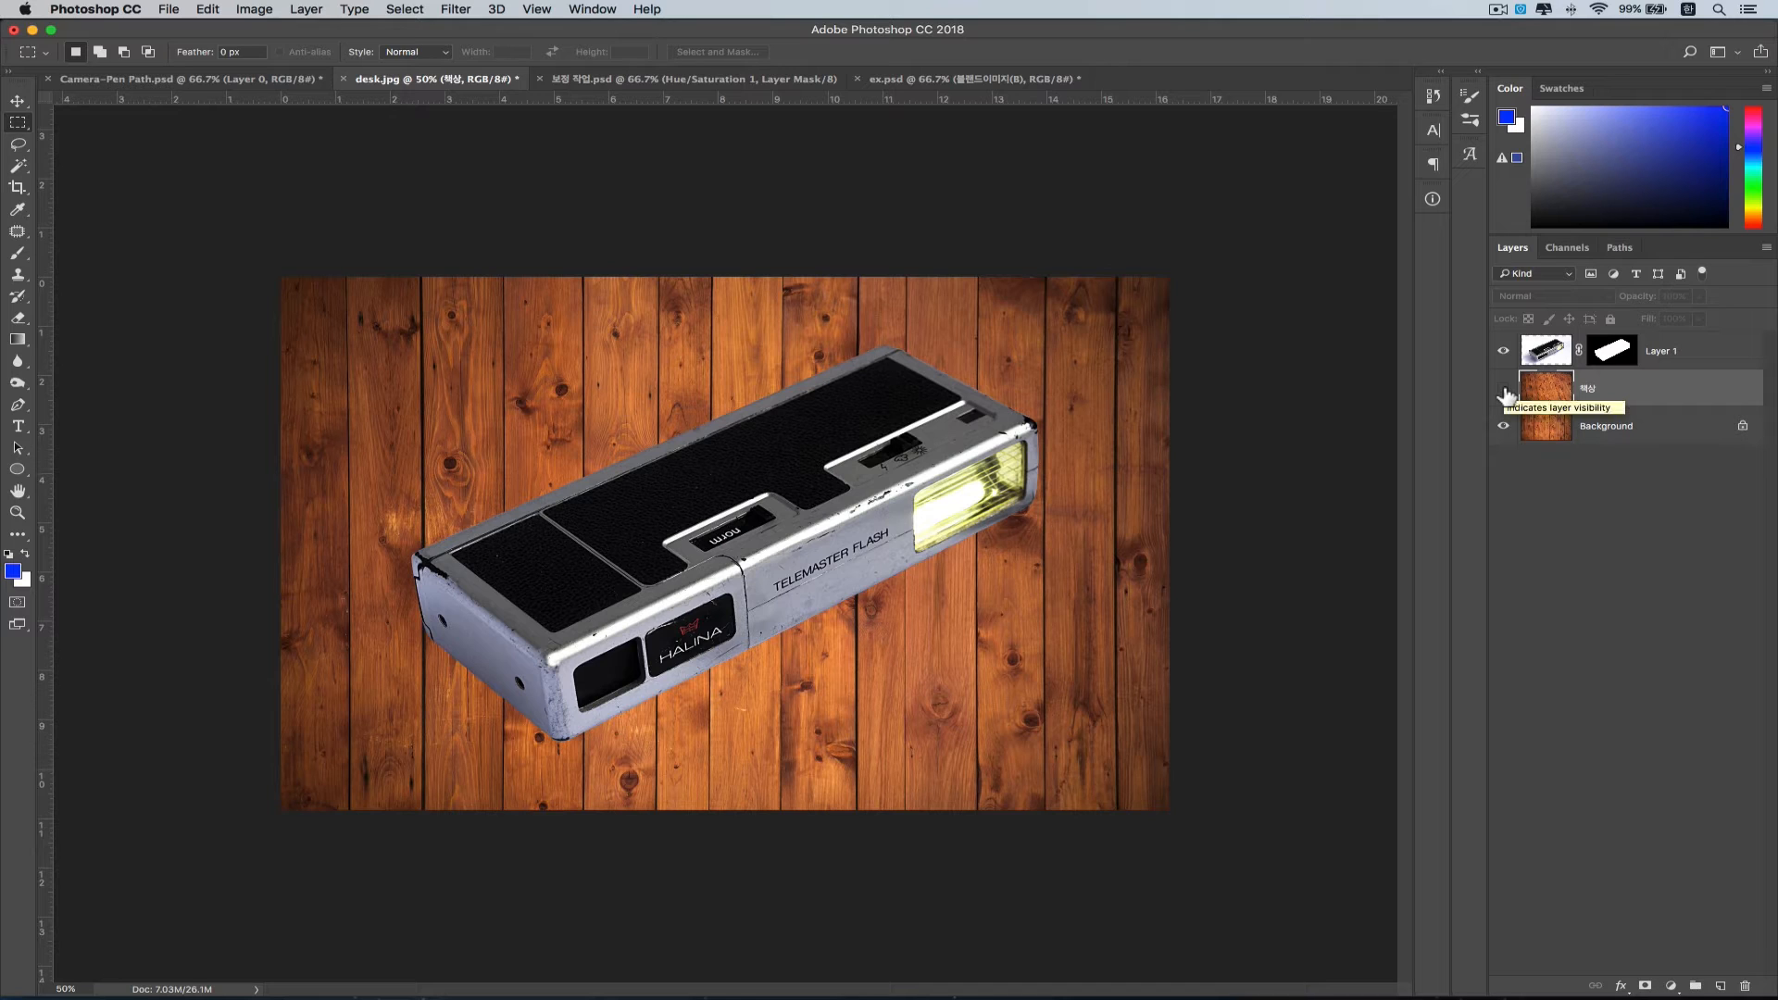
pyautogui.click(1504, 393)
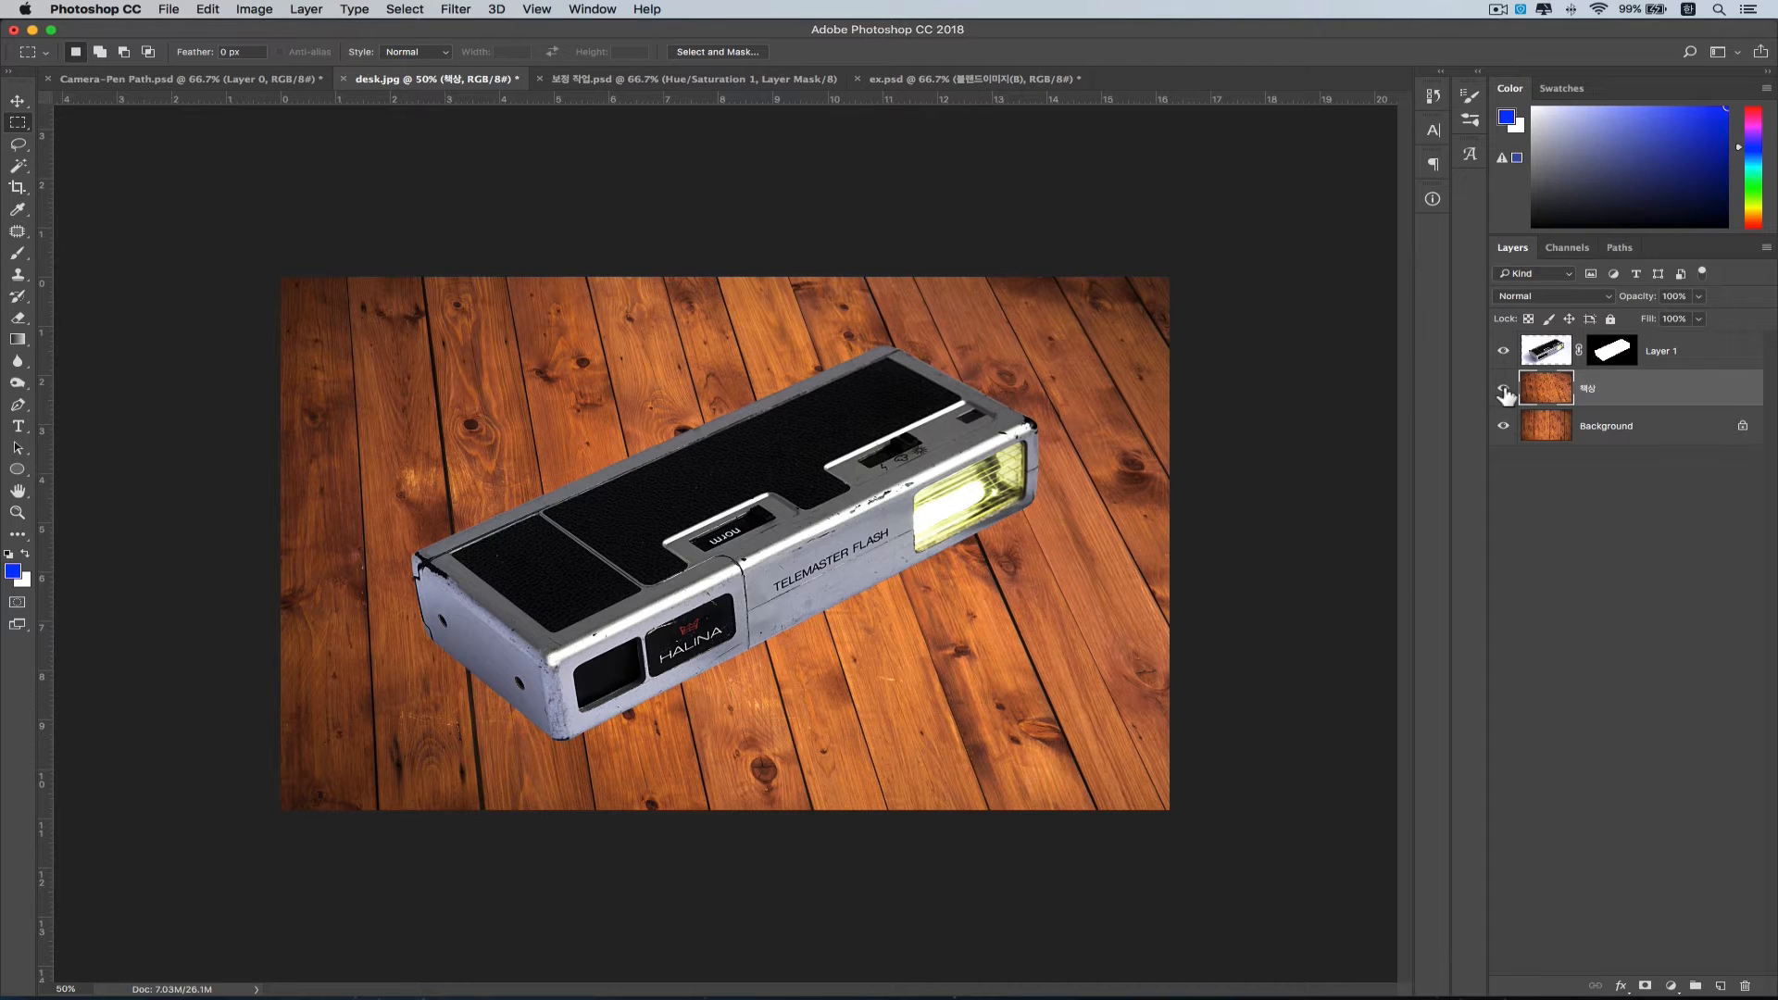
# - Examine the camera's natural shadow in Camera-Pen Path.psd with its layer mask disabled, and return to desk.jpg
pyautogui.click(185, 79)
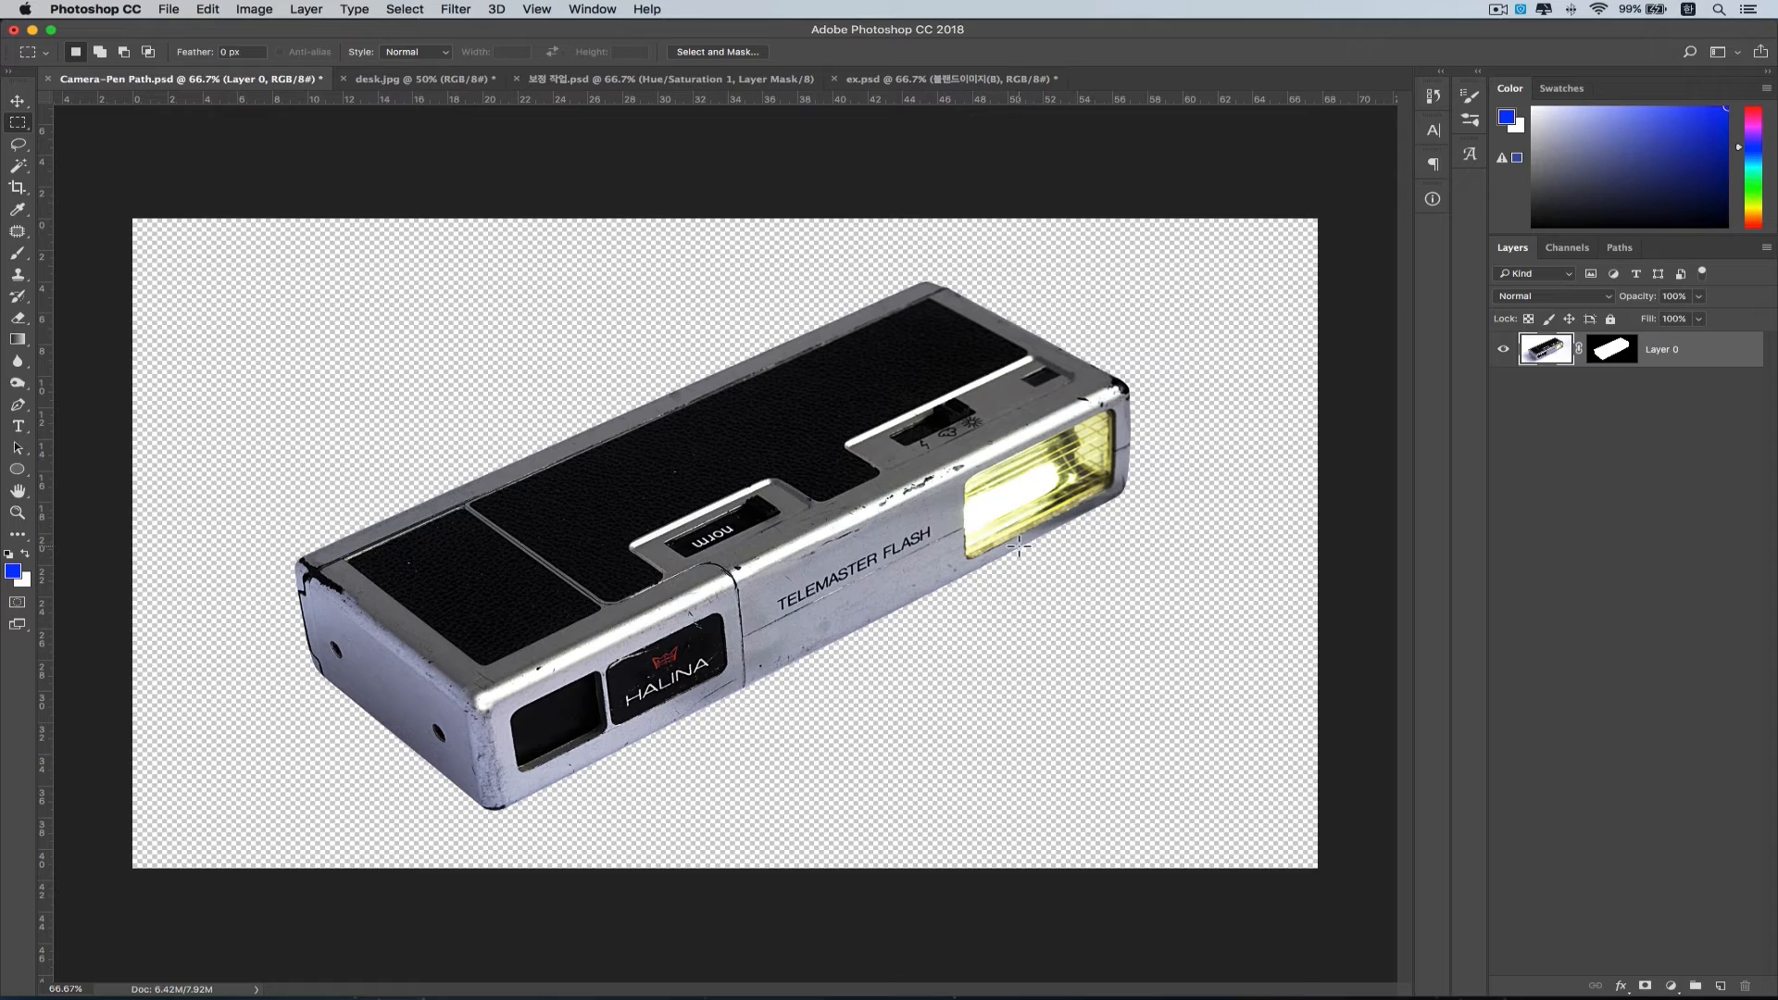
pyautogui.keyDown('shift'); pyautogui.click(1616, 349); pyautogui.keyUp('shift')
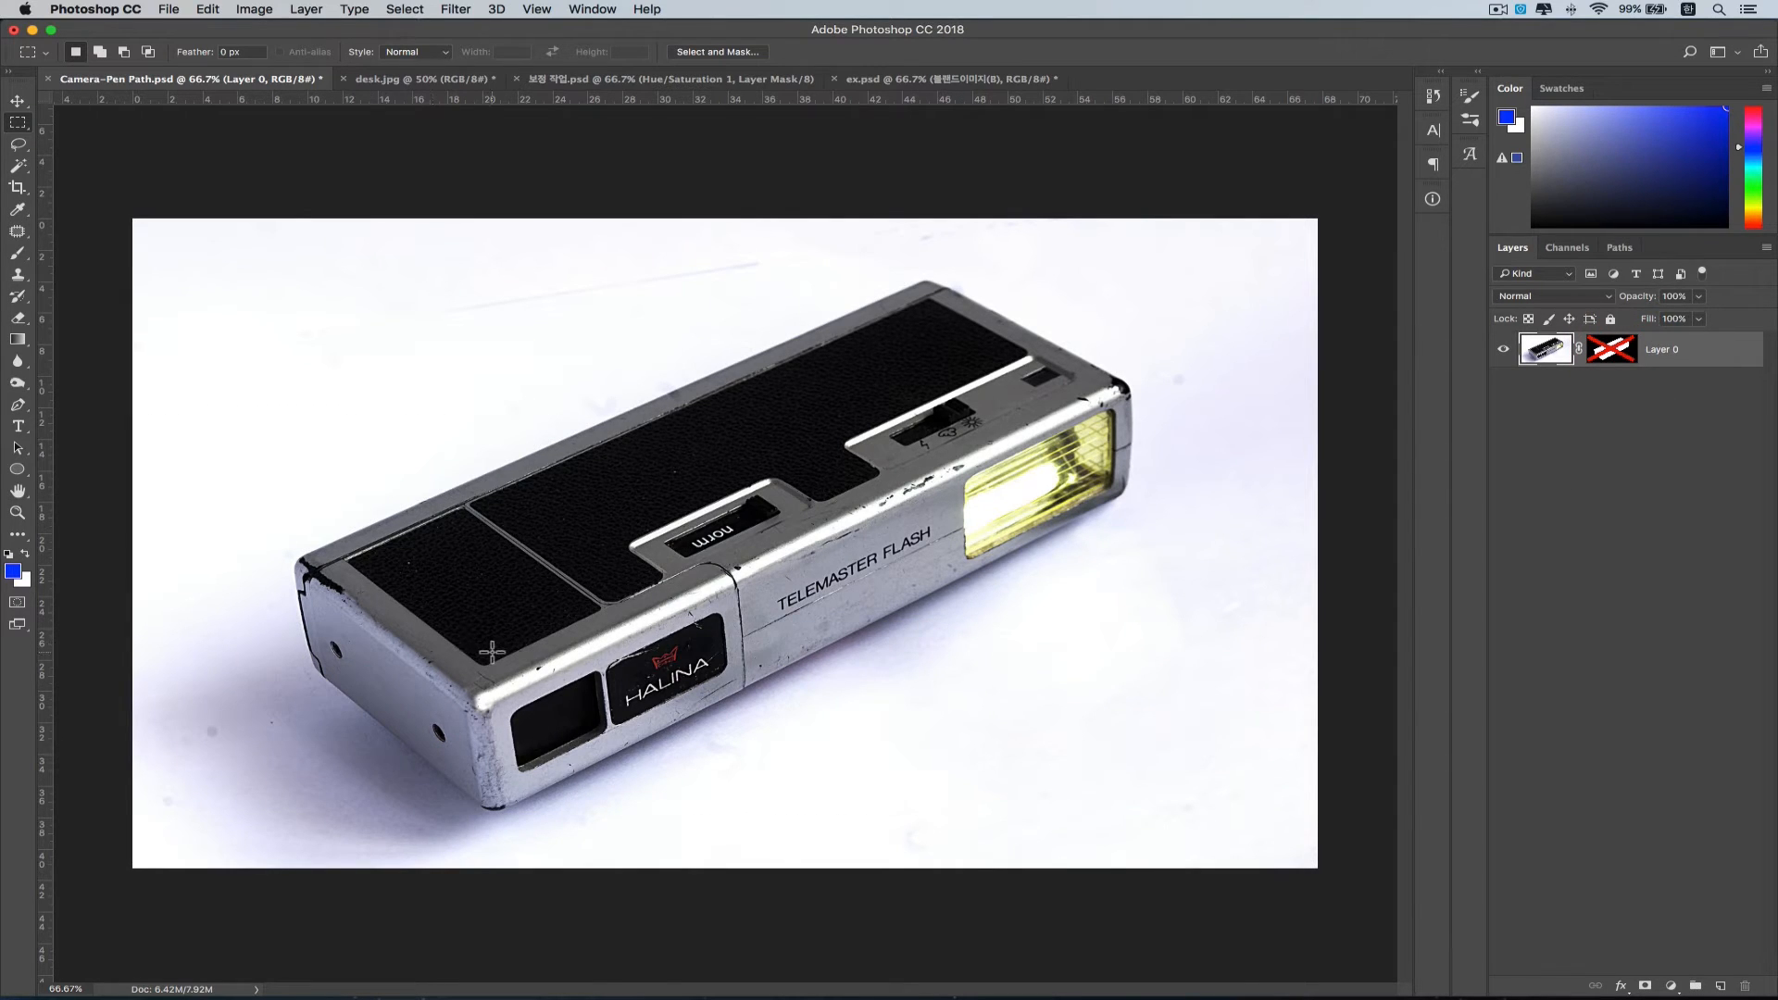
pyautogui.click(460, 79)
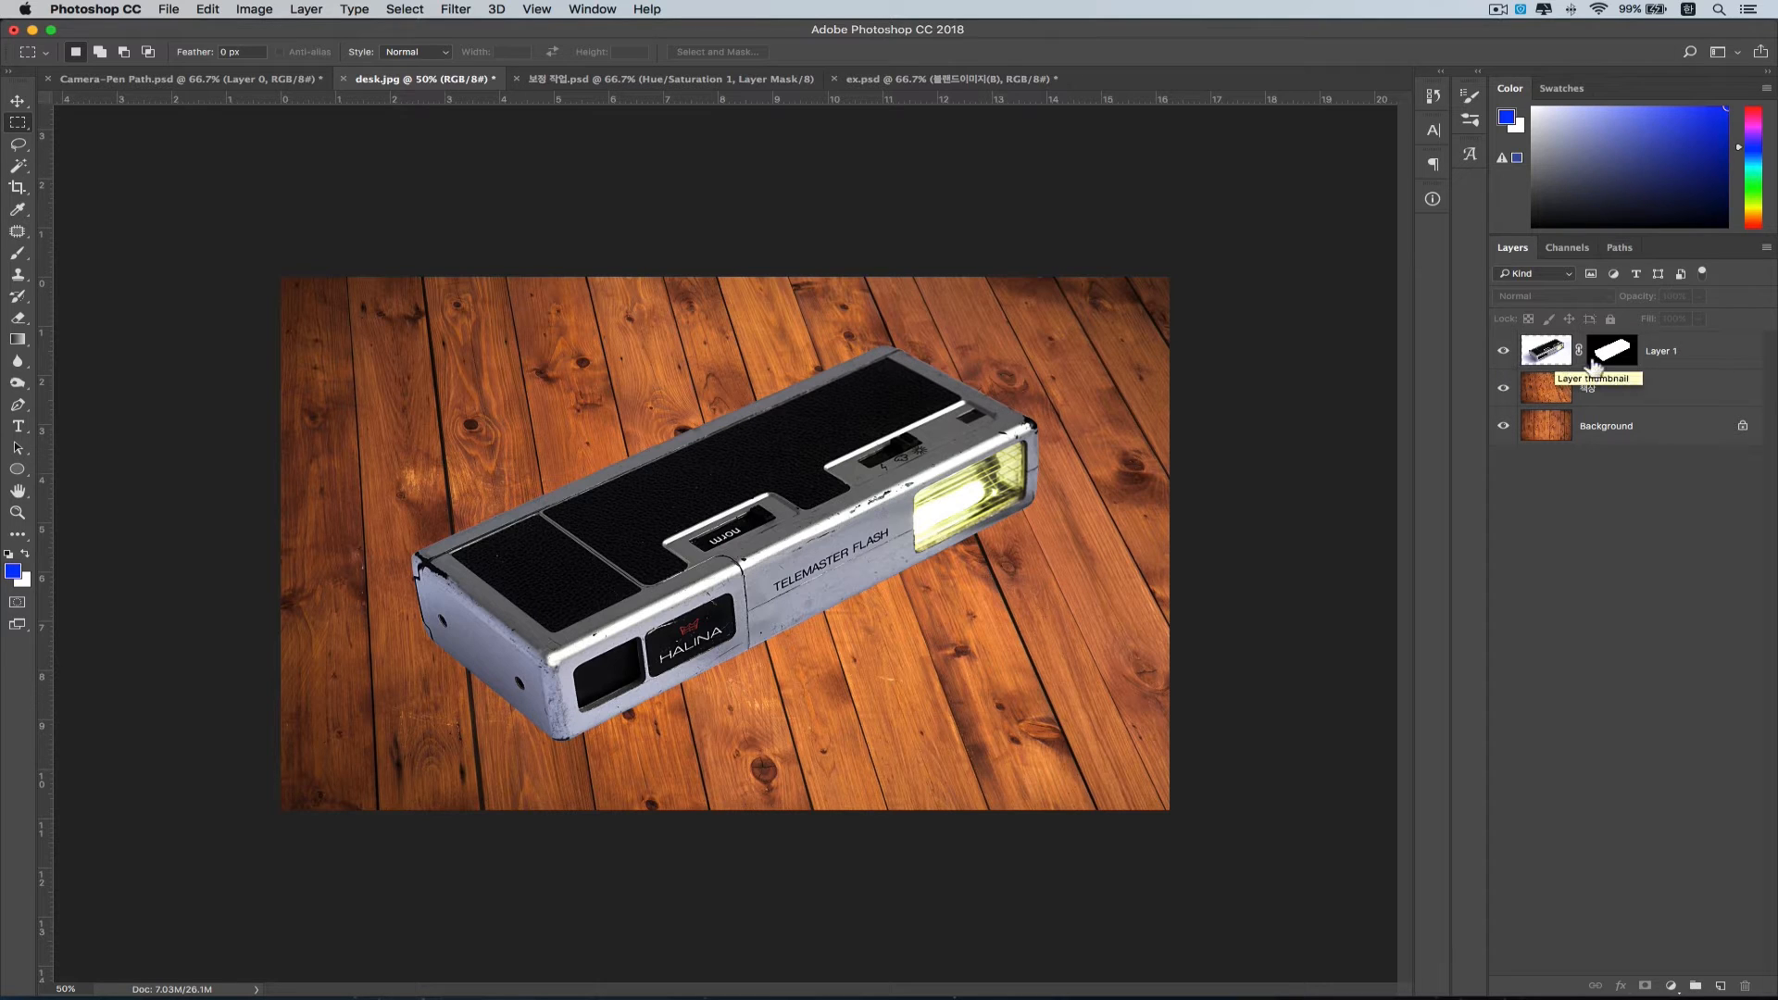
# - Duplicate the masked camera layer Layer 1 and rename the original 카메라
pyautogui.click(1682, 360)
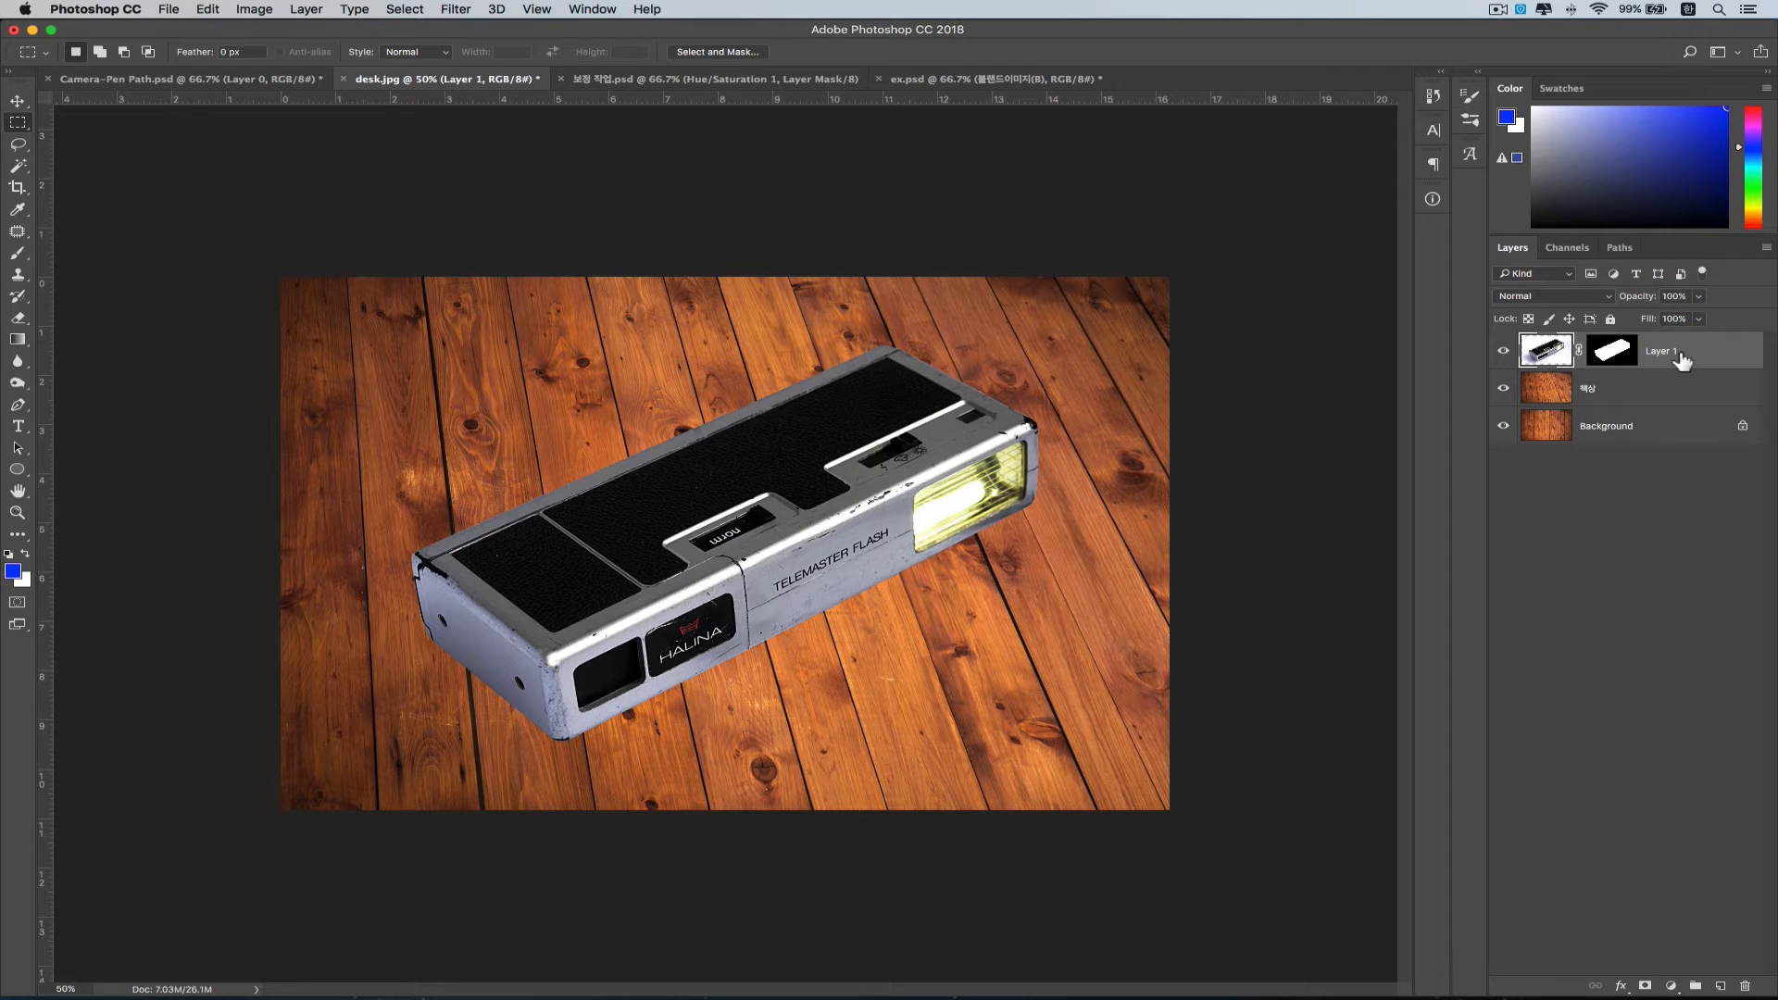
pyautogui.press('super+j')
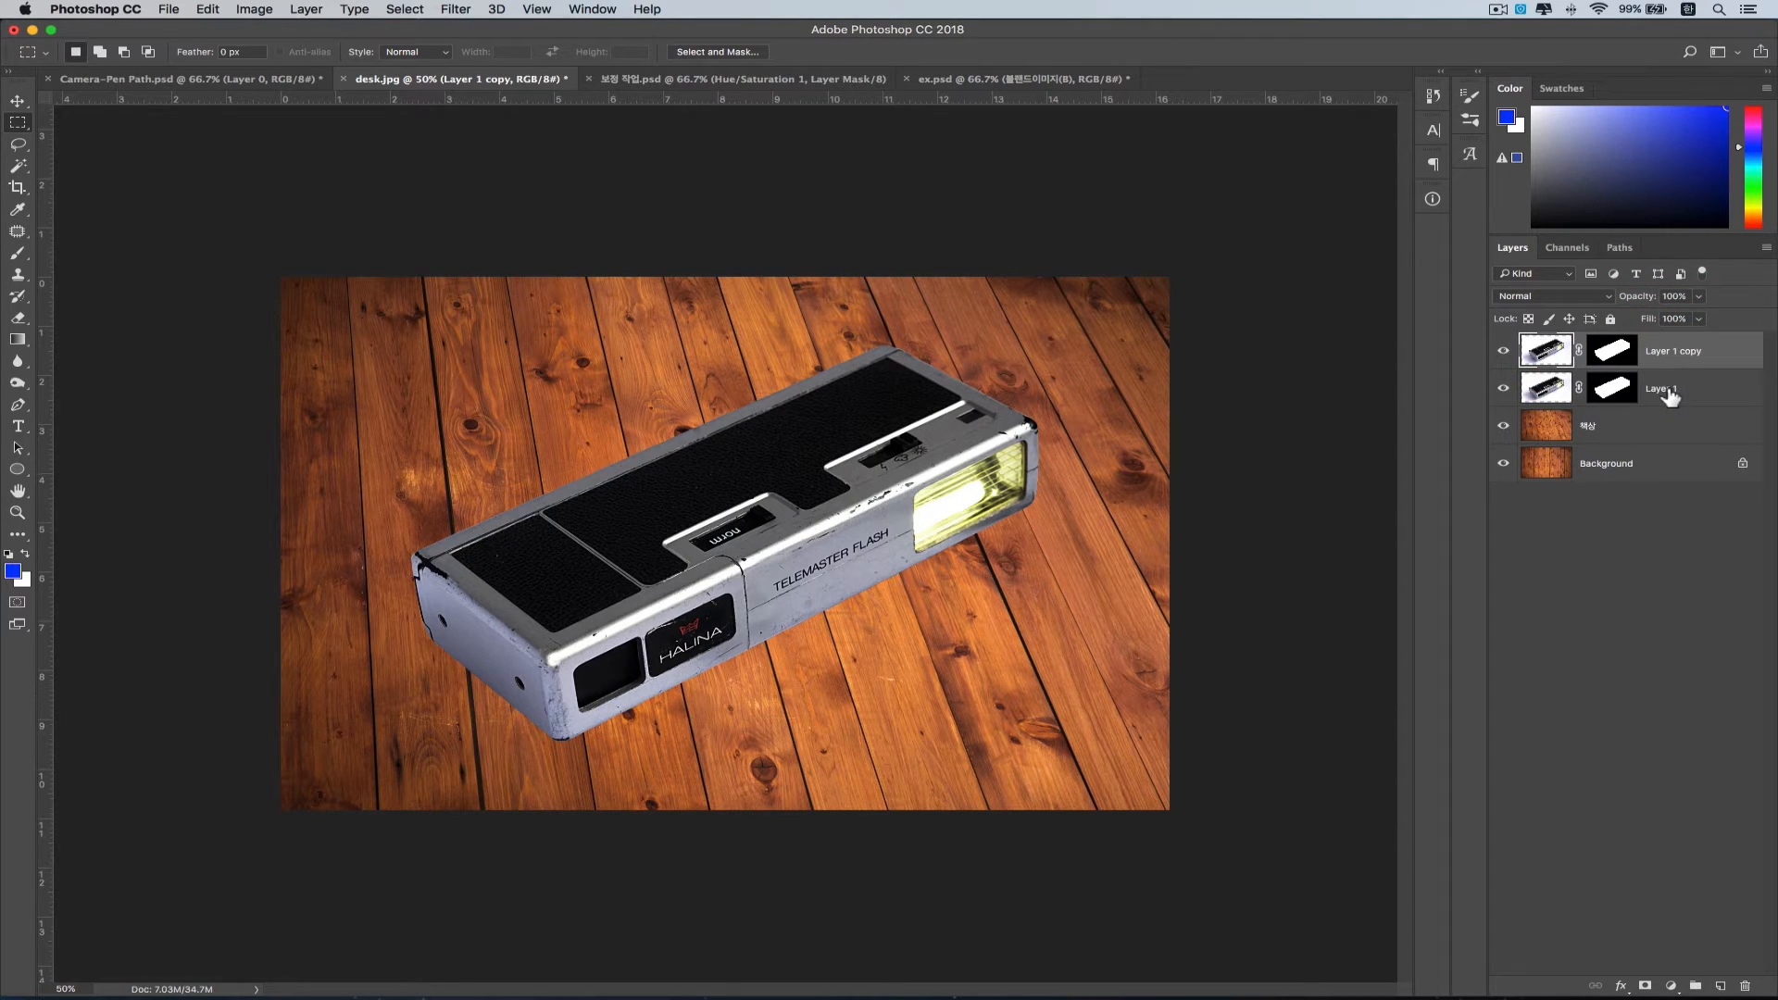
pyautogui.doubleClick(1667, 389)
pyautogui.write('카')
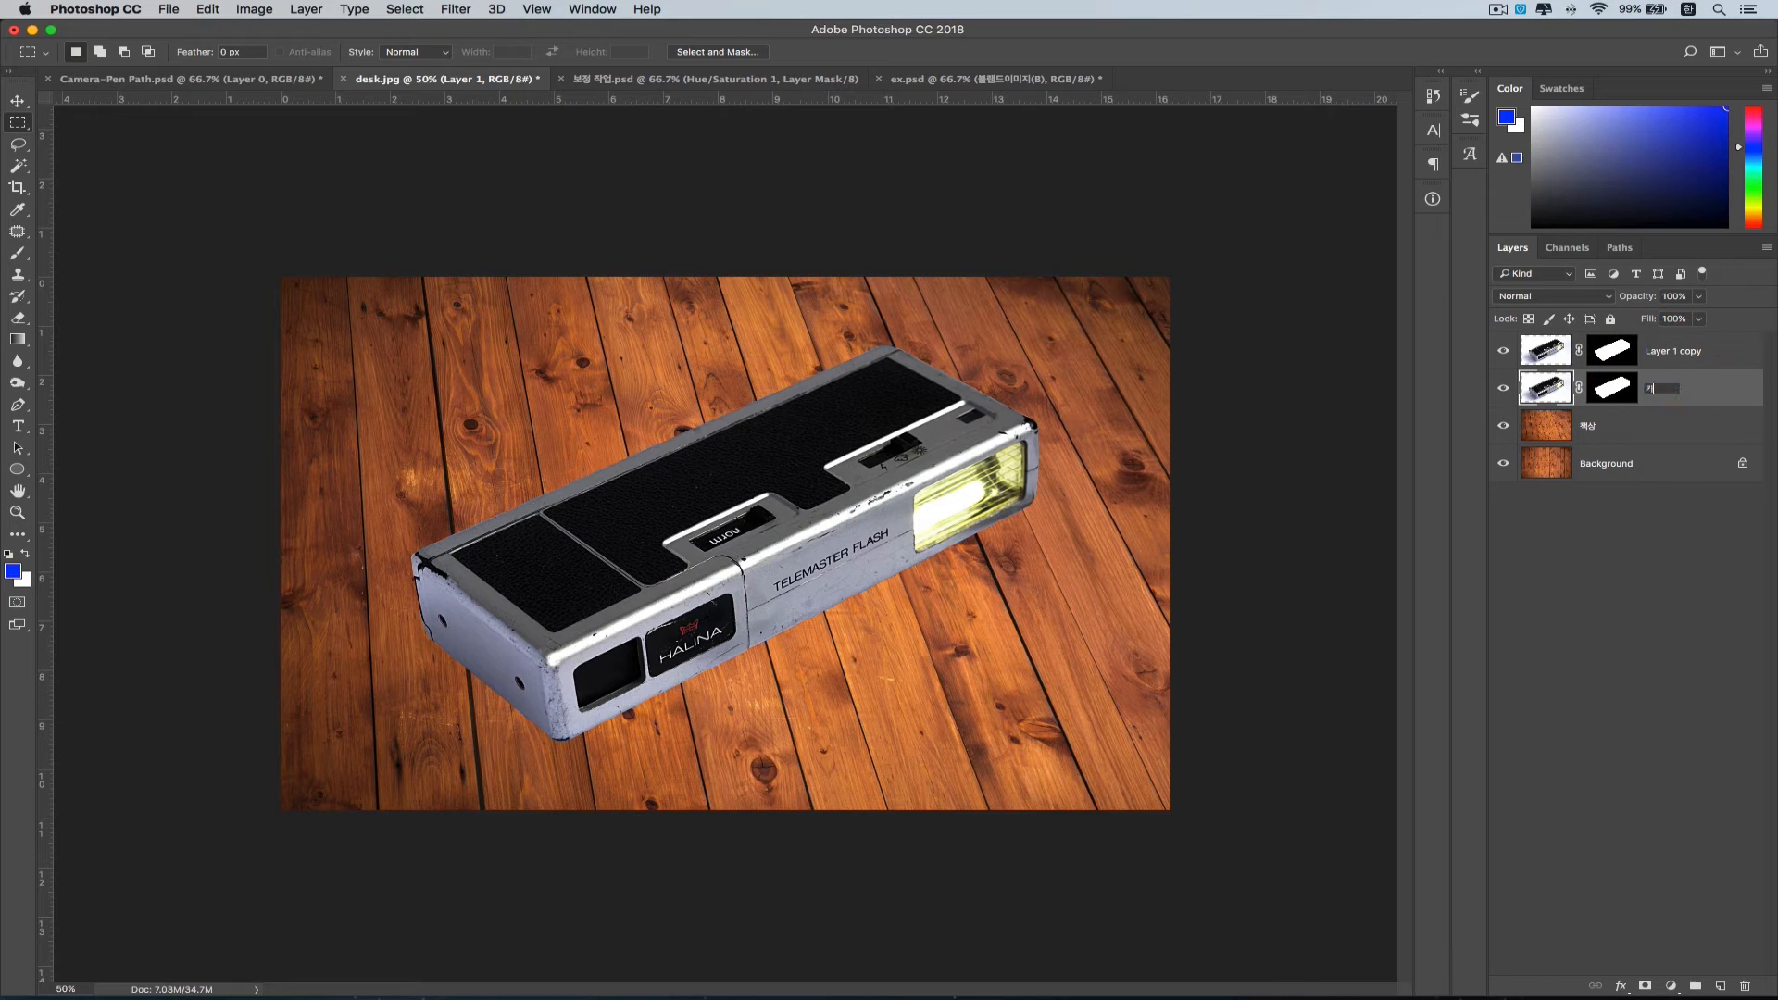
pyautogui.write('메라')
pyautogui.click(1664, 422)
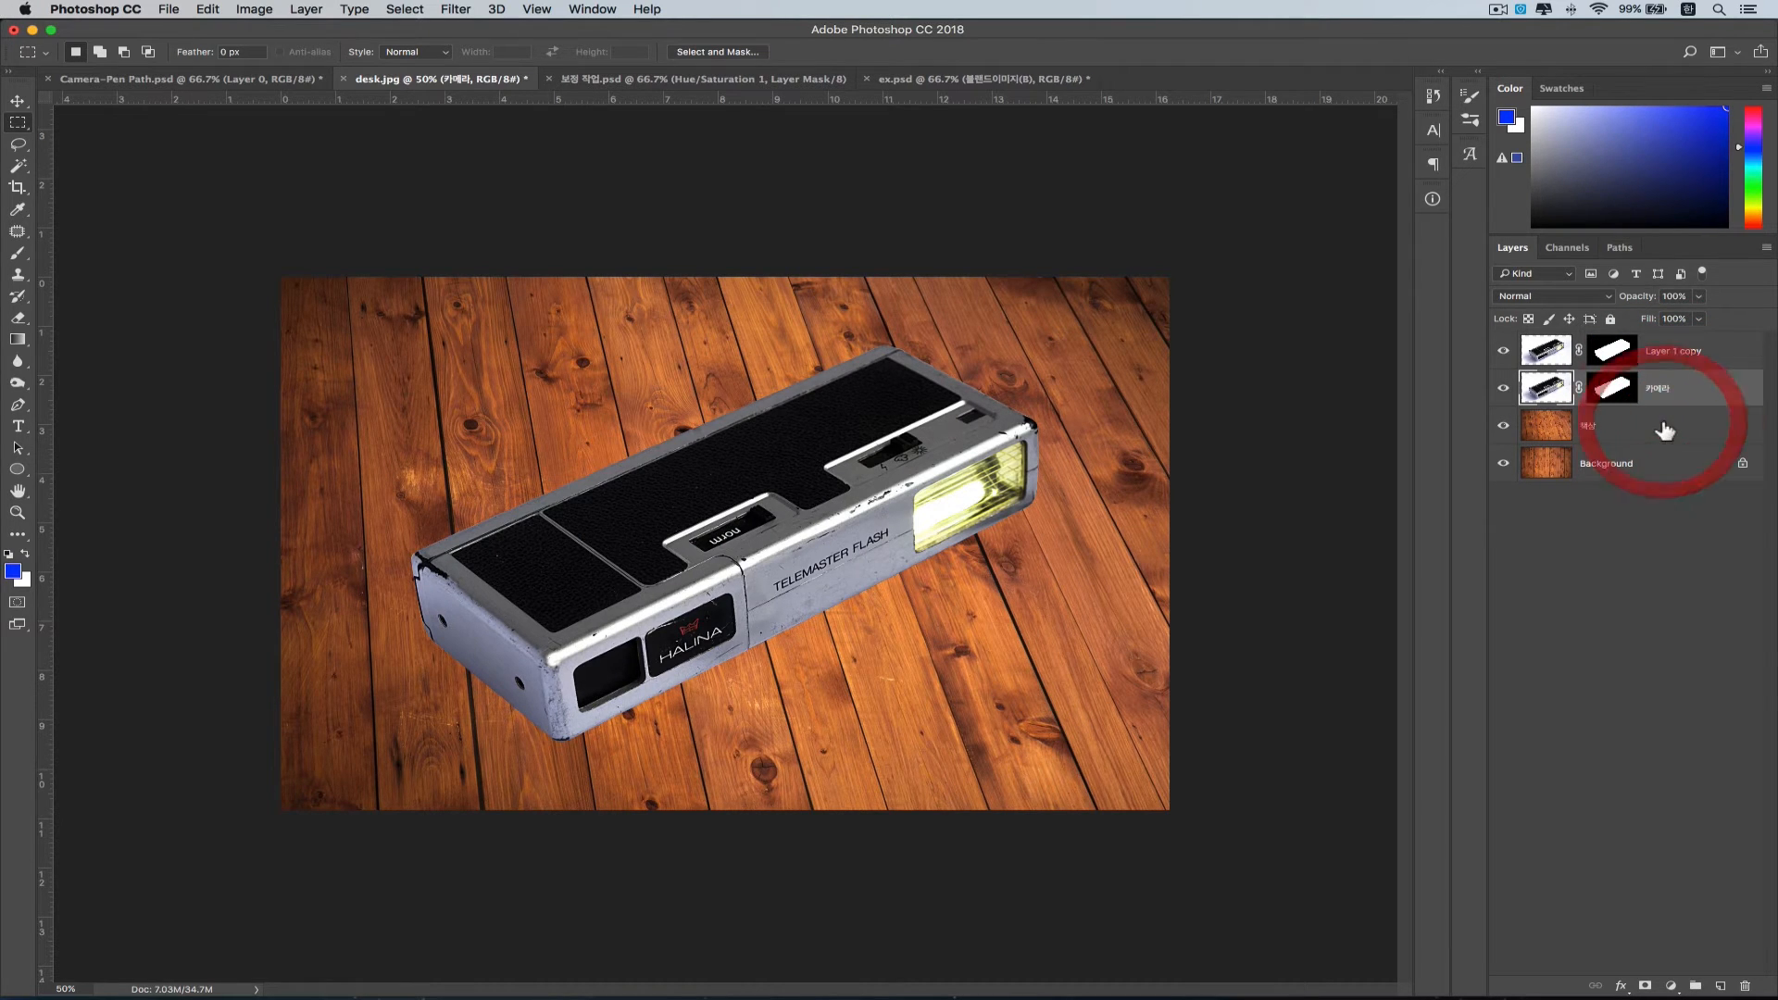
# - Rename the duplicated camera layer 그림자 and place it directly beneath the 카메라 layer
pyautogui.click(1677, 354)
pyautogui.doubleClick(1678, 352)
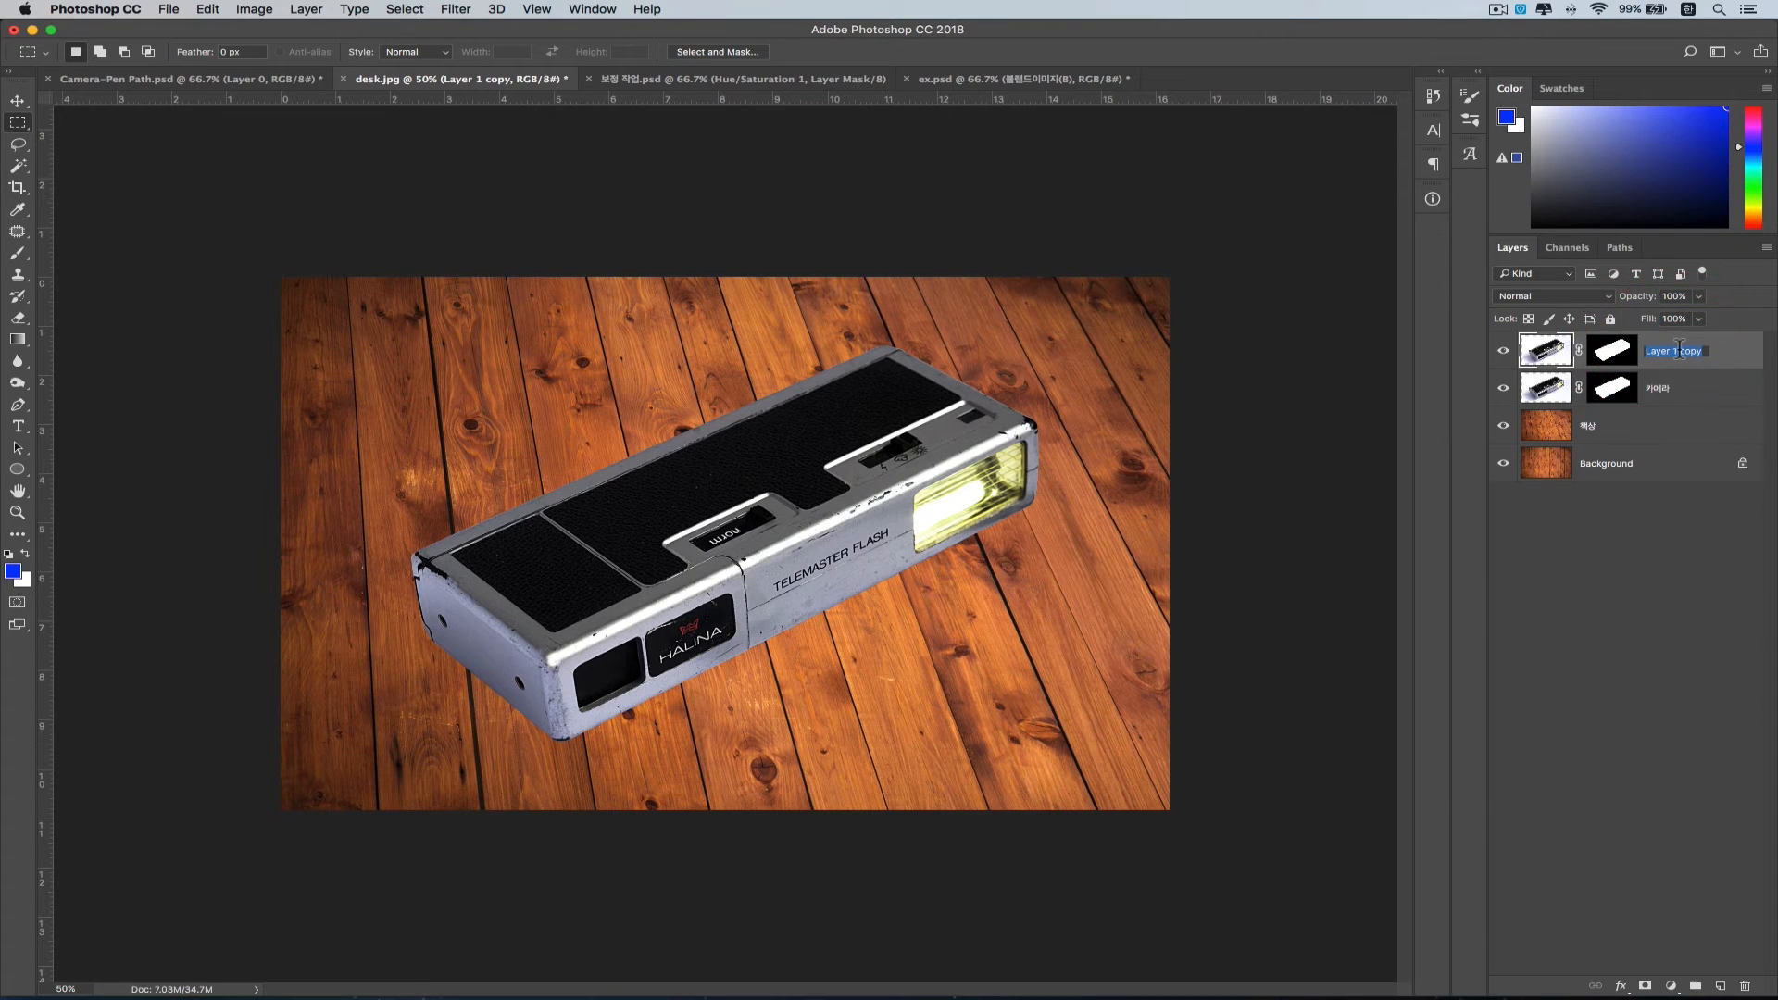
pyautogui.write('그리')
pyautogui.click(1658, 434)
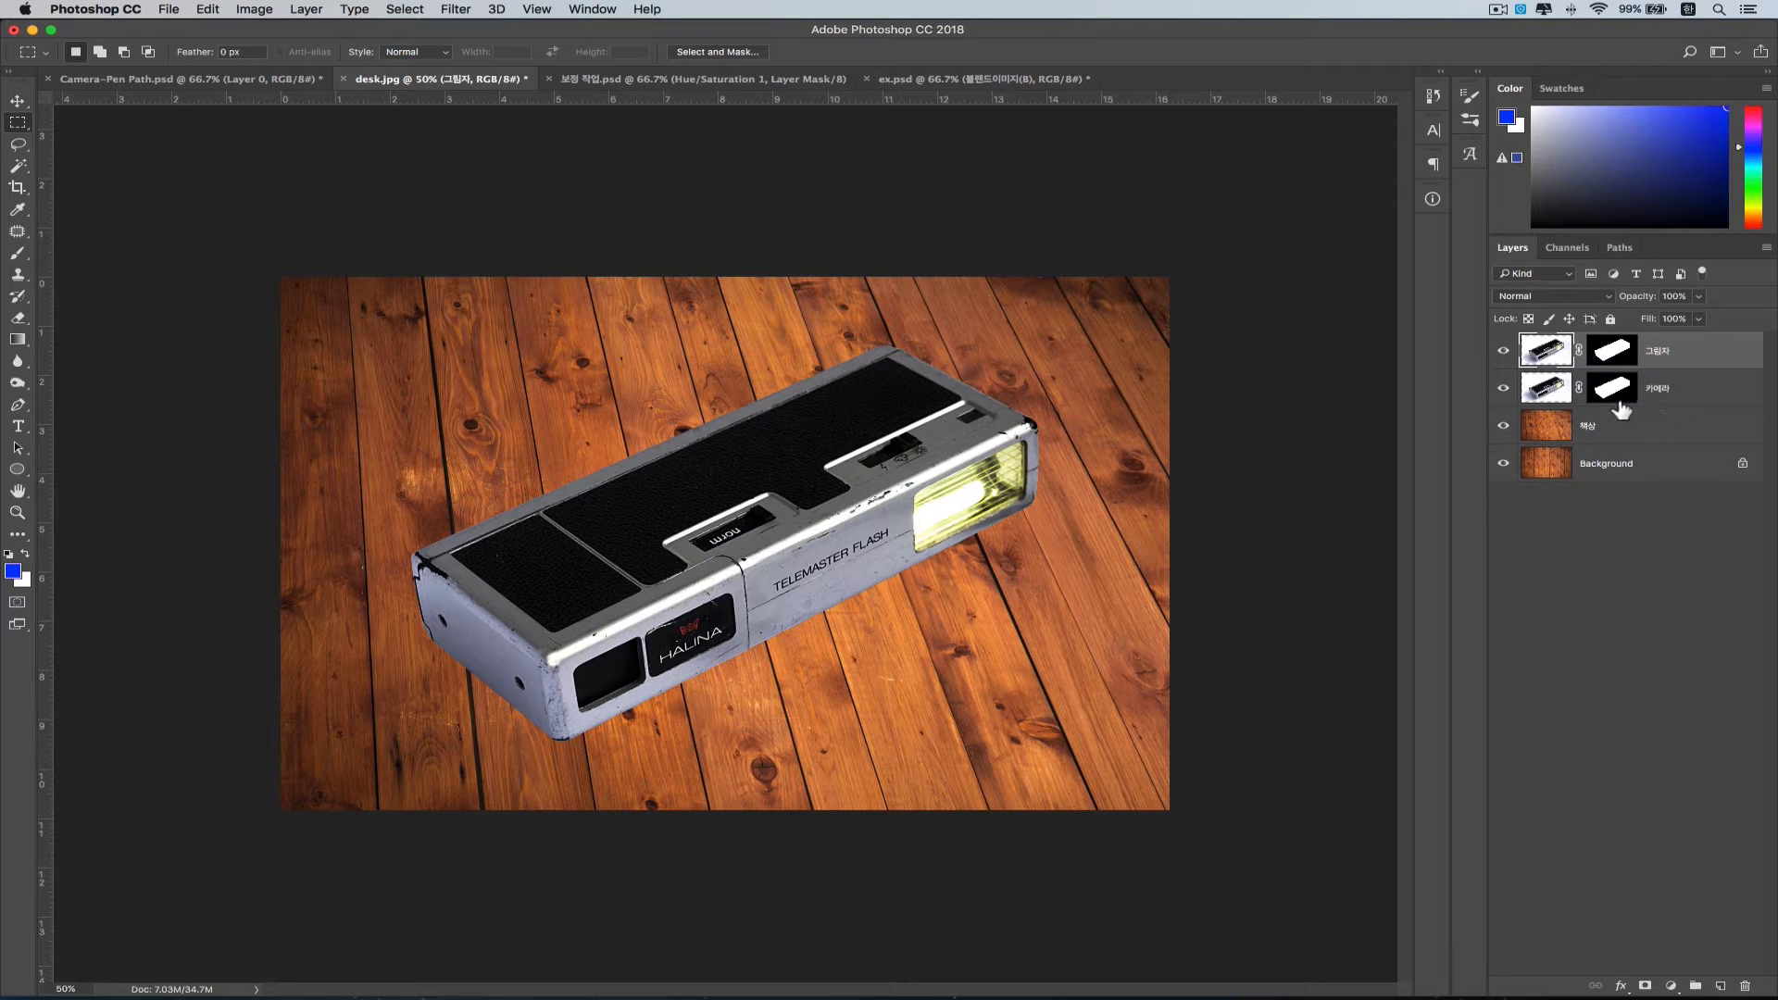
pyautogui.click(1503, 350)
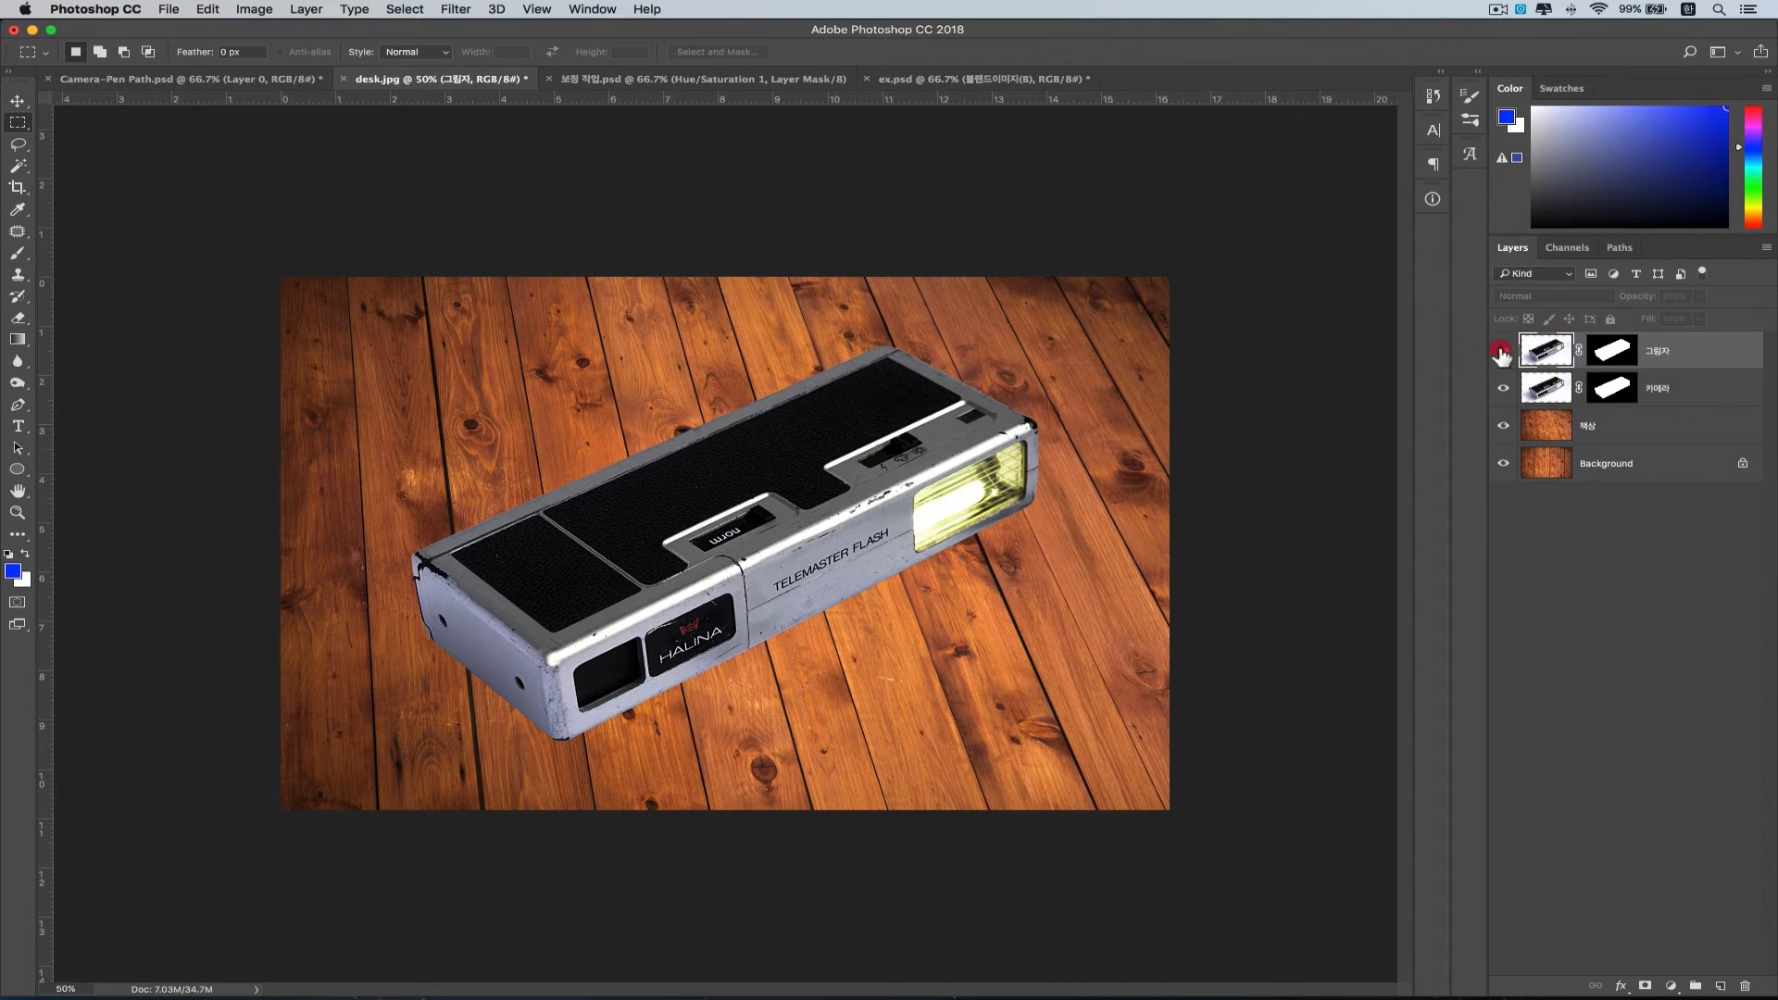
pyautogui.click(1503, 350)
pyautogui.click(1503, 389)
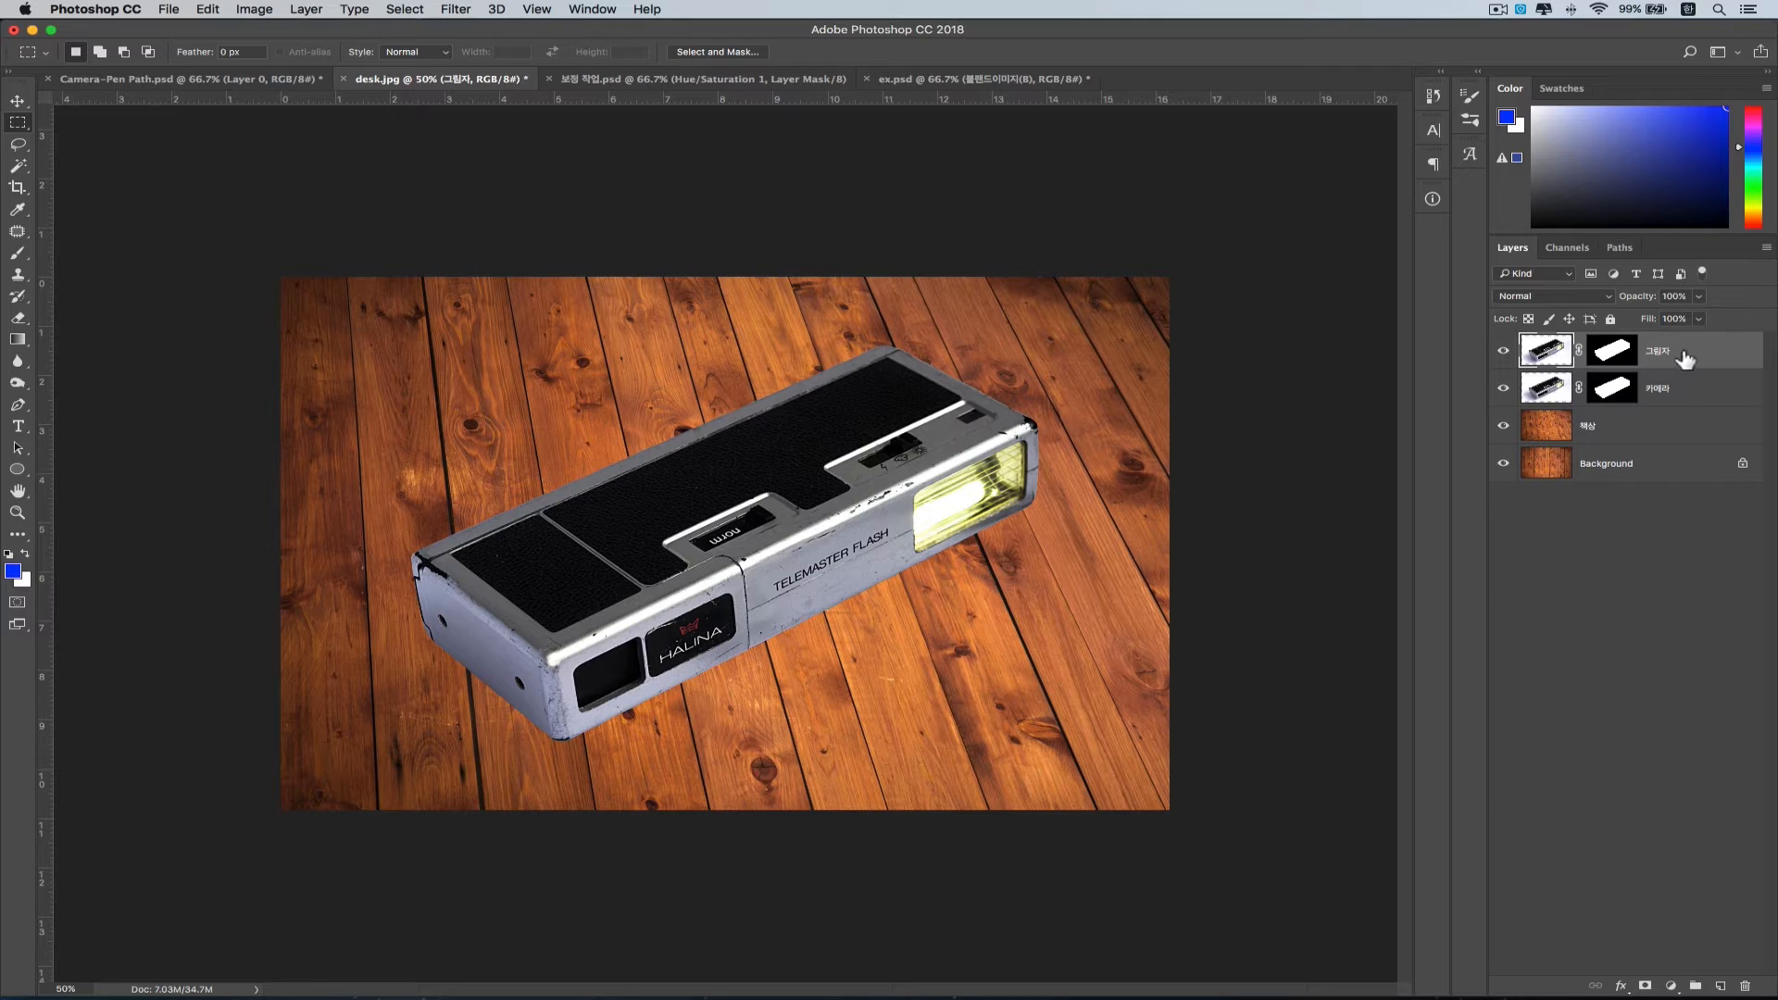
pyautogui.moveTo(1685, 360); pyautogui.dragTo(1681, 398)
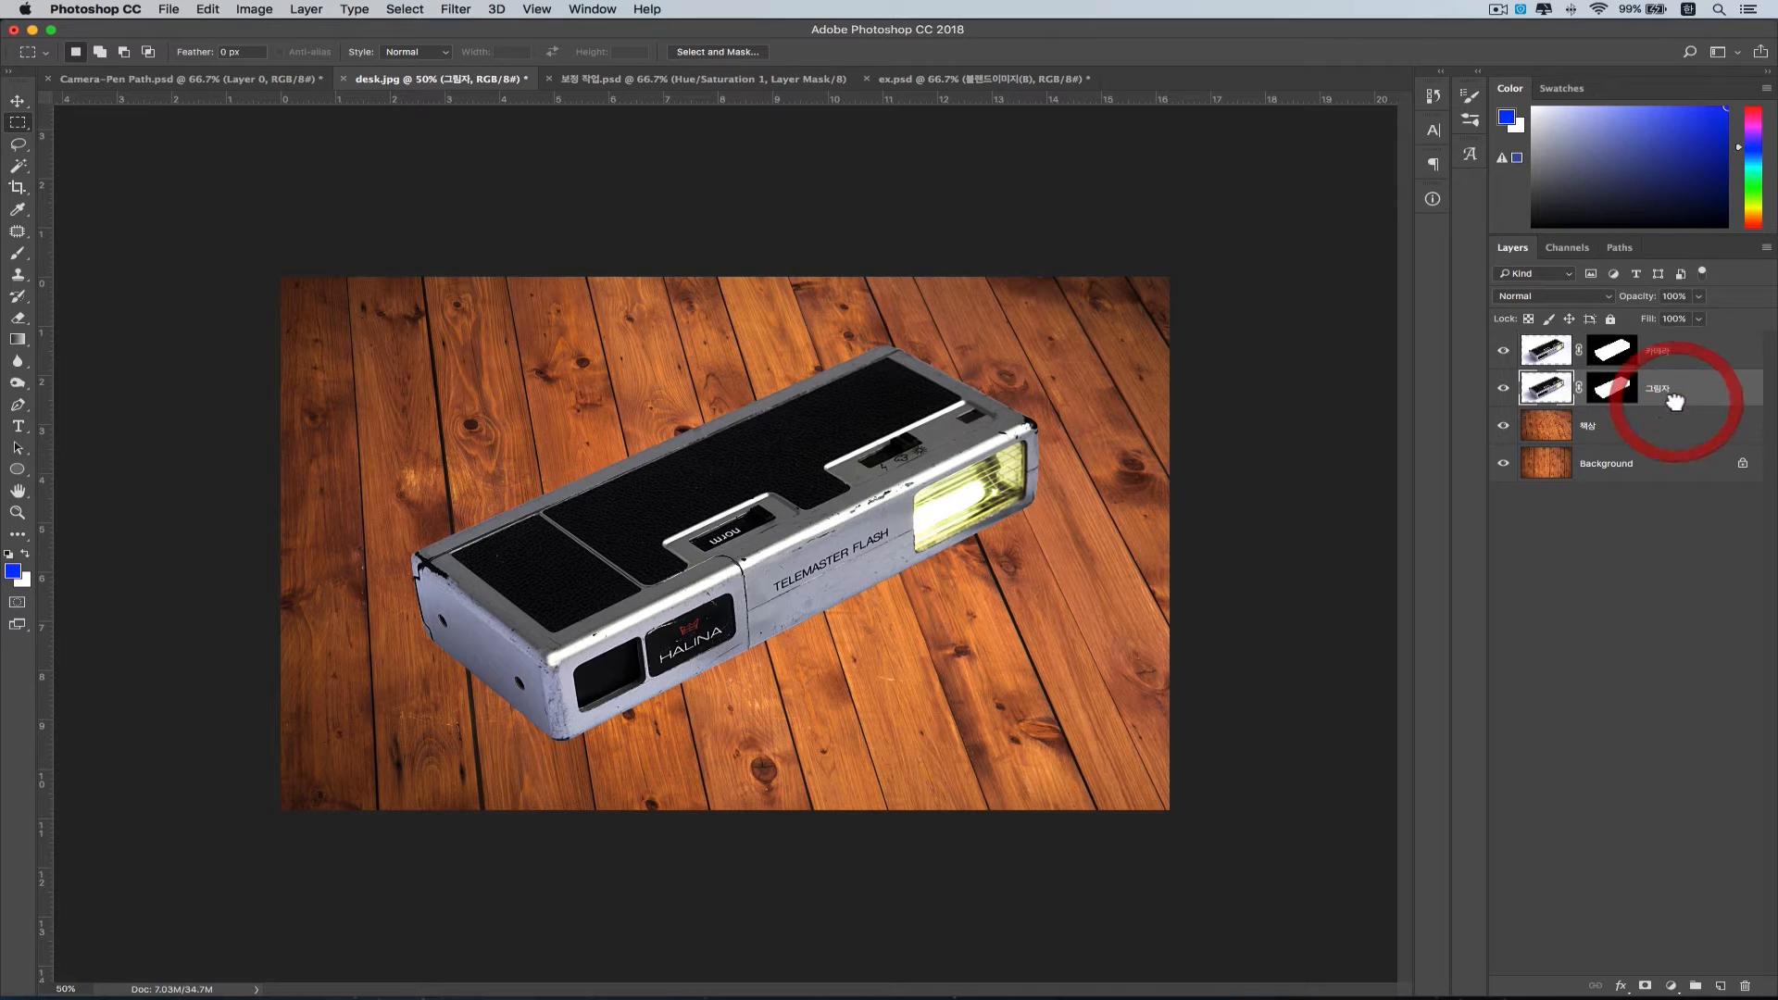
# - Disable the 그림자 layer's mask and outline the camera's lower part and its surrounding shadow with a Polygonal Lasso selection
pyautogui.keyDown('shift'); pyautogui.click(1612, 391); pyautogui.keyUp('shift')
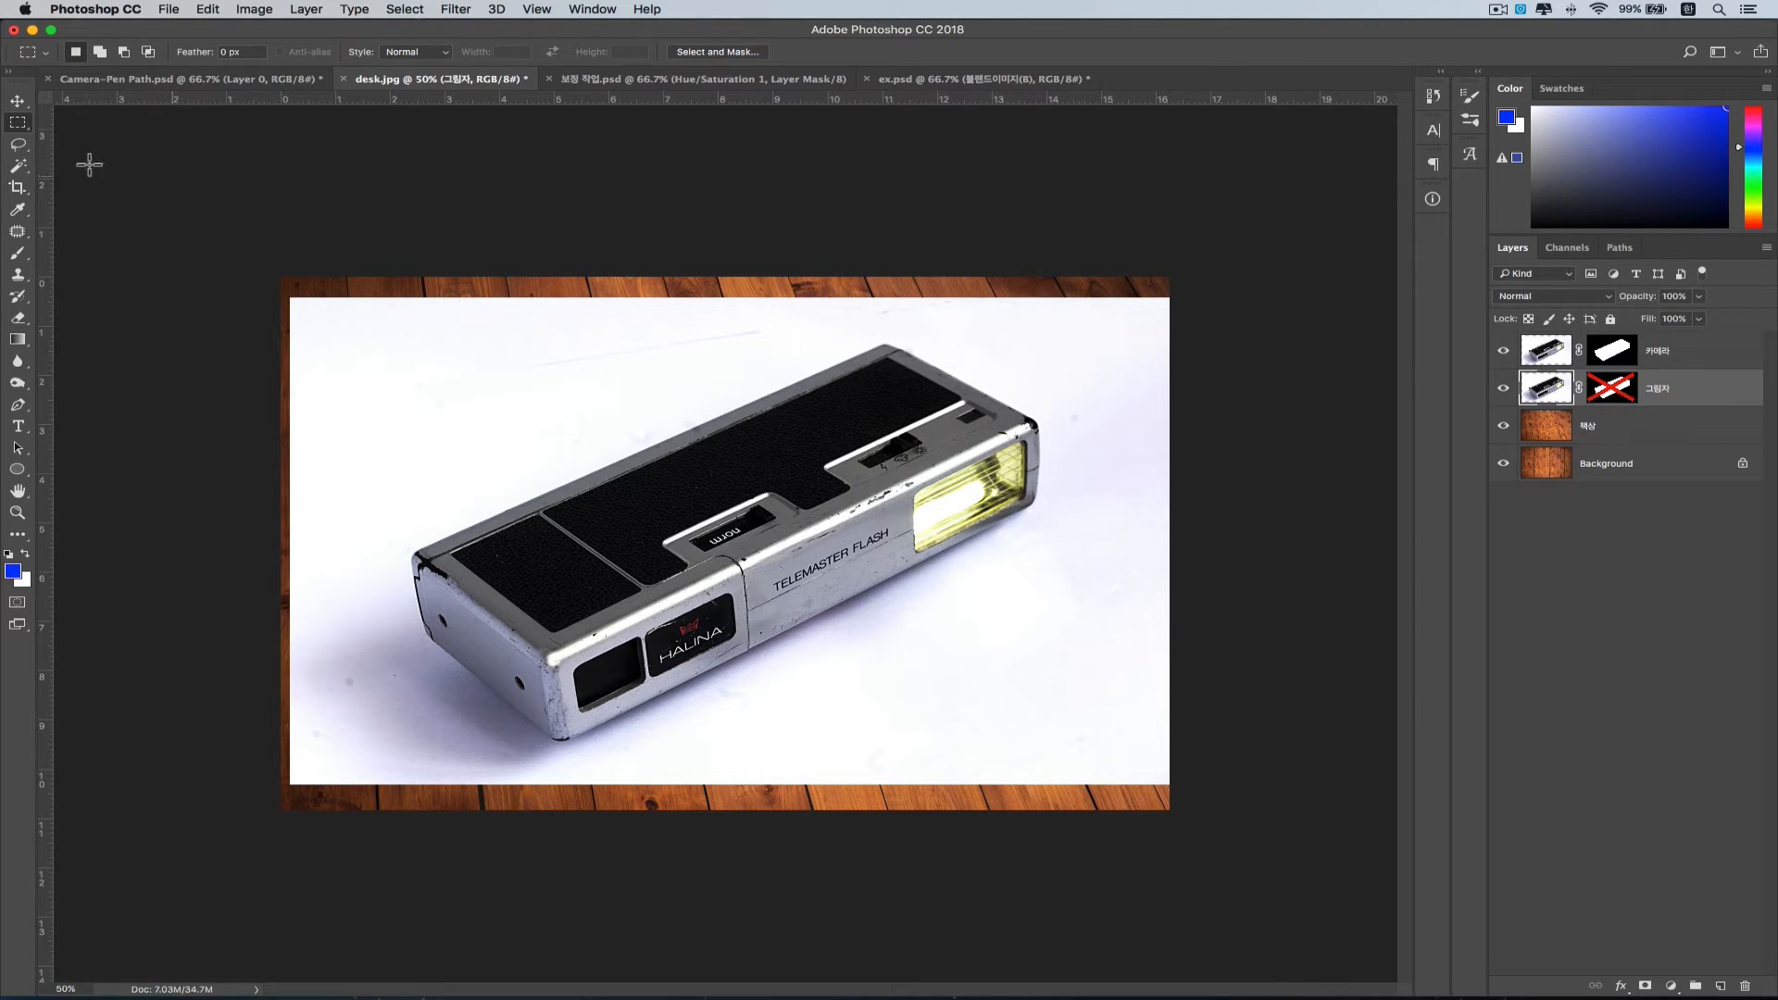
pyautogui.moveTo(20, 148); pyautogui.dragTo(126, 159)
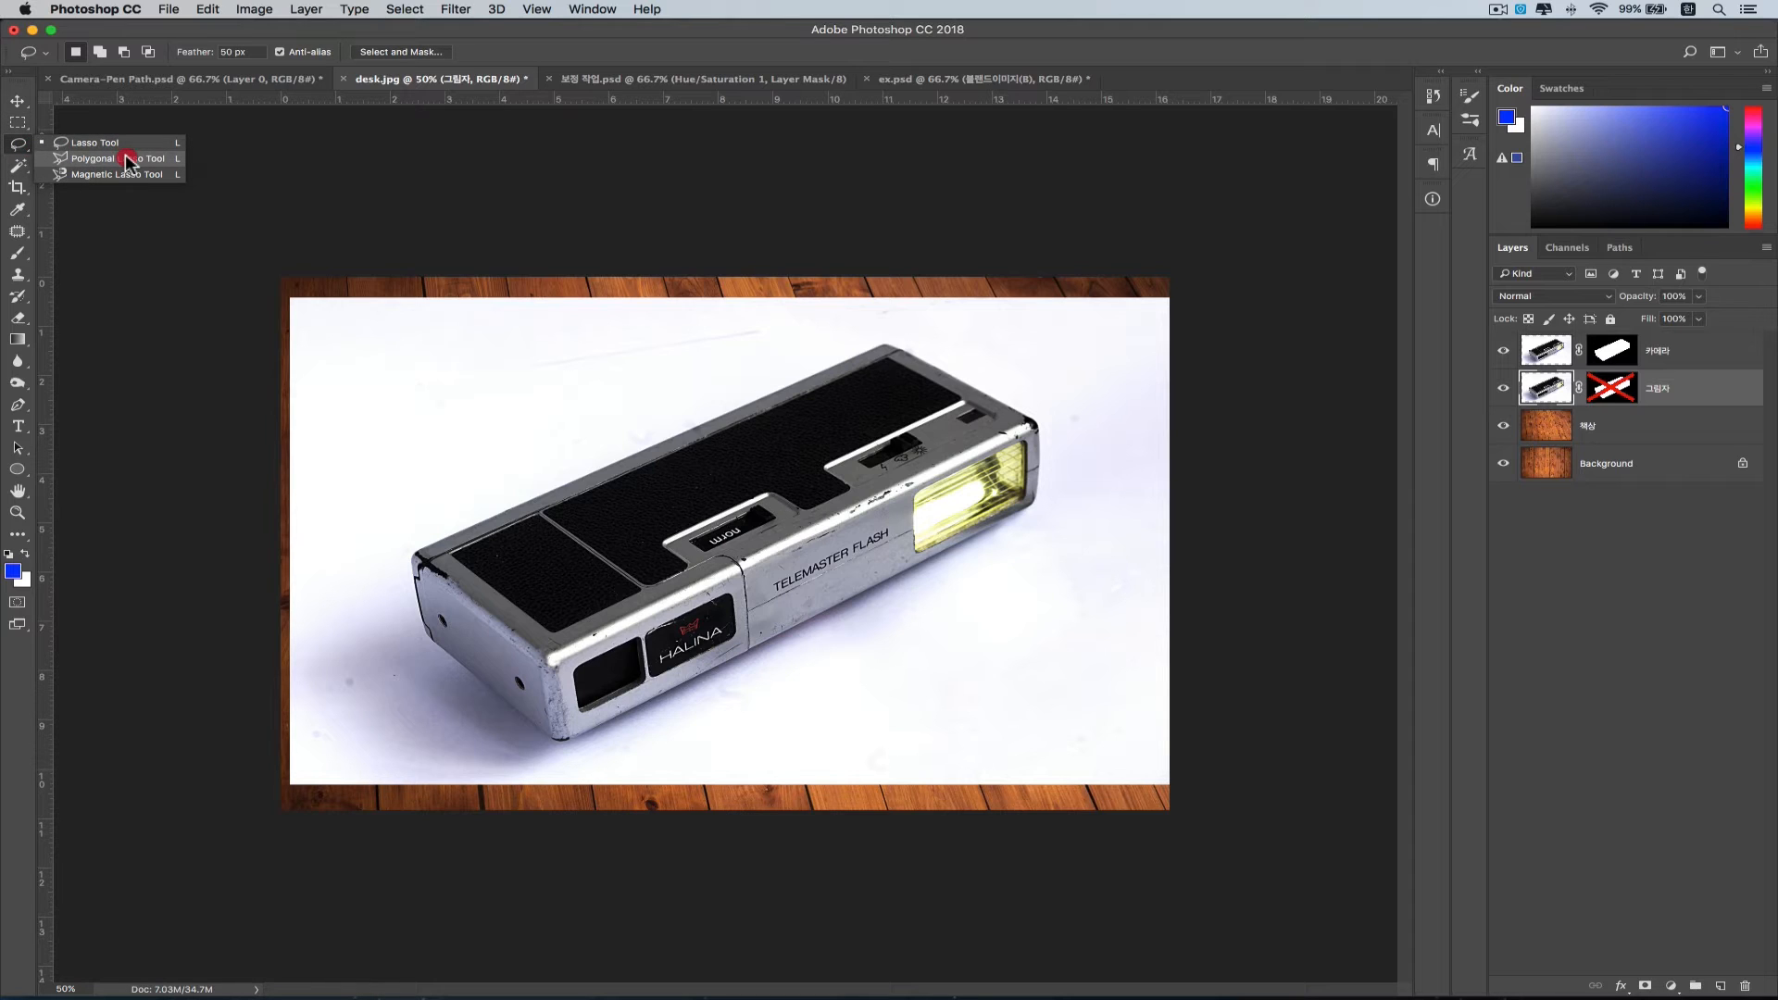
pyautogui.click(126, 159)
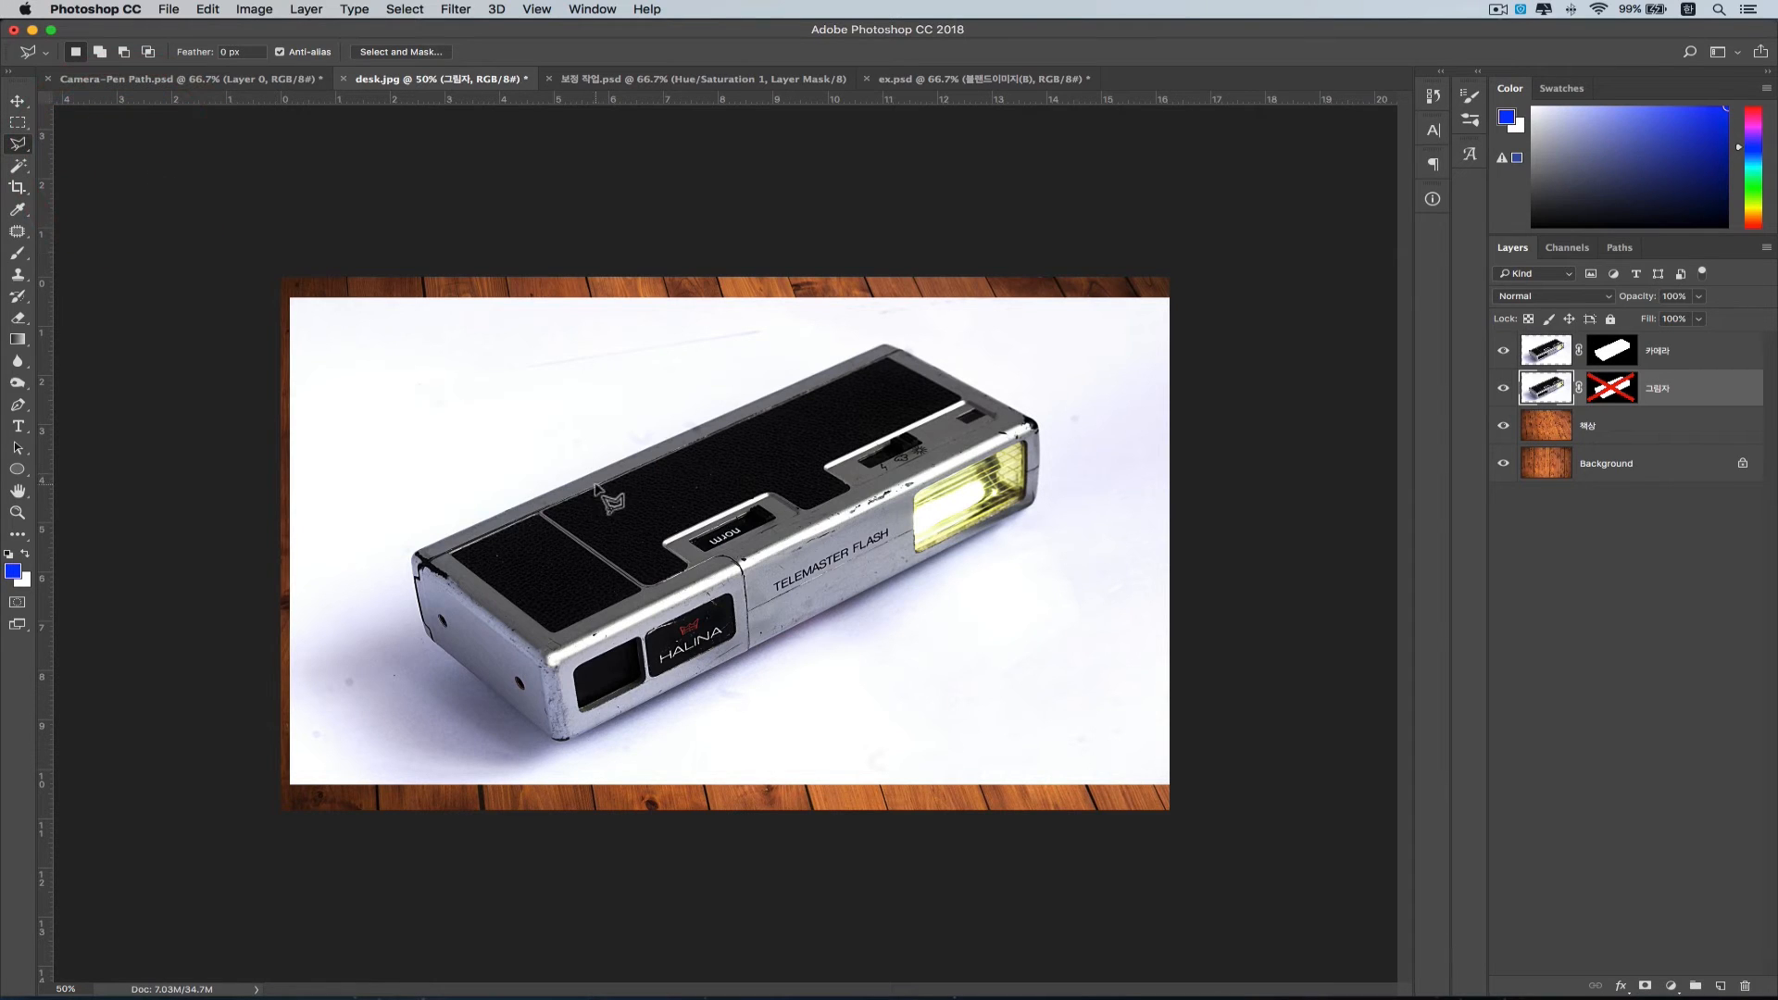
pyautogui.click(748, 456)
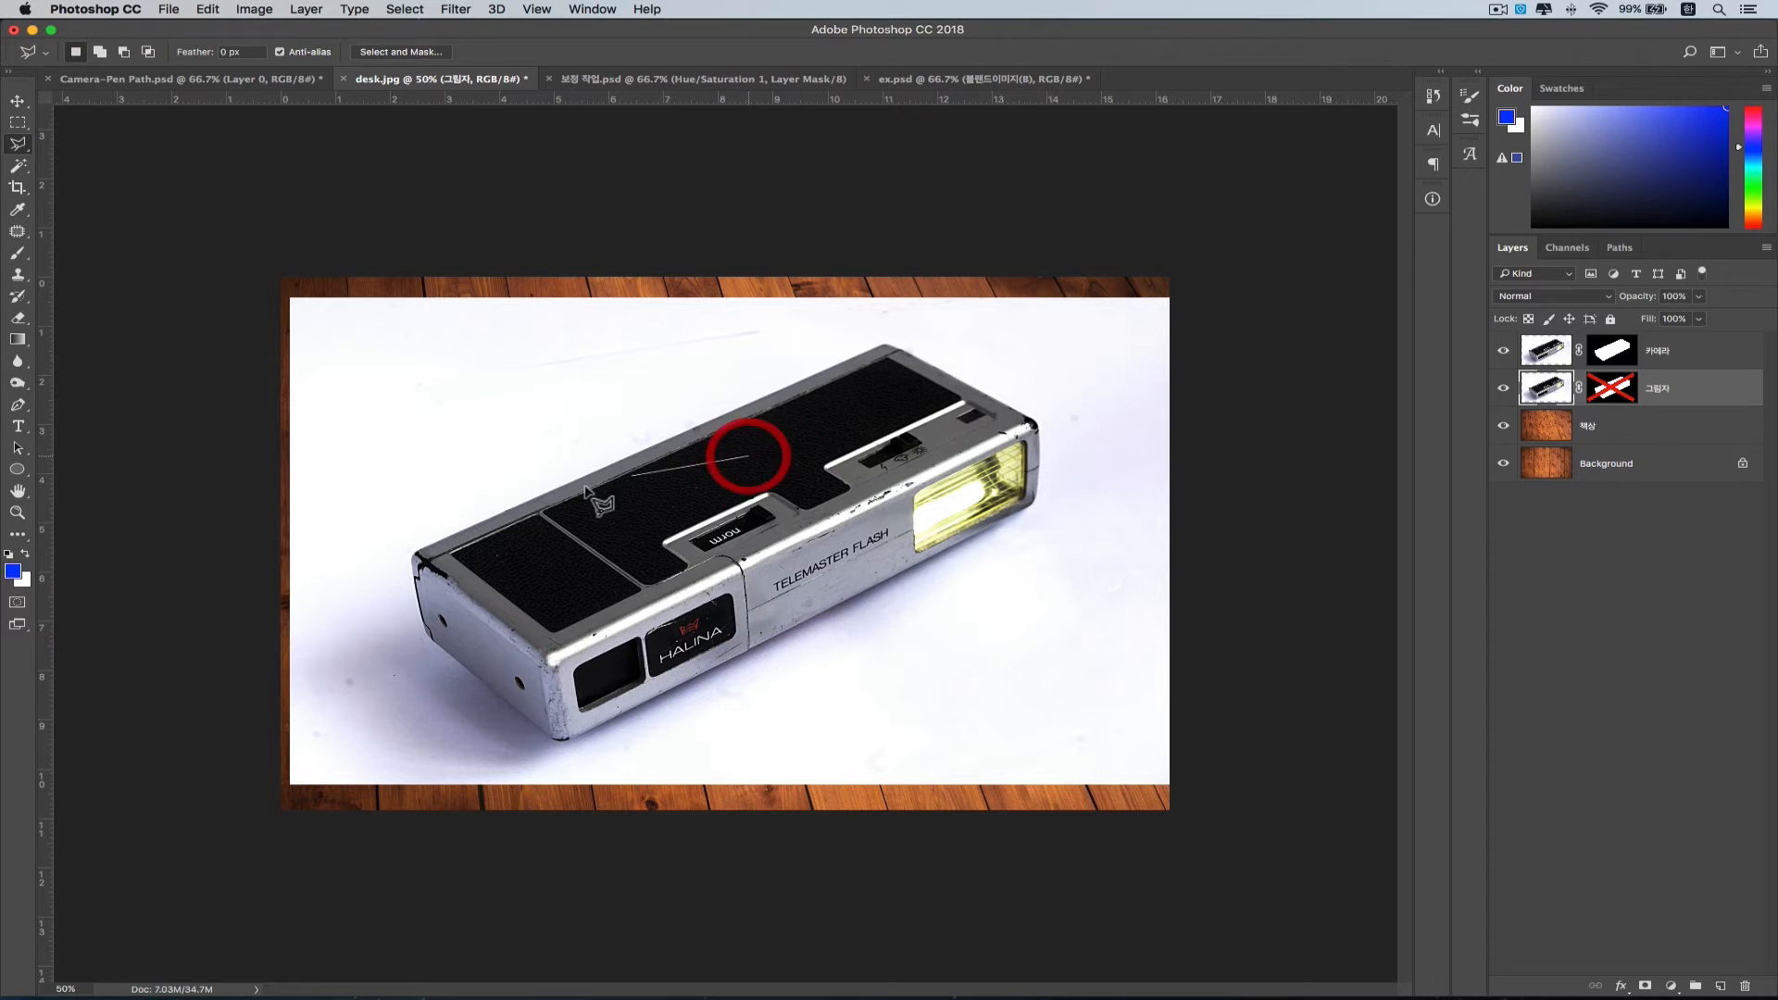
pyautogui.click(333, 515)
pyautogui.click(229, 617)
pyautogui.click(218, 820)
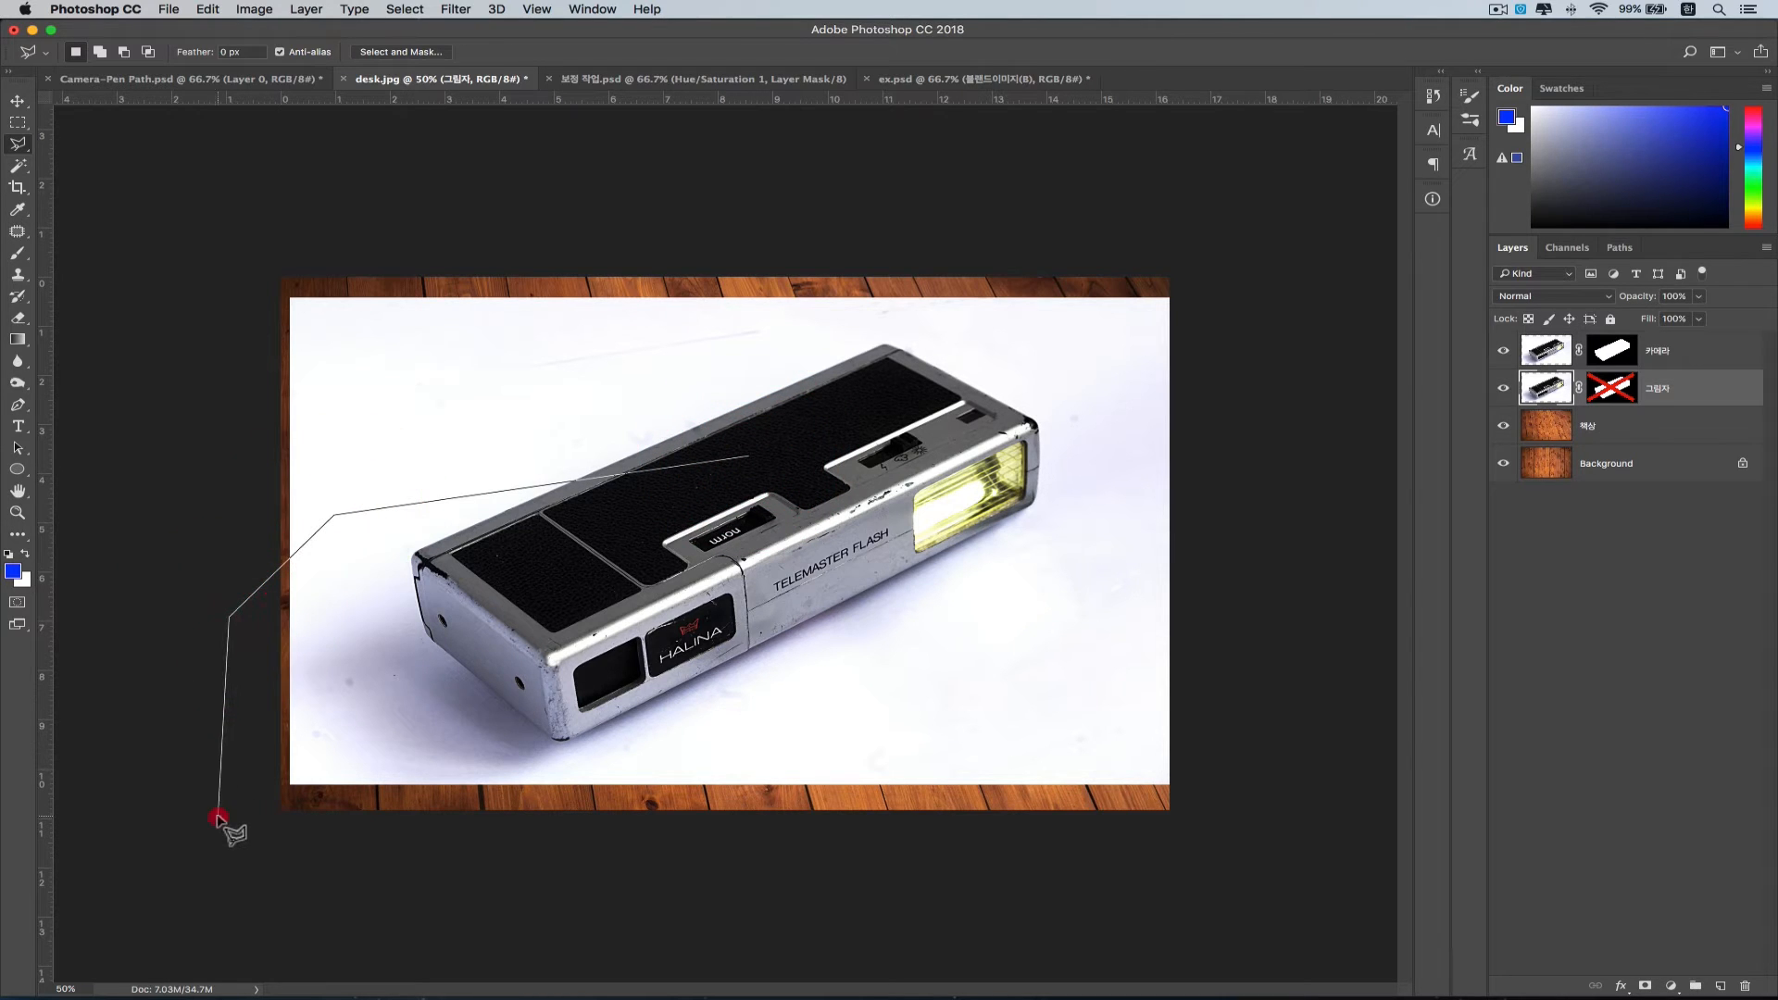
pyautogui.click(537, 887)
pyautogui.click(714, 838)
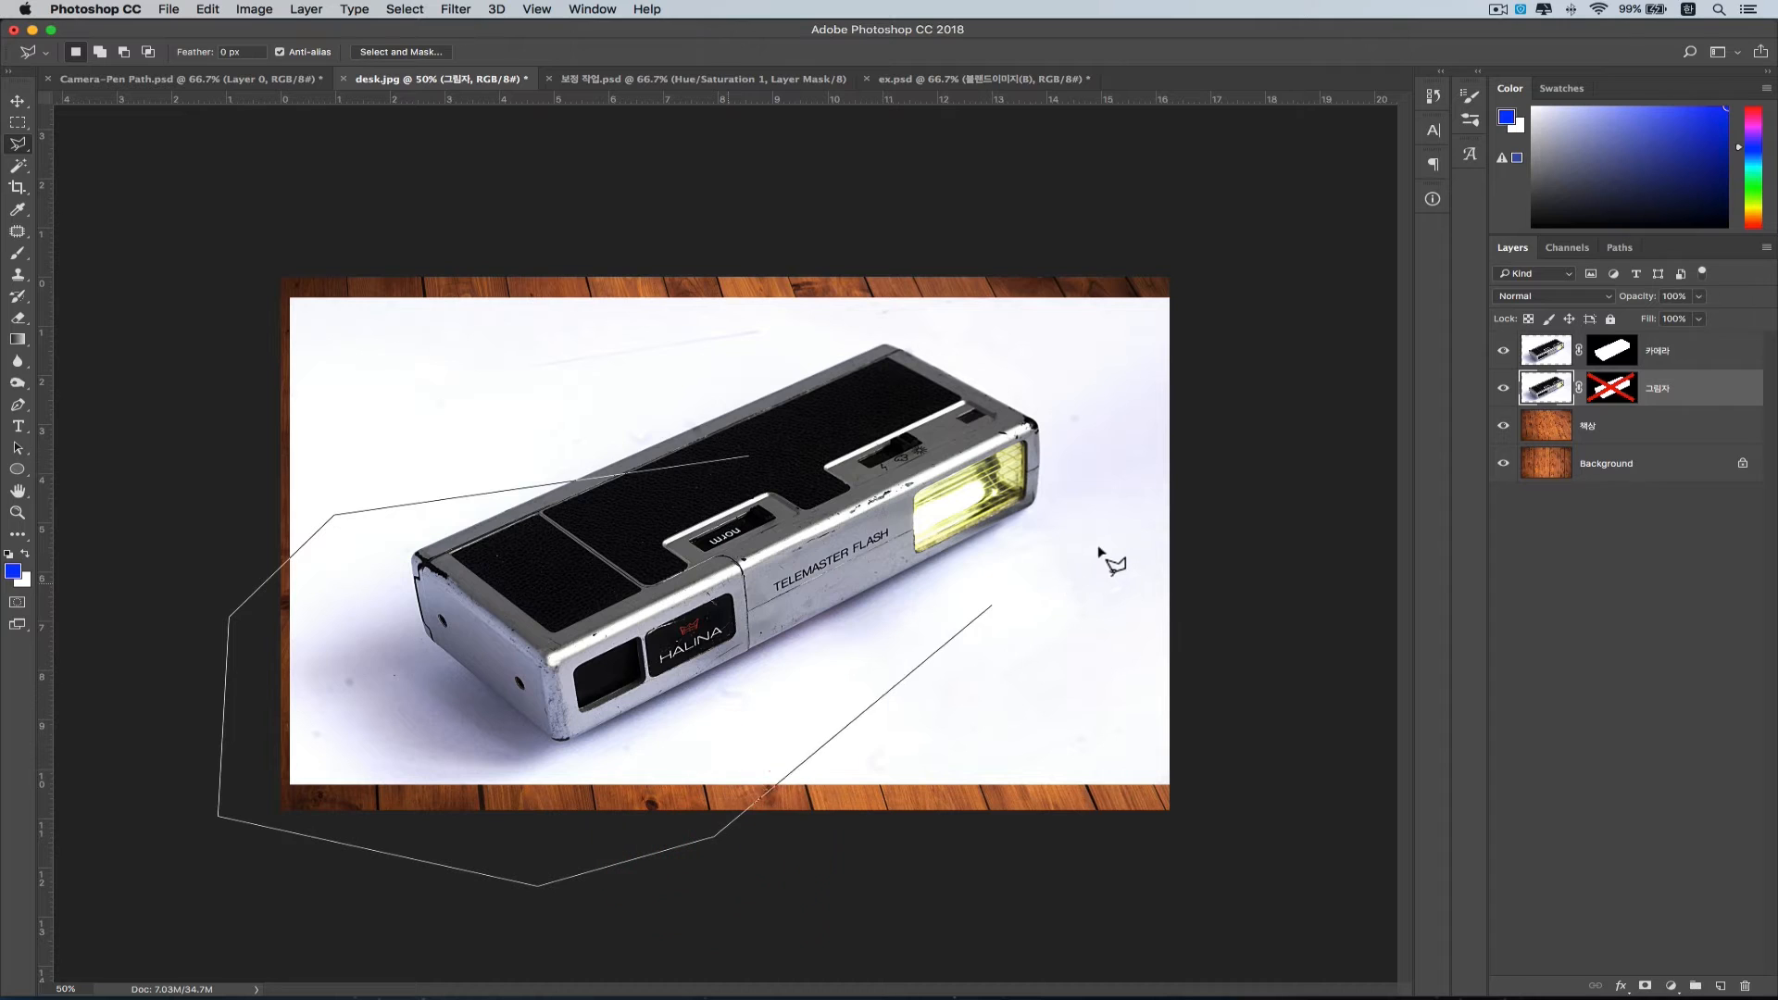
pyautogui.click(1099, 548)
pyautogui.click(1095, 417)
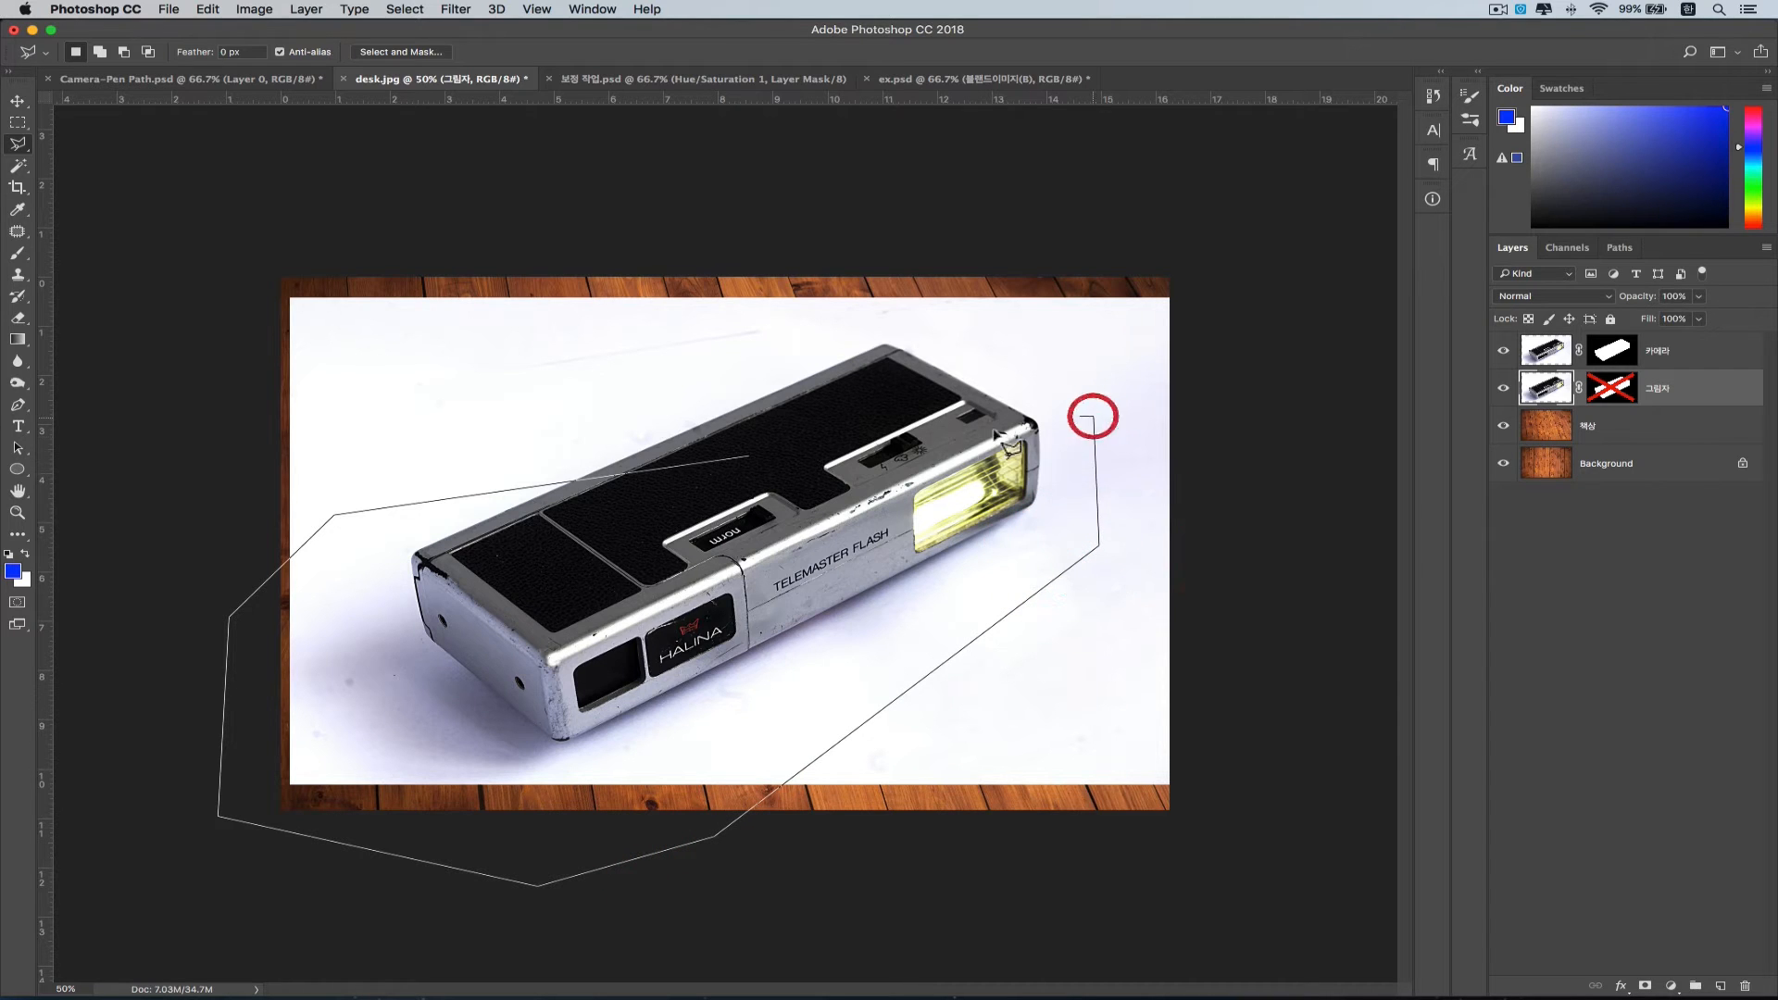
pyautogui.doubleClick(765, 459)
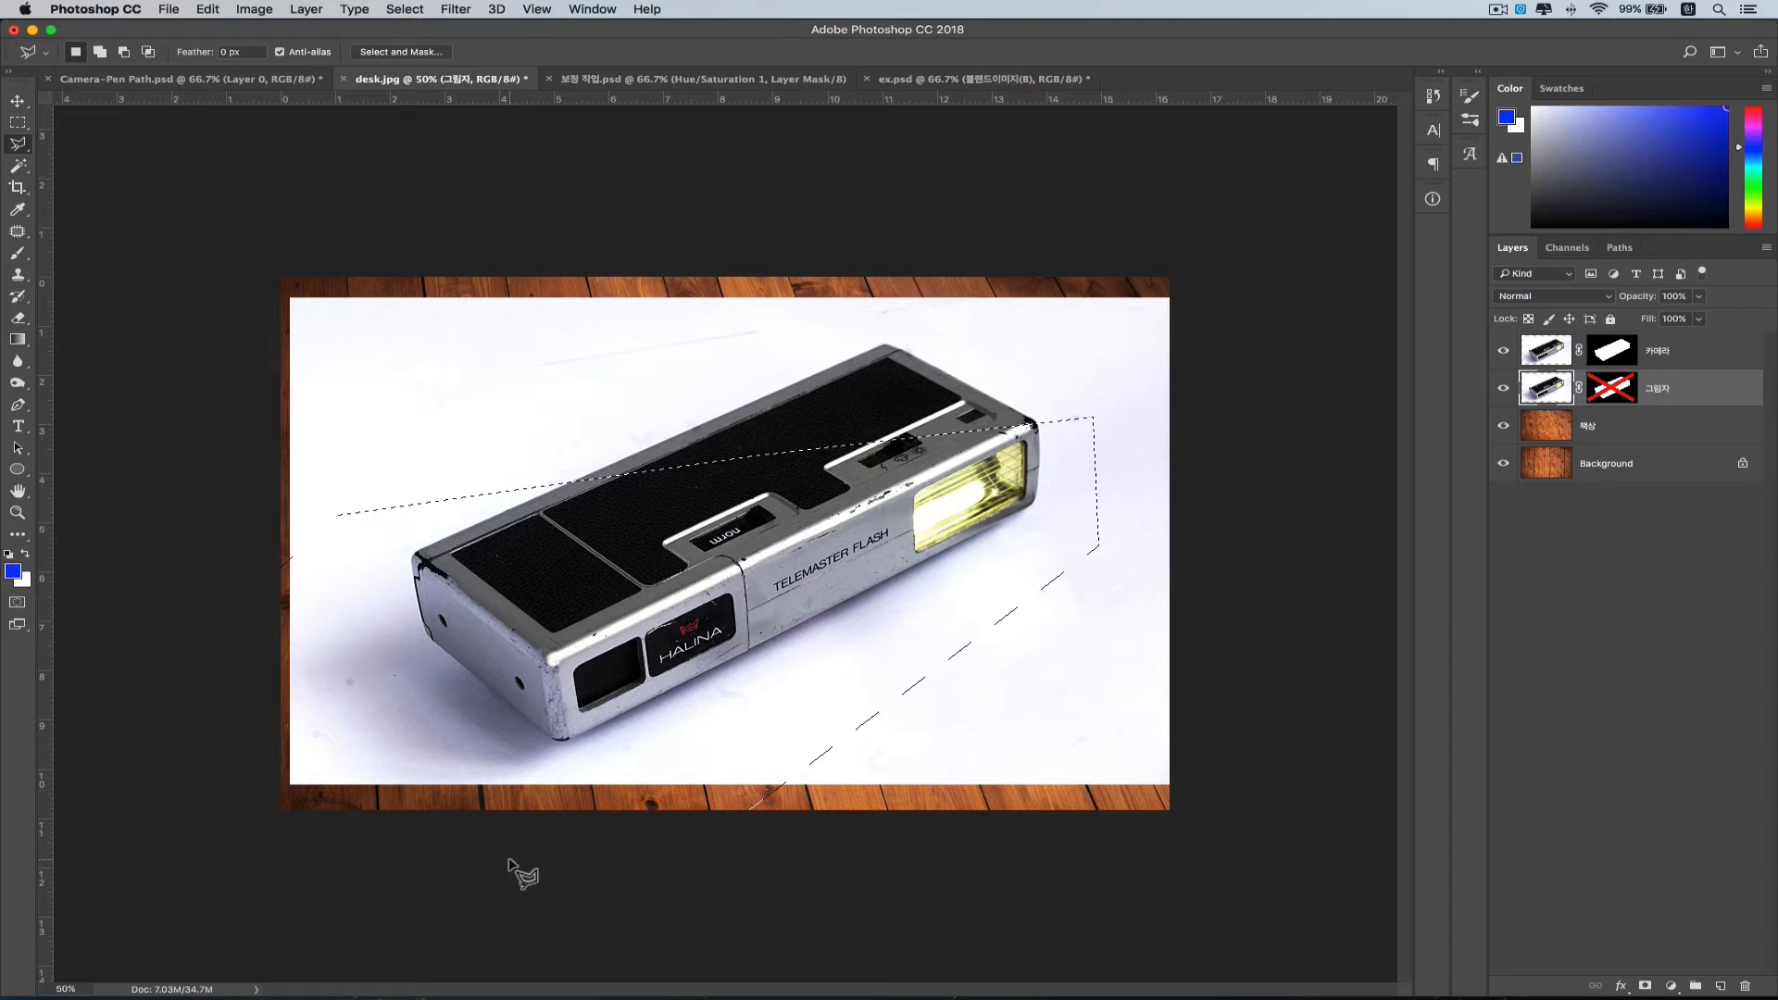
# - Re-enable the 그림자 layer's mask, fill the selected shadow area on it with white, and inspect the deselected mask on its own
pyautogui.keyDown('shift'); pyautogui.click(1619, 389); pyautogui.keyUp('shift')
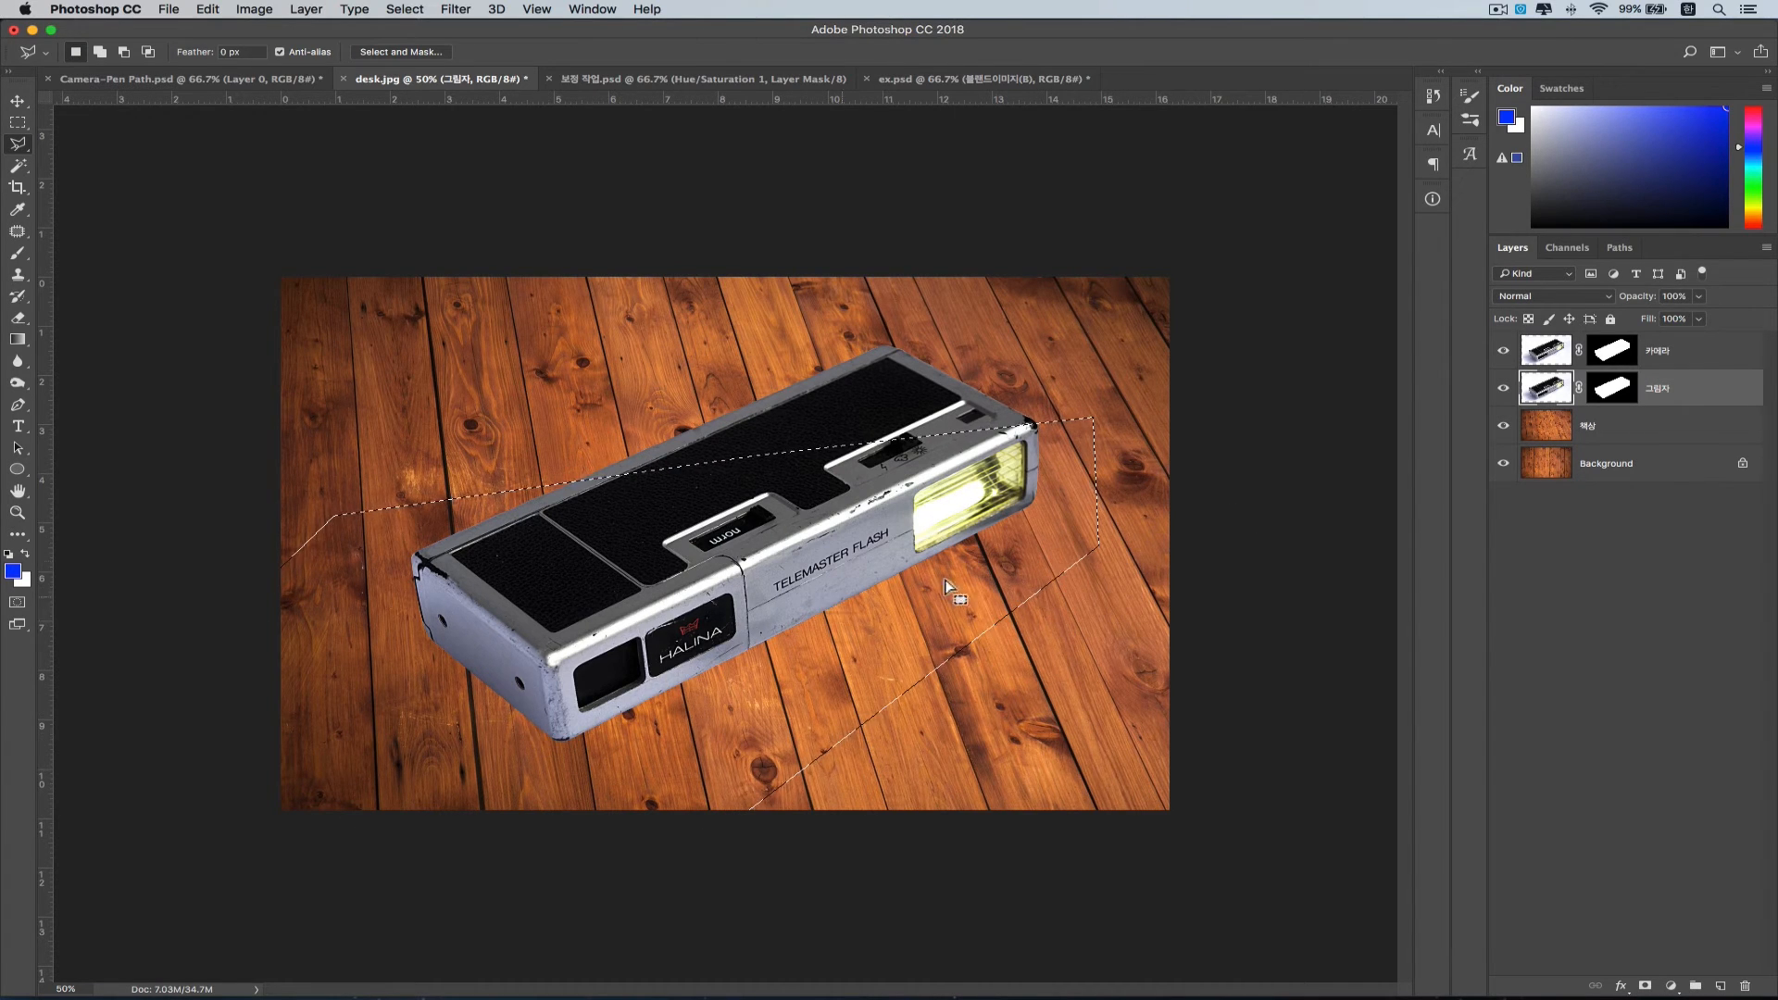
pyautogui.click(1612, 390)
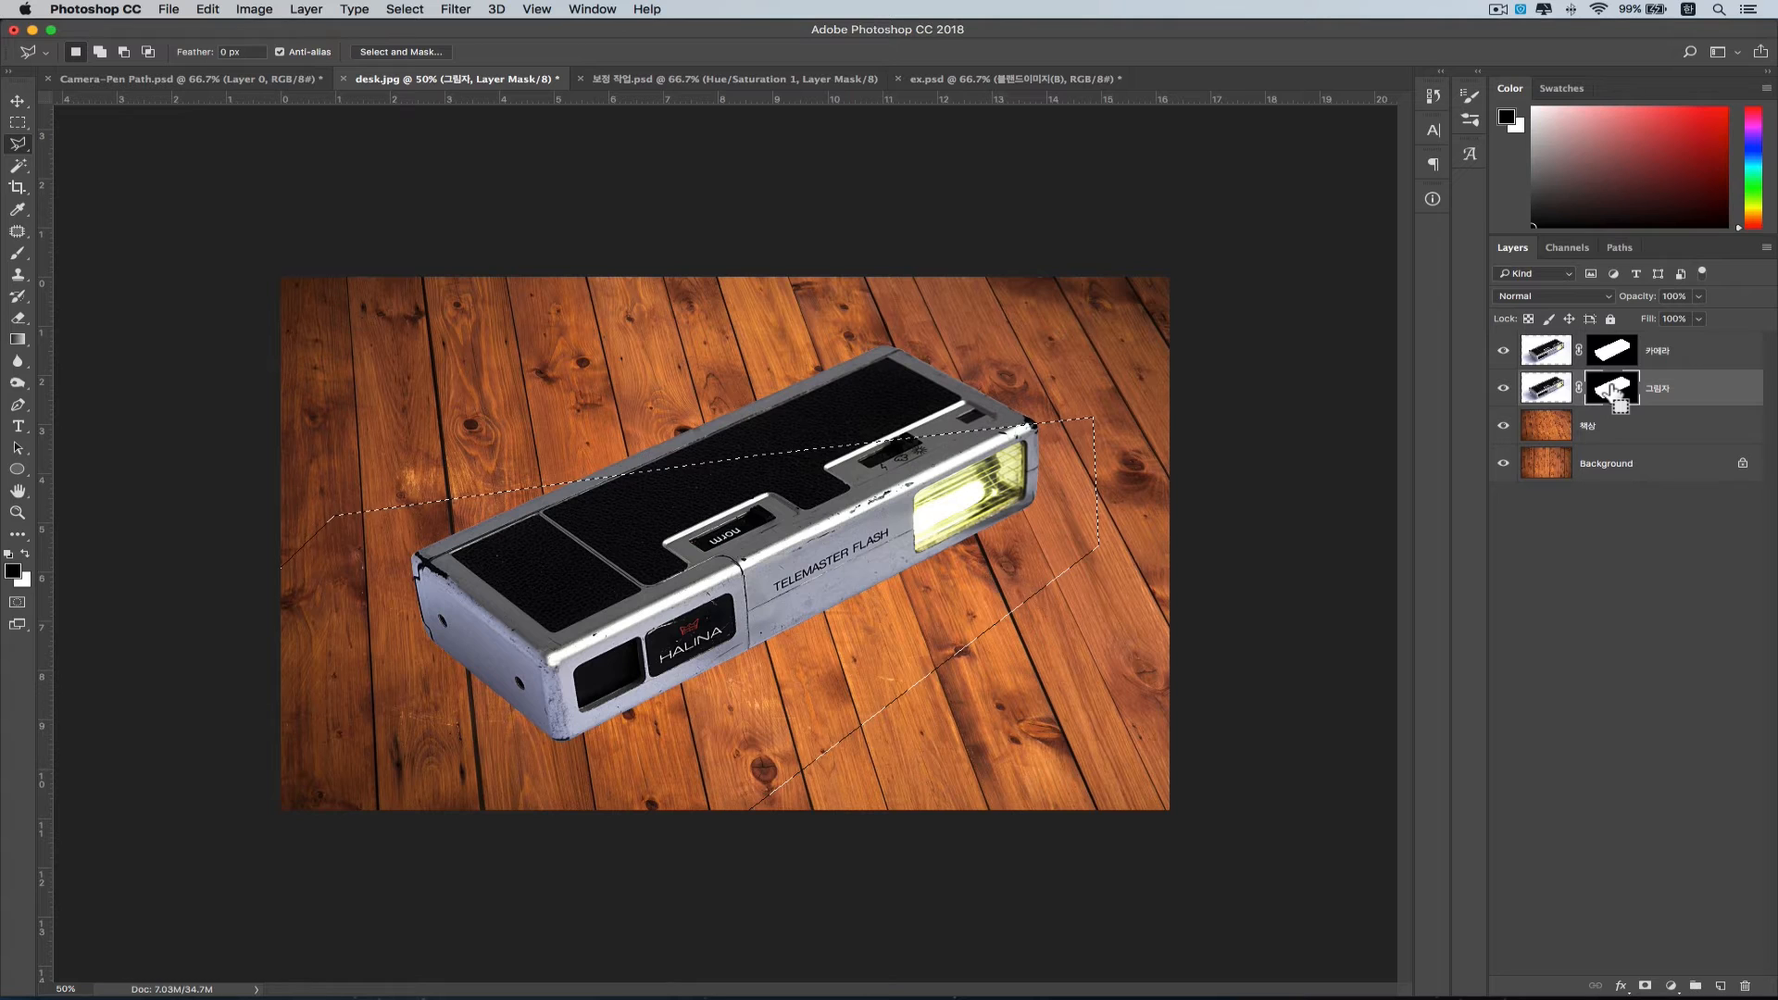
pyautogui.press('super+BackSpace')
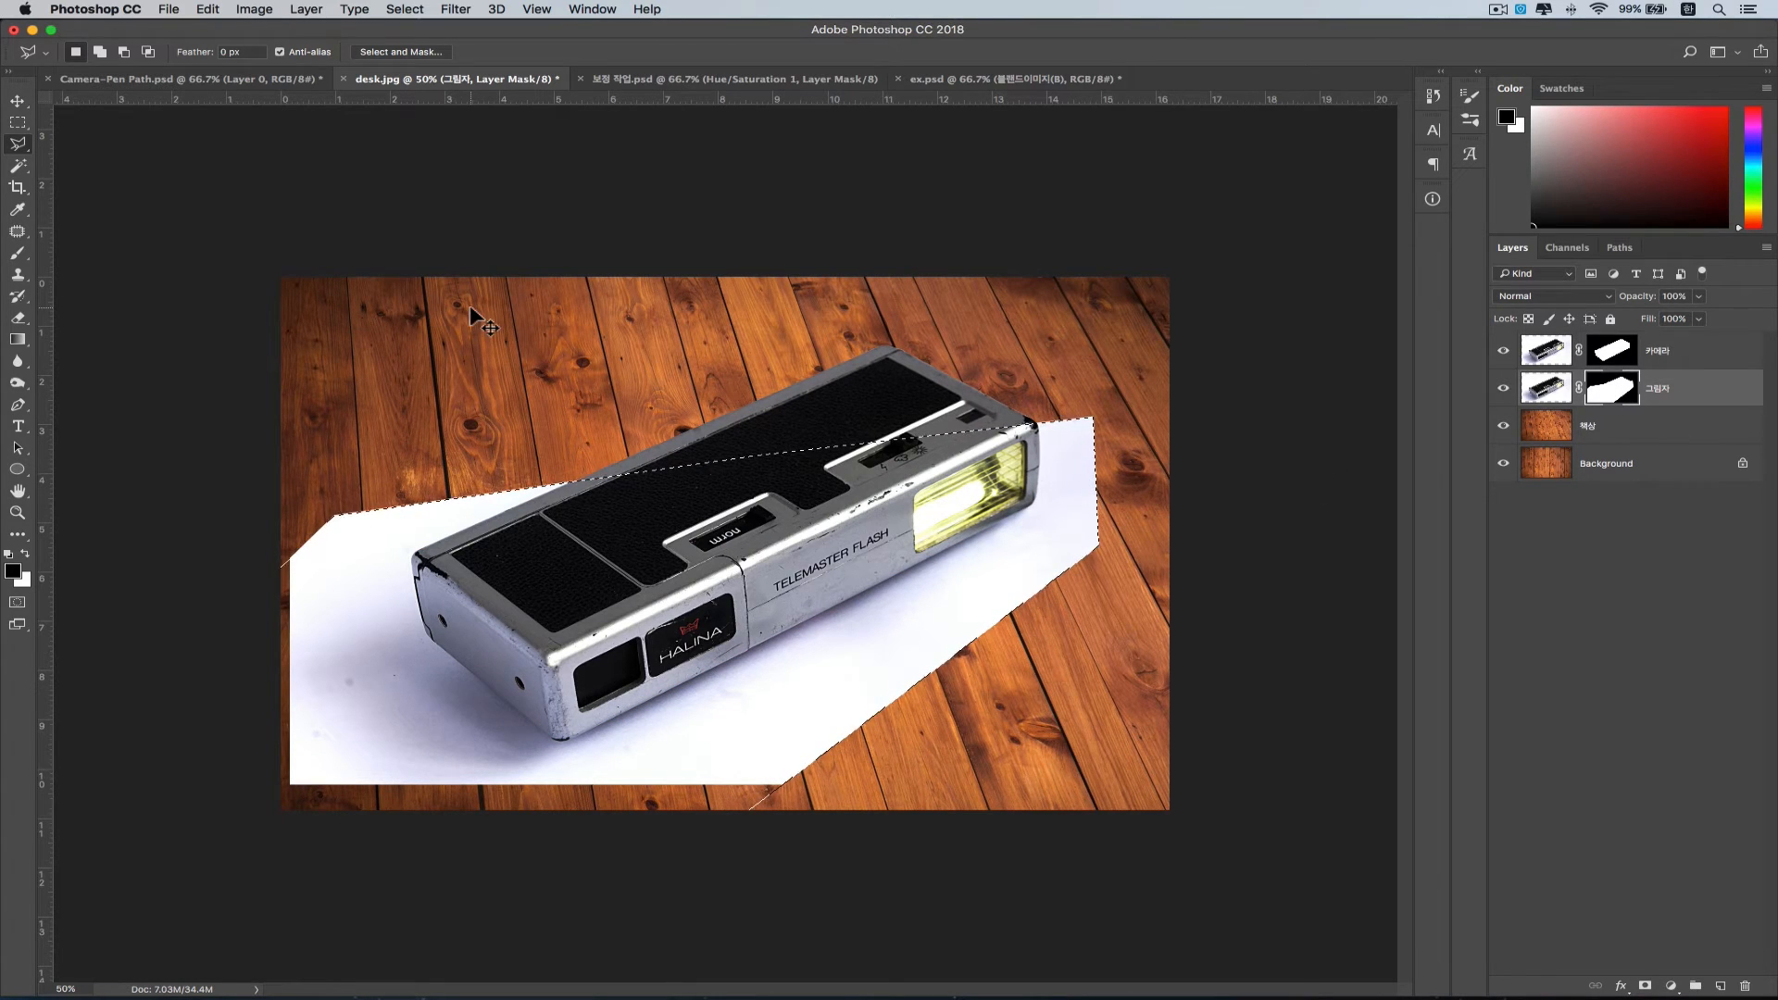
pyautogui.press('super+d')
pyautogui.keyDown('alt'); pyautogui.click(1619, 398); pyautogui.keyUp('alt')
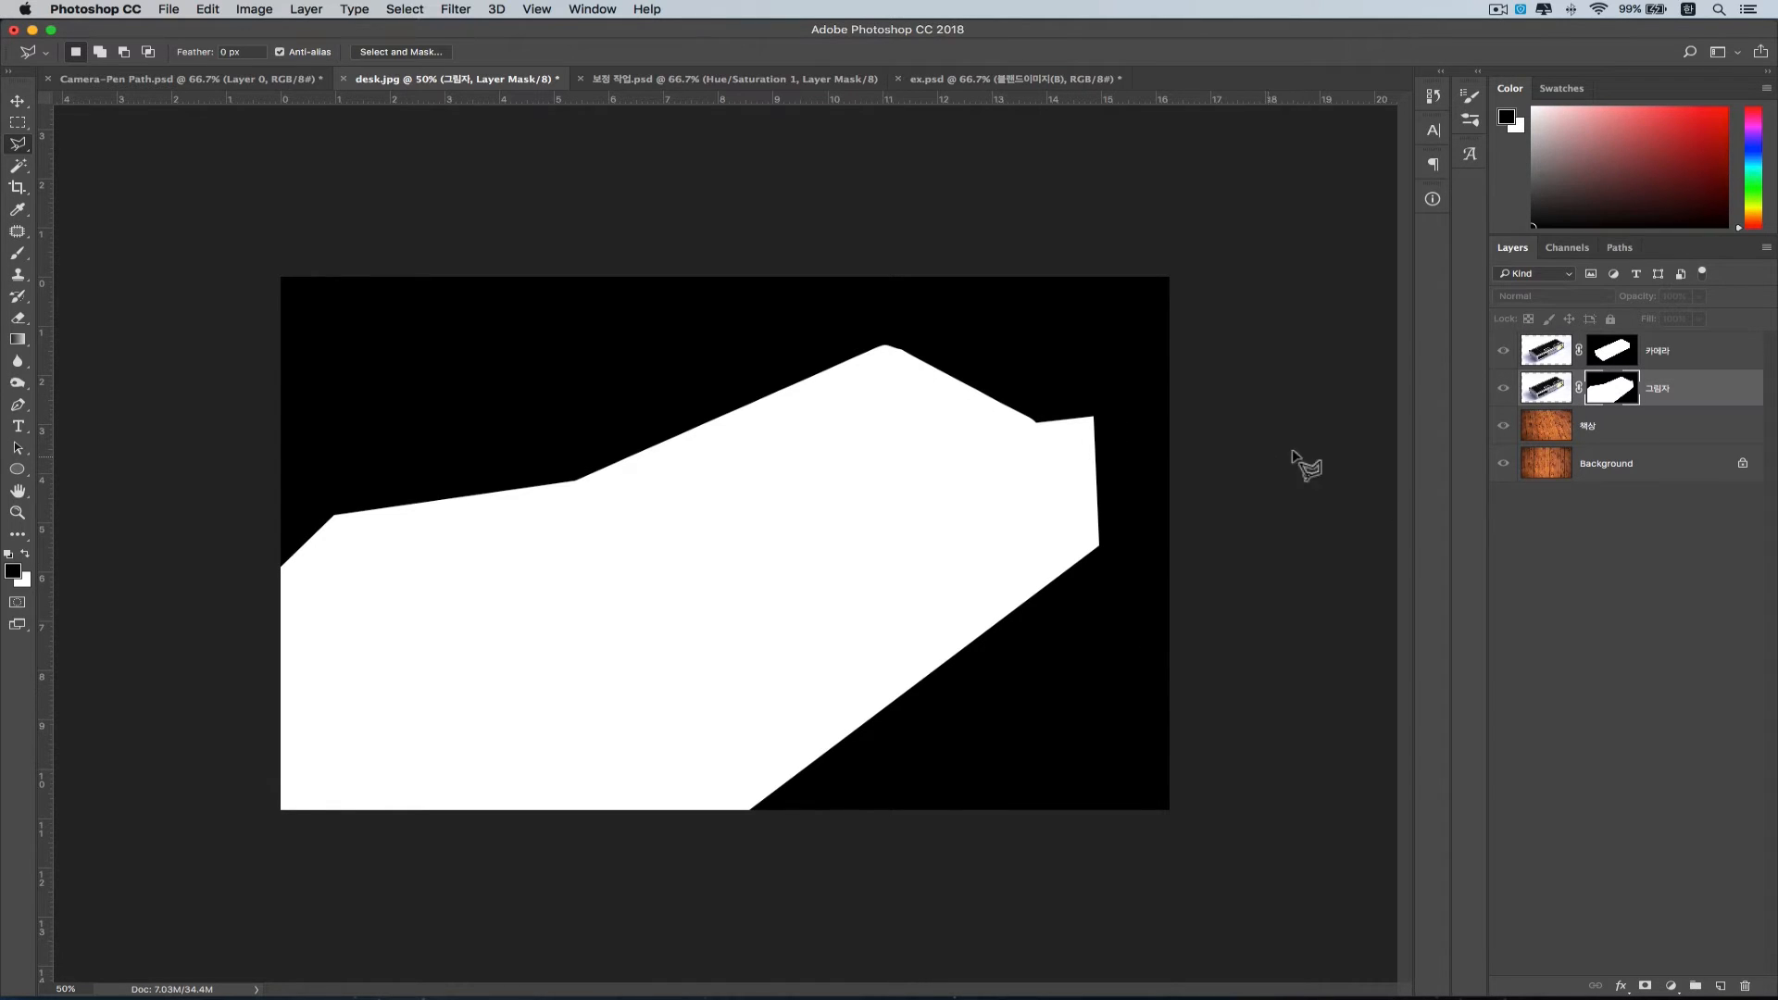
pyautogui.click(1556, 391)
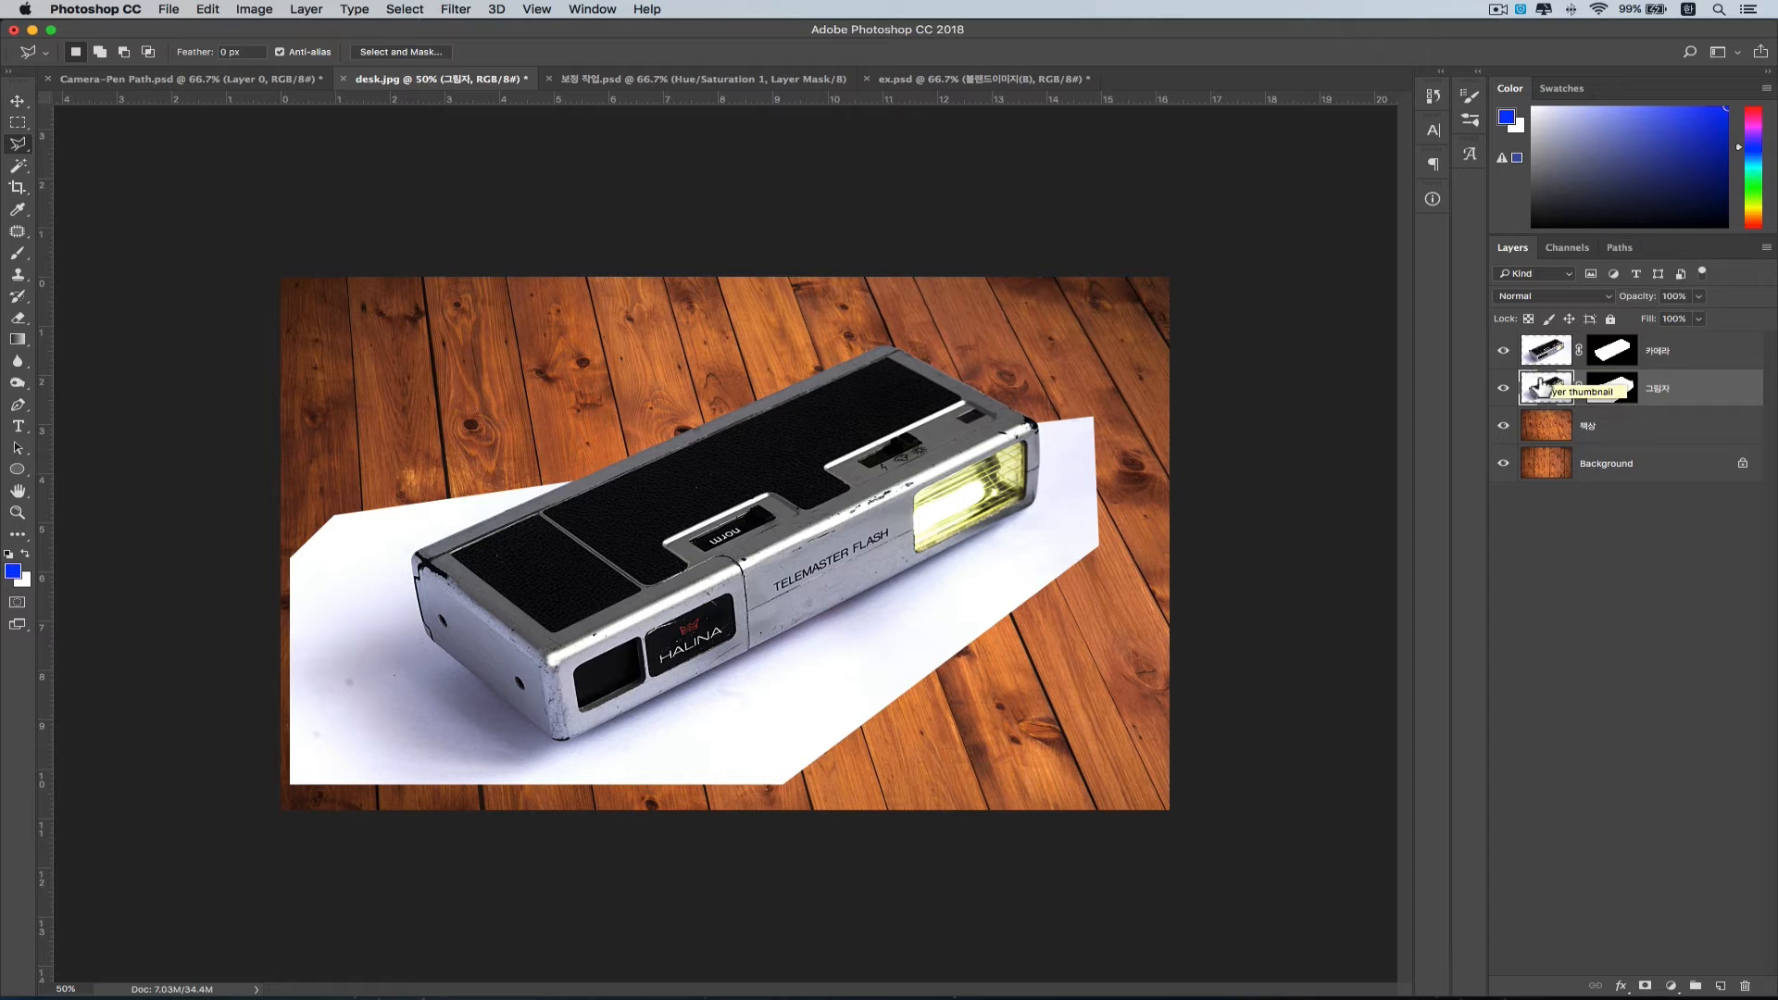
# - Set the 그림자 layer's blend mode to Multiply
pyautogui.click(1692, 389)
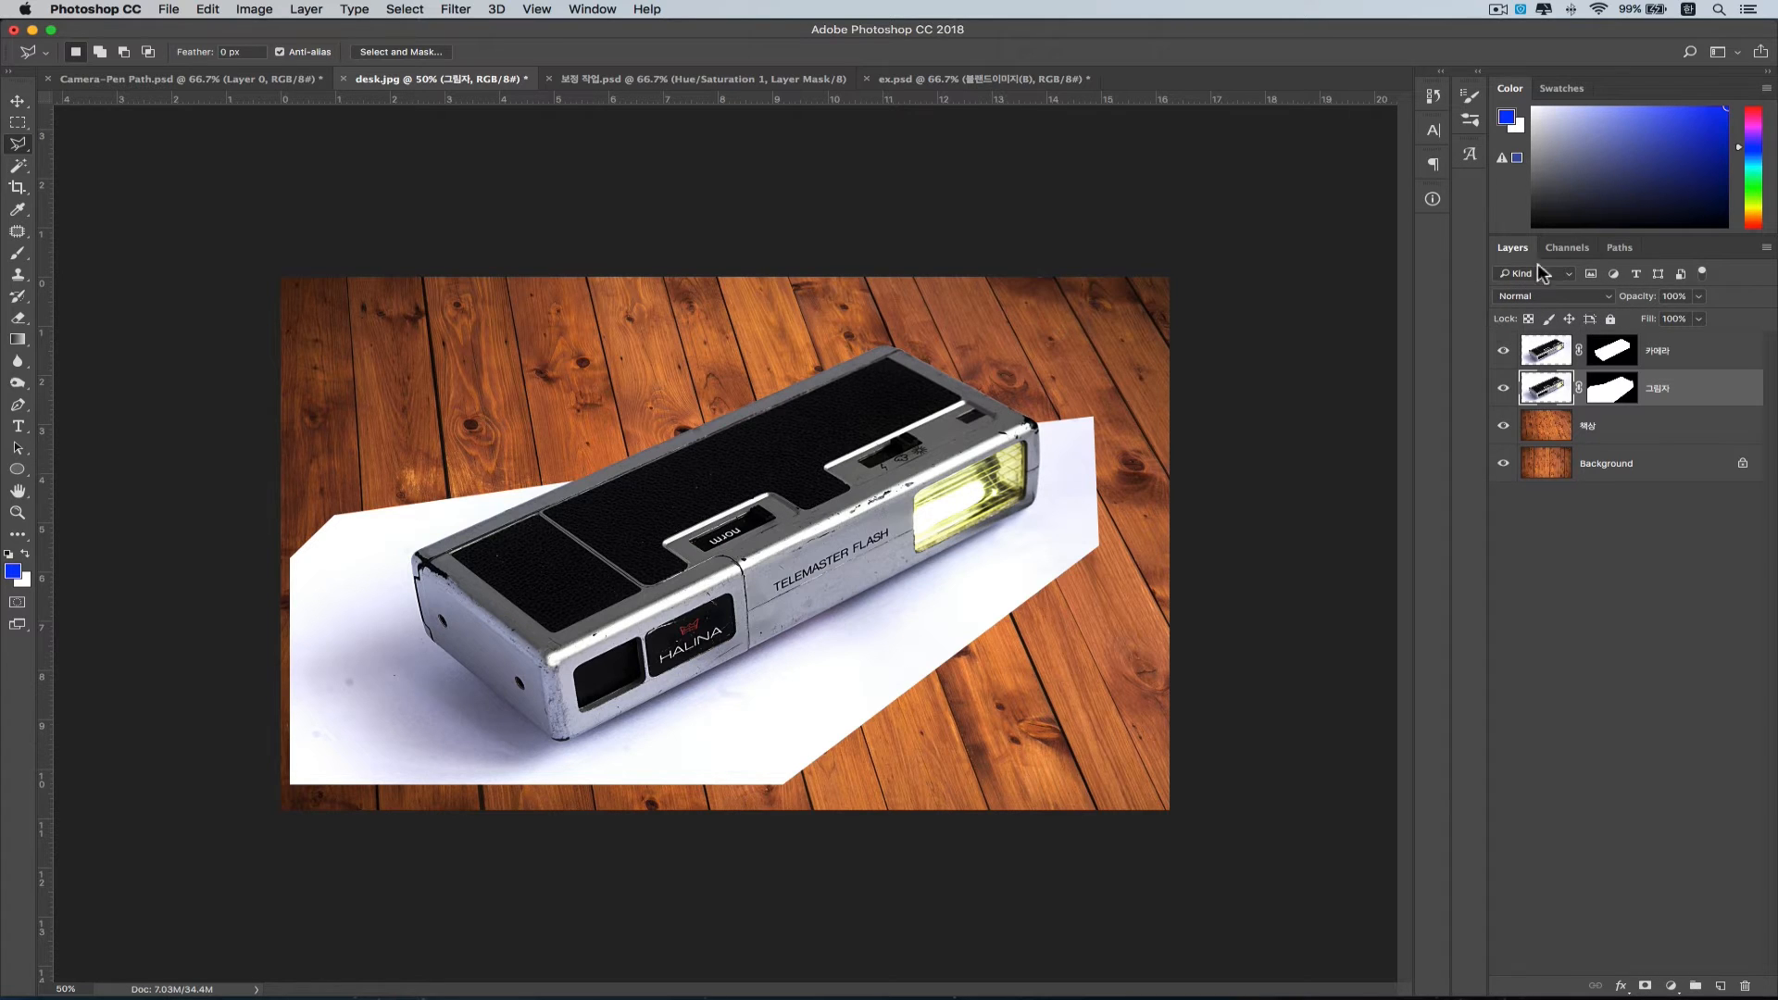
pyautogui.click(1600, 296)
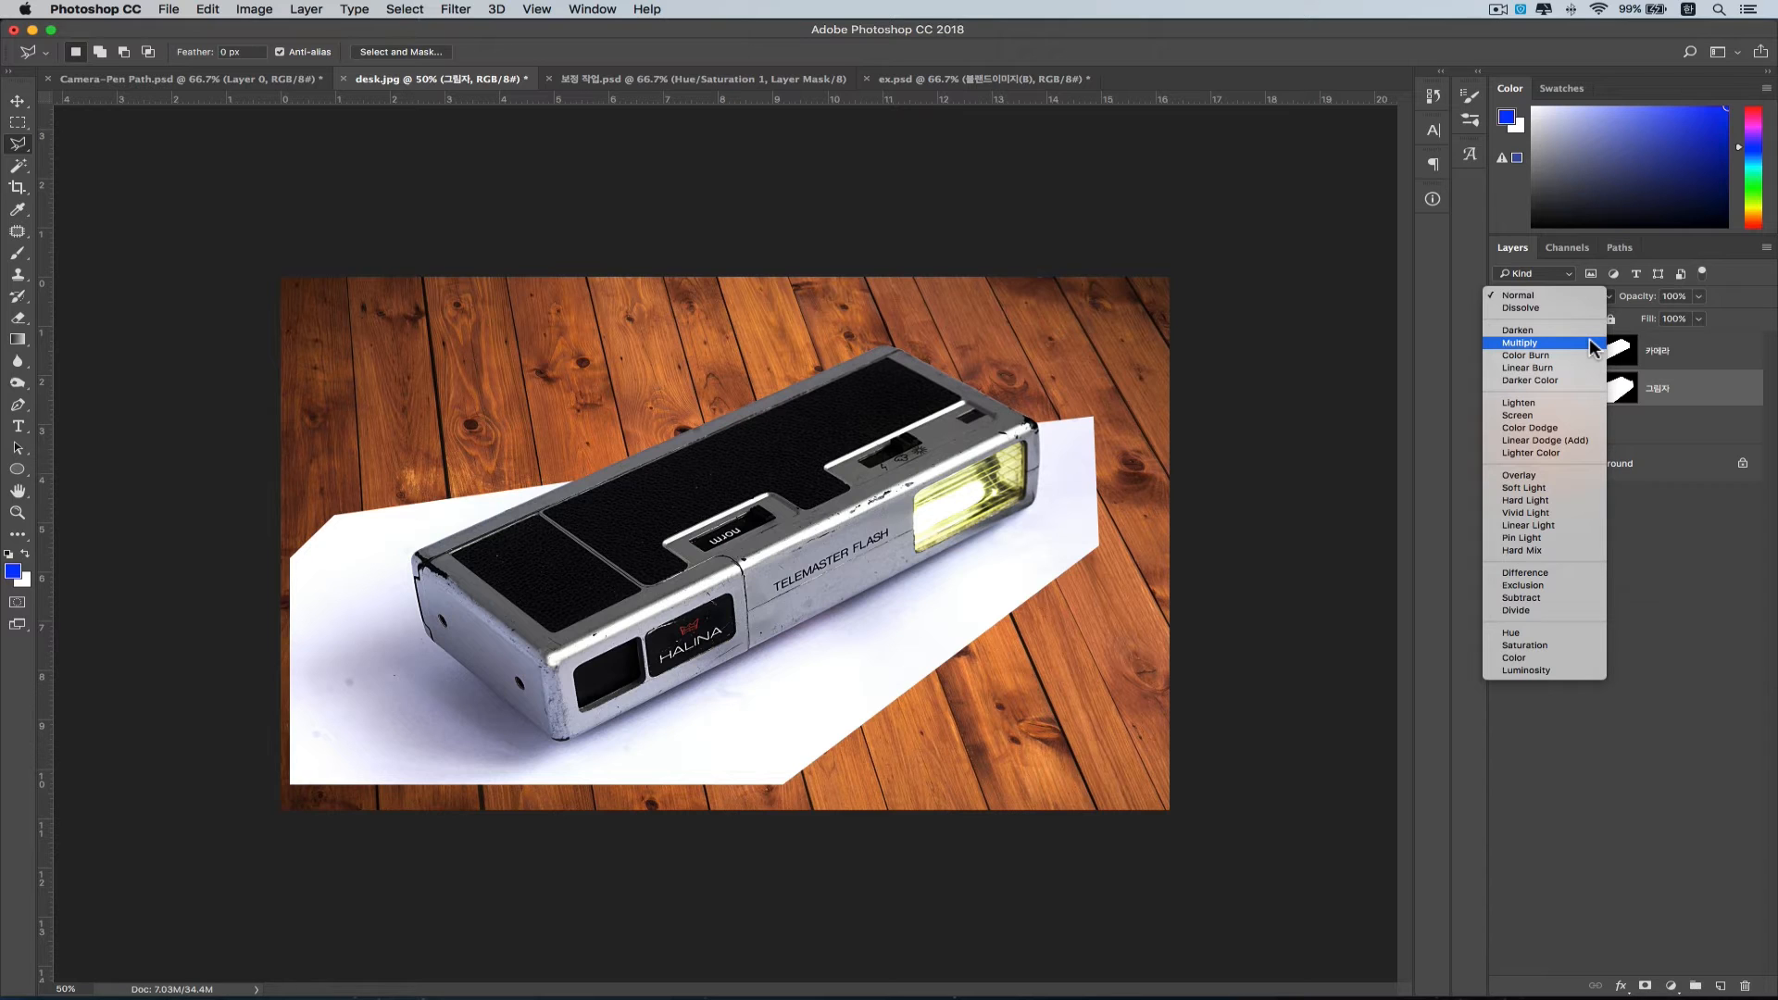
pyautogui.click(1589, 339)
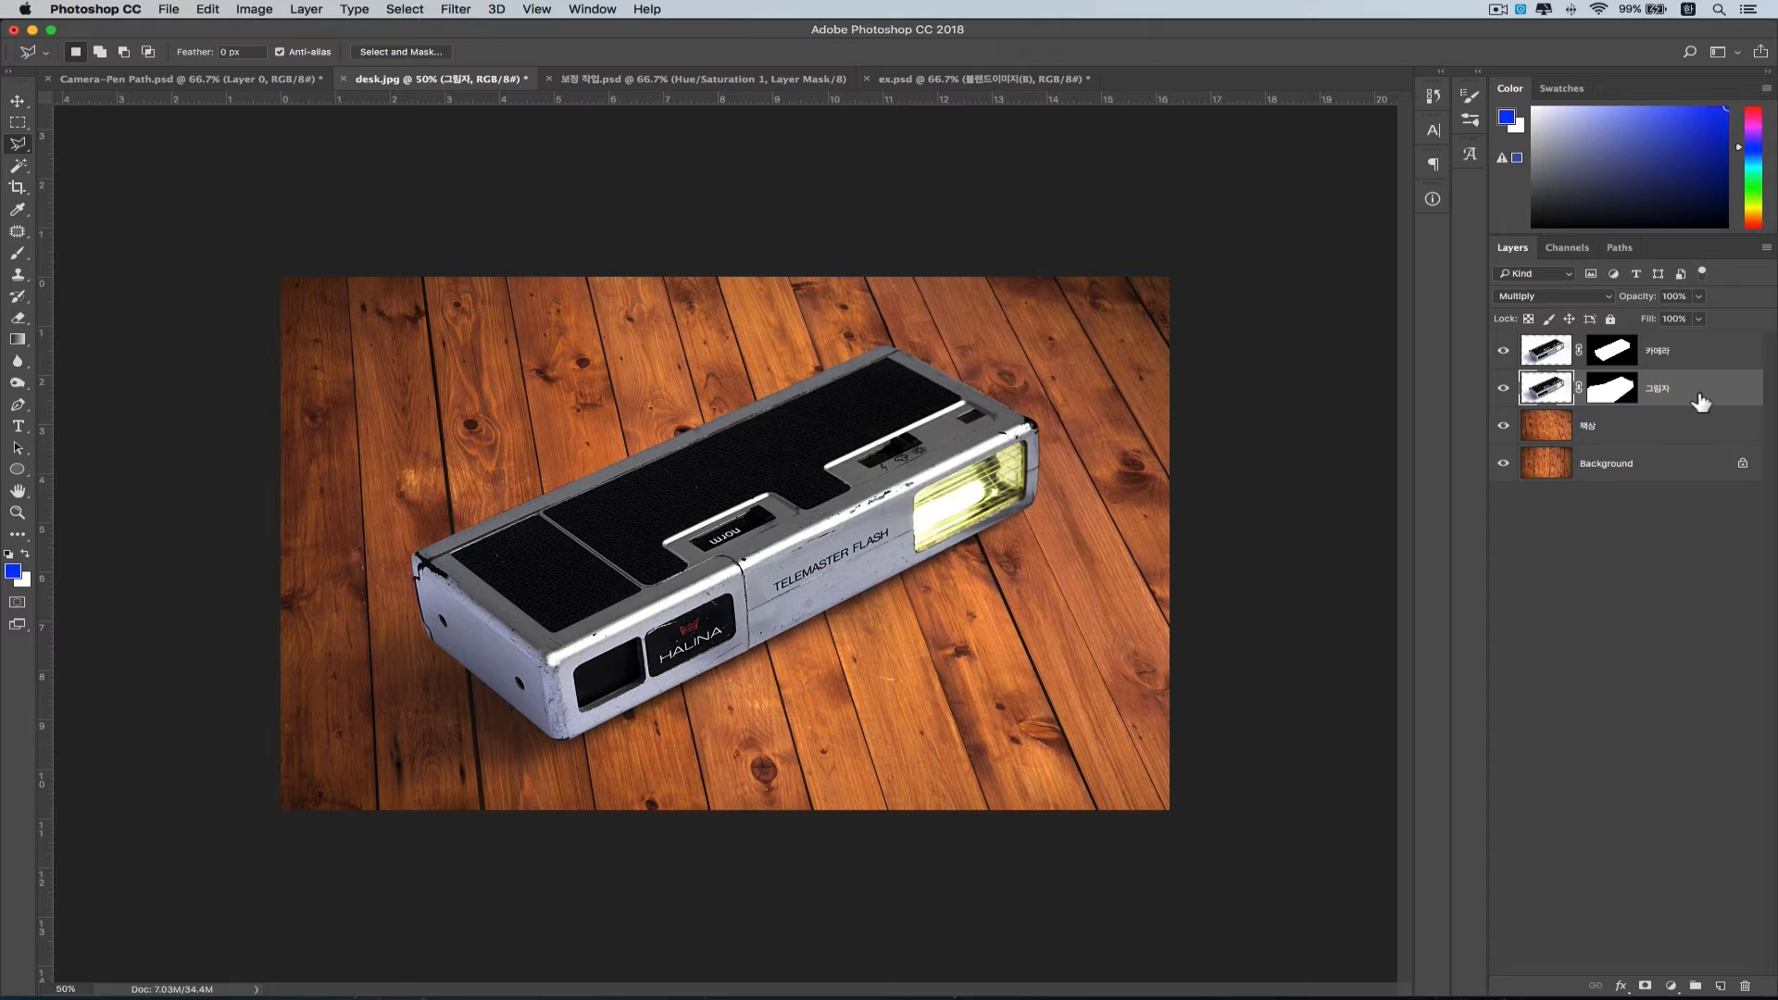
# - Switch to ex.psd and examine how the gradient layer 블렌드이미지(B) and the red layer 베이스이미지(A) are stacked by swapping their order and restoring it
pyautogui.click(1042, 82)
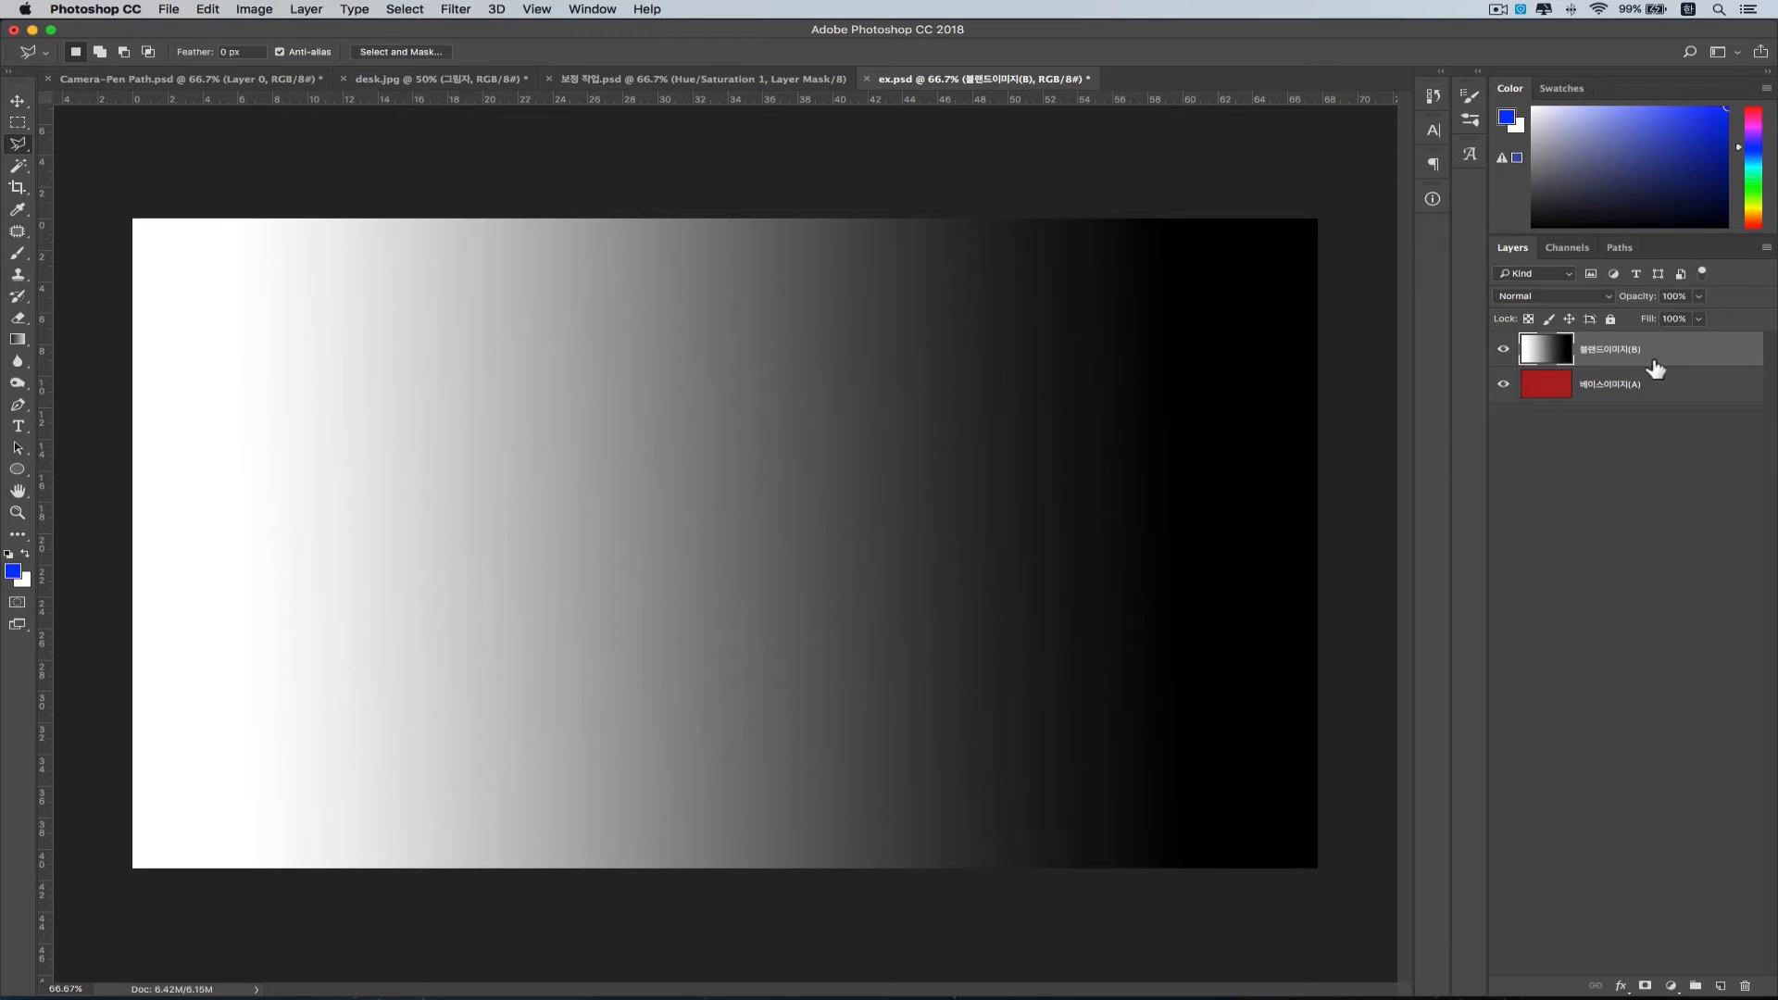
pyautogui.click(1606, 389)
pyautogui.click(1502, 350)
pyautogui.moveTo(1622, 359); pyautogui.dragTo(1599, 417)
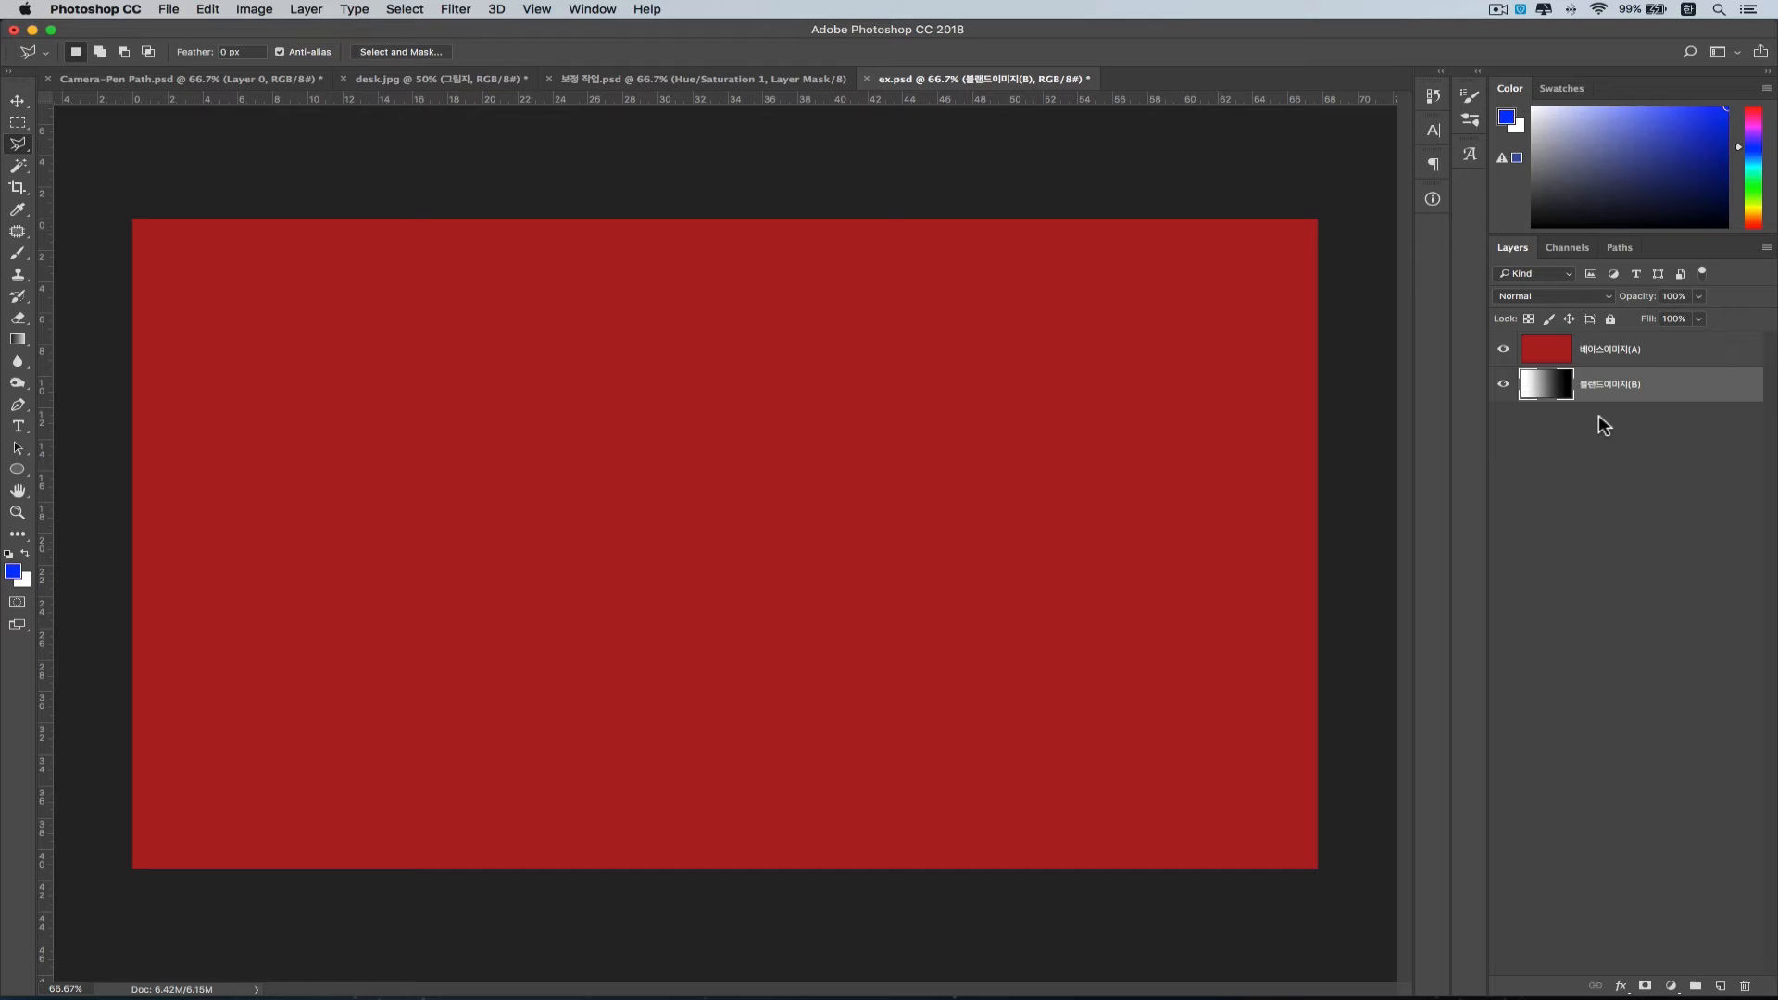
pyautogui.moveTo(1599, 417); pyautogui.dragTo(1611, 352)
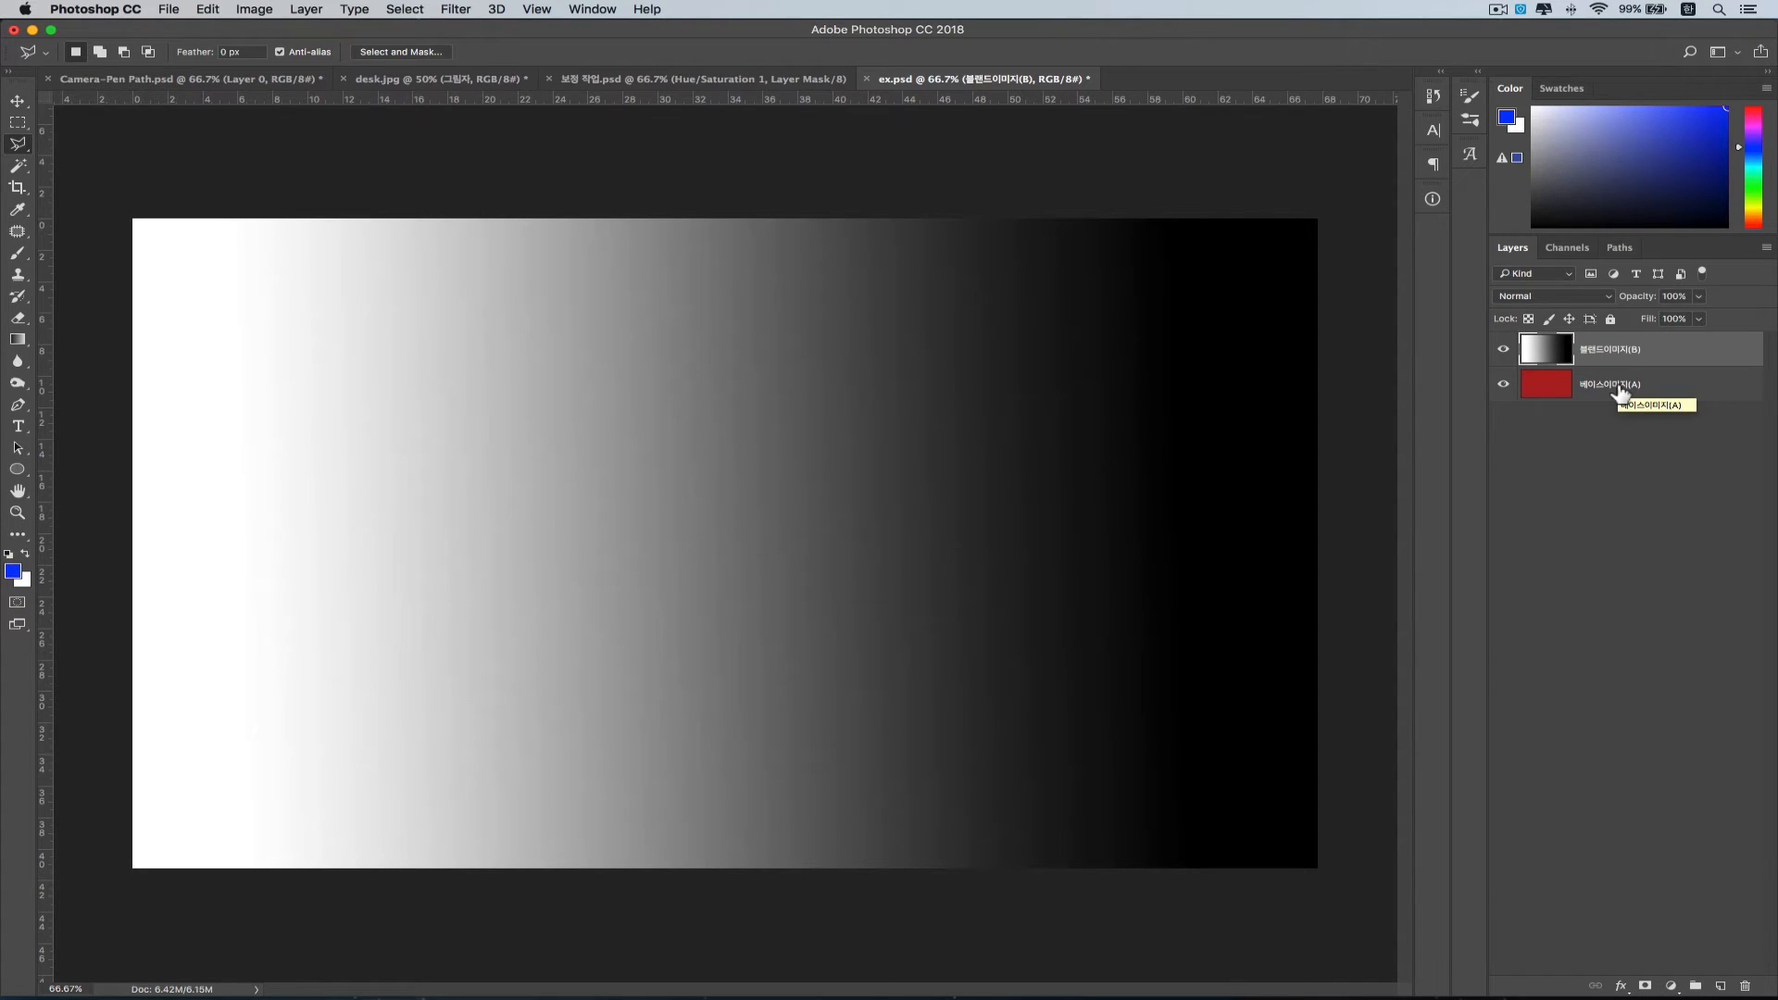
# - Try Multiply on the 블렌드이미지(B) gradient layer over the red base layer, and return it to Normal
pyautogui.click(1606, 295)
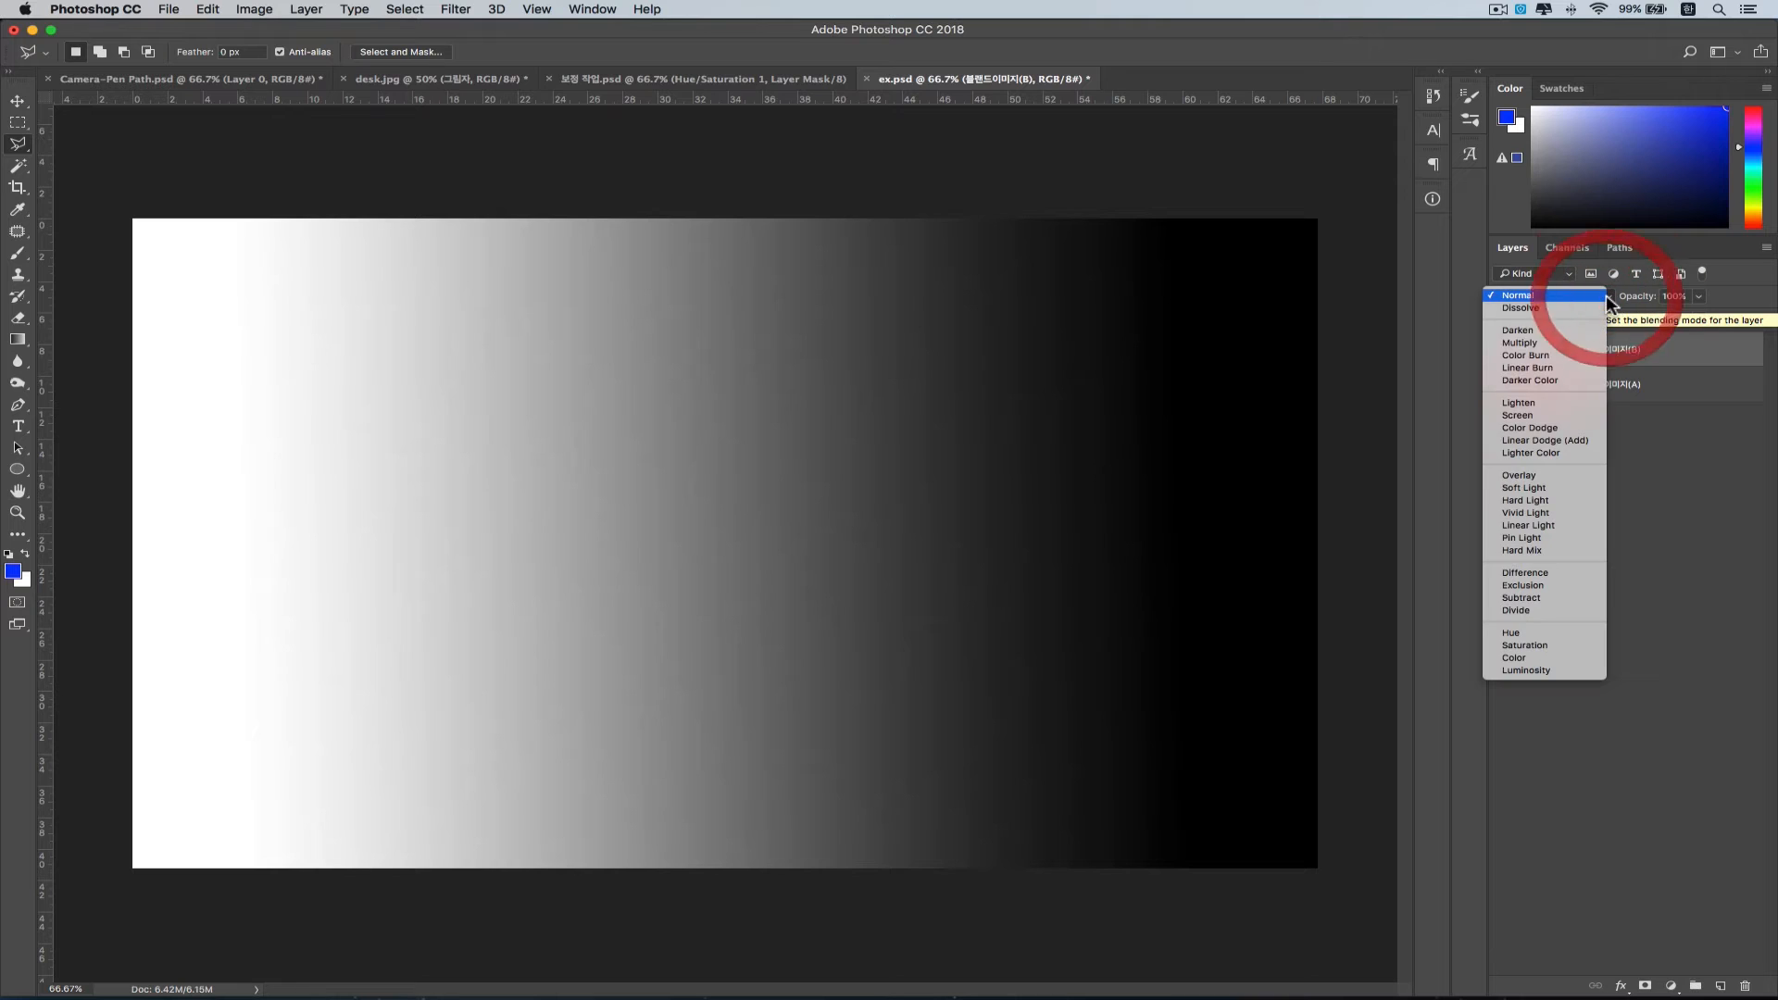
pyautogui.click(1580, 341)
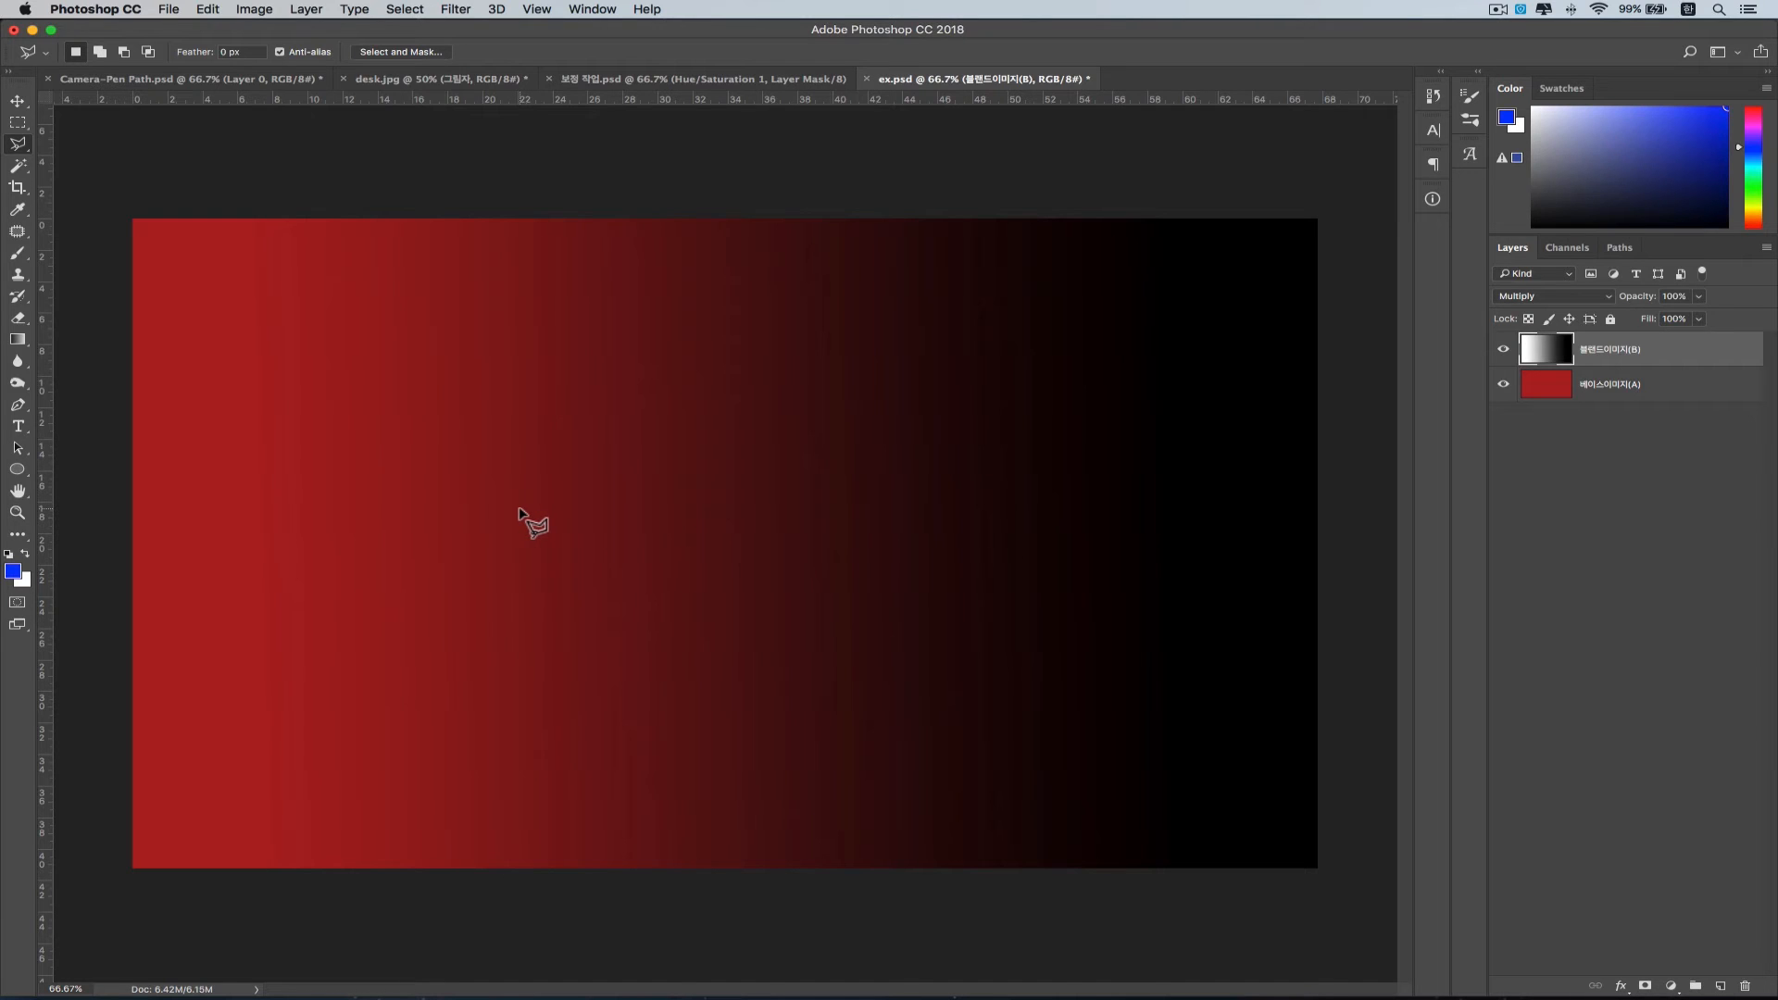
pyautogui.click(1607, 293)
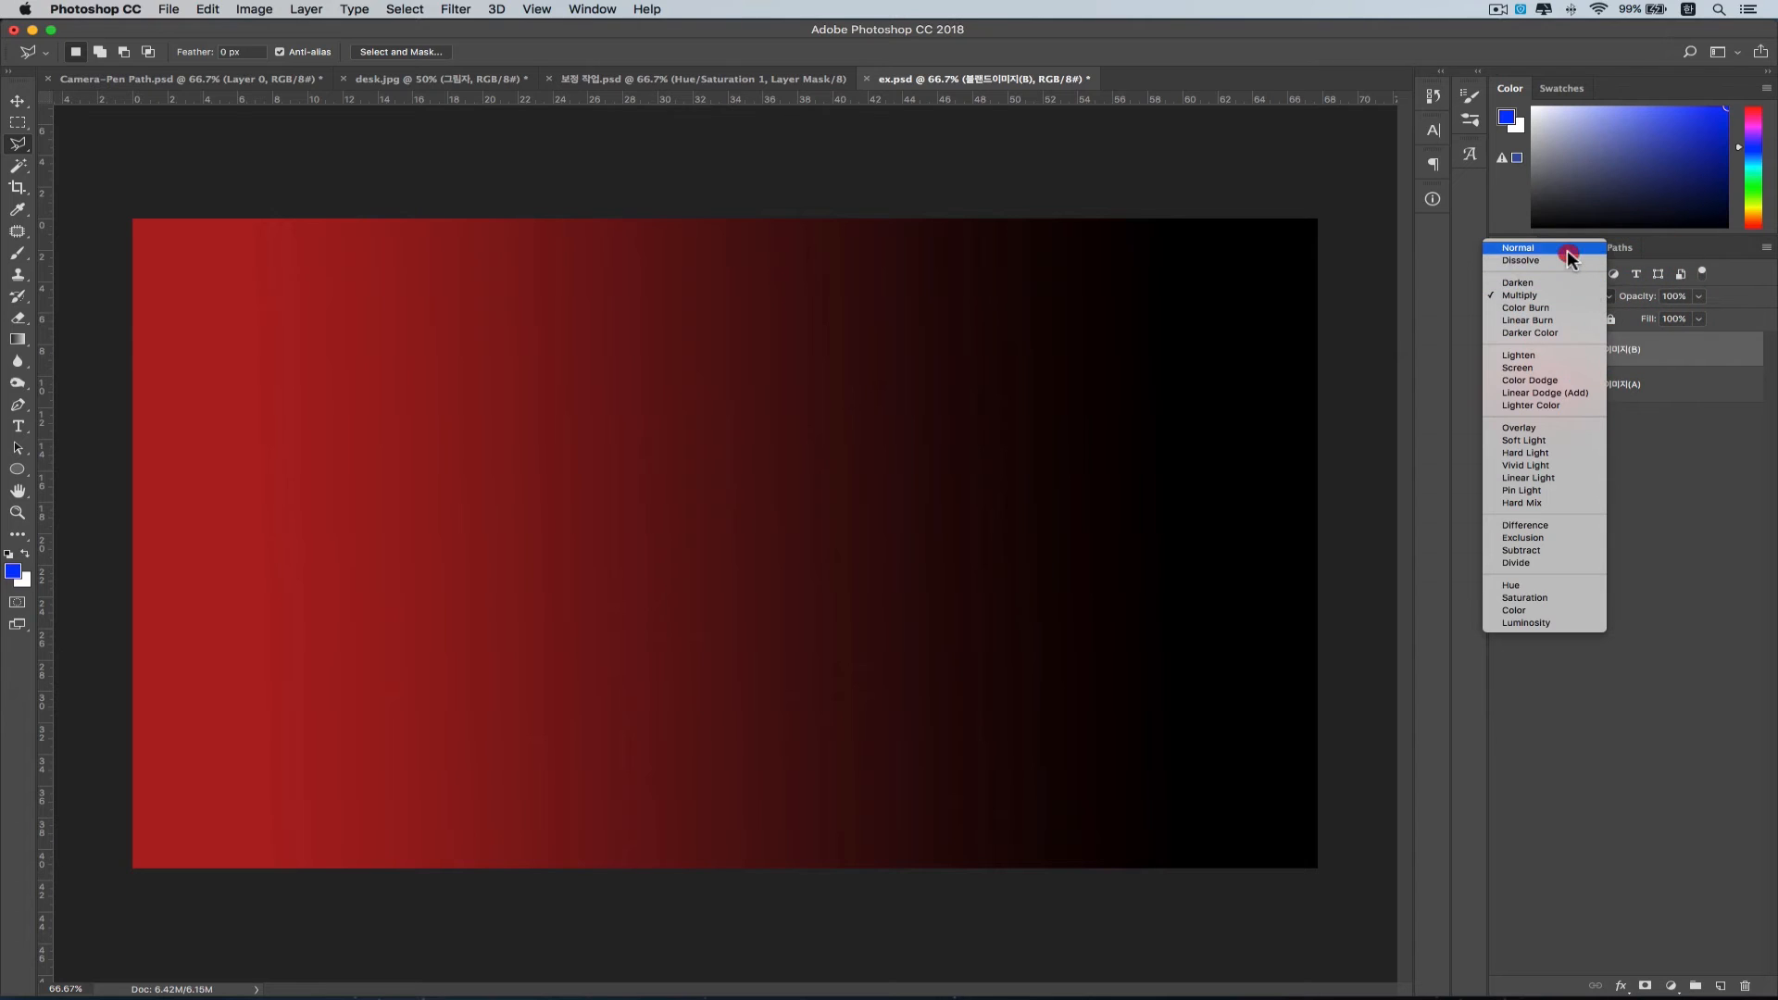
pyautogui.click(1567, 248)
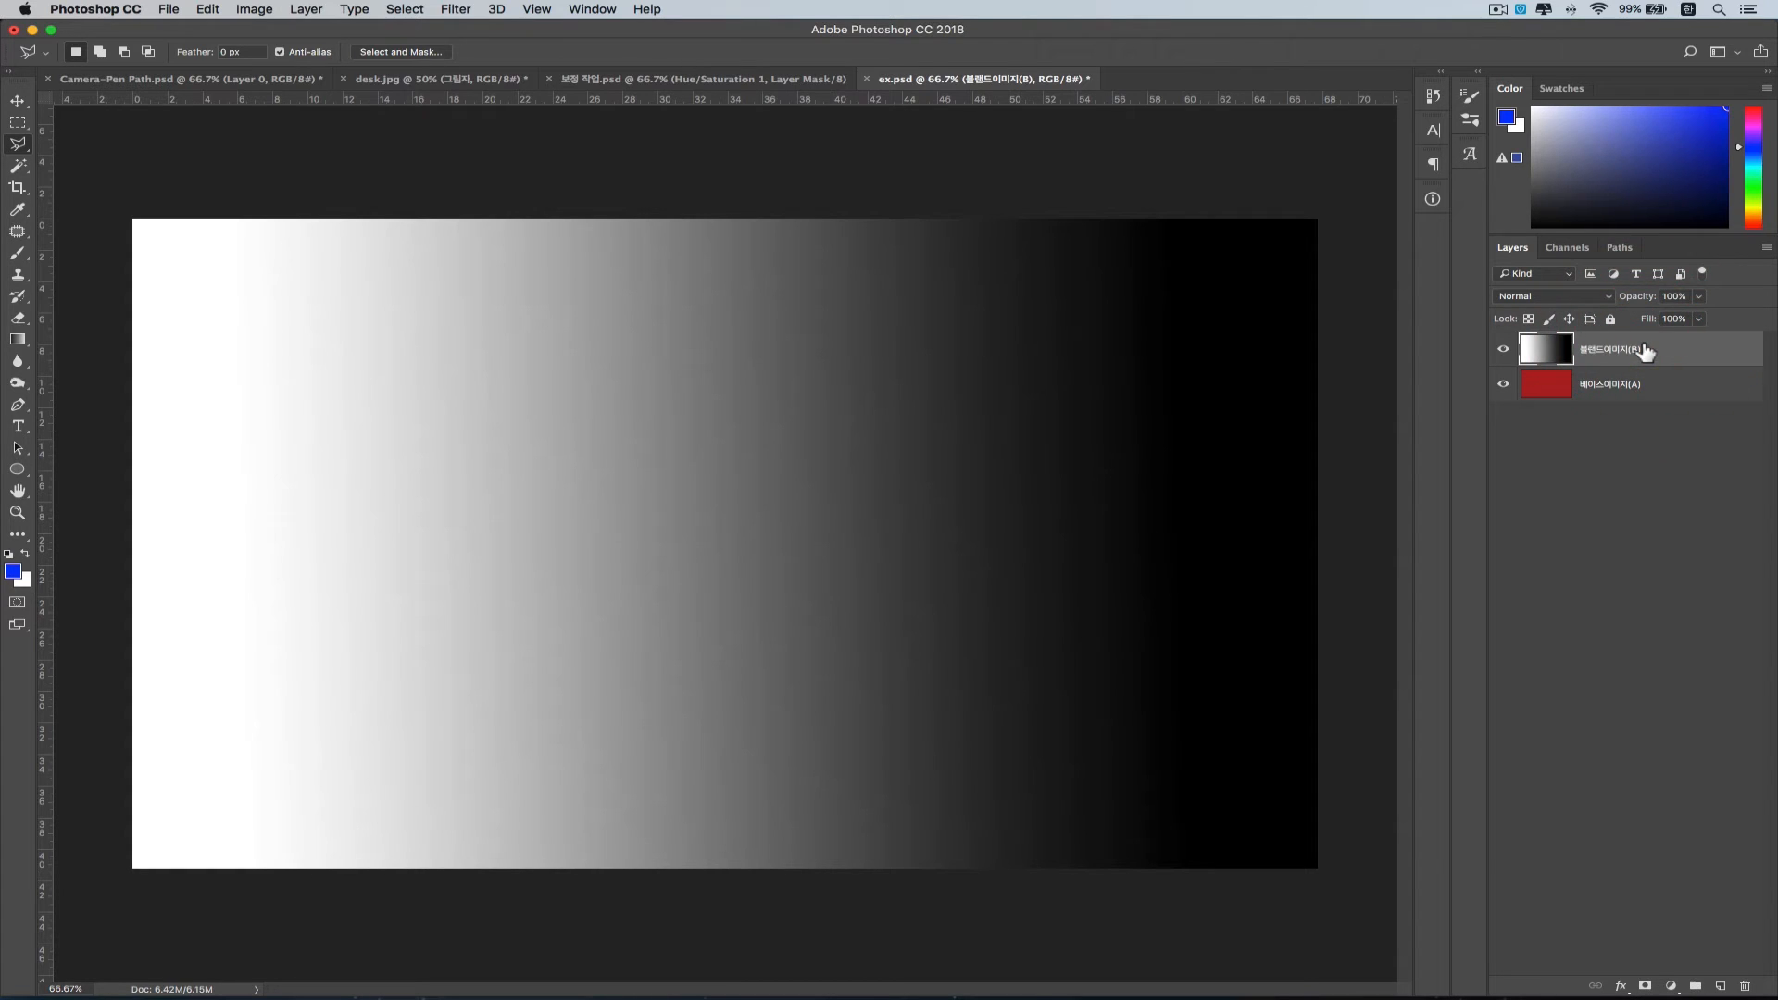
# - Try Multiply on a duplicate of the 블렌드이미지(B) gradient layer, and discard the duplicate
pyautogui.press('super+j')
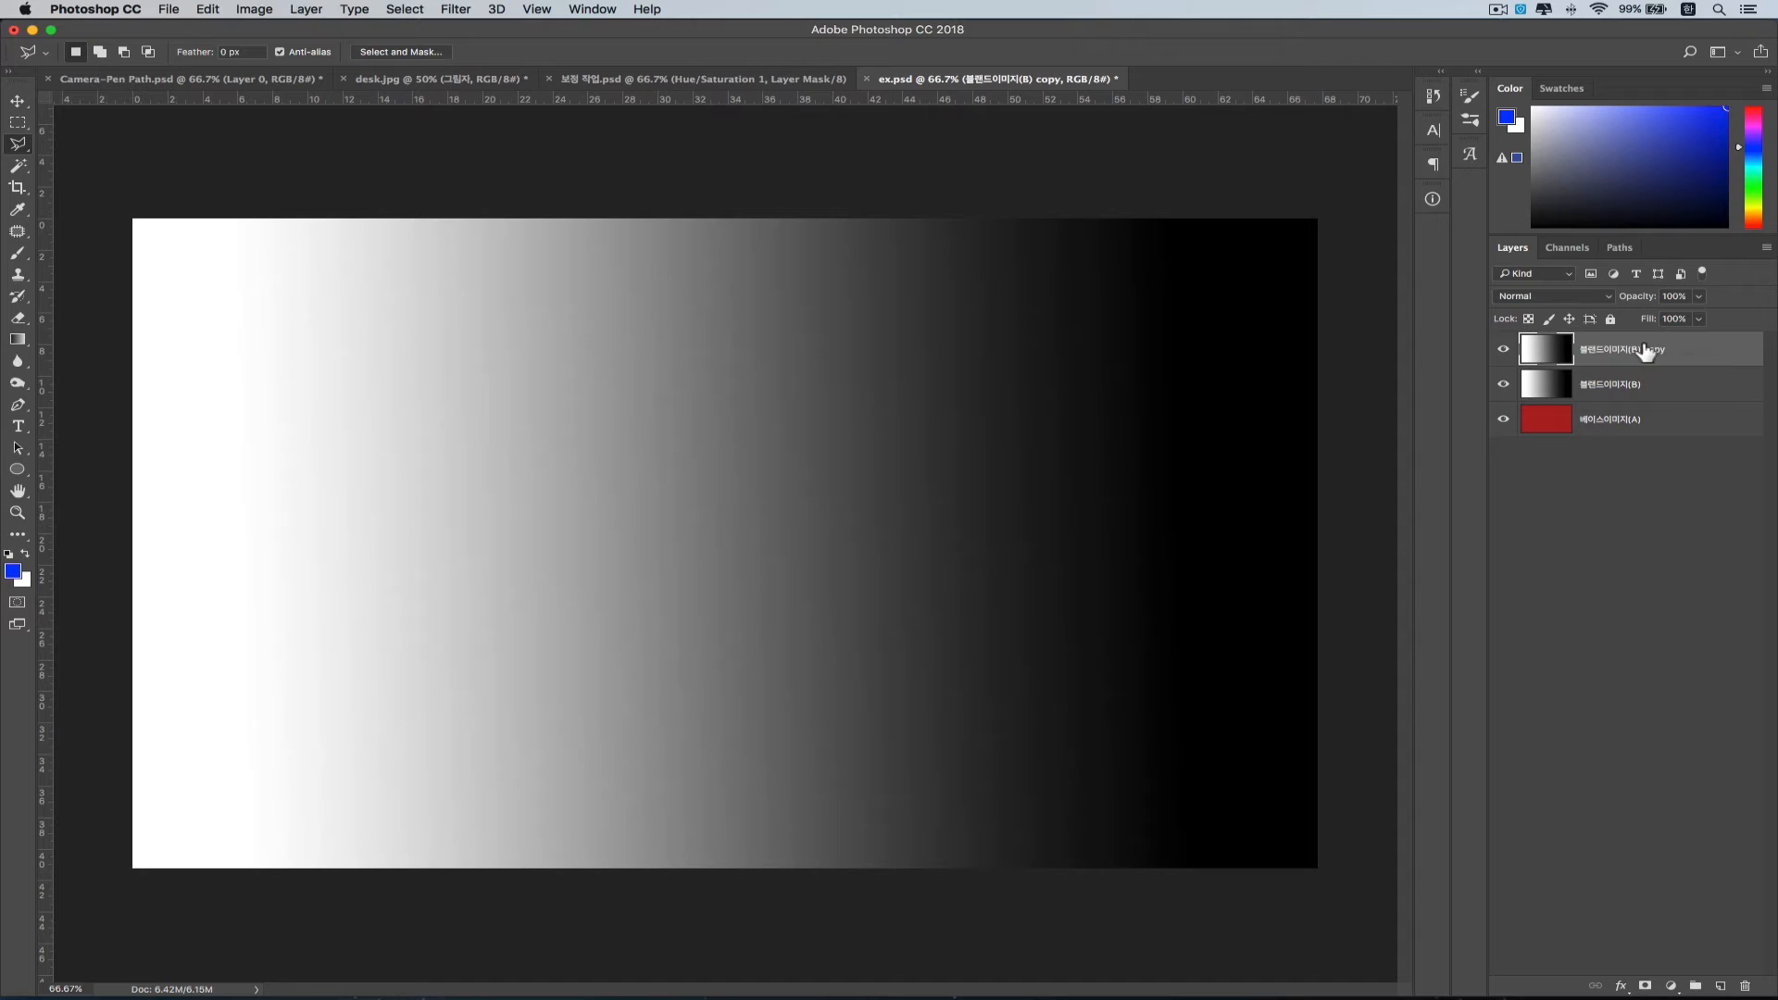
pyautogui.click(1607, 298)
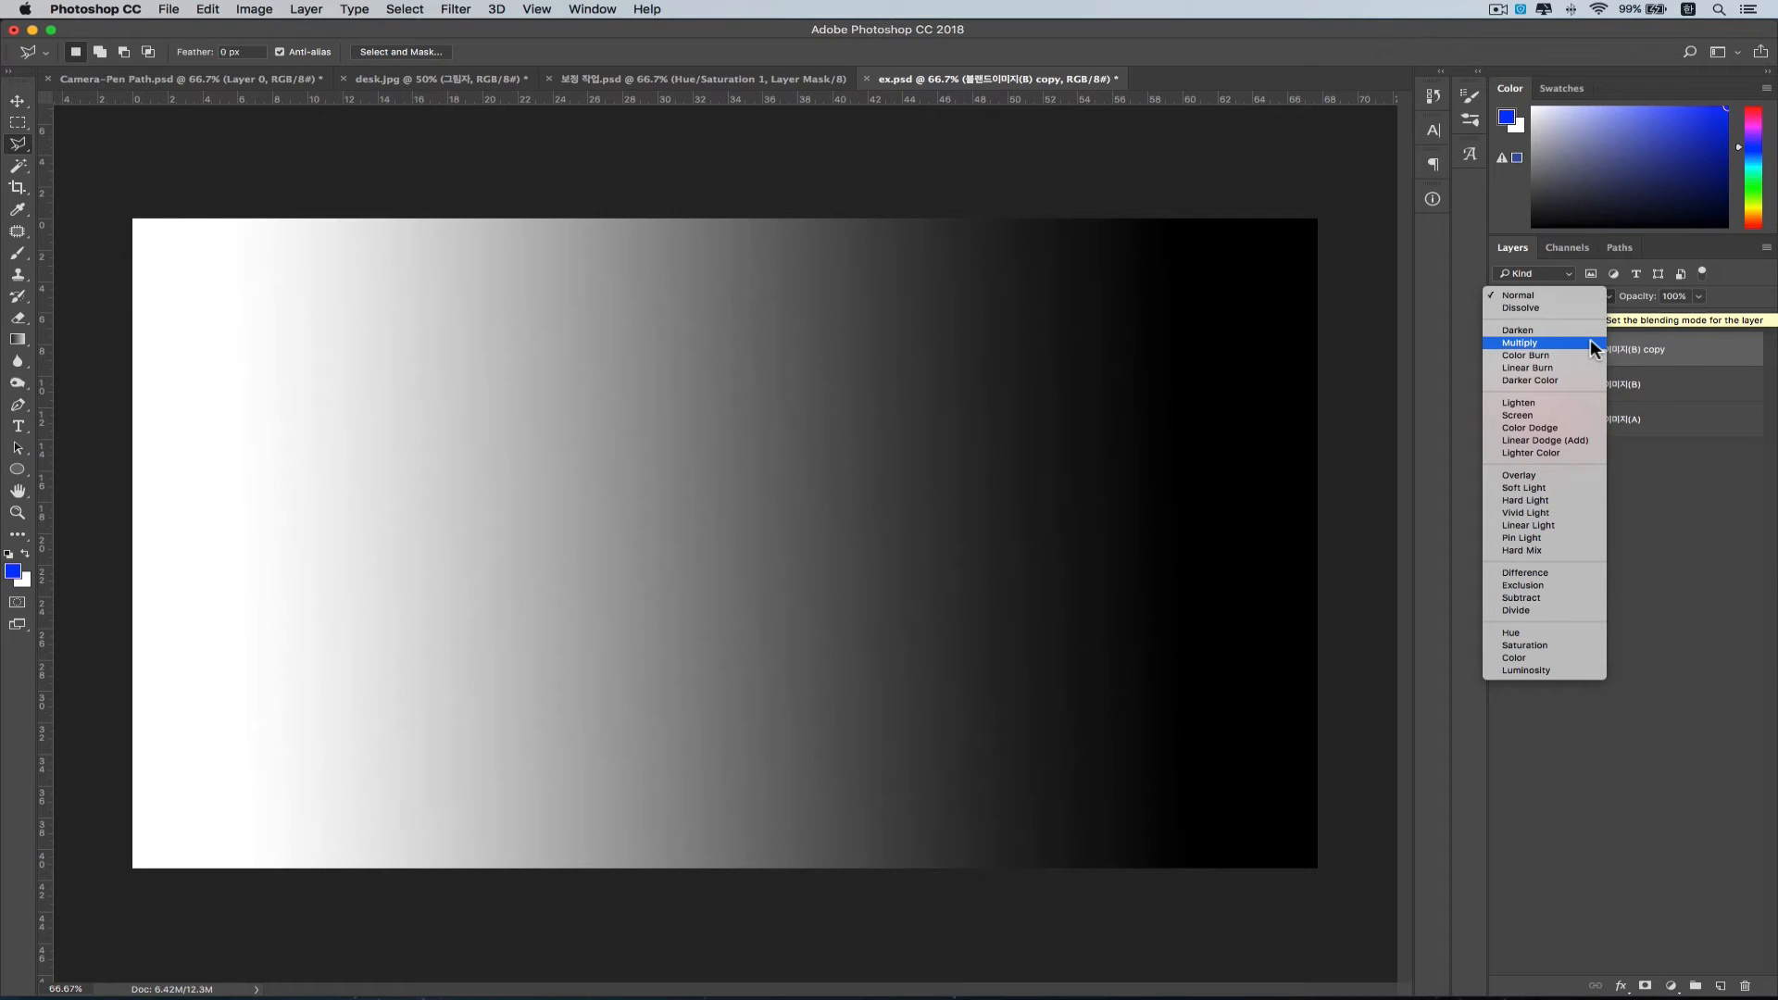
pyautogui.click(1685, 344)
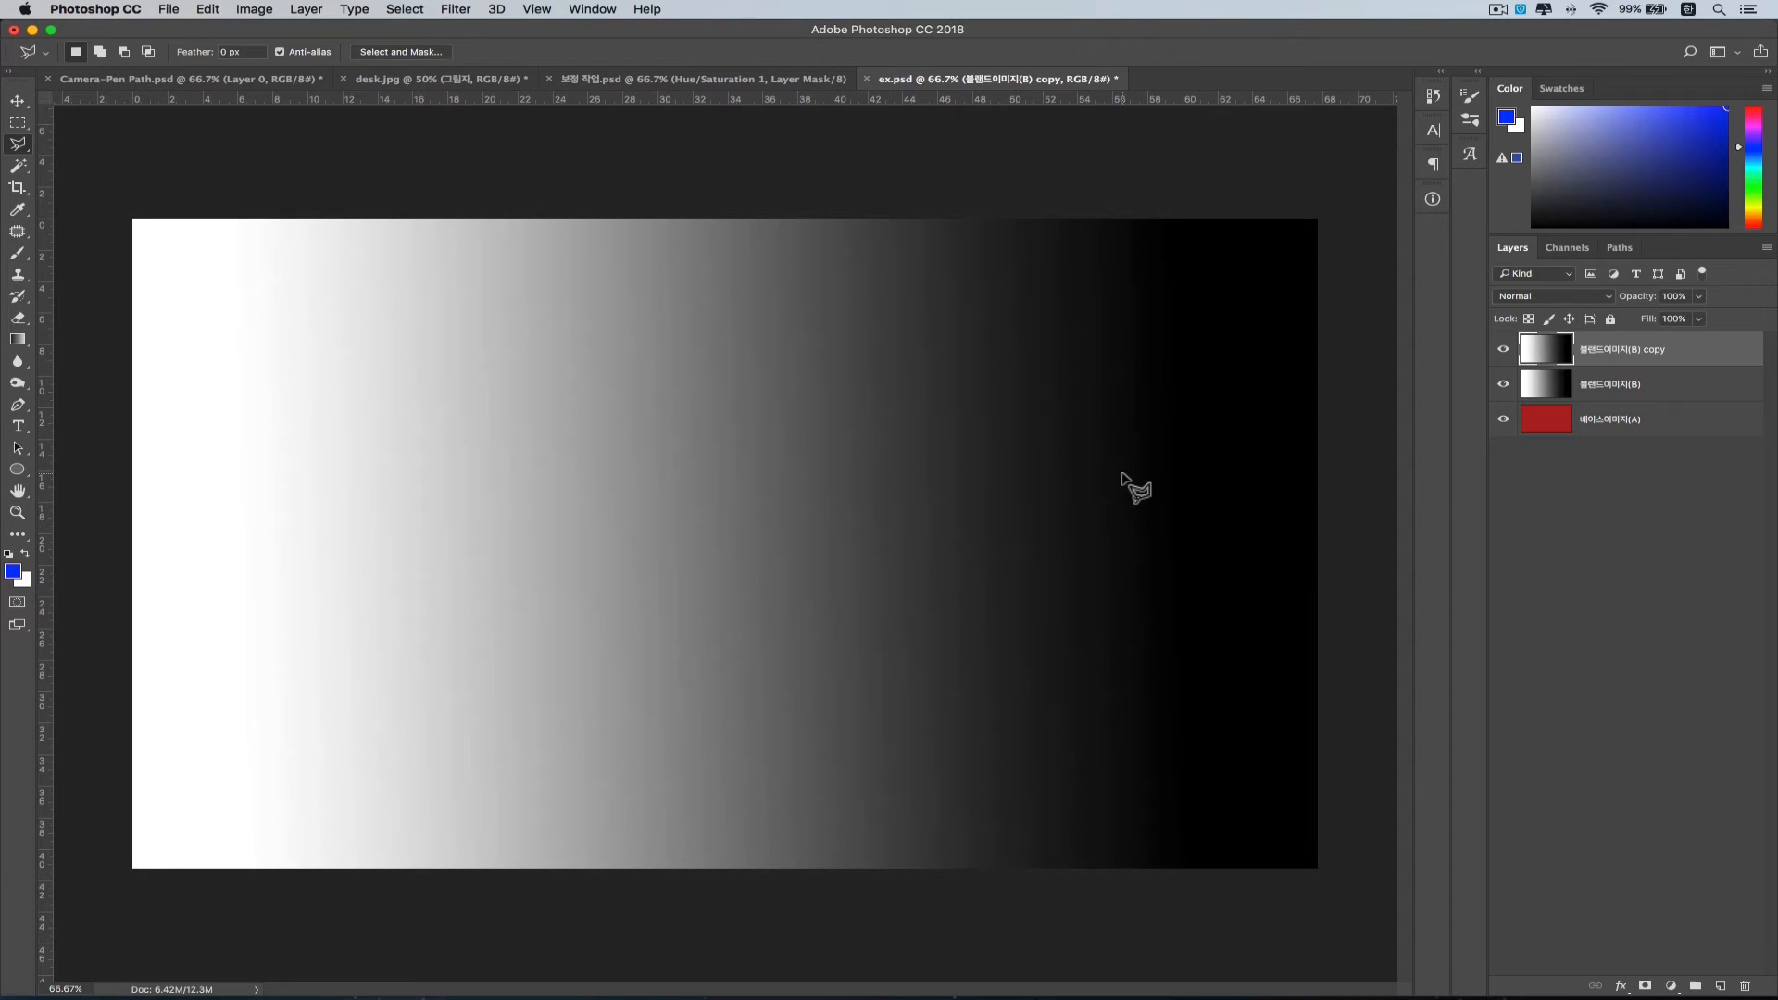
pyautogui.click(1603, 295)
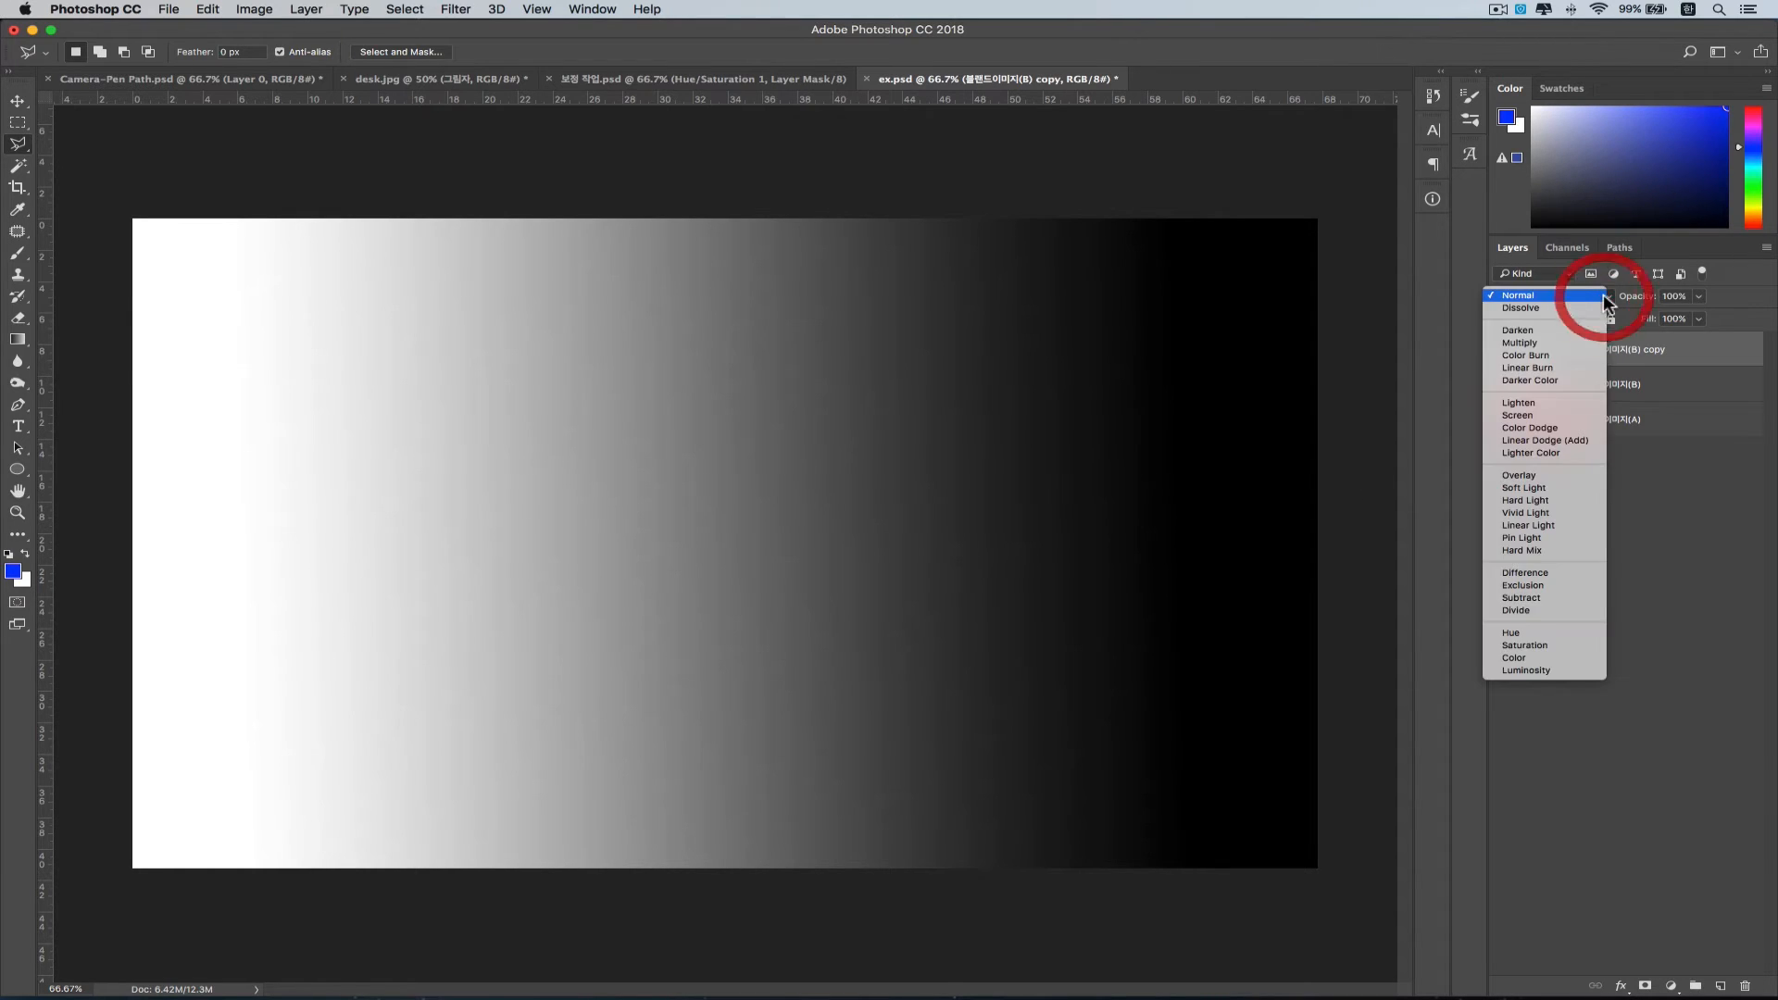
pyautogui.click(1560, 347)
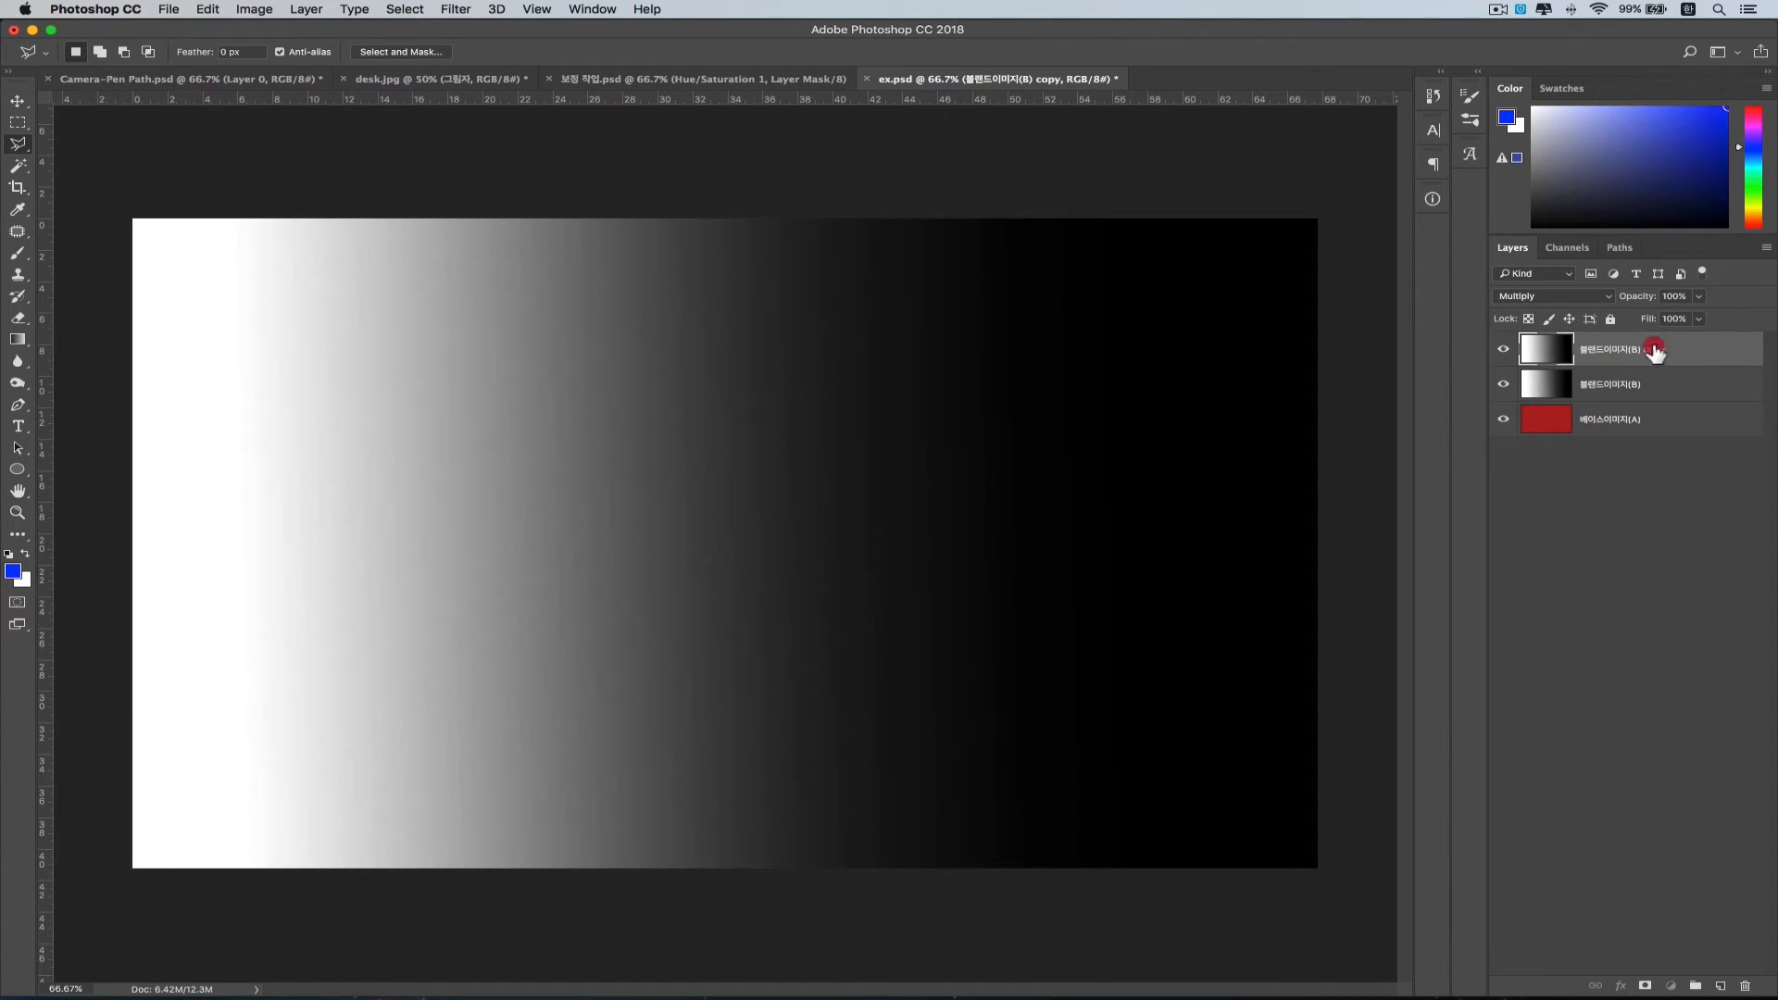
pyautogui.moveTo(1656, 352); pyautogui.dragTo(1743, 983)
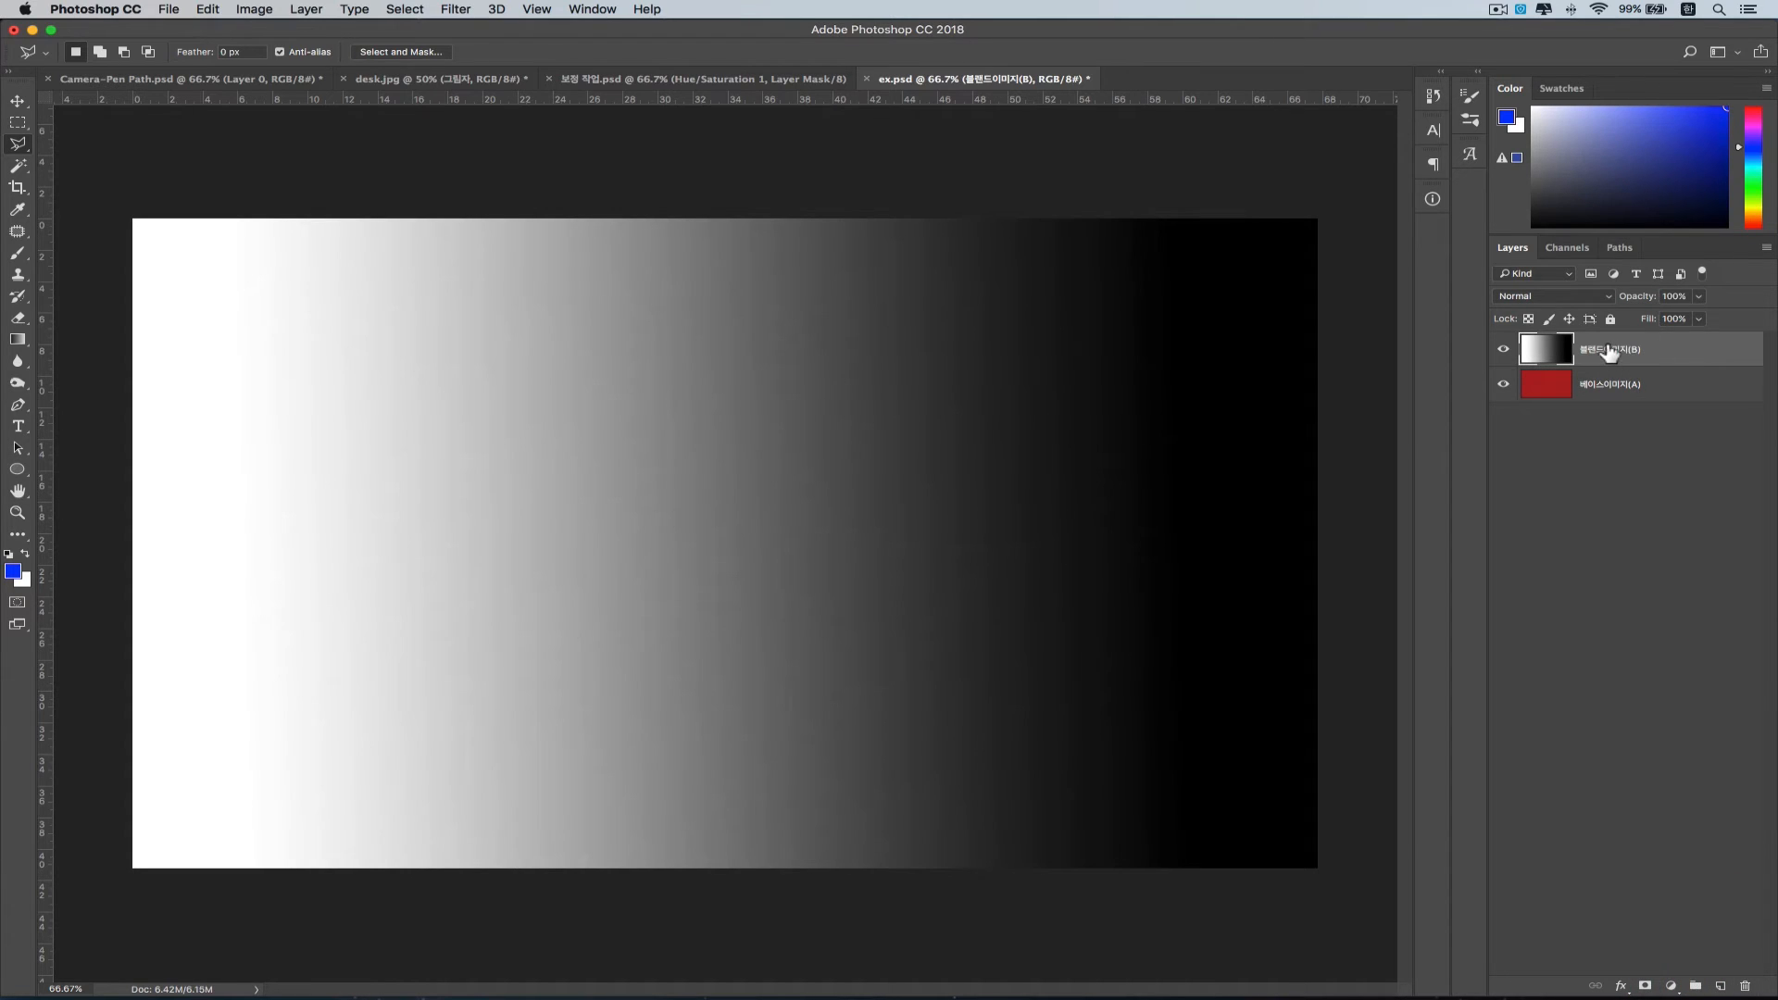
# - Duplicate the 블렌드이미지(B) gradient layer and flip the copy horizontally
pyautogui.moveTo(1611, 349); pyautogui.dragTo(1720, 985)
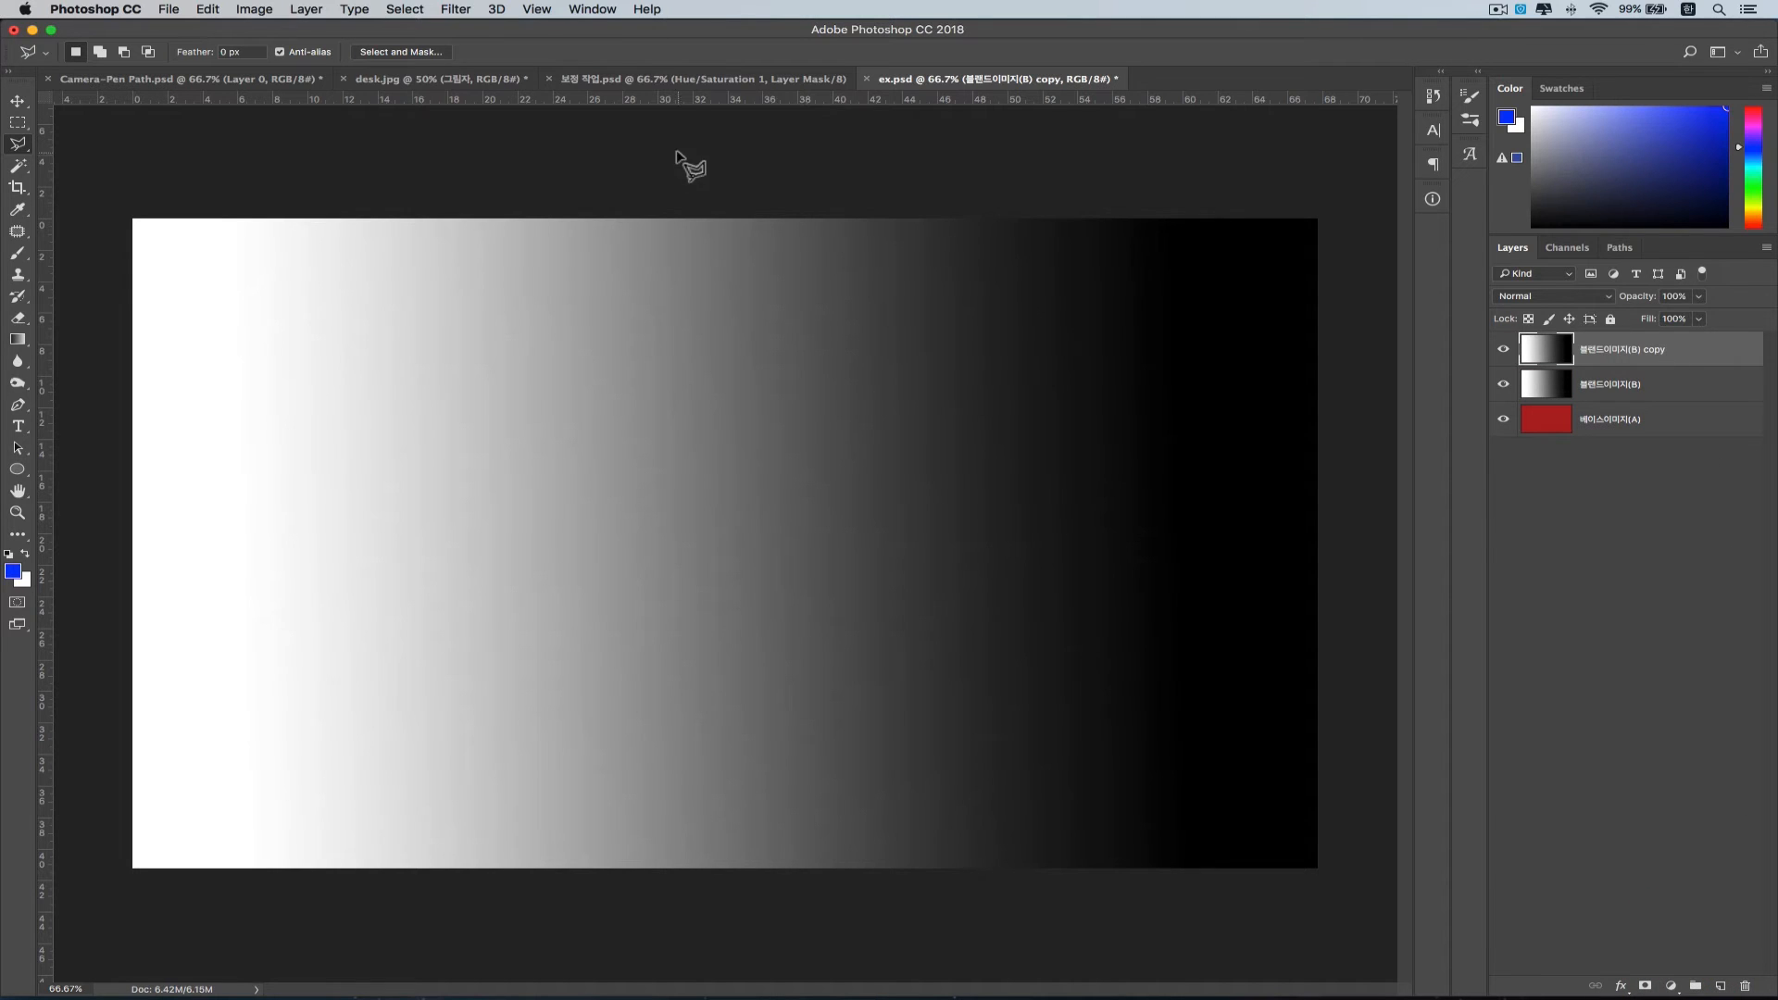
pyautogui.click(211, 9)
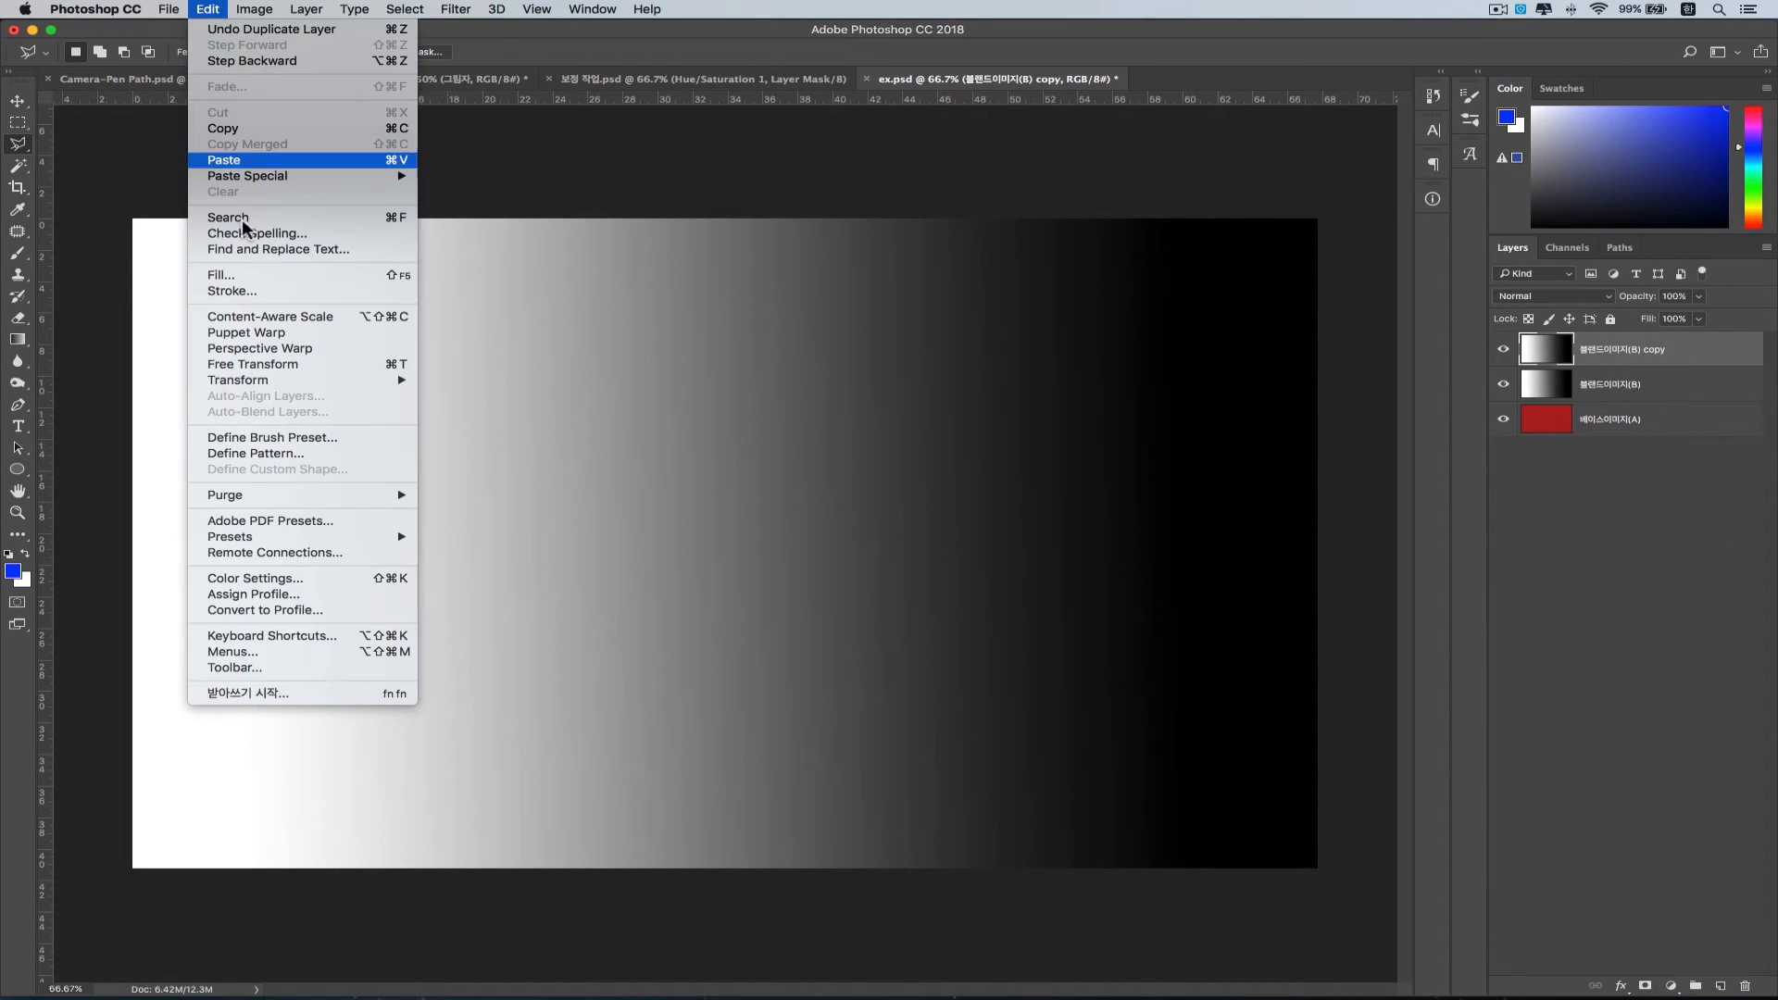
pyautogui.moveTo(262, 381)
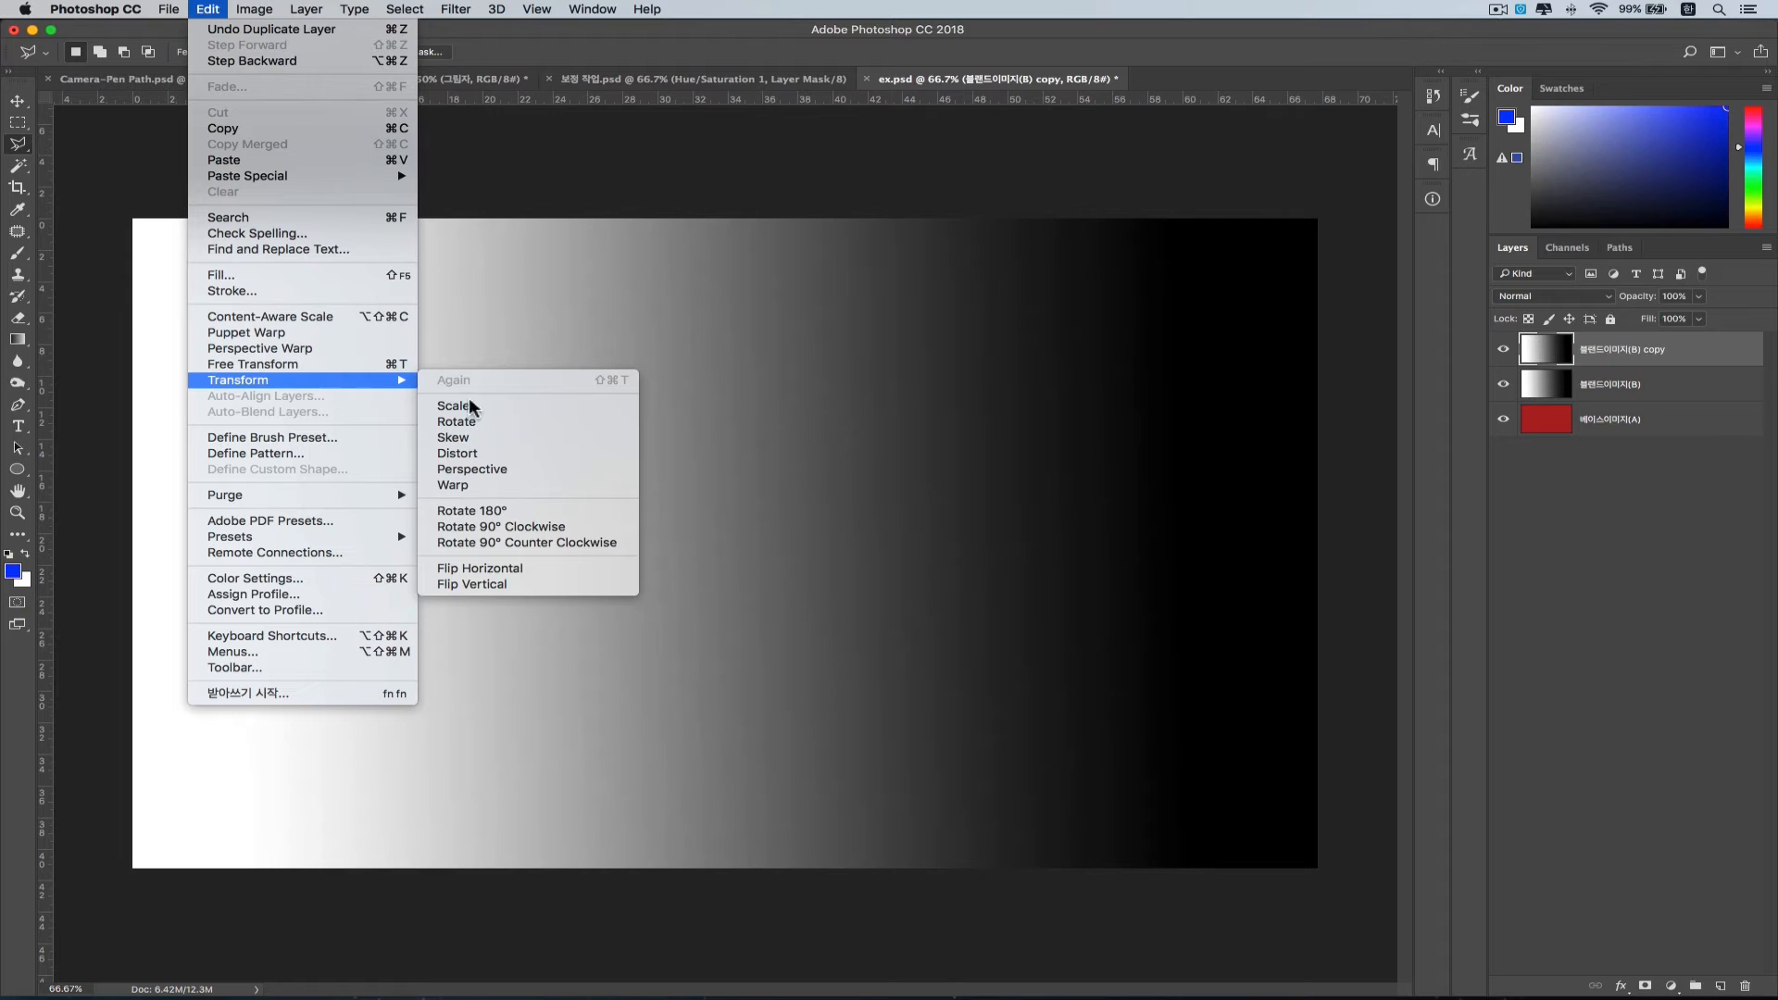
pyautogui.click(526, 569)
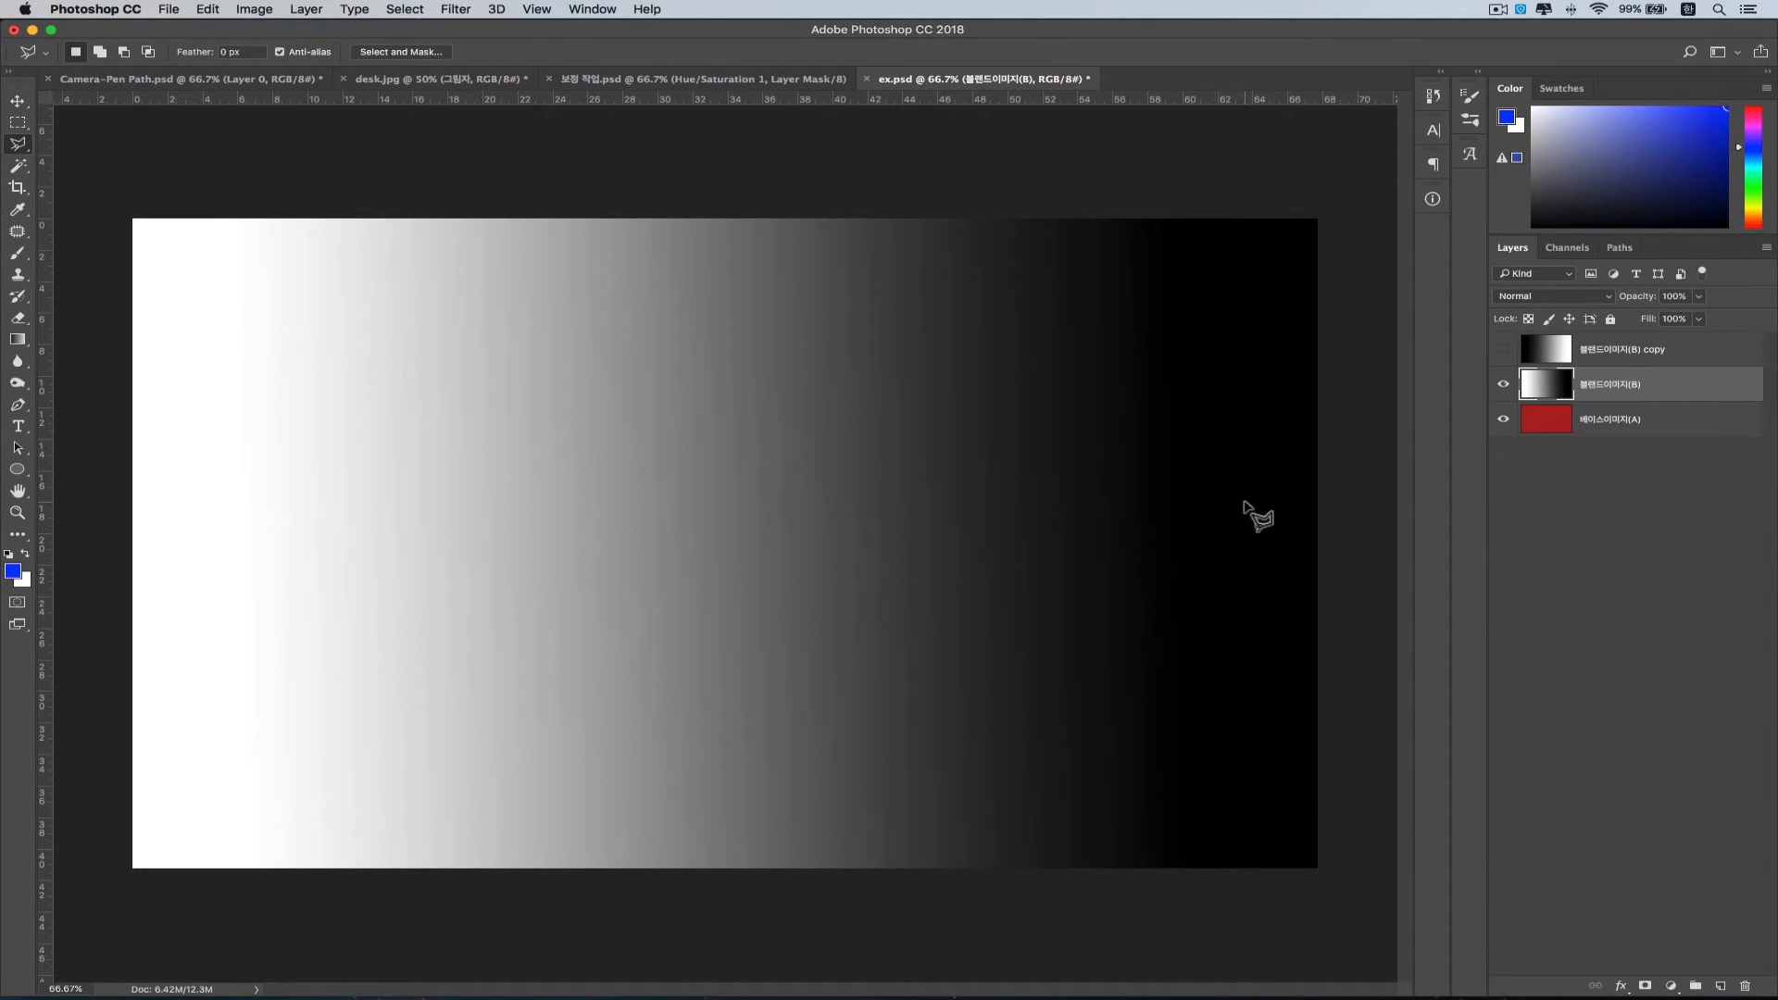
# - Compare the flipped gradient copy with the original gradient beneath it, and set the copy's blend mode to Multiply
pyautogui.click(1503, 352)
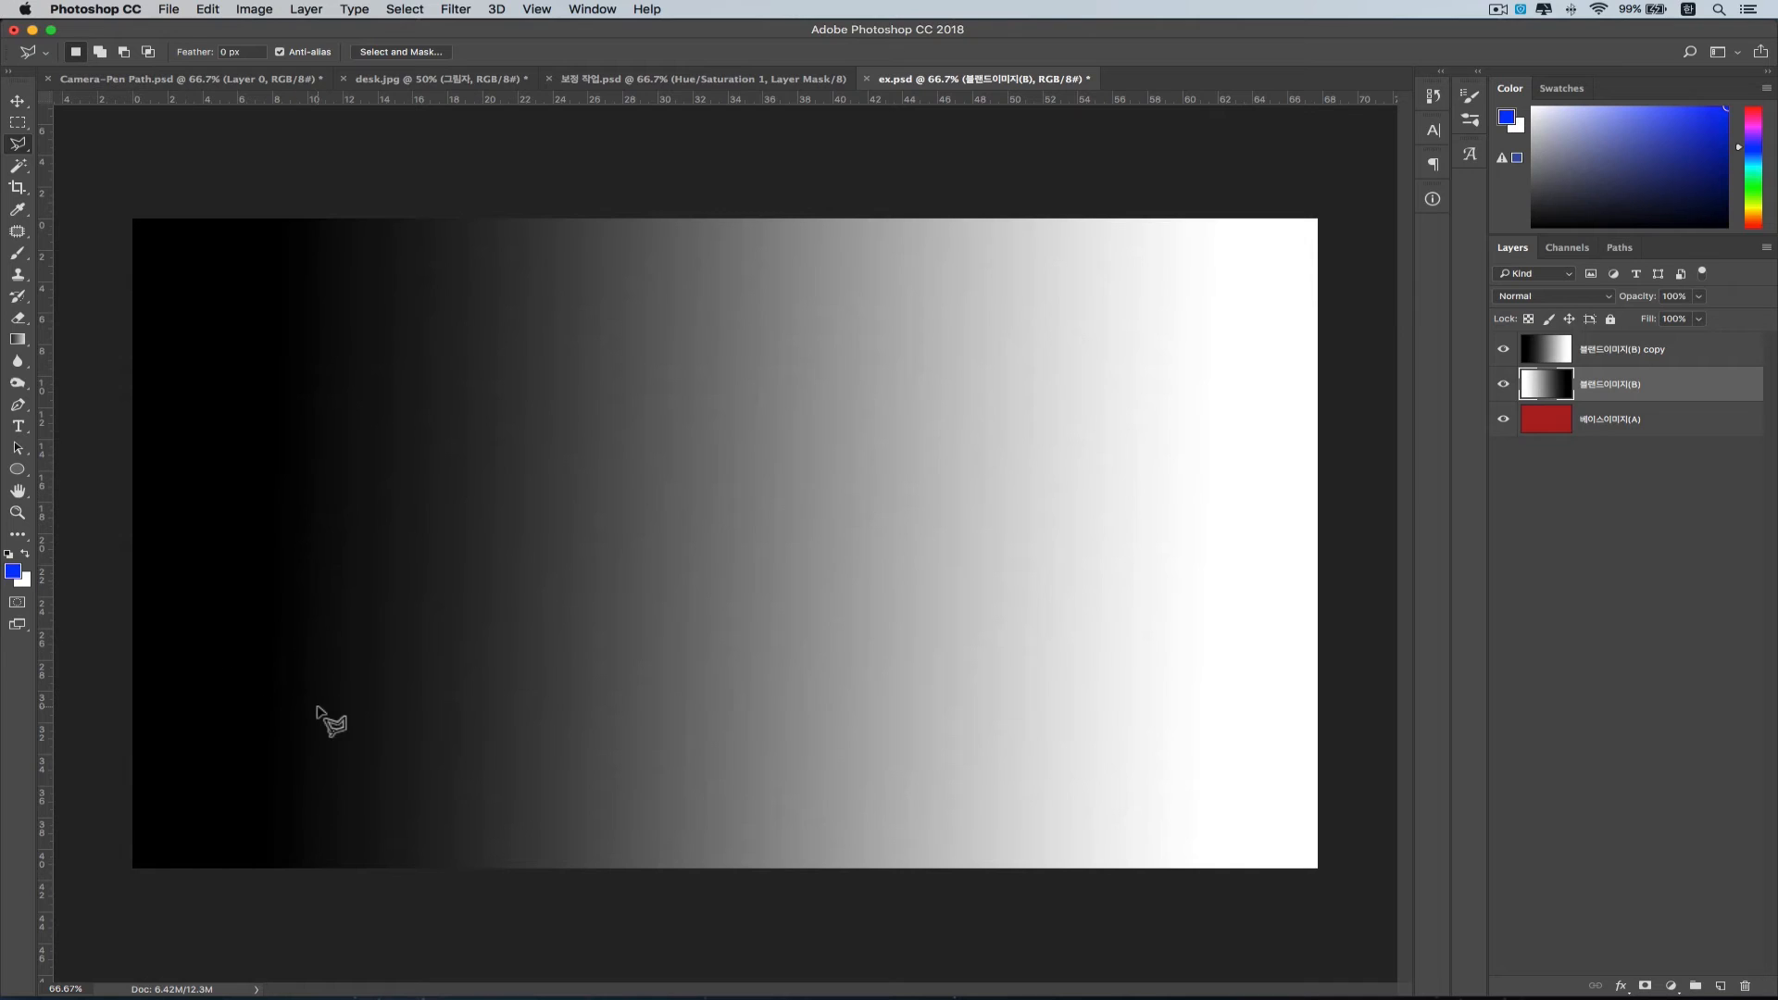
pyautogui.click(1632, 352)
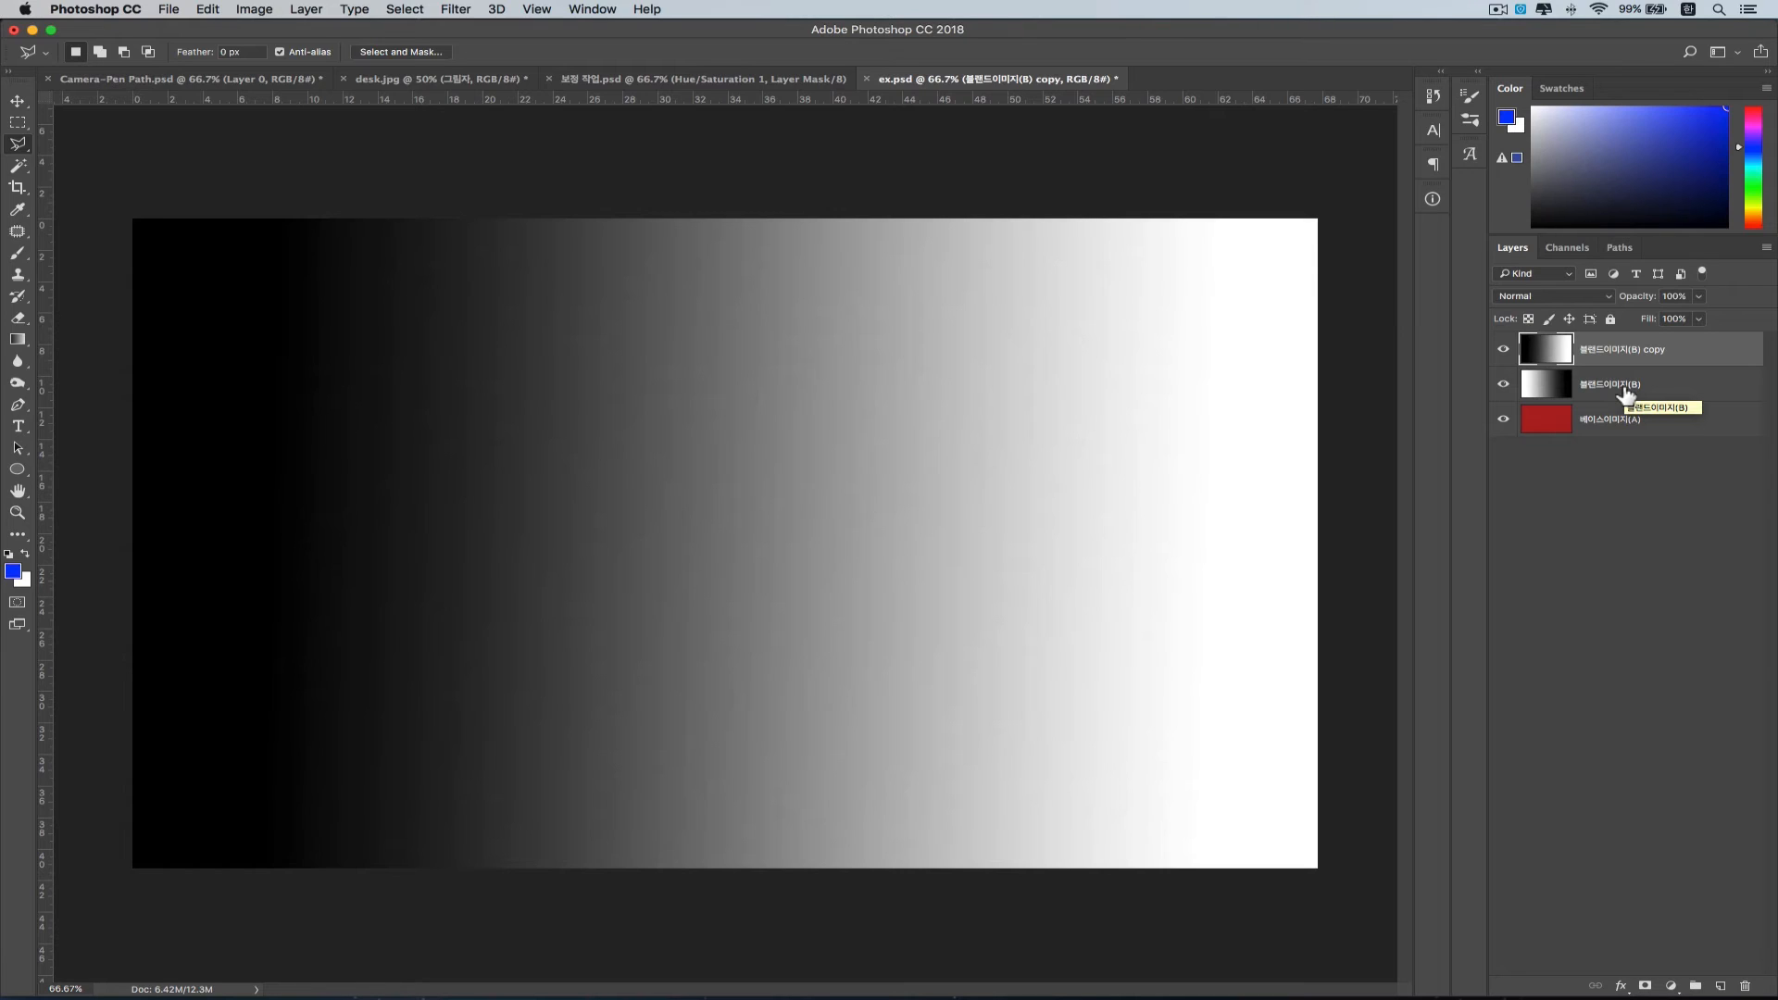
pyautogui.click(1580, 293)
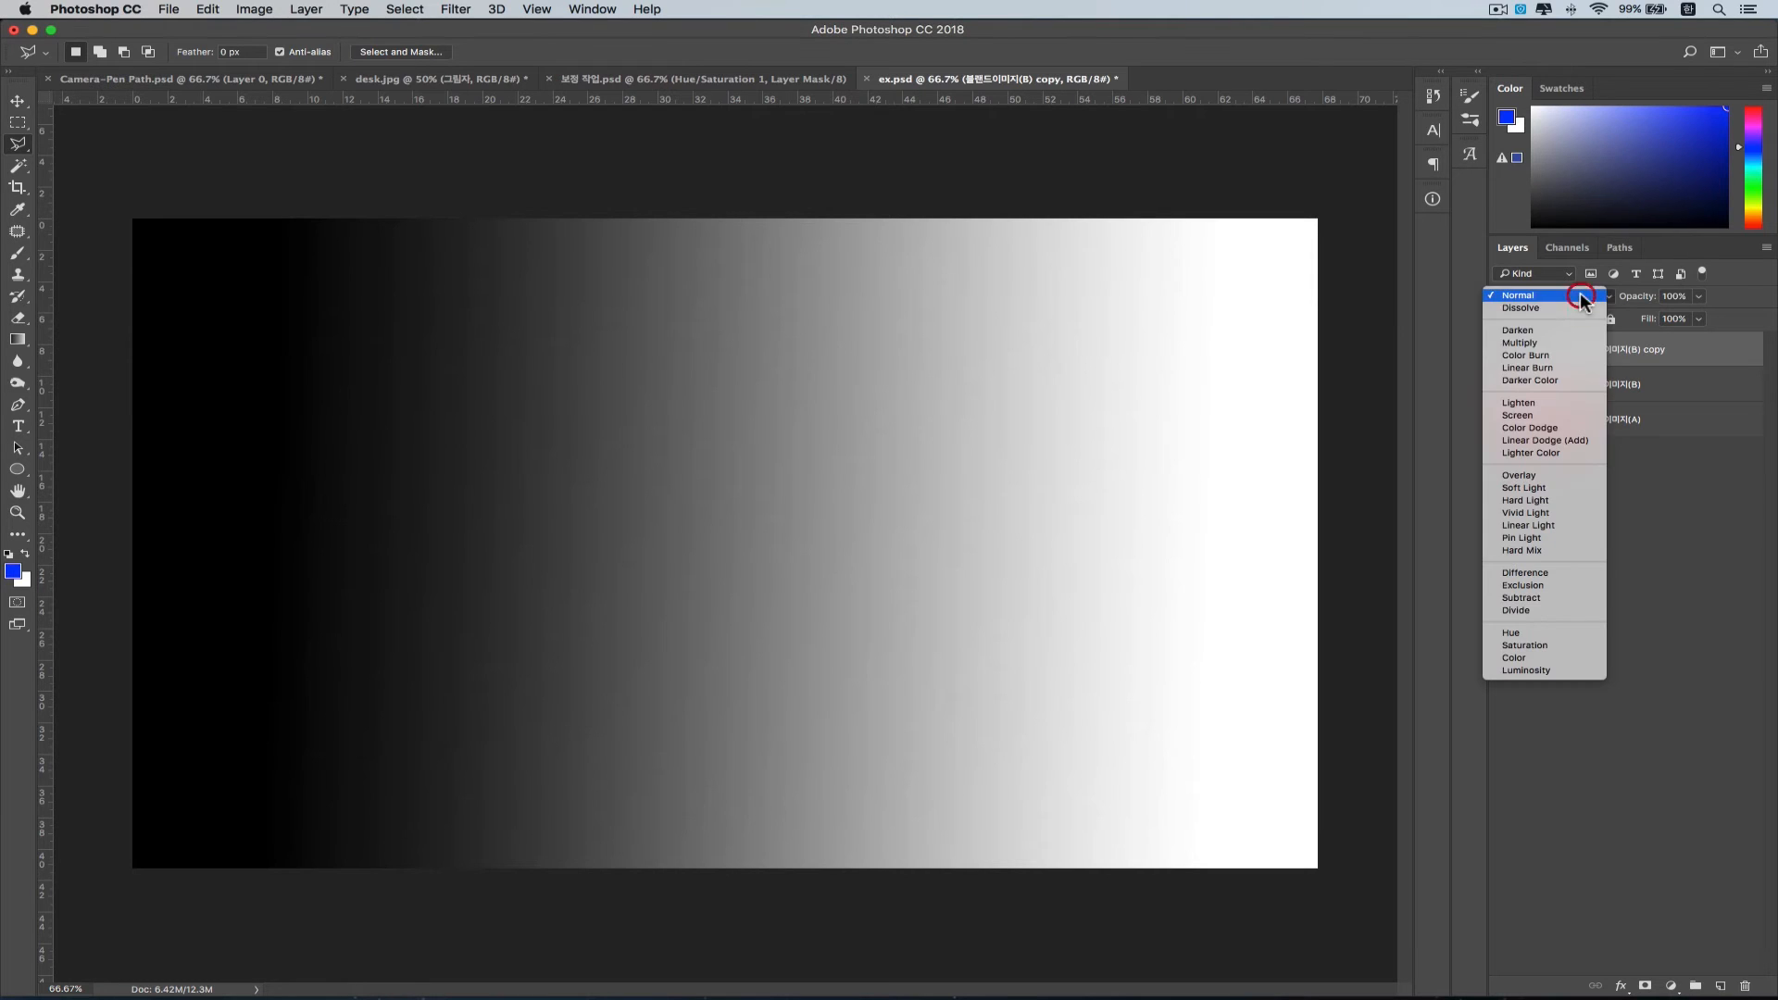
pyautogui.click(1556, 342)
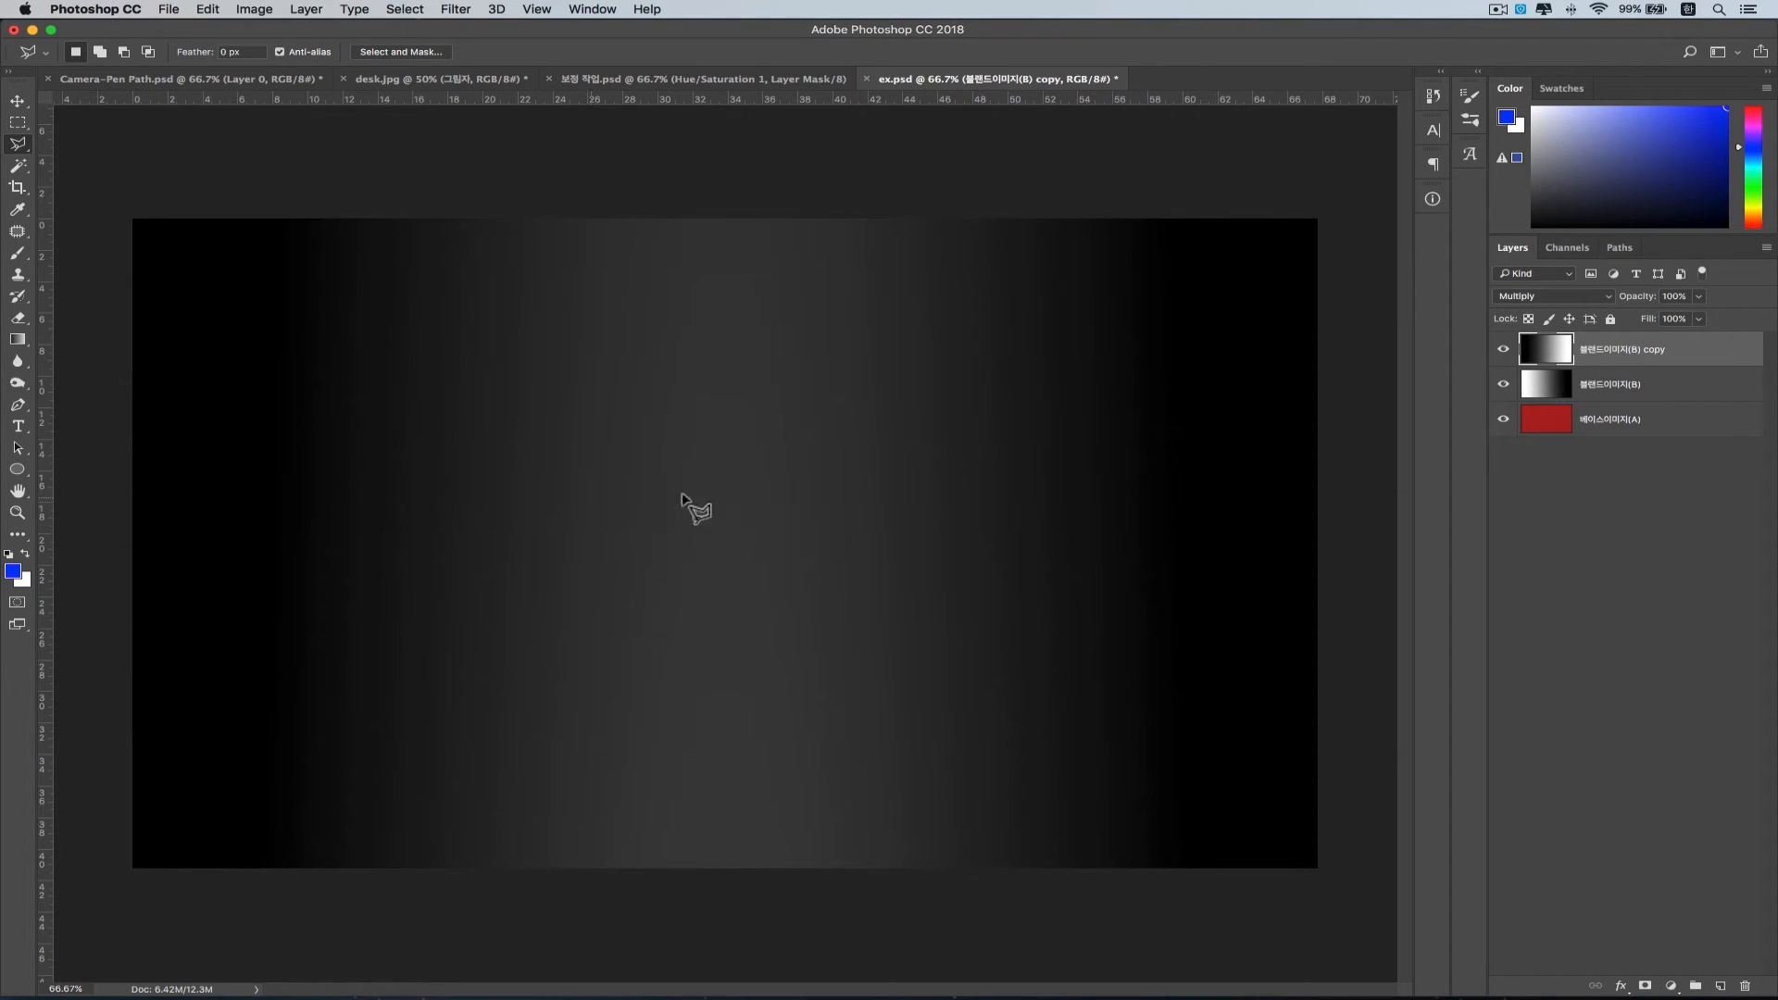
pyautogui.click(1639, 384)
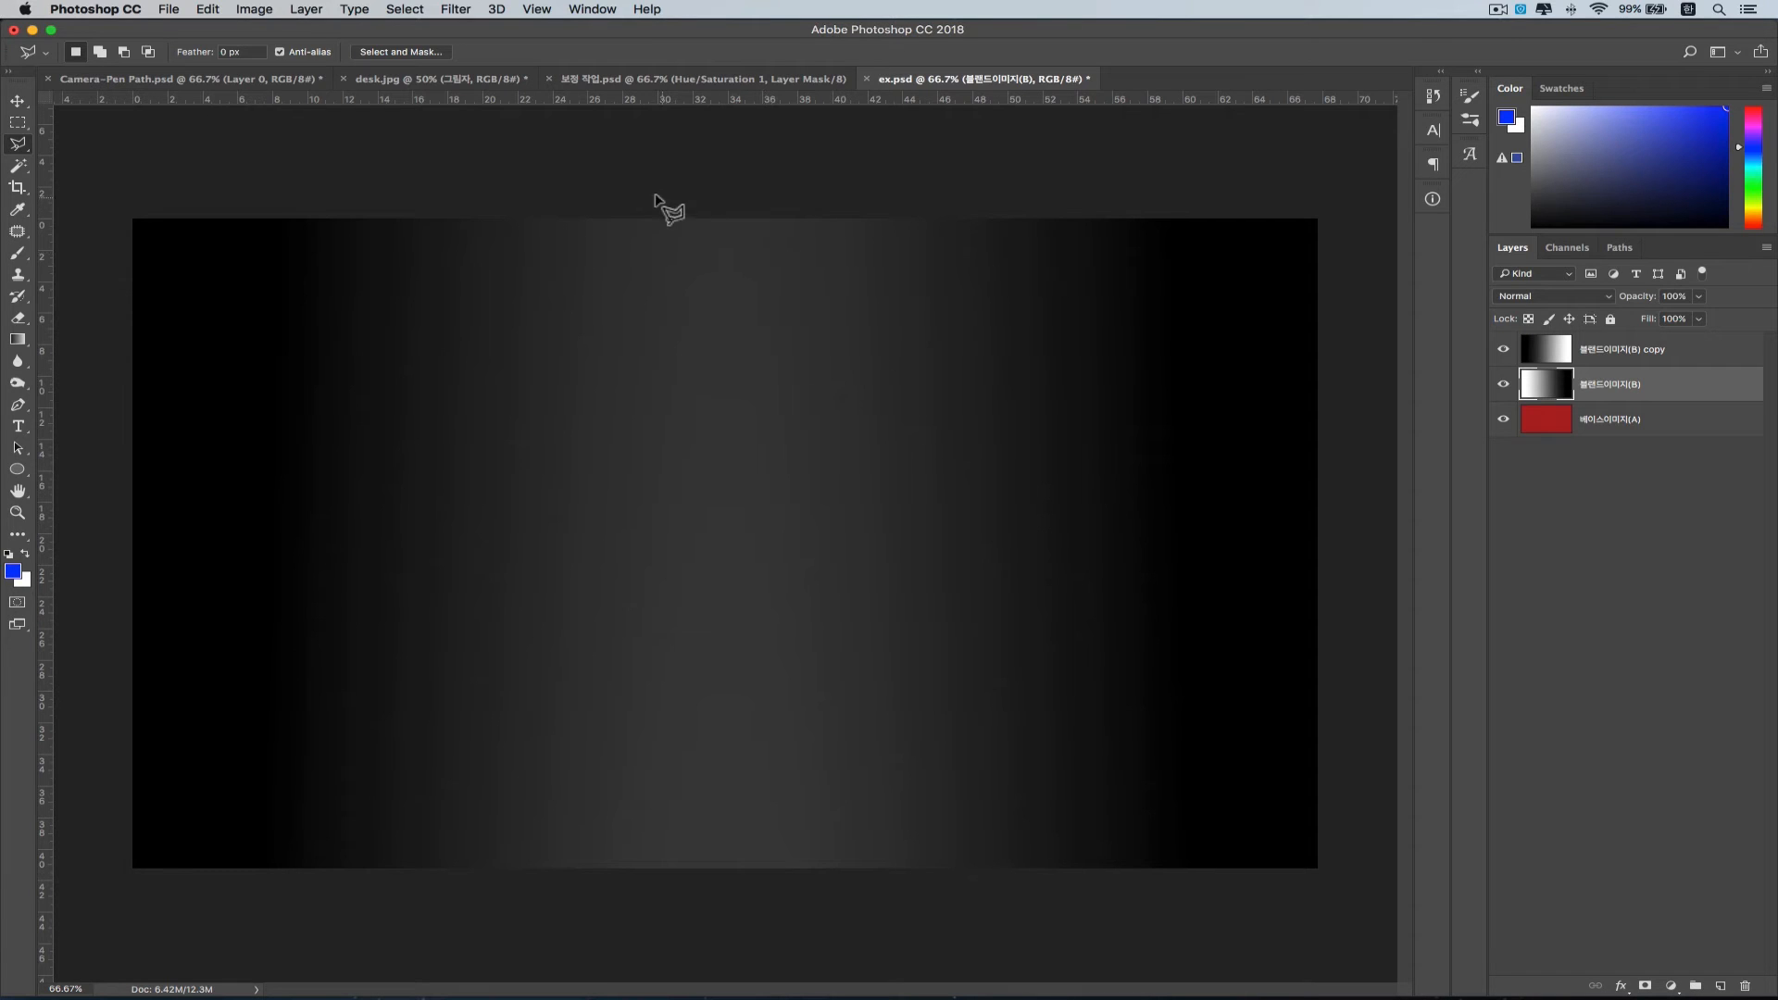
# - Return to desk.jpg and add a Curves adjustment layer clipped to the 그림자 layer
pyautogui.click(470, 79)
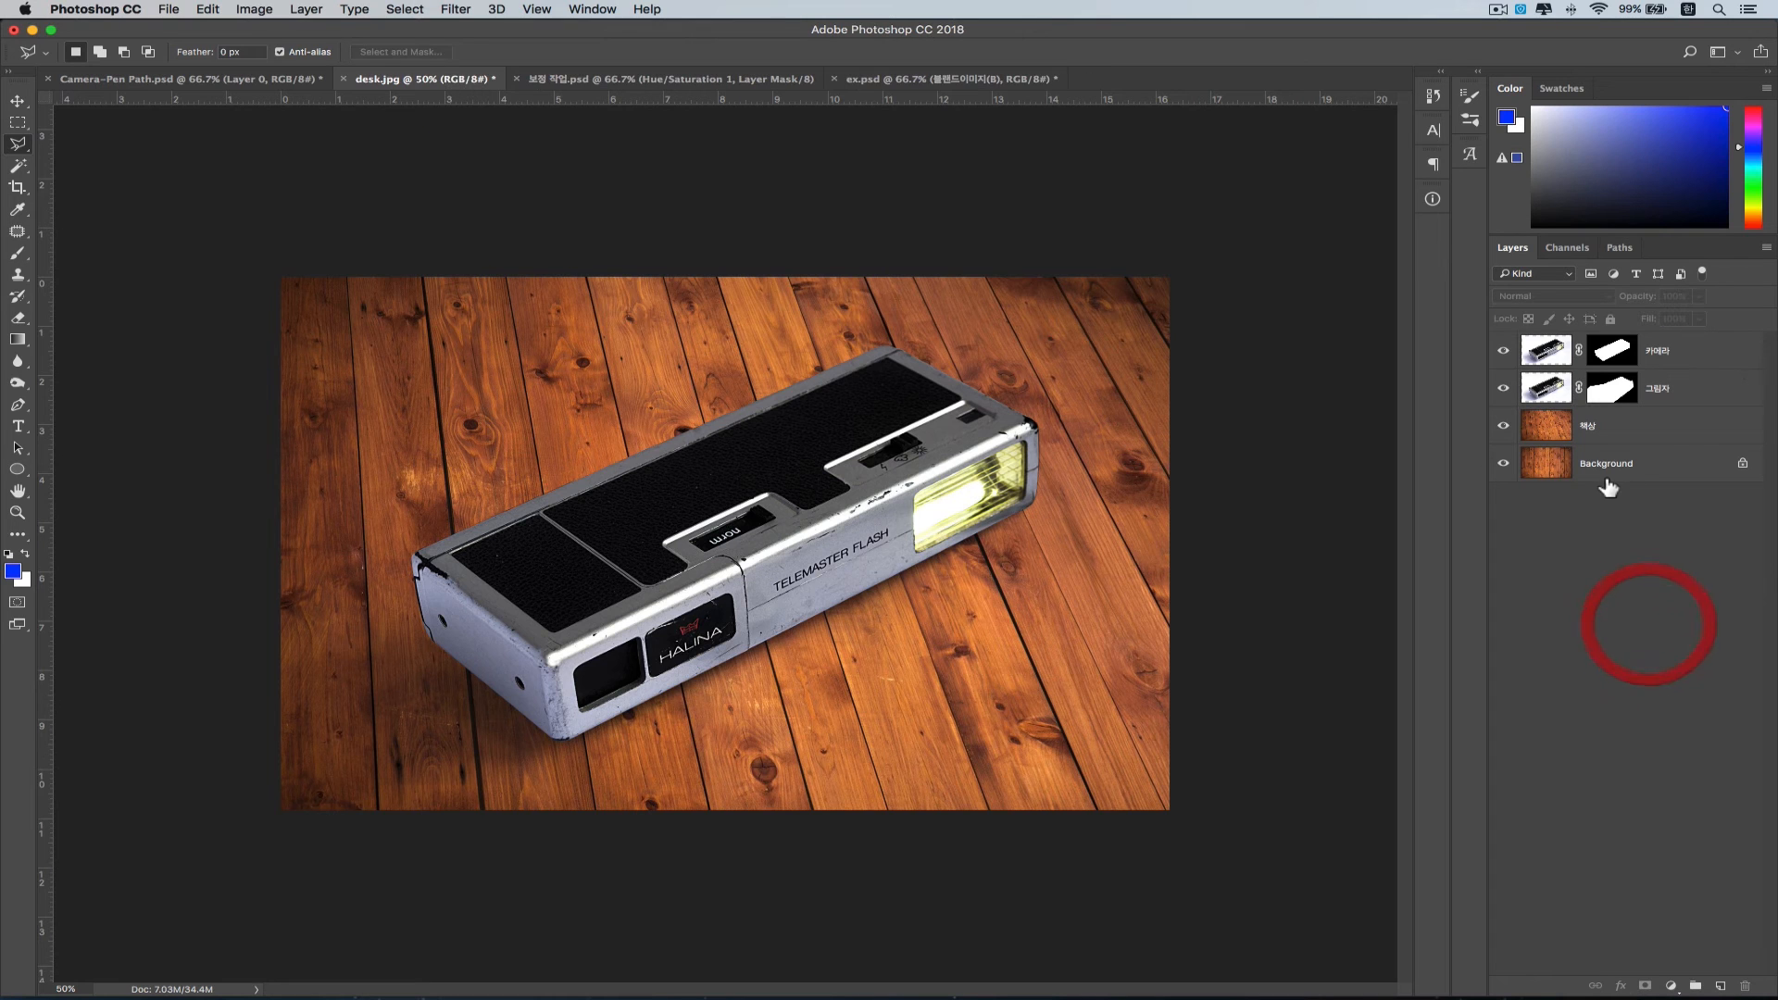
pyautogui.click(1699, 396)
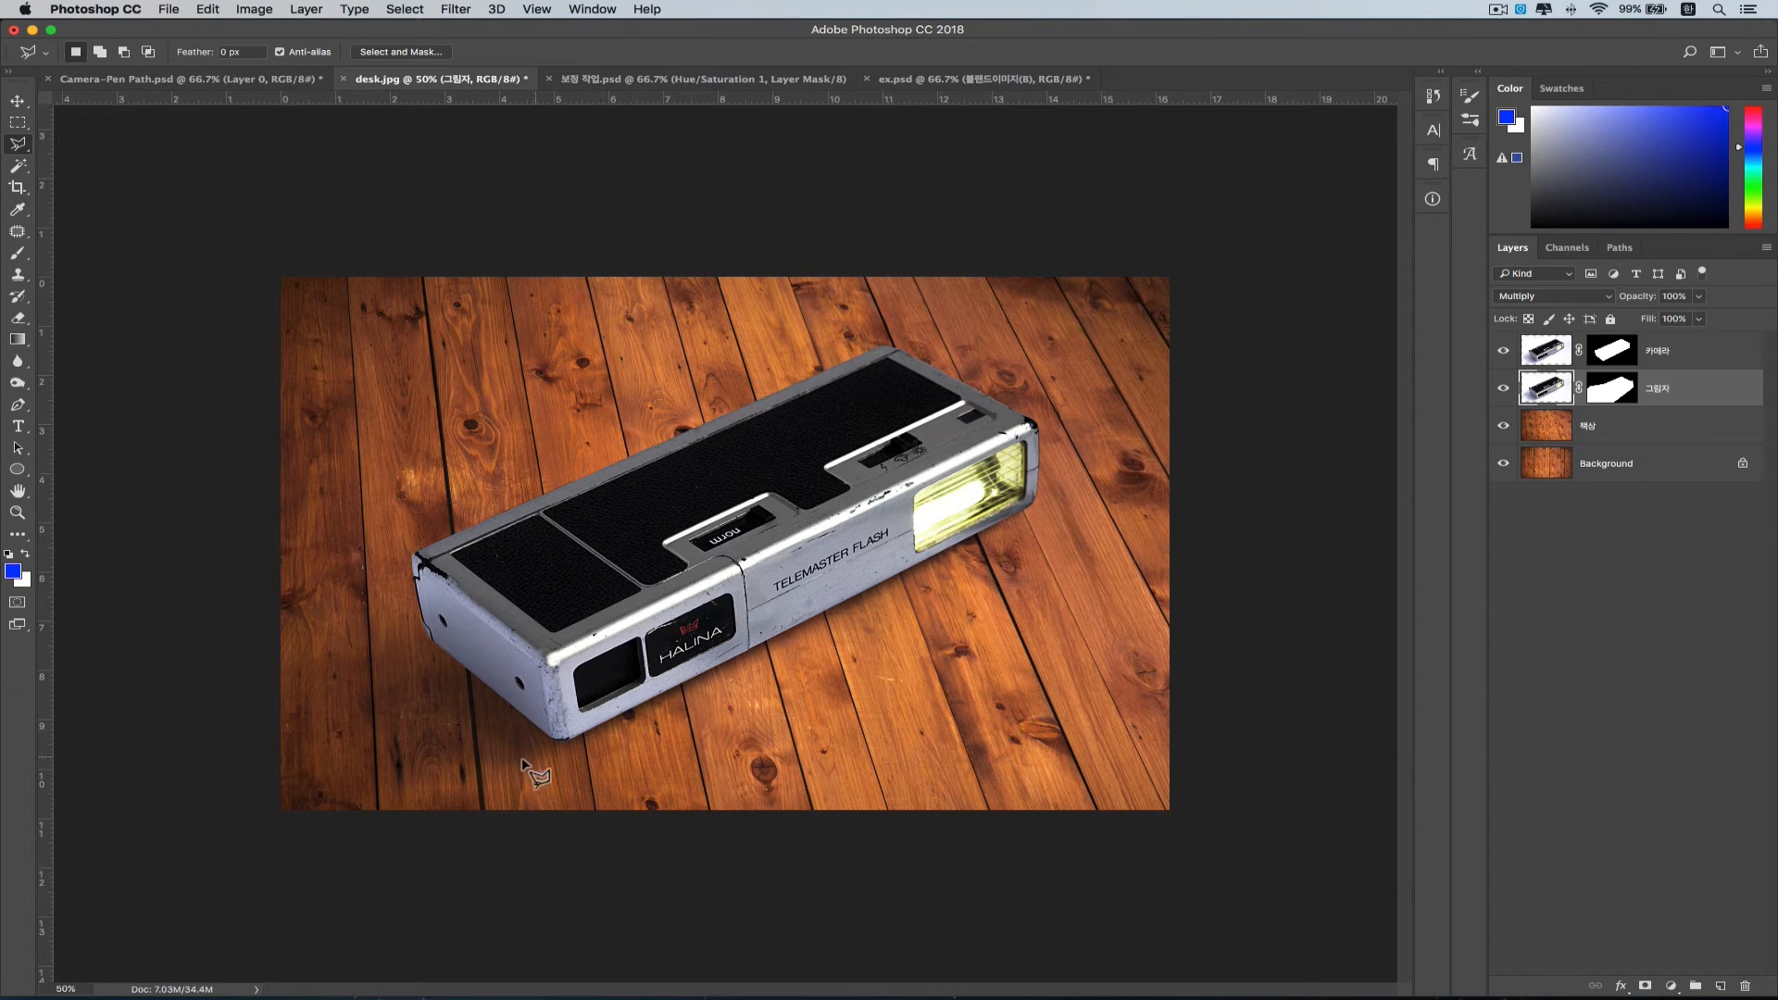
pyautogui.click(1599, 683)
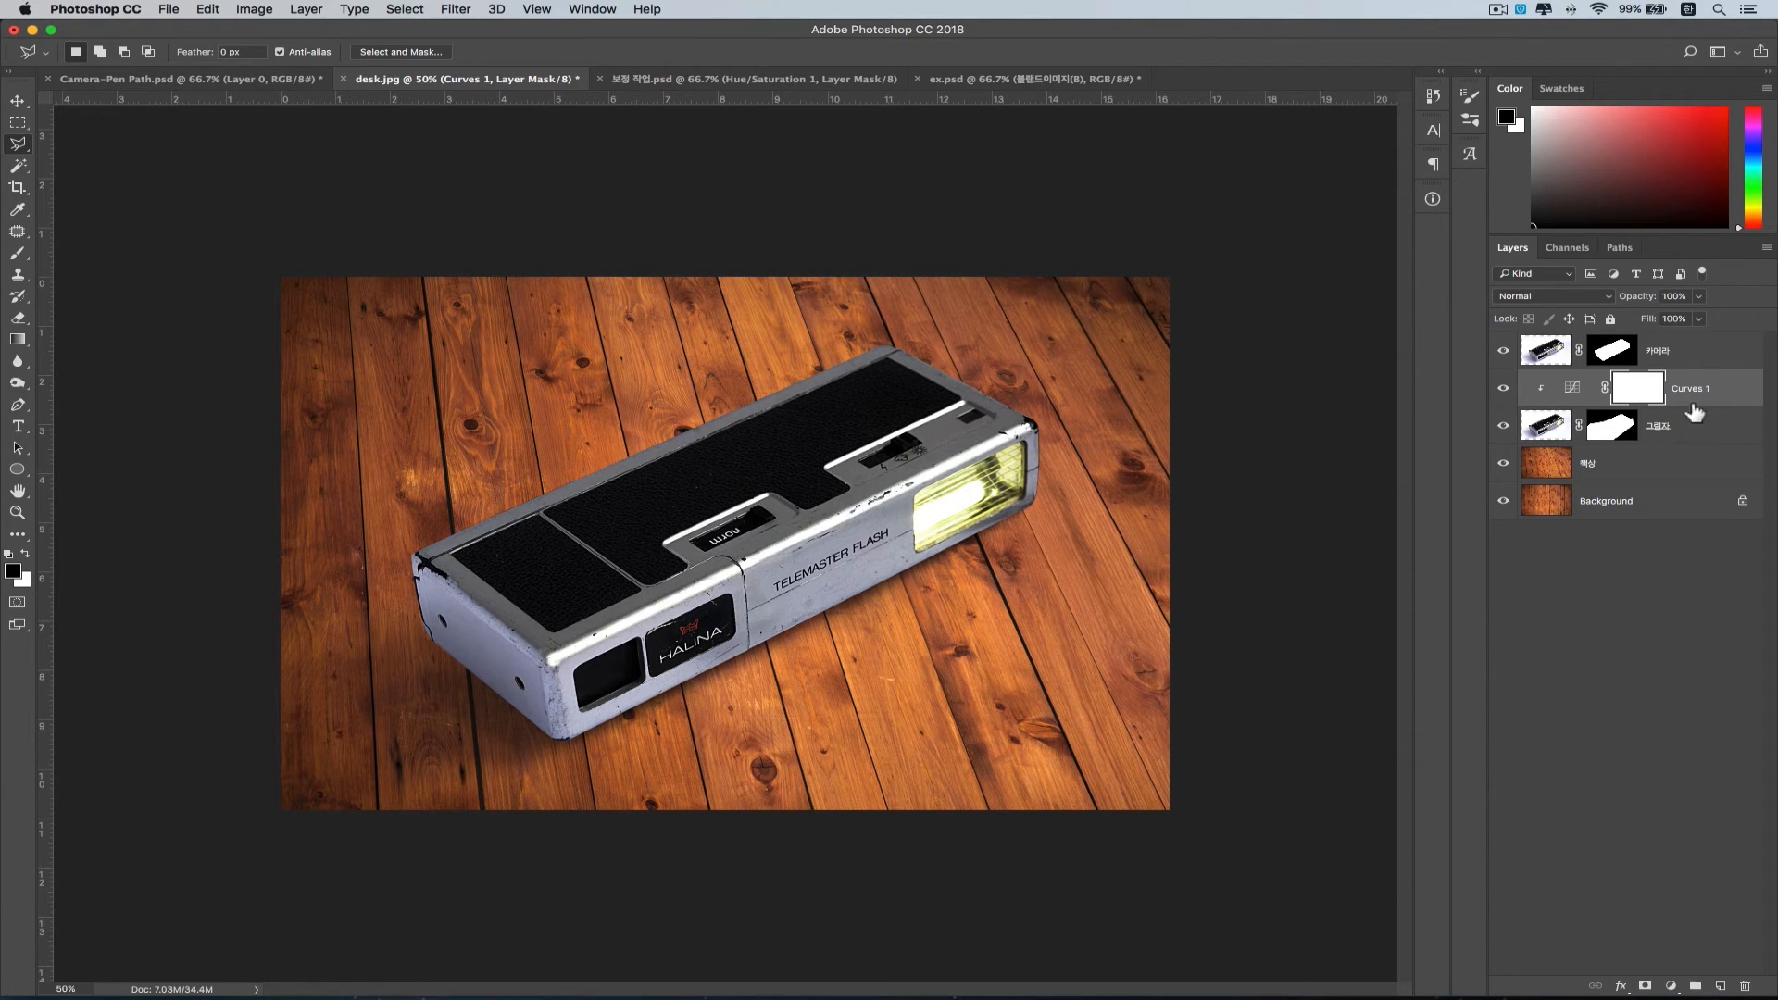
# - Paint a black shadow along the camera's lower-left edge on a new layer above Curves 1, using a soft 200 px brush at 100% flow
pyautogui.click(1721, 986)
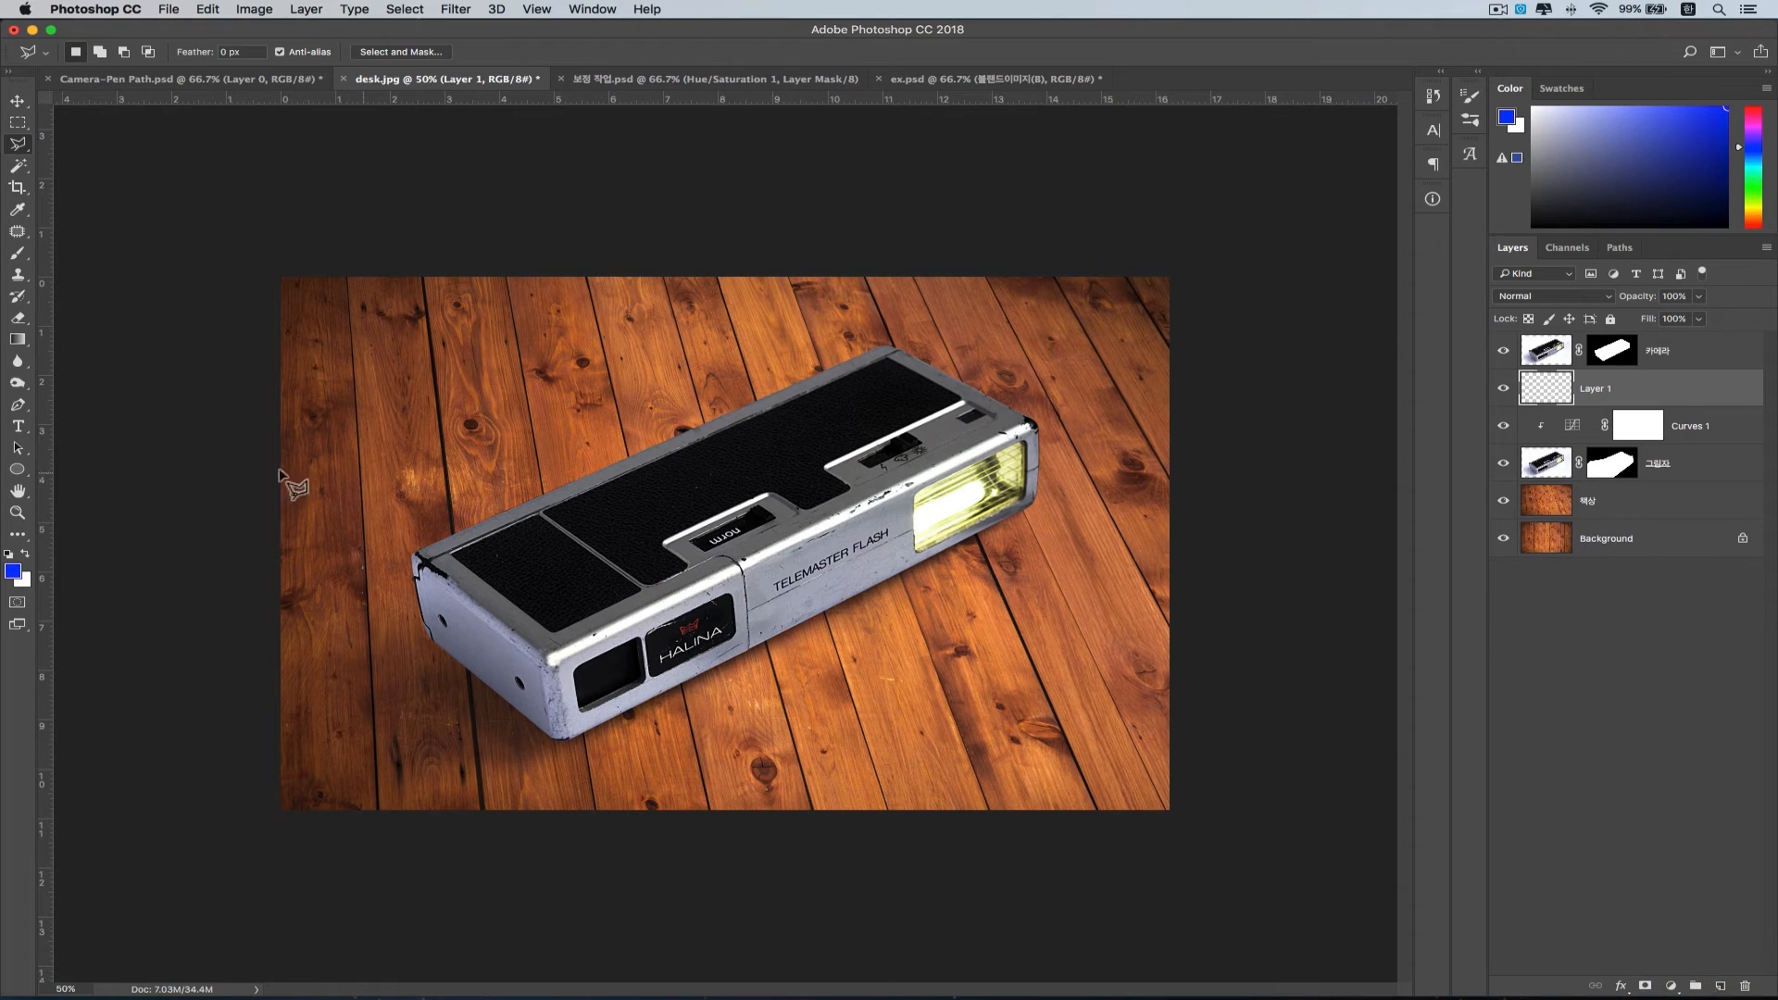
pyautogui.click(10, 554)
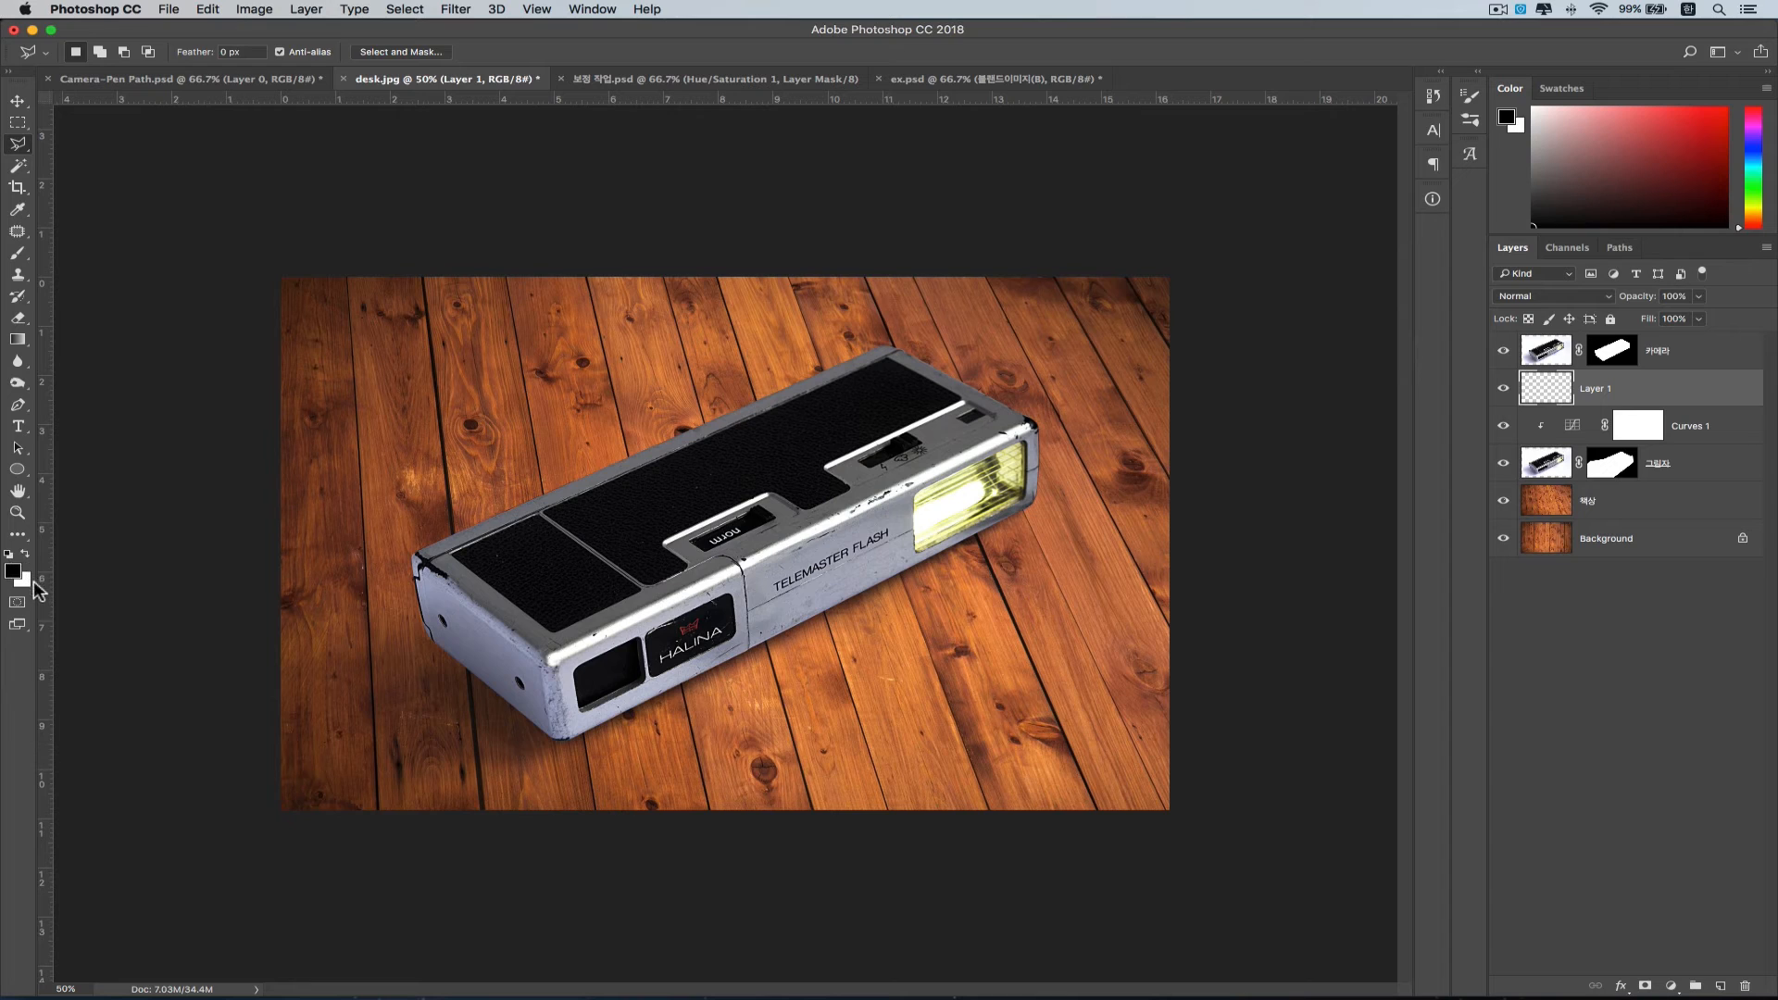
pyautogui.click(18, 253)
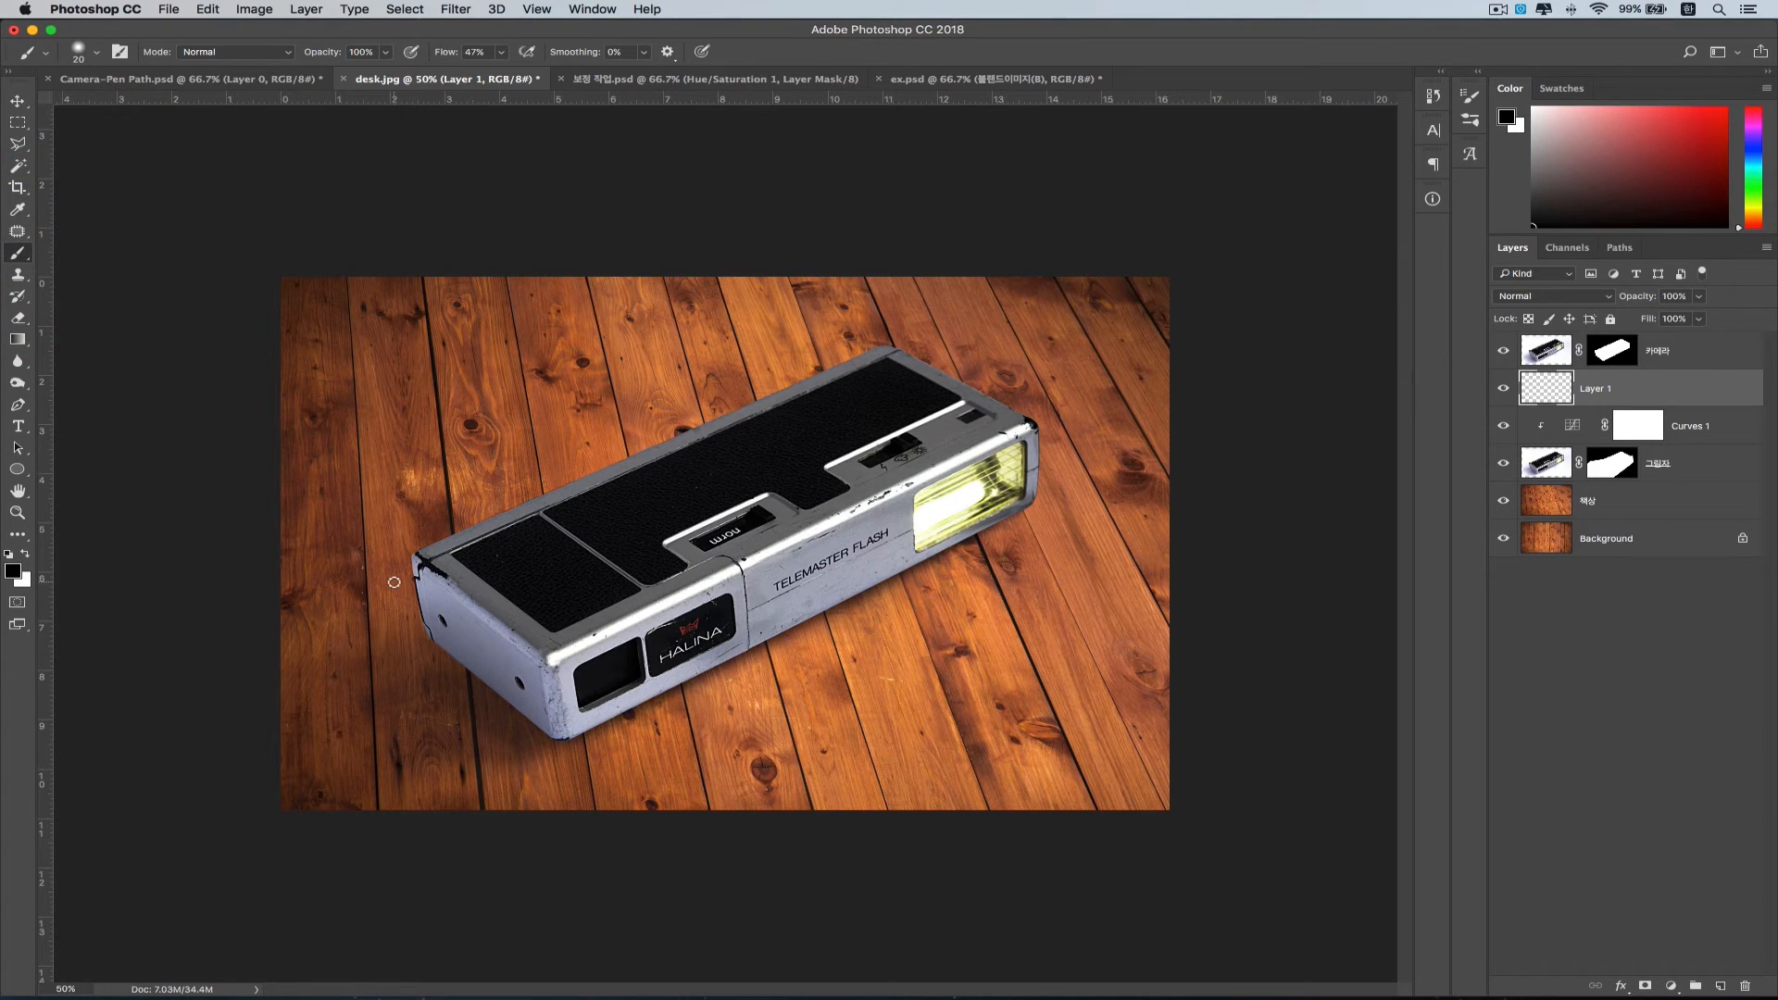
pyautogui.click(501, 52)
pyautogui.moveTo(500, 72); pyautogui.dragTo(607, 79)
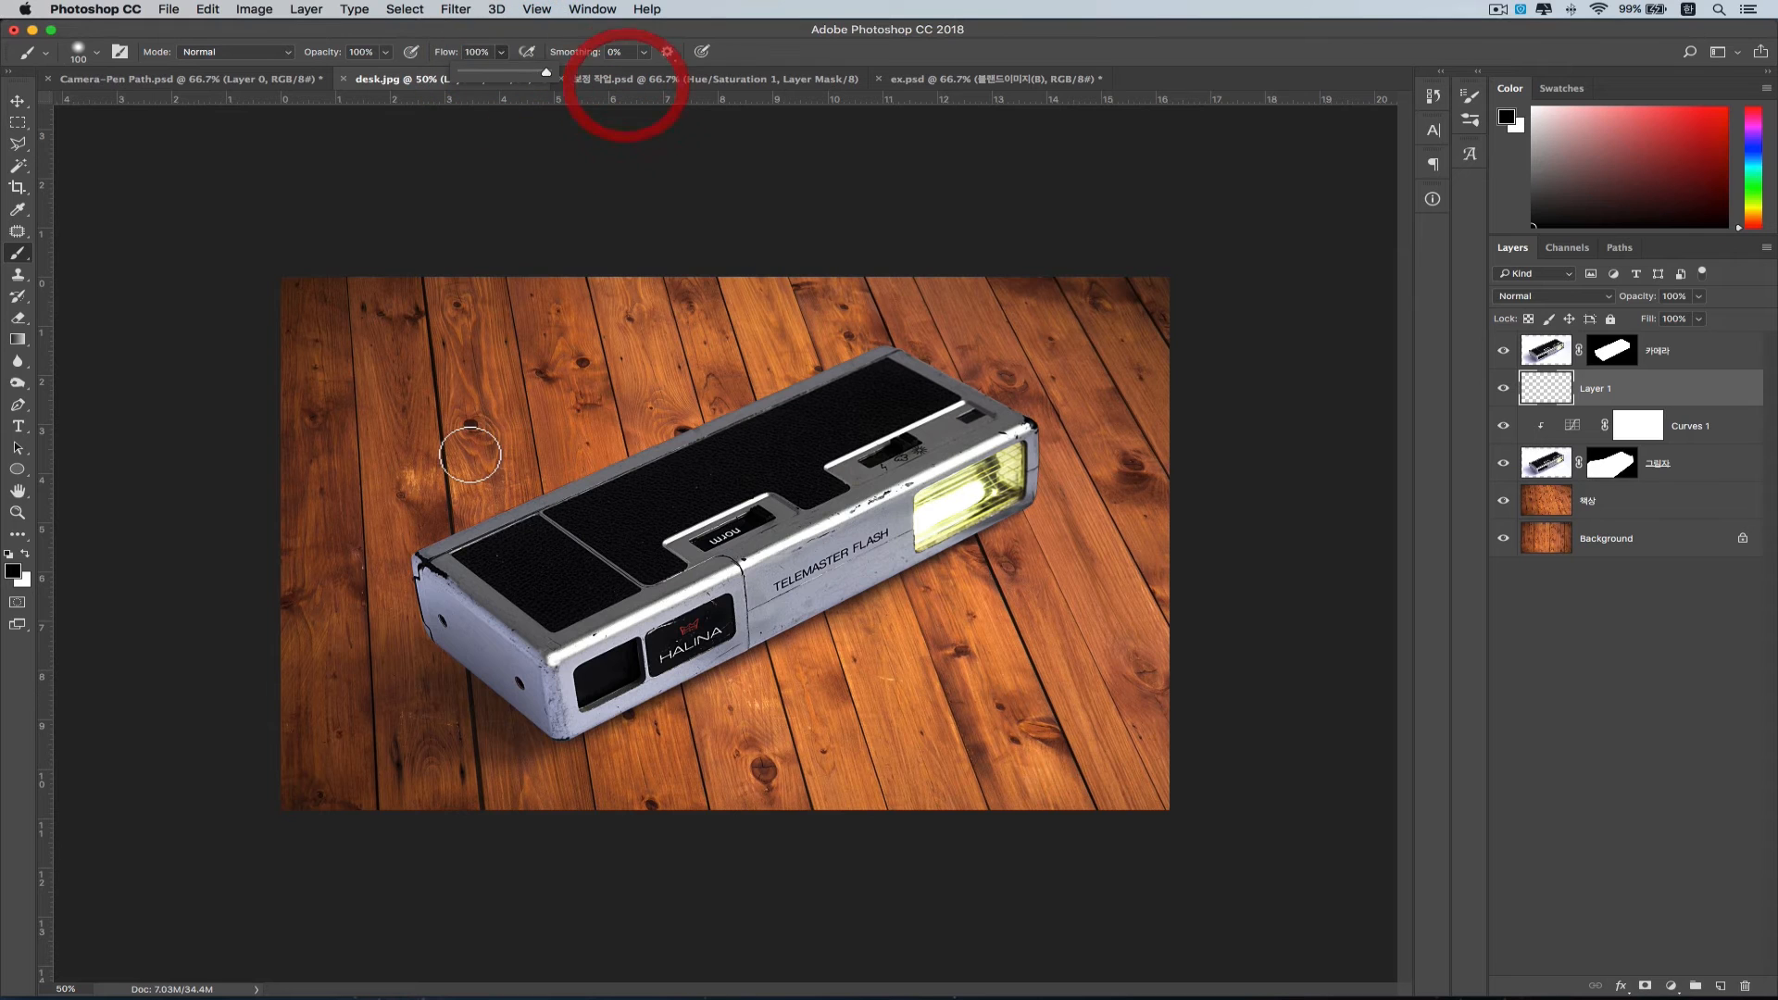
pyautogui.press(']')
pyautogui.press(']')
pyautogui.press(']')
pyautogui.press(']')
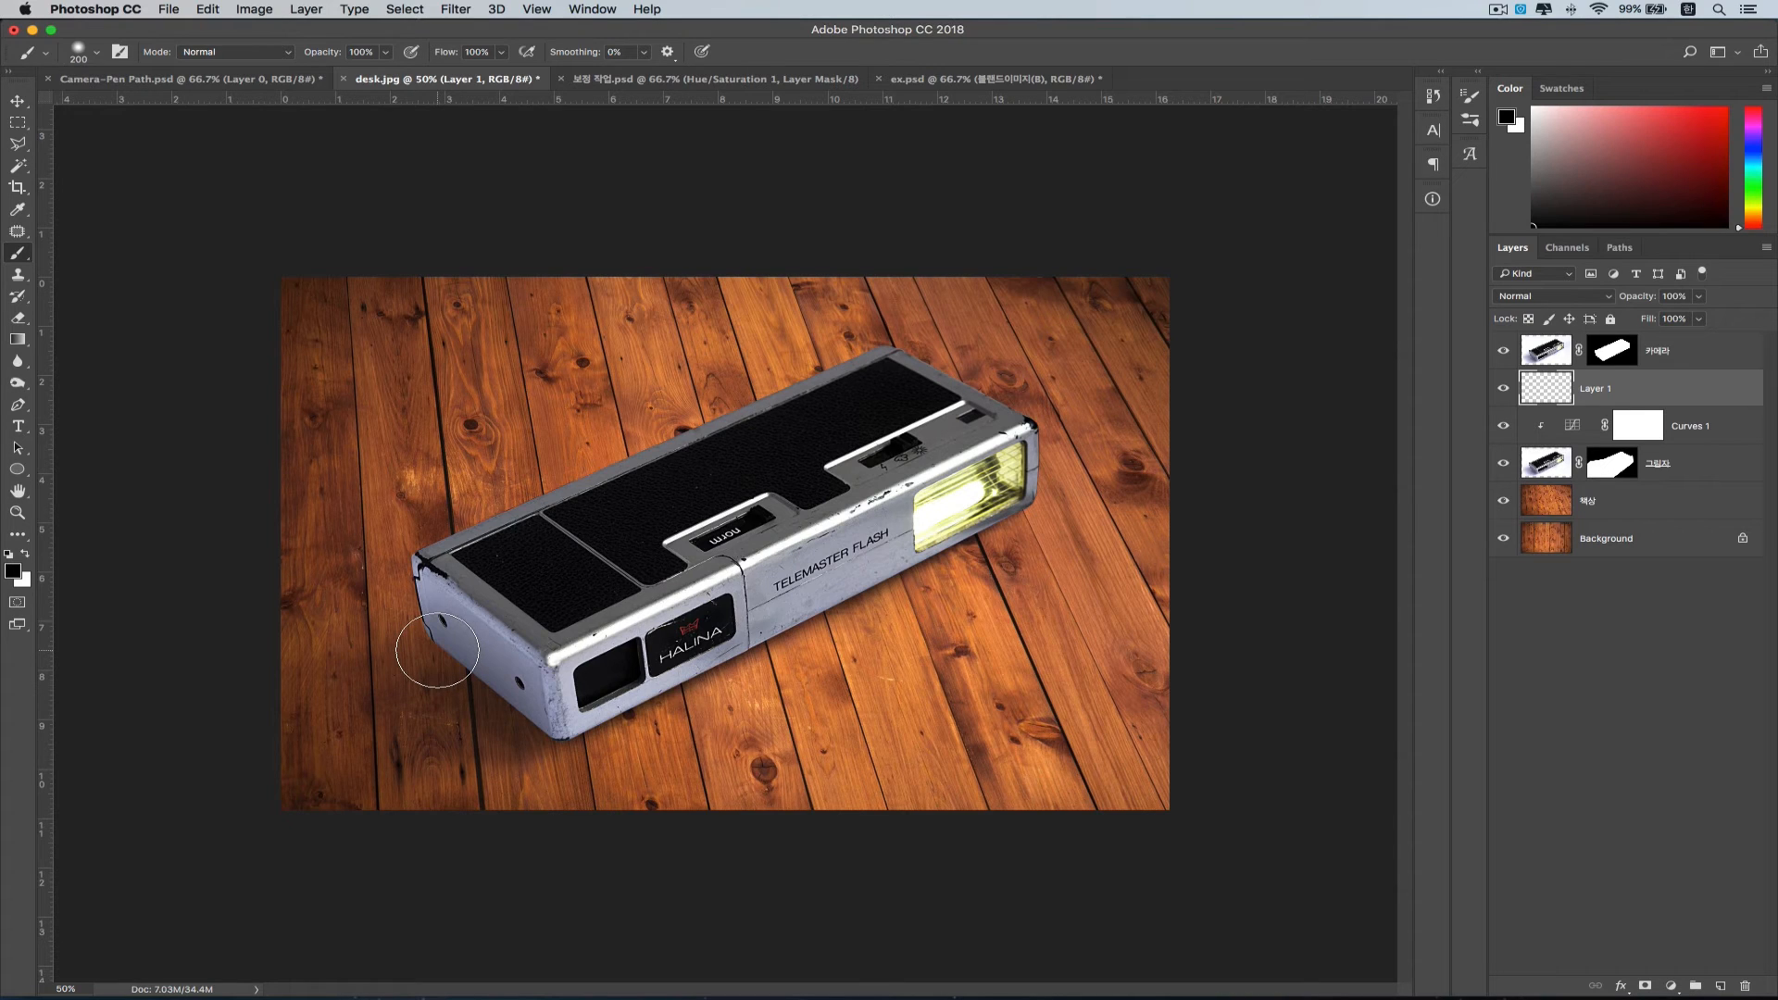
pyautogui.press(']')
pyautogui.press('[')
pyautogui.moveTo(437, 650); pyautogui.dragTo(547, 724)
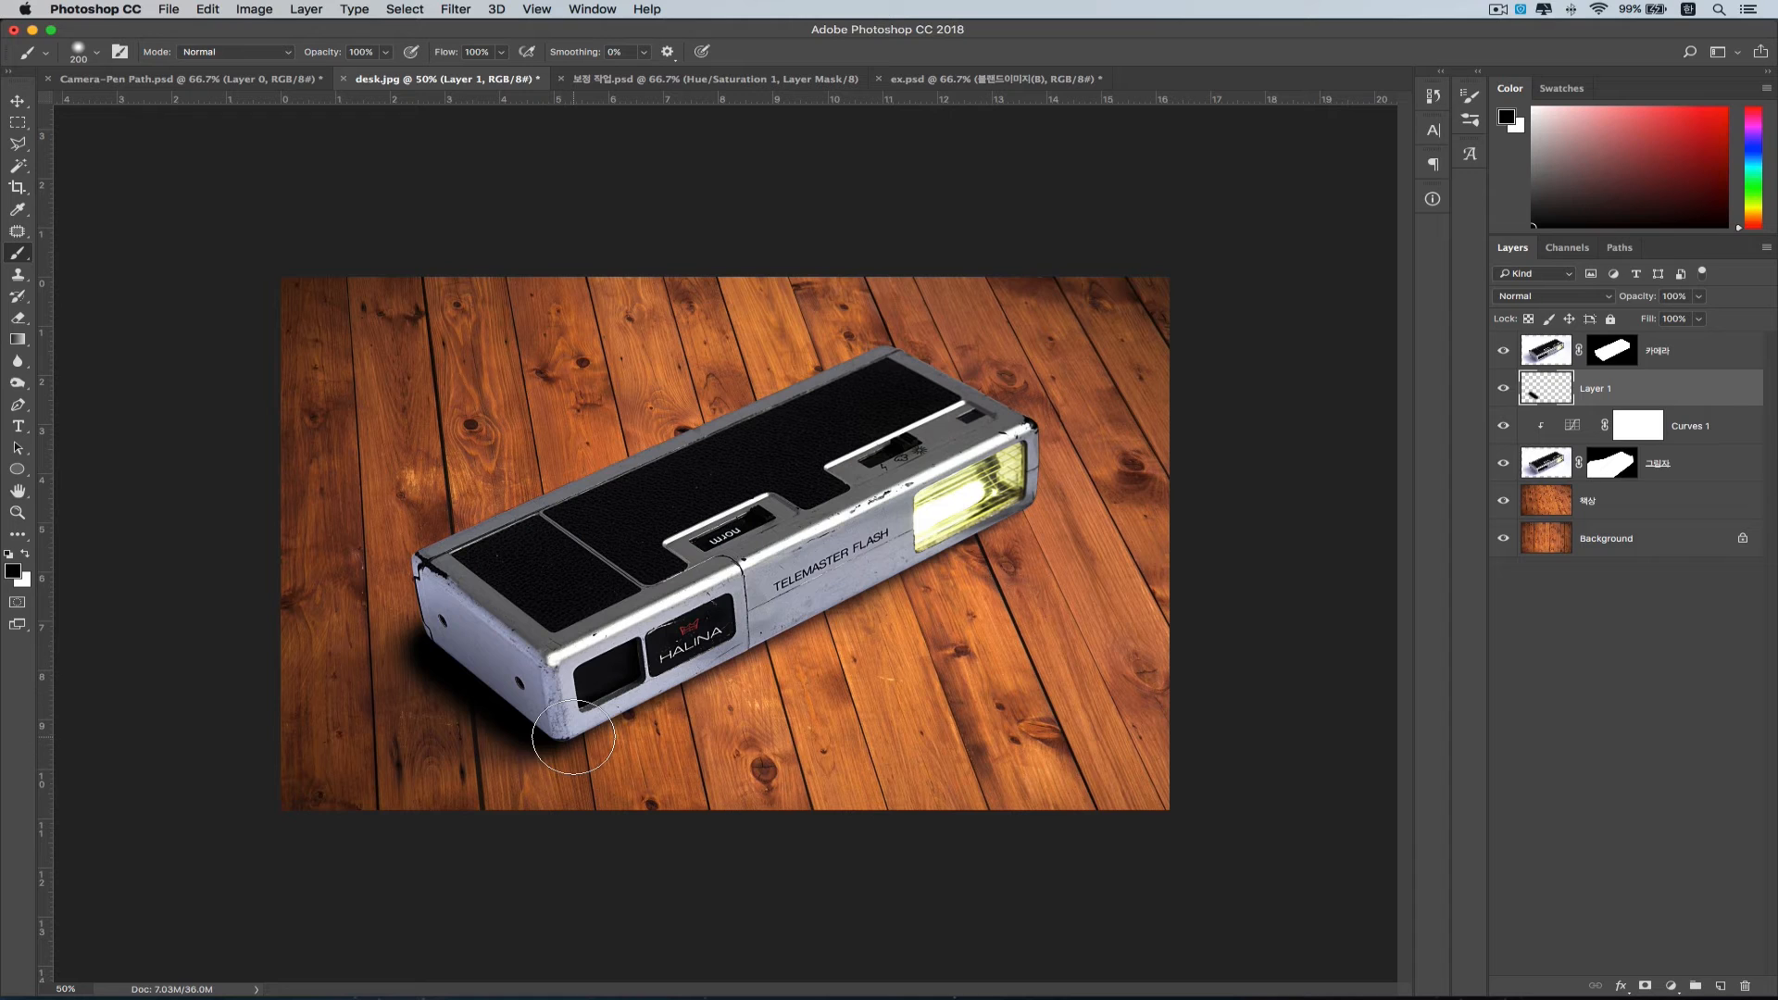
# - Set the painted shadow layer's opacity to 15%, nudge it slightly up toward the camera, and compare with it hidden
pyautogui.click(1661, 392)
pyautogui.click(1700, 296)
pyautogui.moveTo(1699, 318); pyautogui.dragTo(1626, 326)
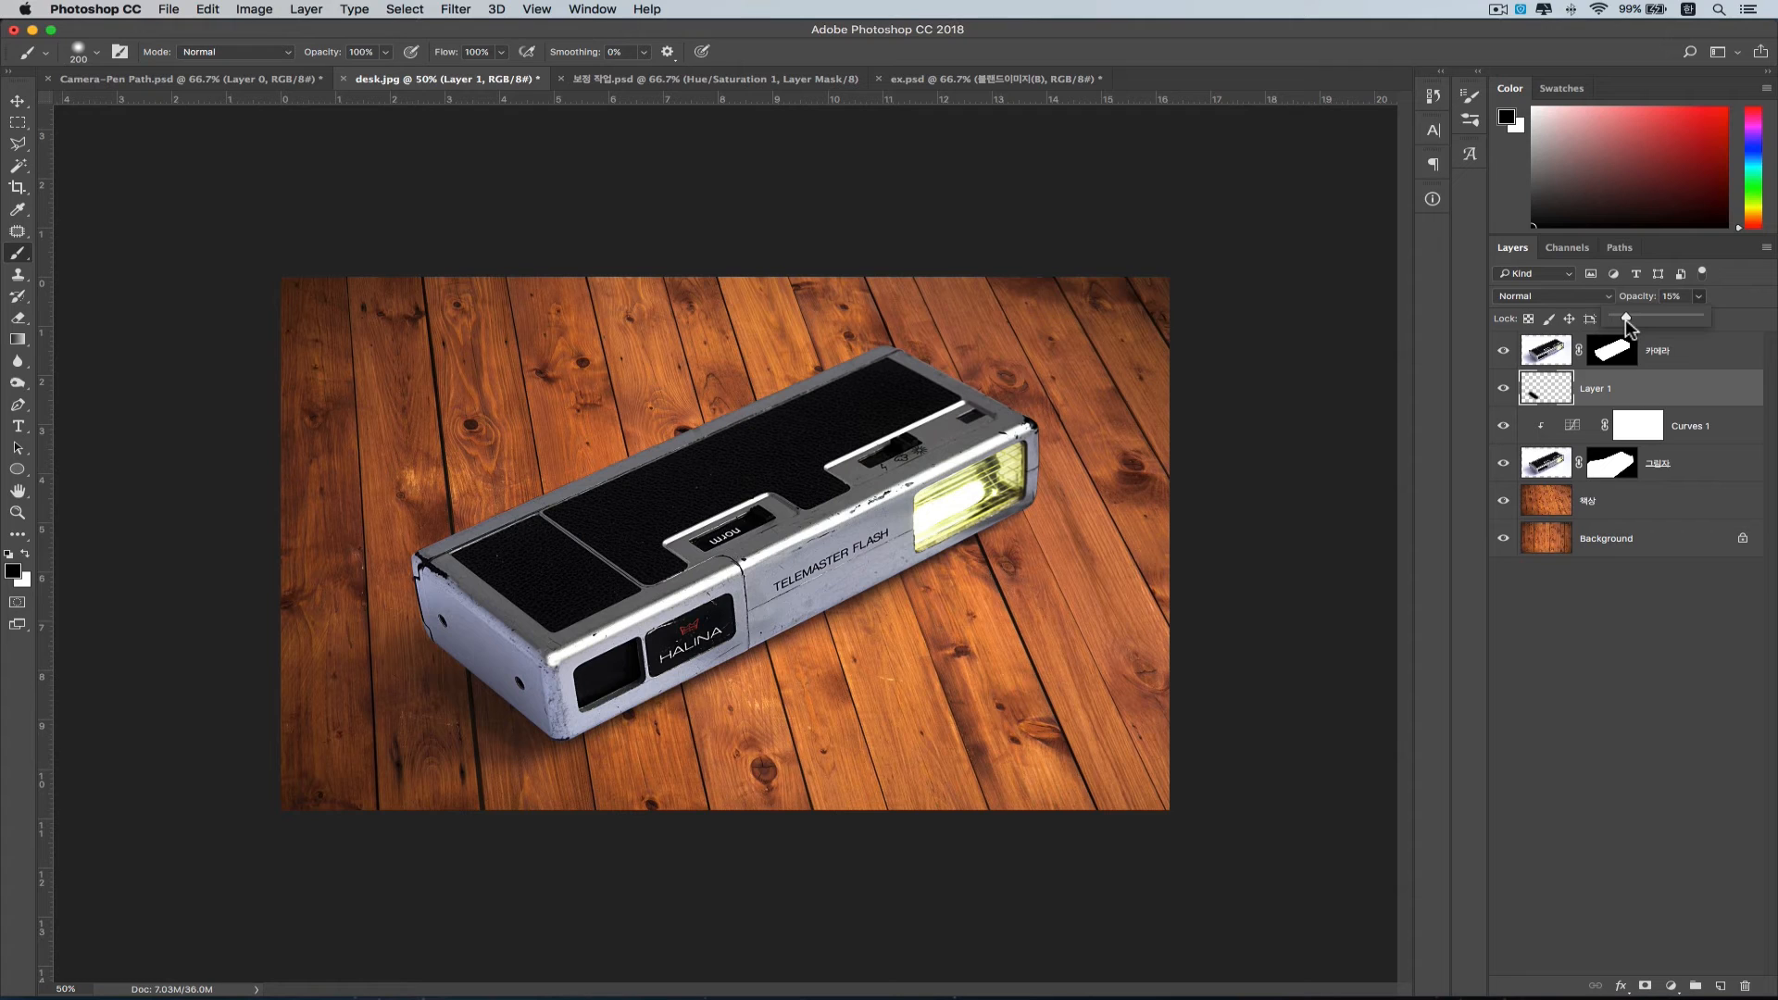
pyautogui.click(18, 104)
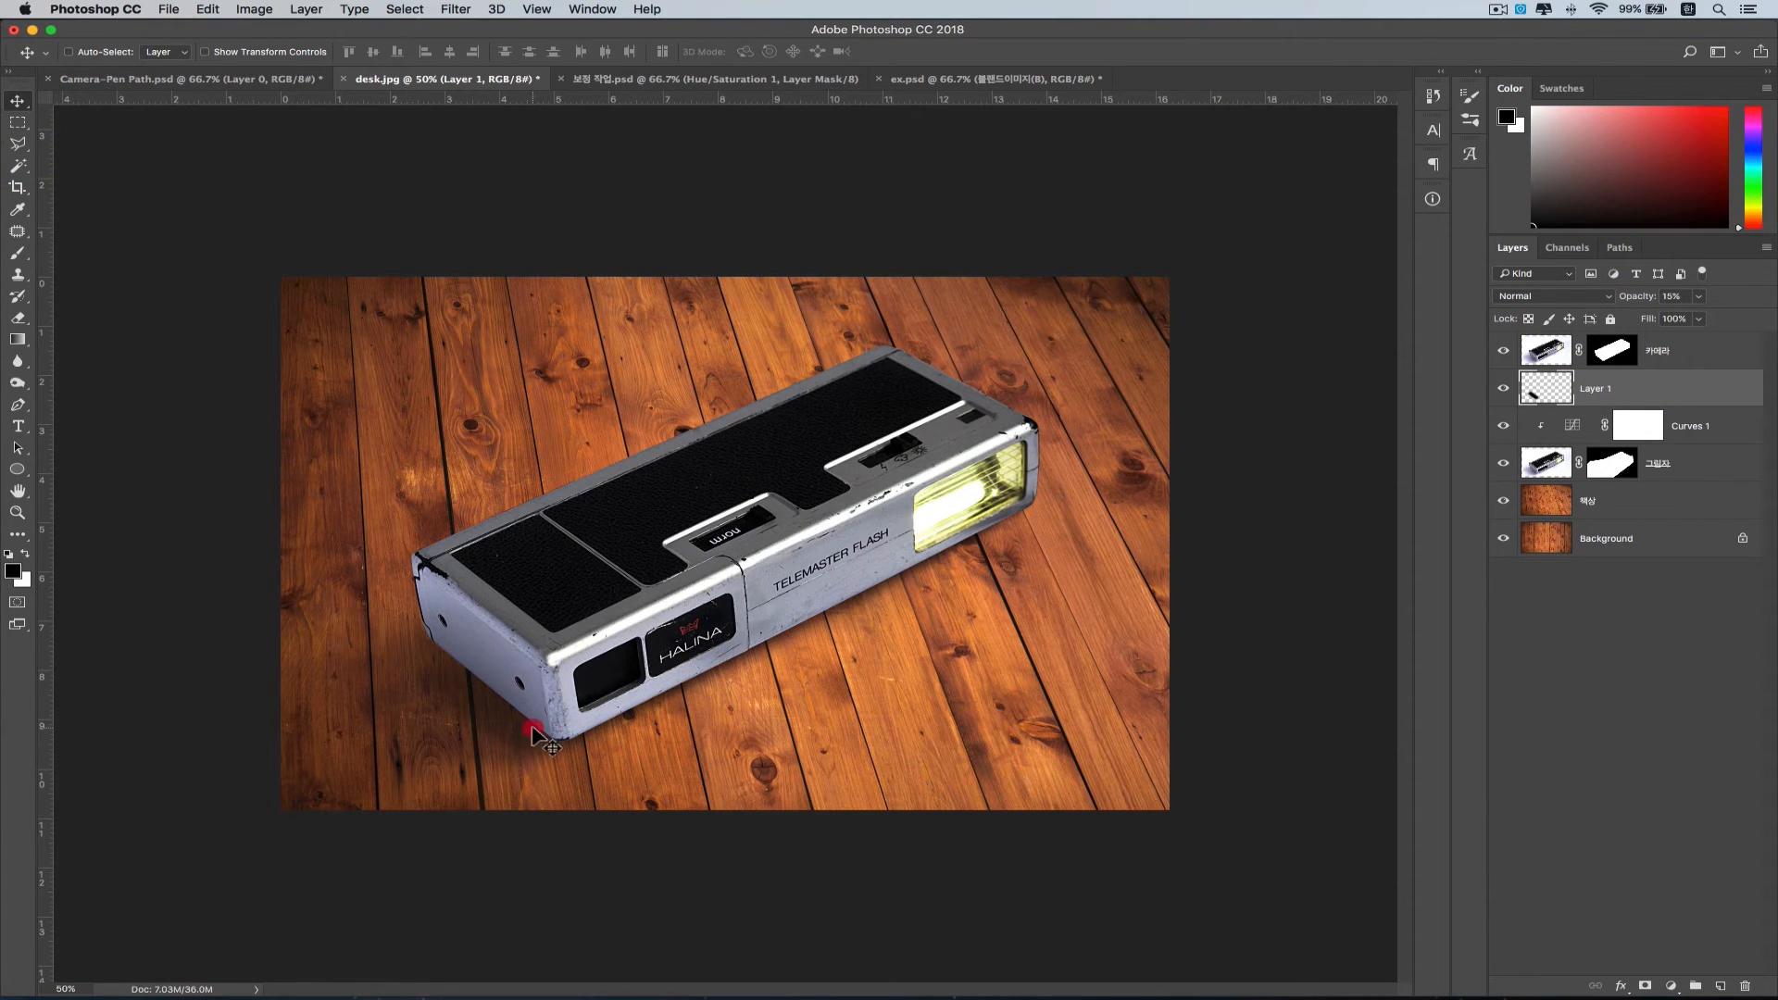
pyautogui.moveTo(536, 727); pyautogui.dragTo(542, 717)
pyautogui.click(1503, 390)
pyautogui.click(1503, 390)
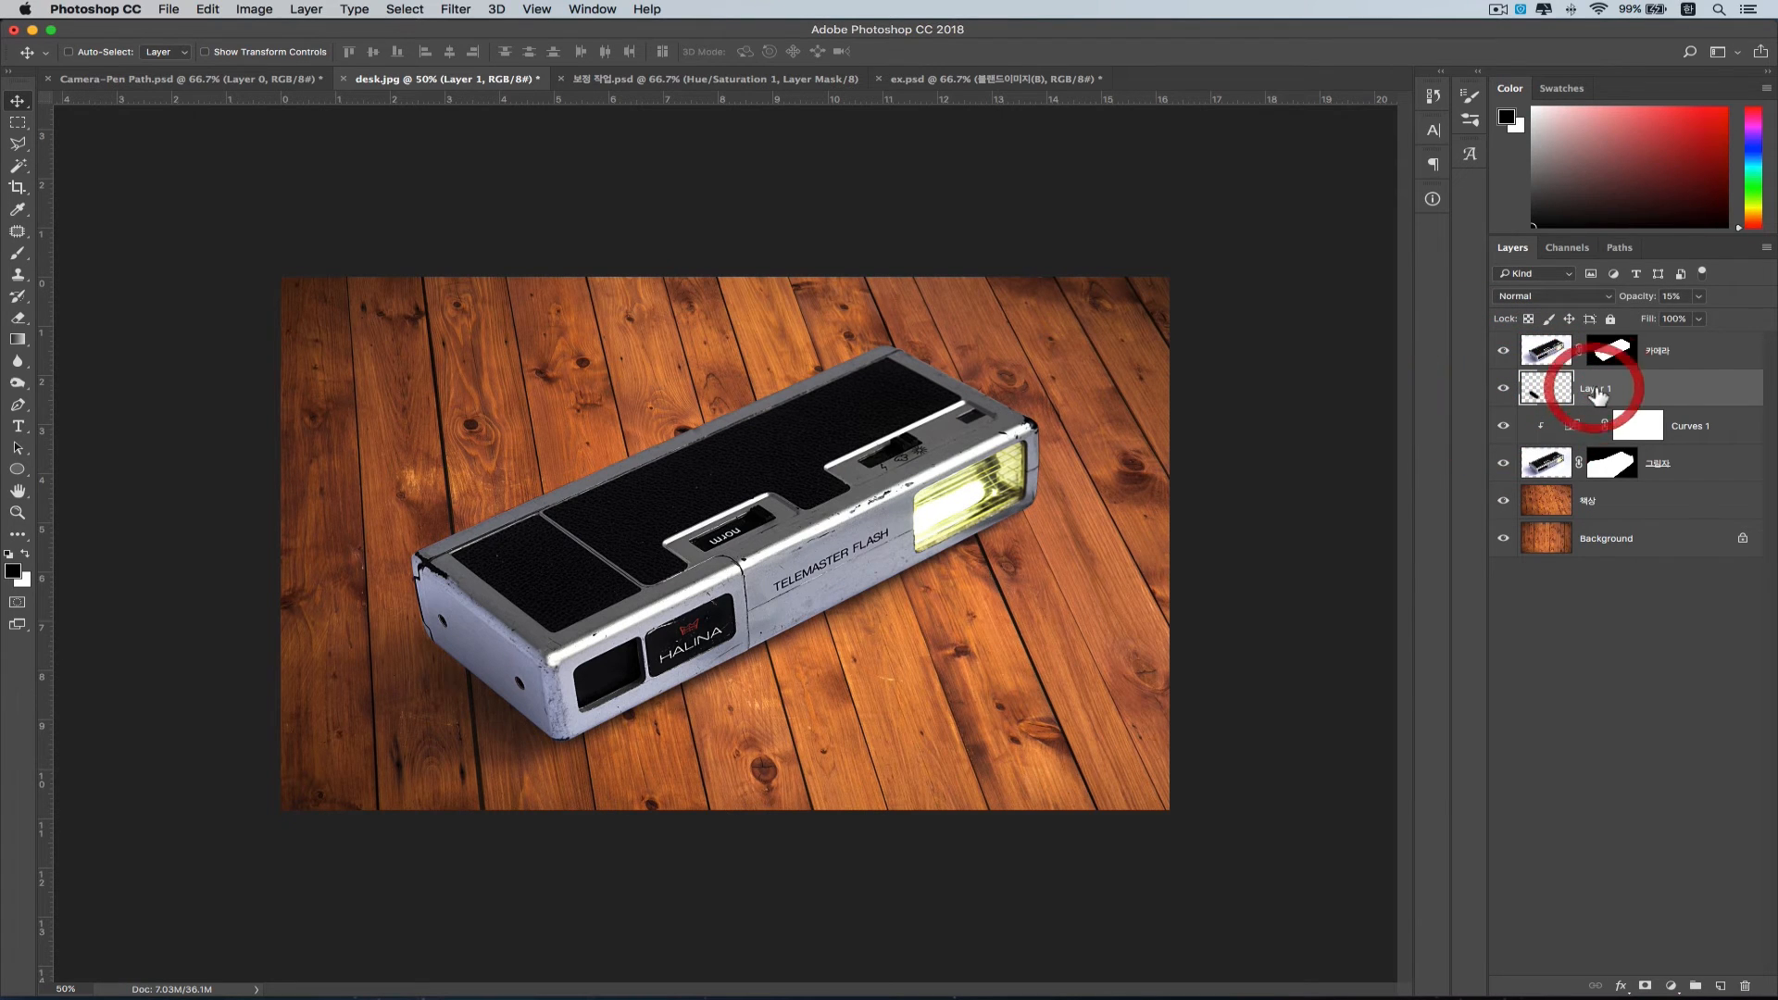
# - Rename the painted shadow layer as 그림자2
pyautogui.doubleClick(1600, 388)
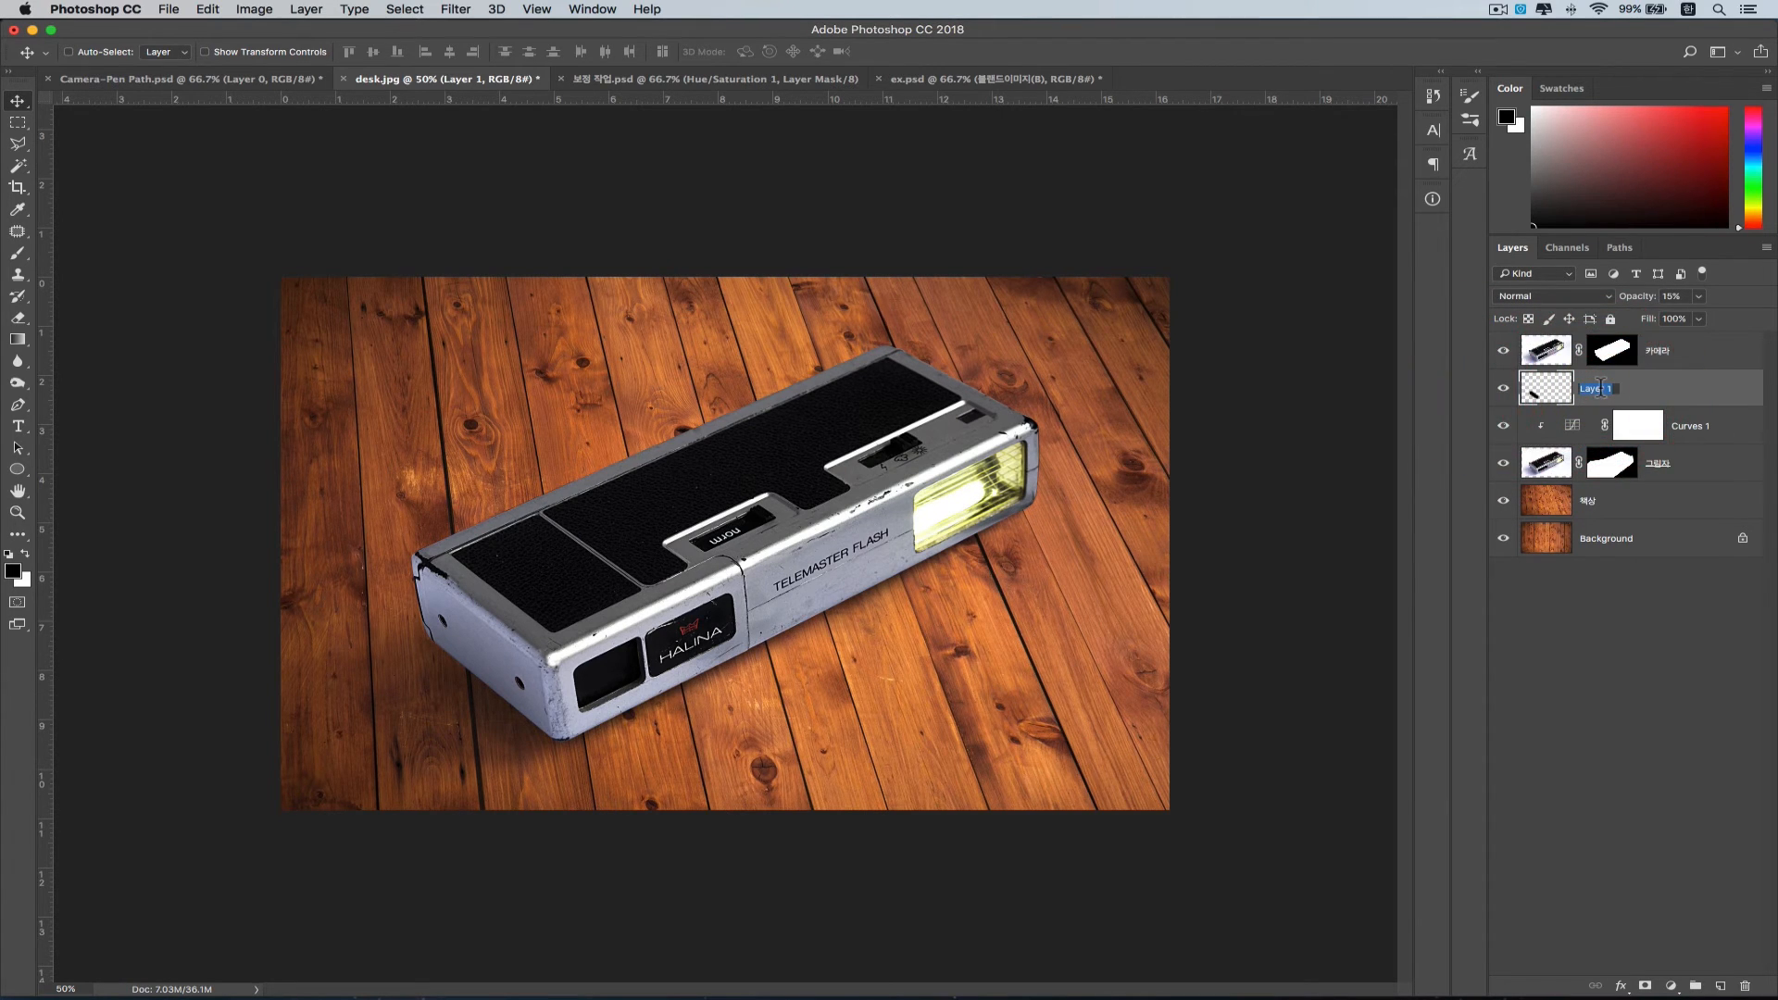
pyautogui.write('그림자2')
pyautogui.press('Return')
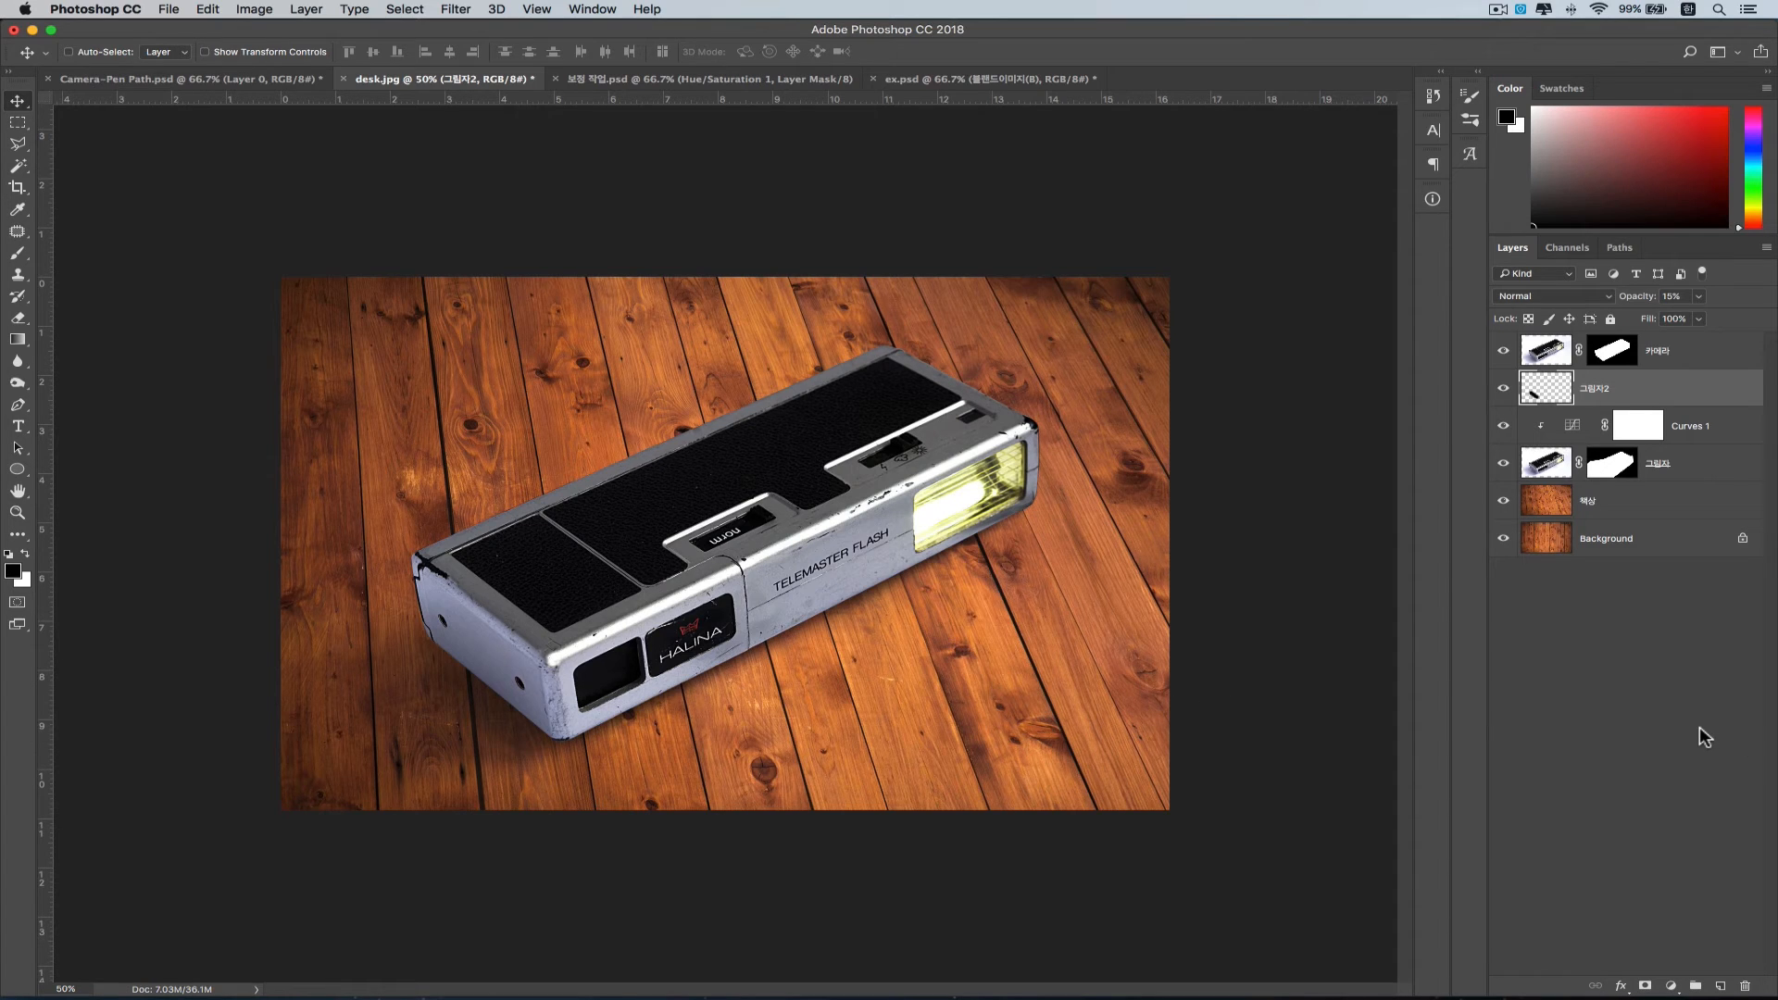
# - Add a new layer above the 카메라 layer and clip it to the camera
pyautogui.click(1693, 362)
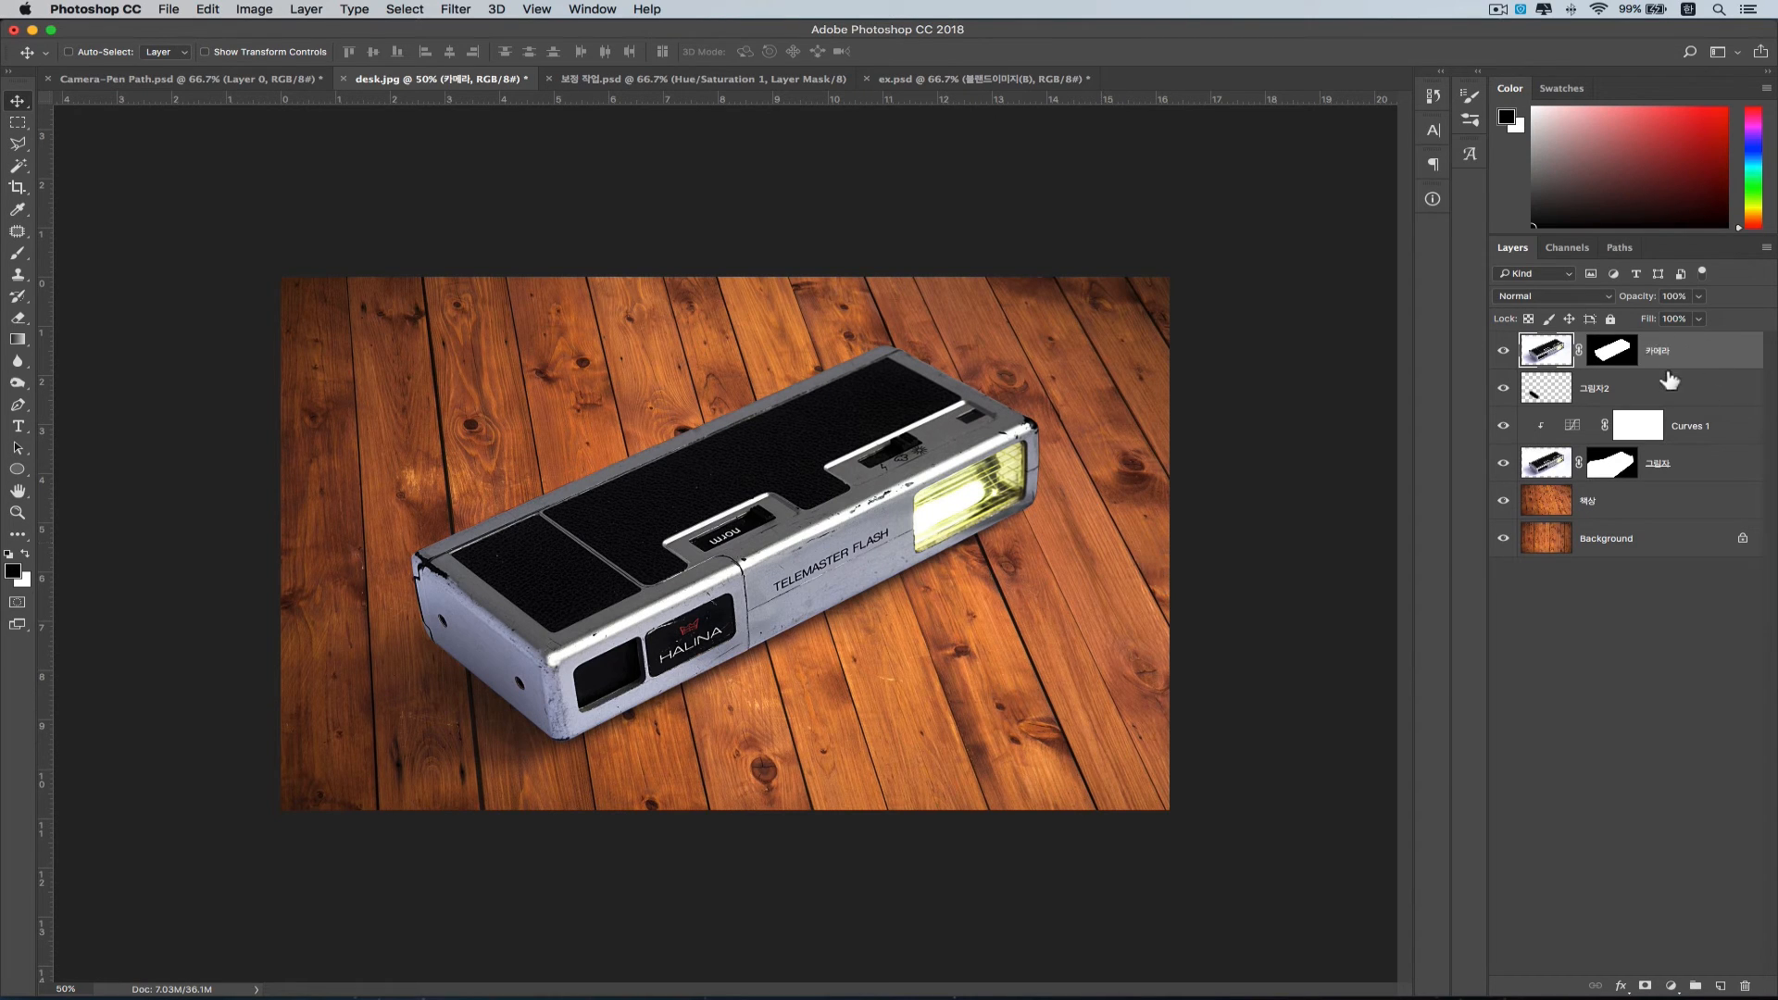
pyautogui.click(1720, 986)
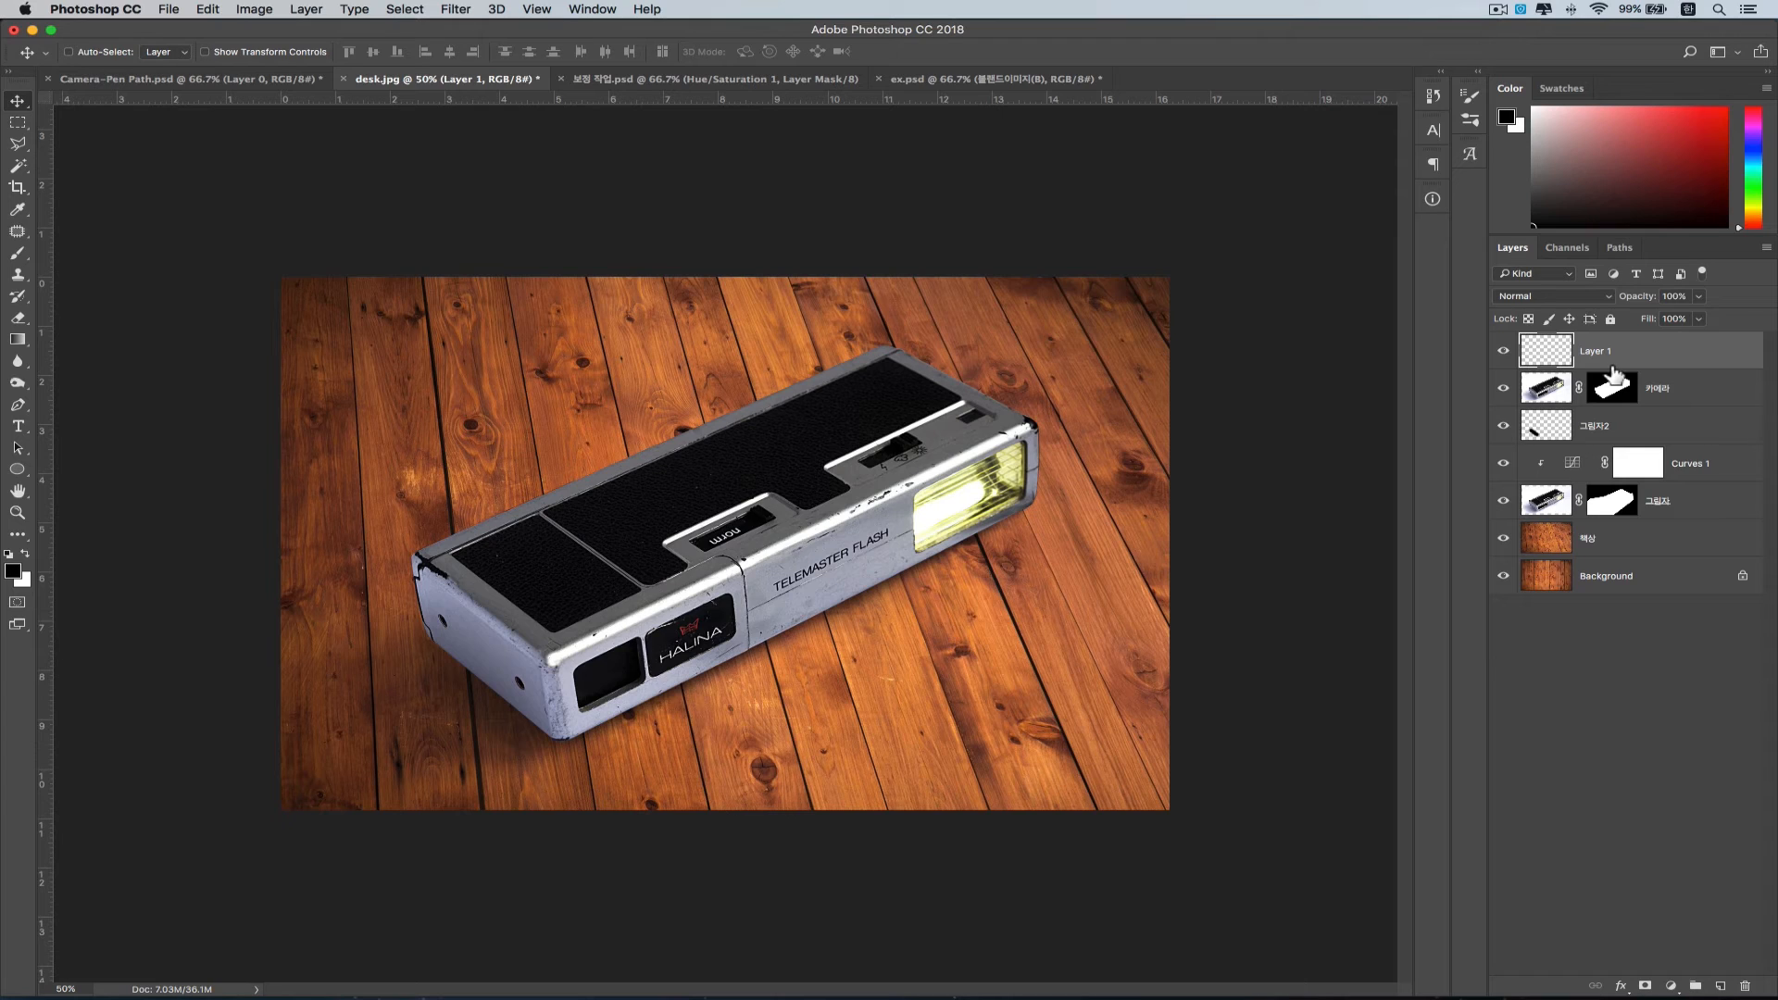
pyautogui.moveTo(1614, 373)
pyautogui.mouseDown()
pyautogui.moveTo(1605, 392)
pyautogui.moveTo(1602, 360)
pyautogui.mouseUp()
pyautogui.keyDown('alt'); pyautogui.click(1601, 361); pyautogui.keyUp('alt')
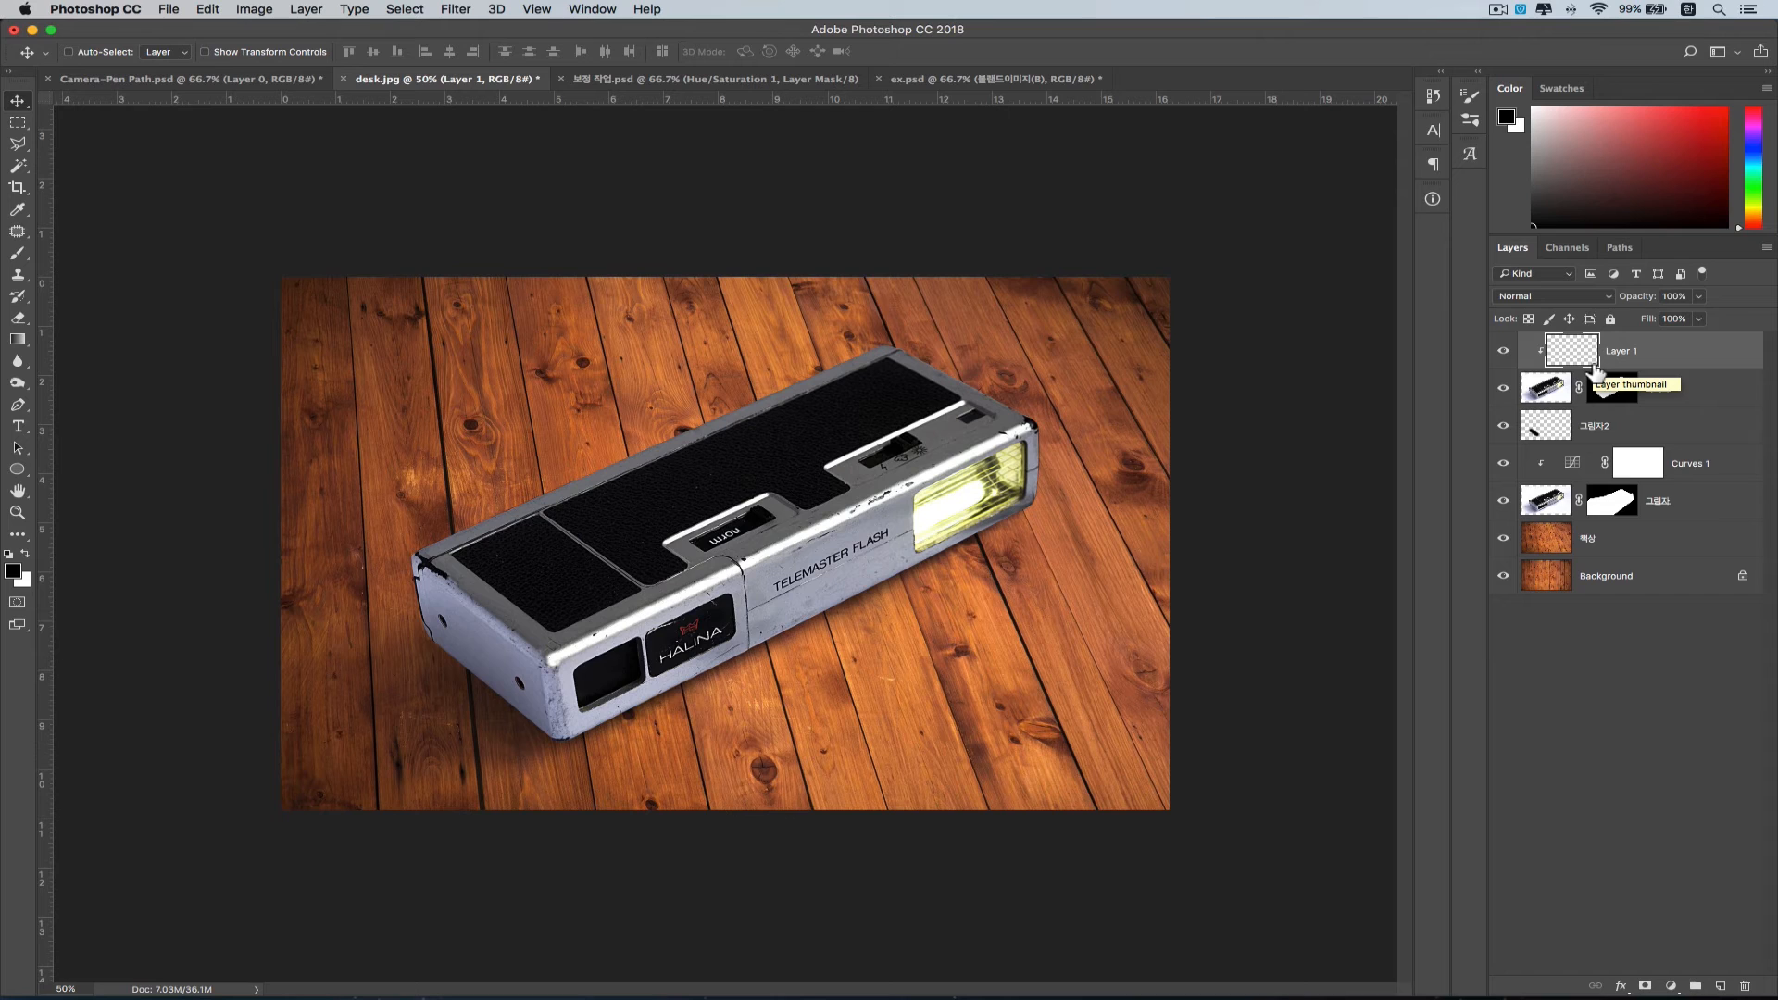
# - Sample a light orange from the wooden desk and paint it over the whole camera on the clipped layer
pyautogui.press('b')
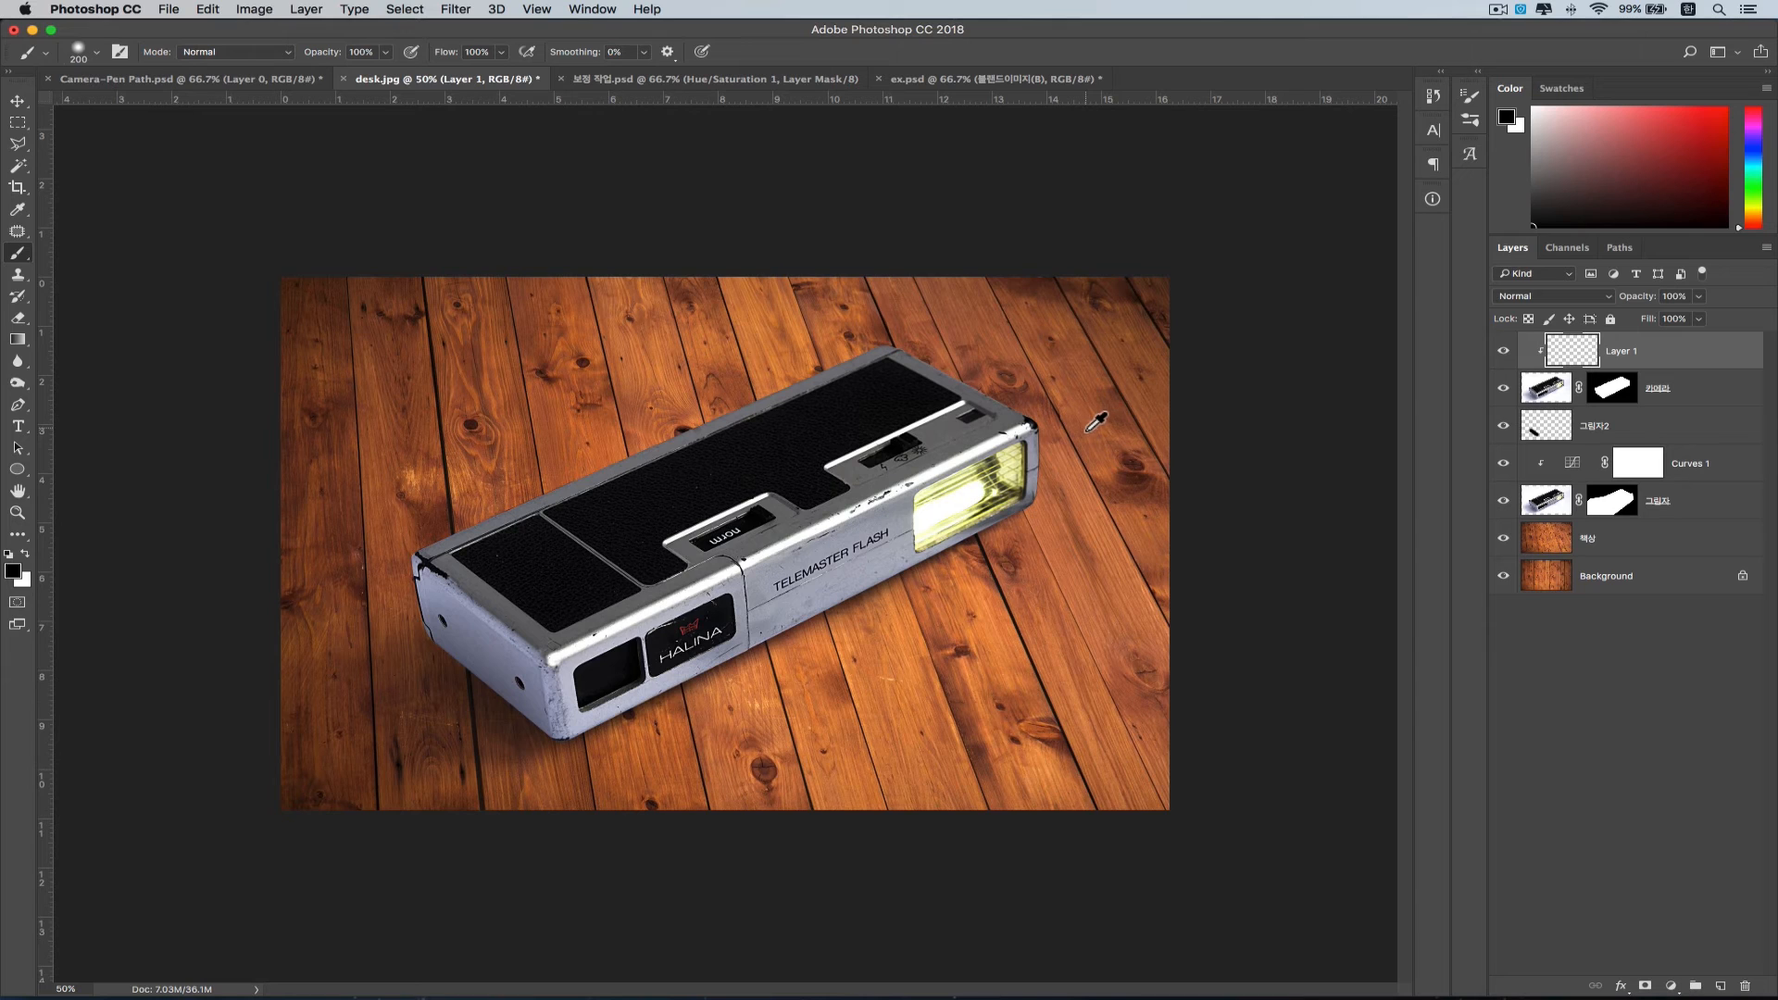
pyautogui.keyDown('alt'); pyautogui.click(878, 653); pyautogui.keyUp('alt')
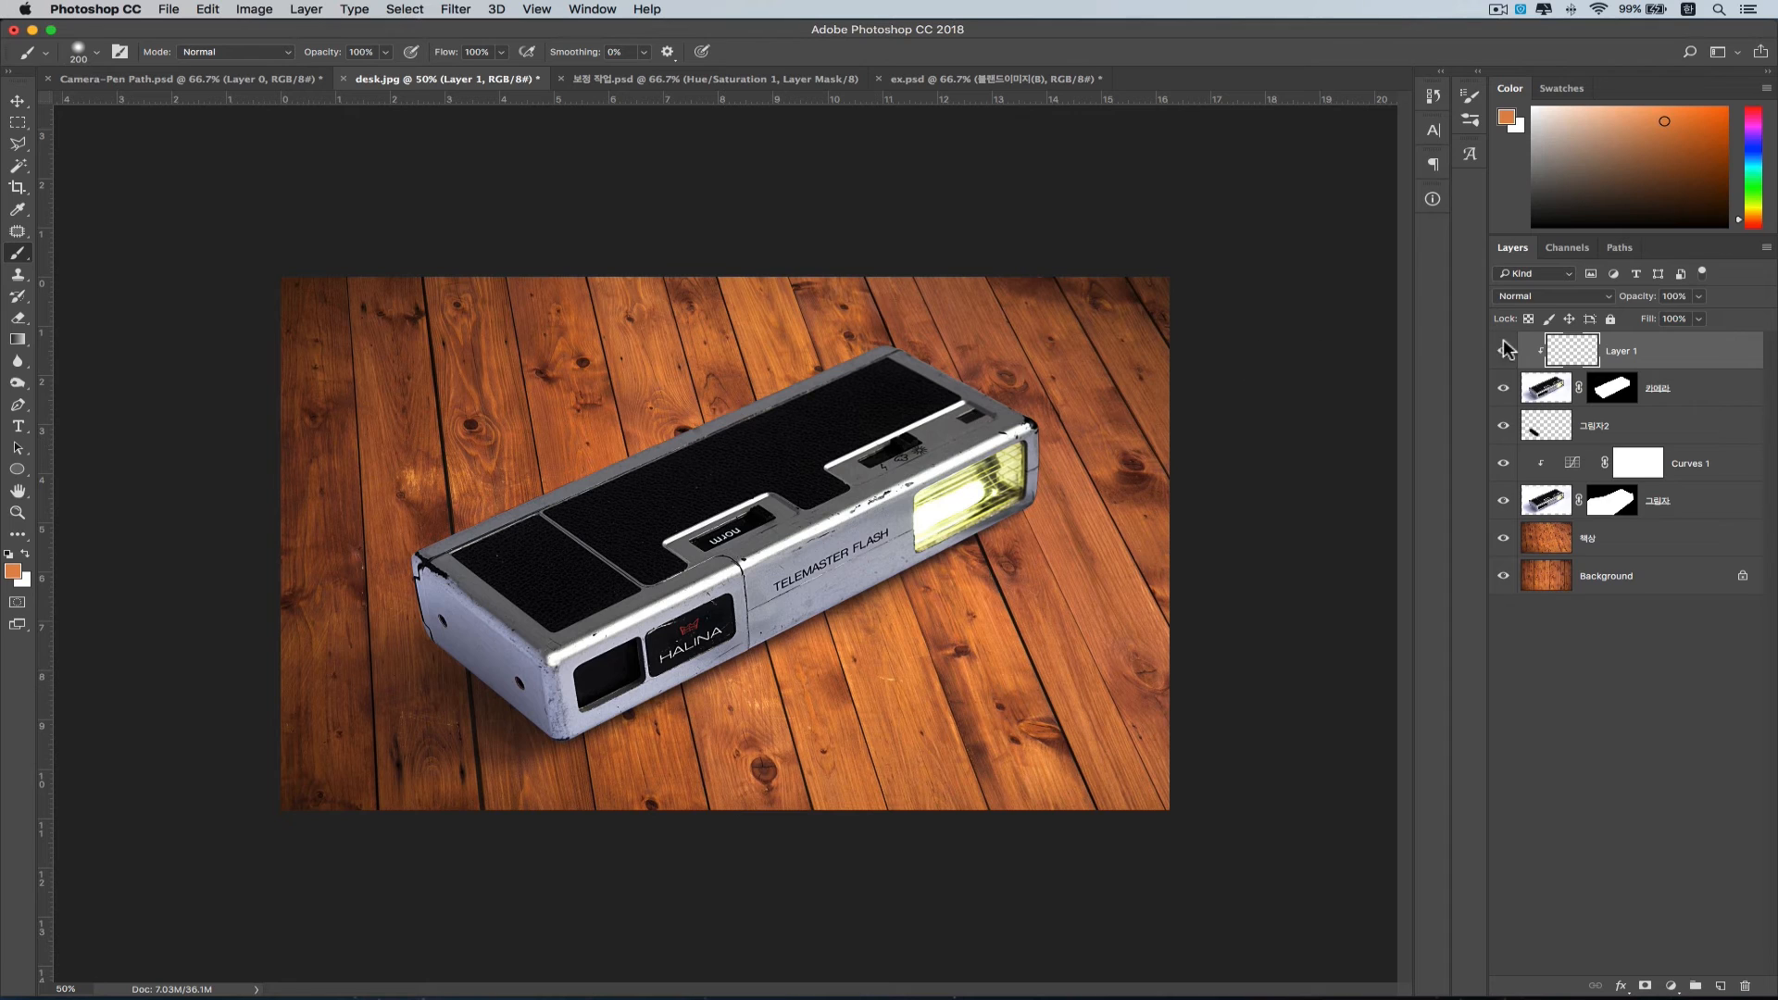
pyautogui.moveTo(932, 363)
pyautogui.mouseDown()
pyautogui.moveTo(660, 389)
pyautogui.moveTo(1075, 386)
pyautogui.moveTo(803, 432)
pyautogui.moveTo(866, 464)
pyautogui.moveTo(976, 466)
pyautogui.moveTo(582, 499)
pyautogui.moveTo(1019, 468)
pyautogui.mouseUp()
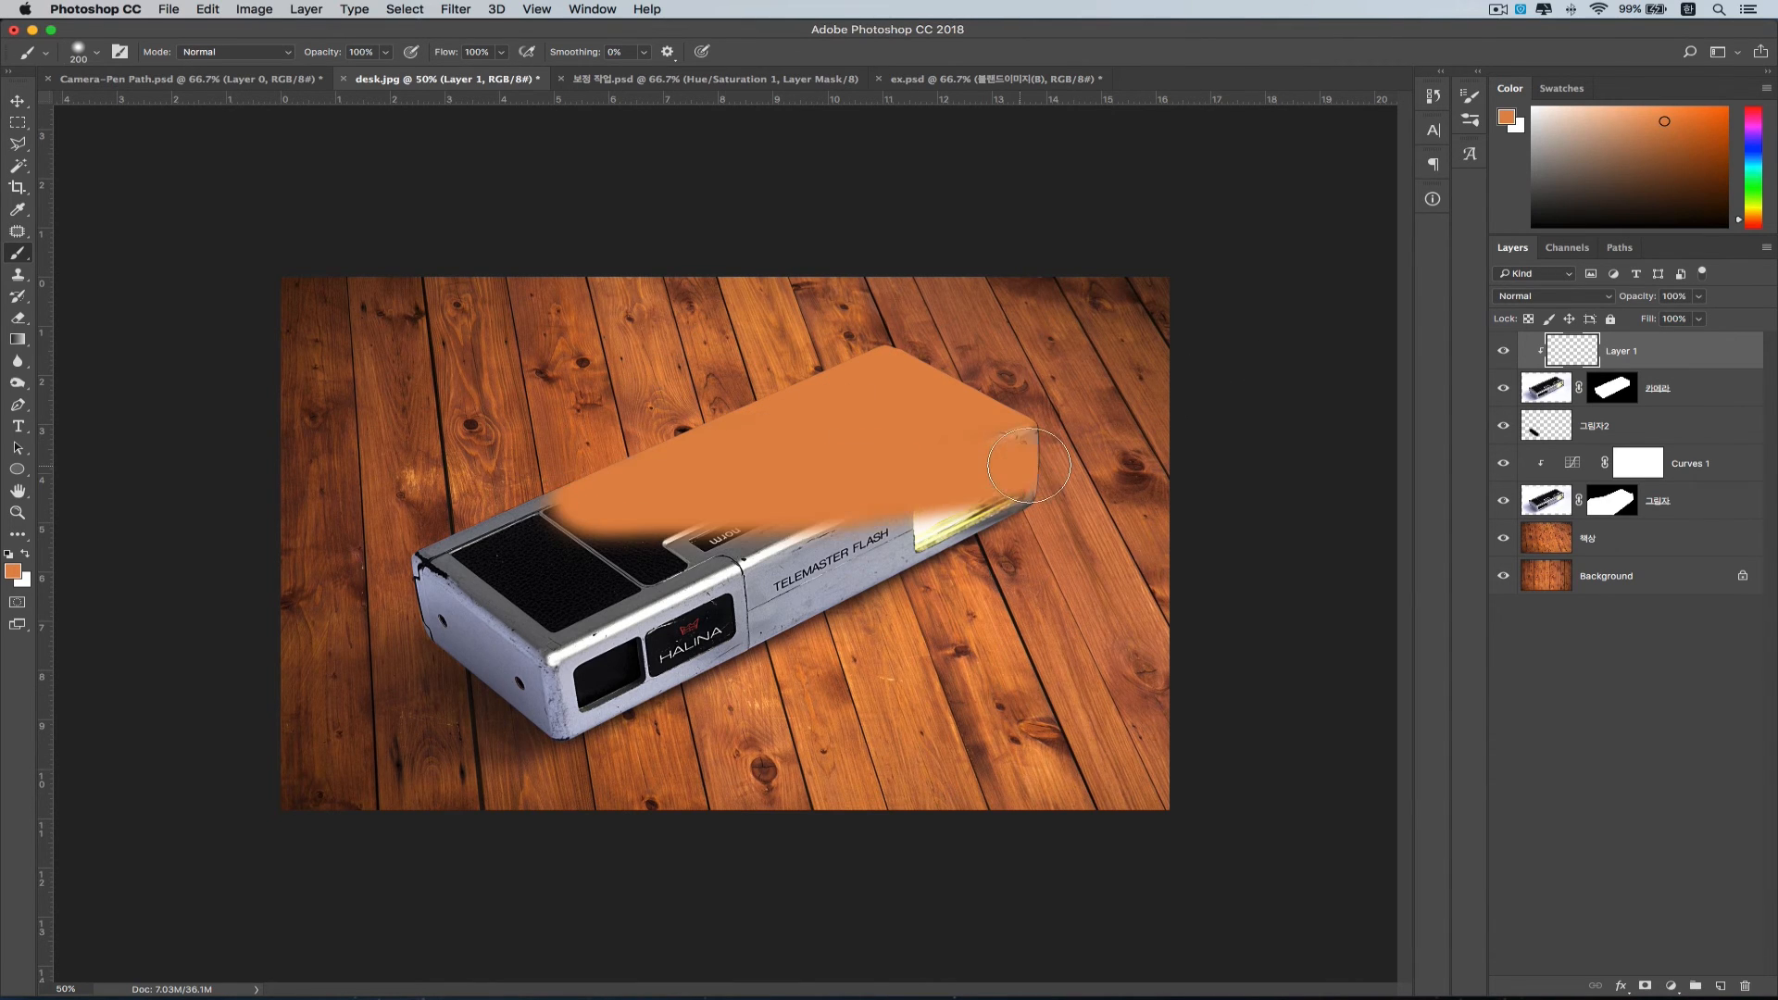
pyautogui.moveTo(824, 532)
pyautogui.mouseDown()
pyautogui.moveTo(416, 570)
pyautogui.moveTo(593, 602)
pyautogui.moveTo(471, 652)
pyautogui.mouseUp()
pyautogui.moveTo(553, 687)
pyautogui.mouseDown()
pyautogui.moveTo(1005, 504)
pyautogui.moveTo(885, 551)
pyautogui.moveTo(617, 600)
pyautogui.moveTo(980, 503)
pyautogui.moveTo(827, 537)
pyautogui.moveTo(611, 651)
pyautogui.moveTo(861, 560)
pyautogui.mouseUp()
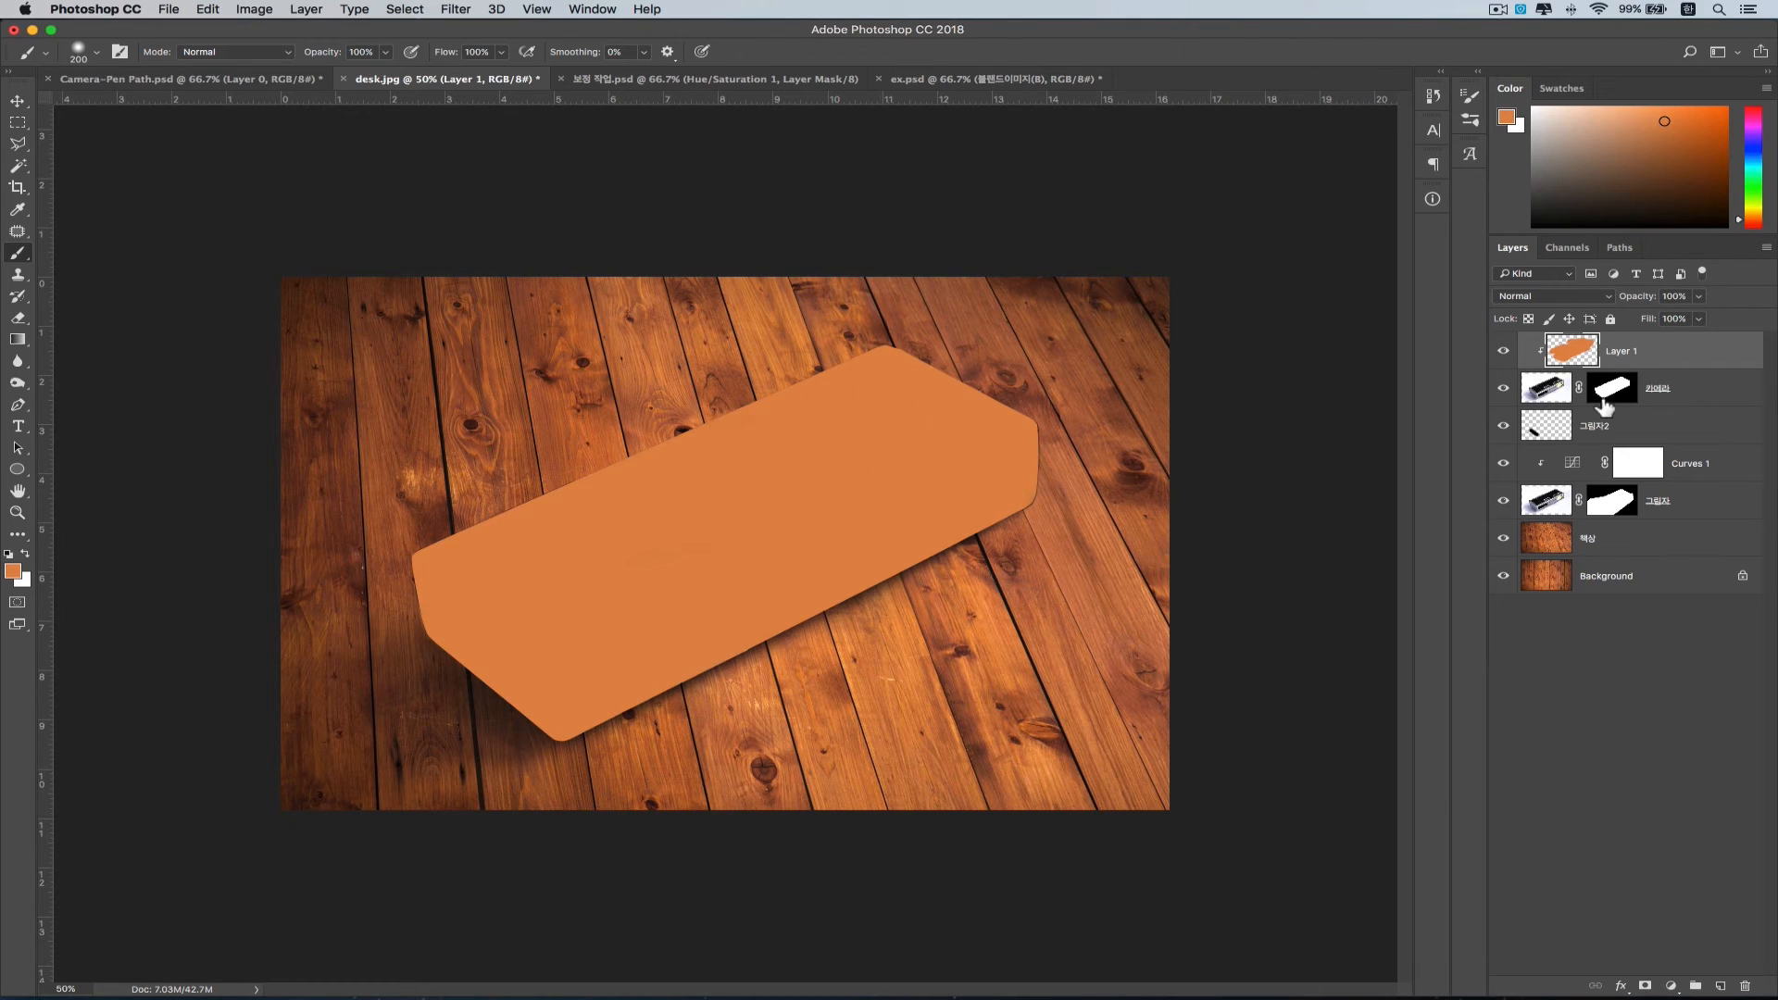
# - Blend the orange paint layer in Multiply mode at 21% opacity and compare the camera with and without the tint
pyautogui.click(1593, 293)
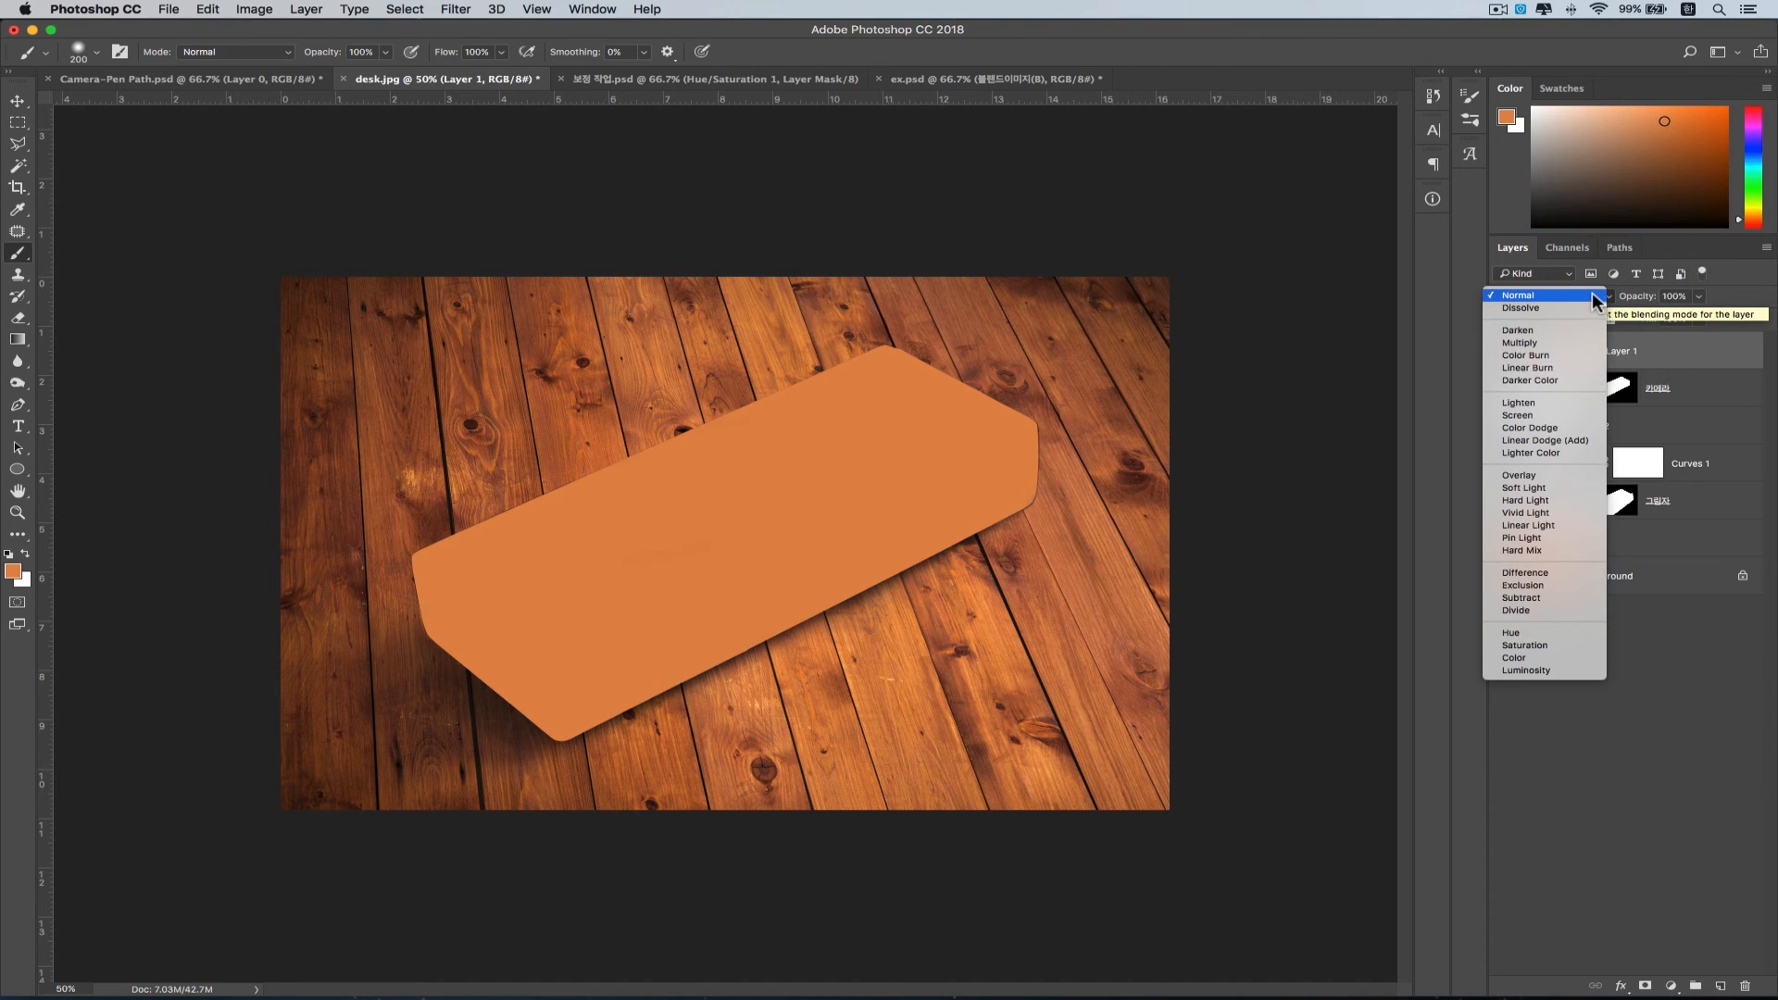
pyautogui.click(1586, 341)
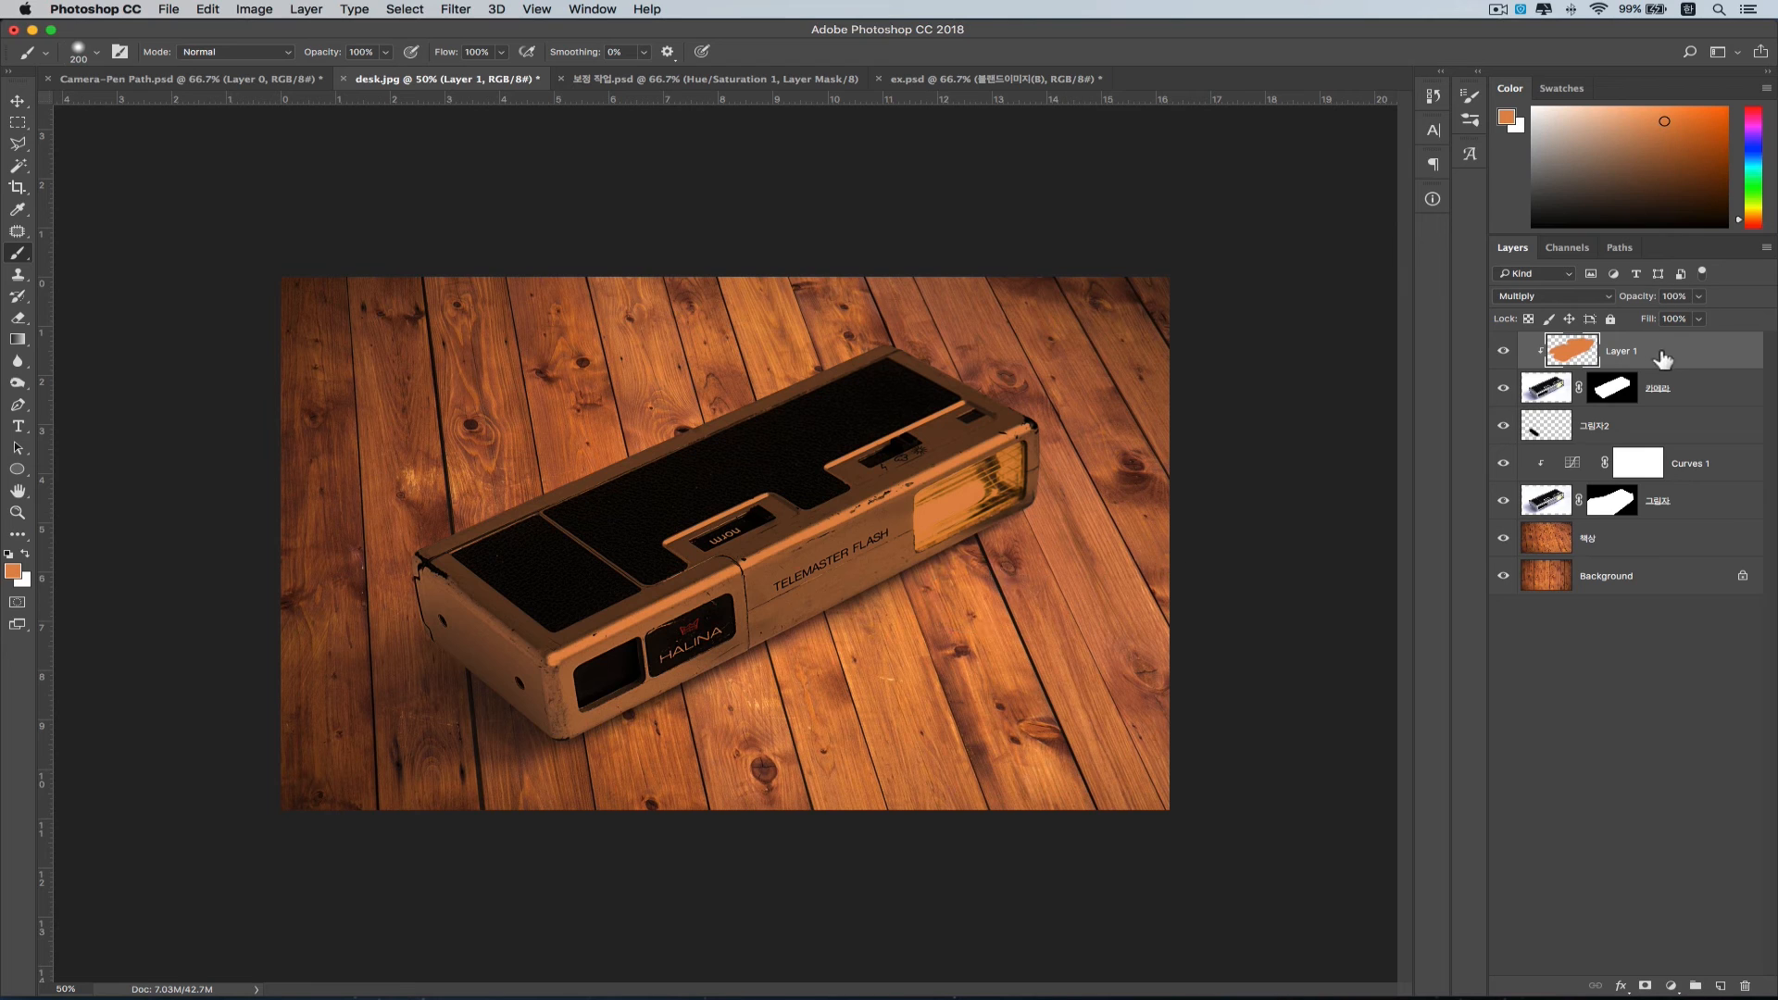
pyautogui.moveTo(1699, 296); pyautogui.dragTo(1630, 315)
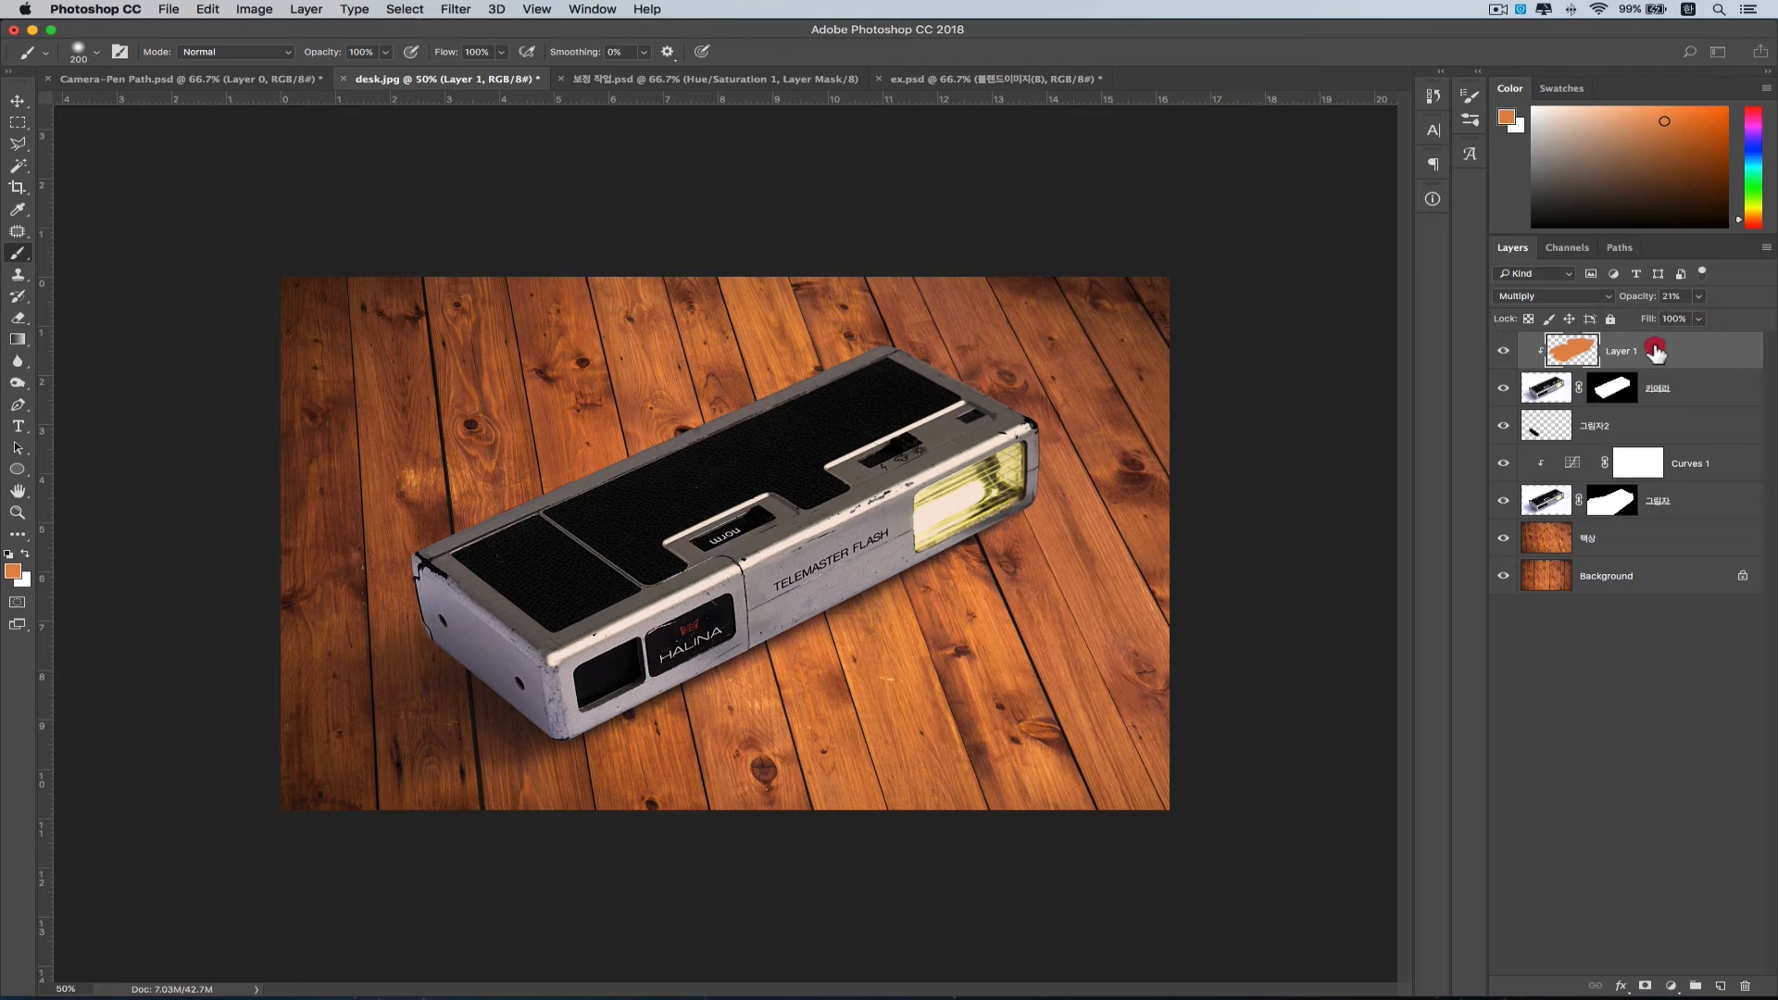
pyautogui.click(1504, 353)
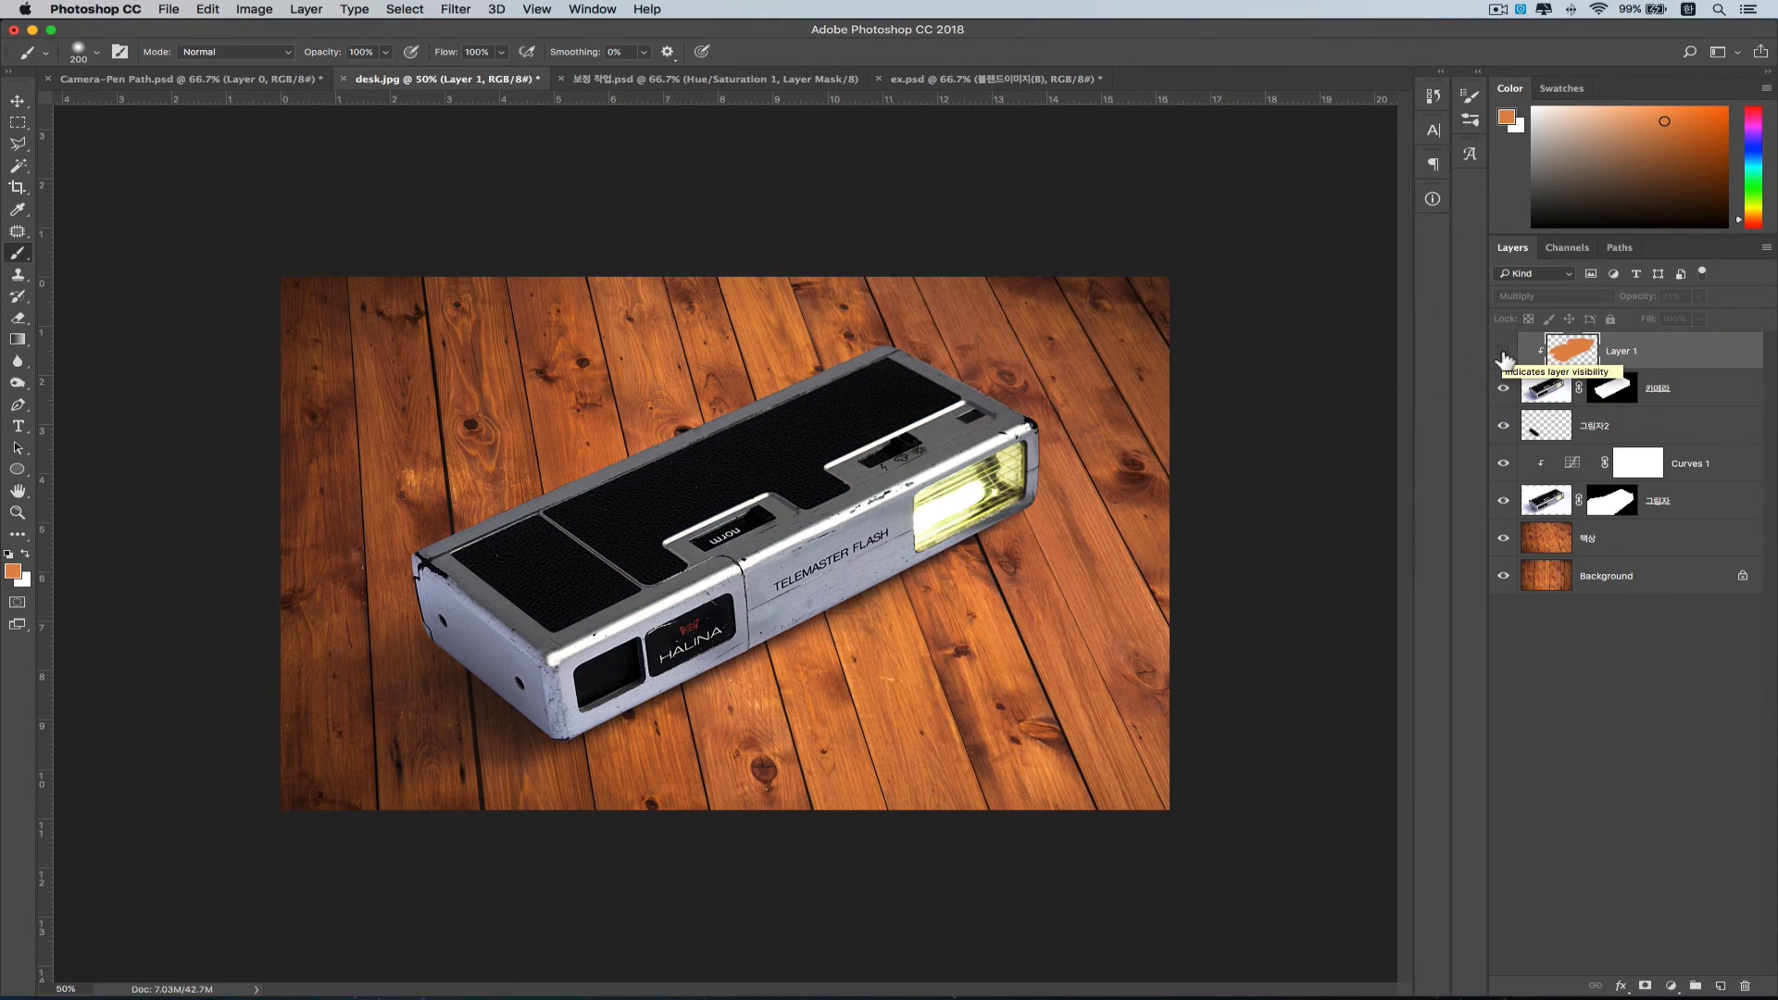
pyautogui.click(1504, 355)
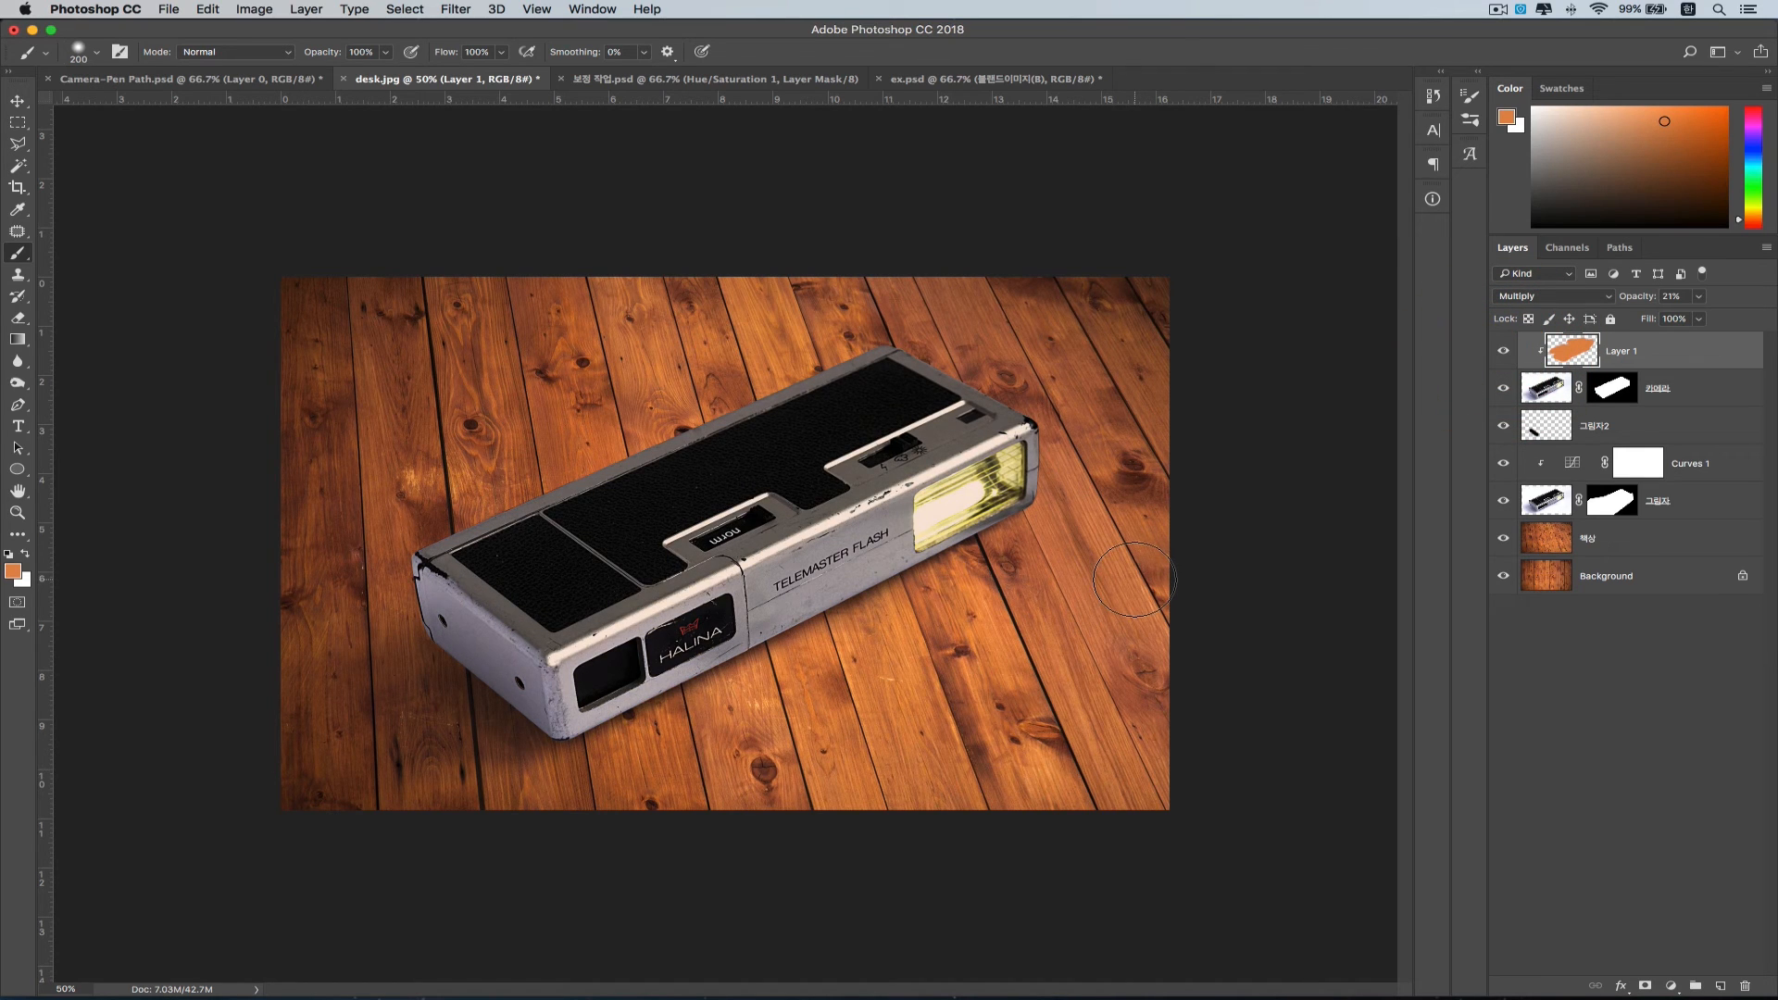
pyautogui.click(1699, 319)
pyautogui.moveTo(1694, 318); pyautogui.dragTo(1691, 319)
pyautogui.click(1501, 351)
pyautogui.click(1501, 351)
# - Add another clipped layer on top and paint the camera's left end face with a dark brown sampled from the desk
pyautogui.click(1721, 987)
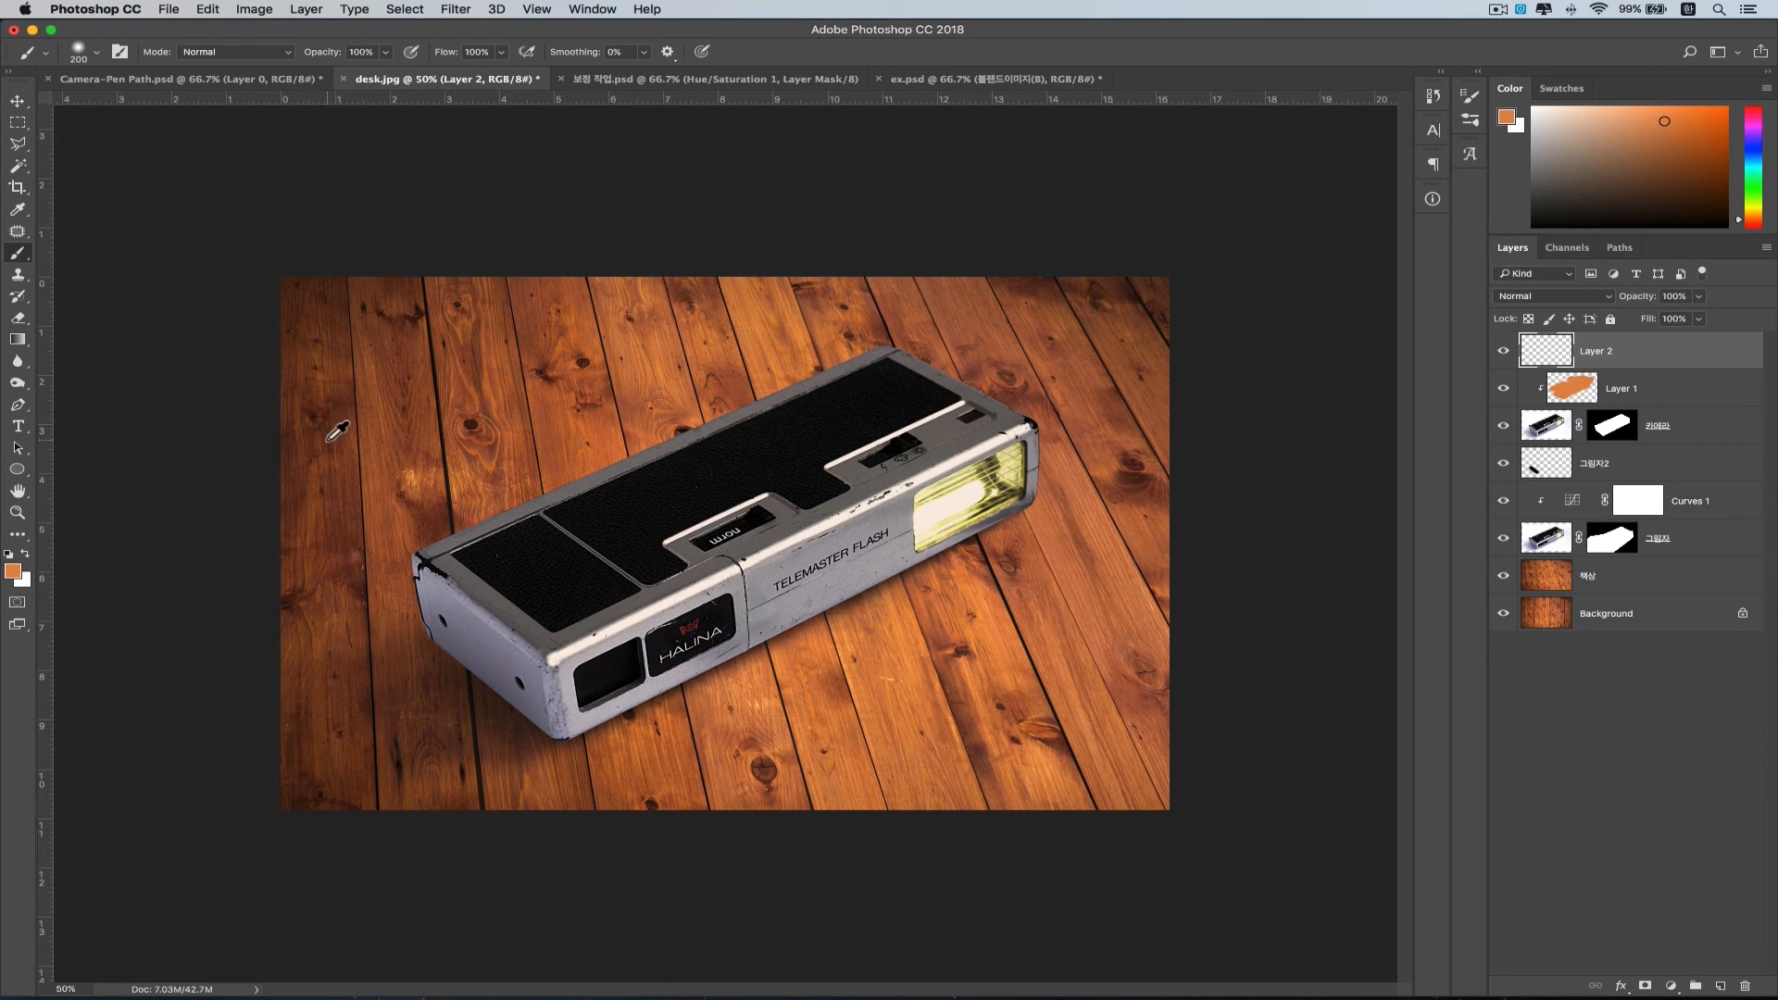
pyautogui.keyDown('alt'); pyautogui.click(359, 579); pyautogui.keyUp('alt')
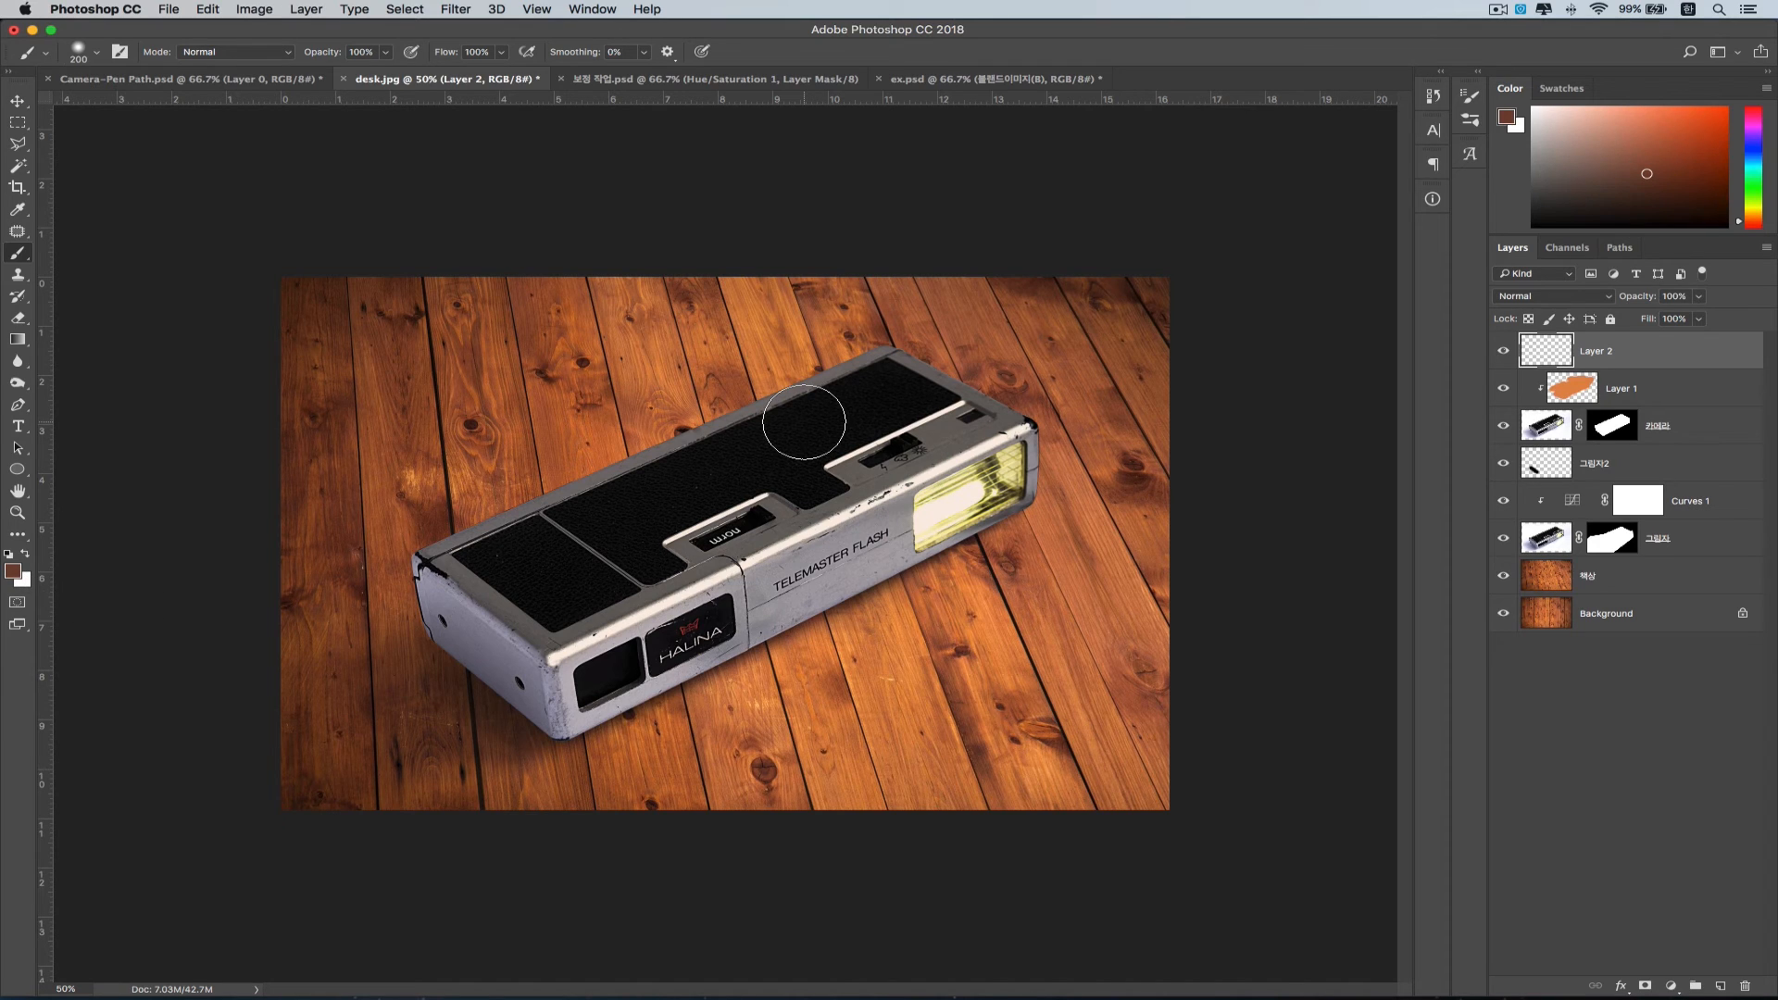
pyautogui.keyDown('alt'); pyautogui.click(1635, 370); pyautogui.keyUp('alt')
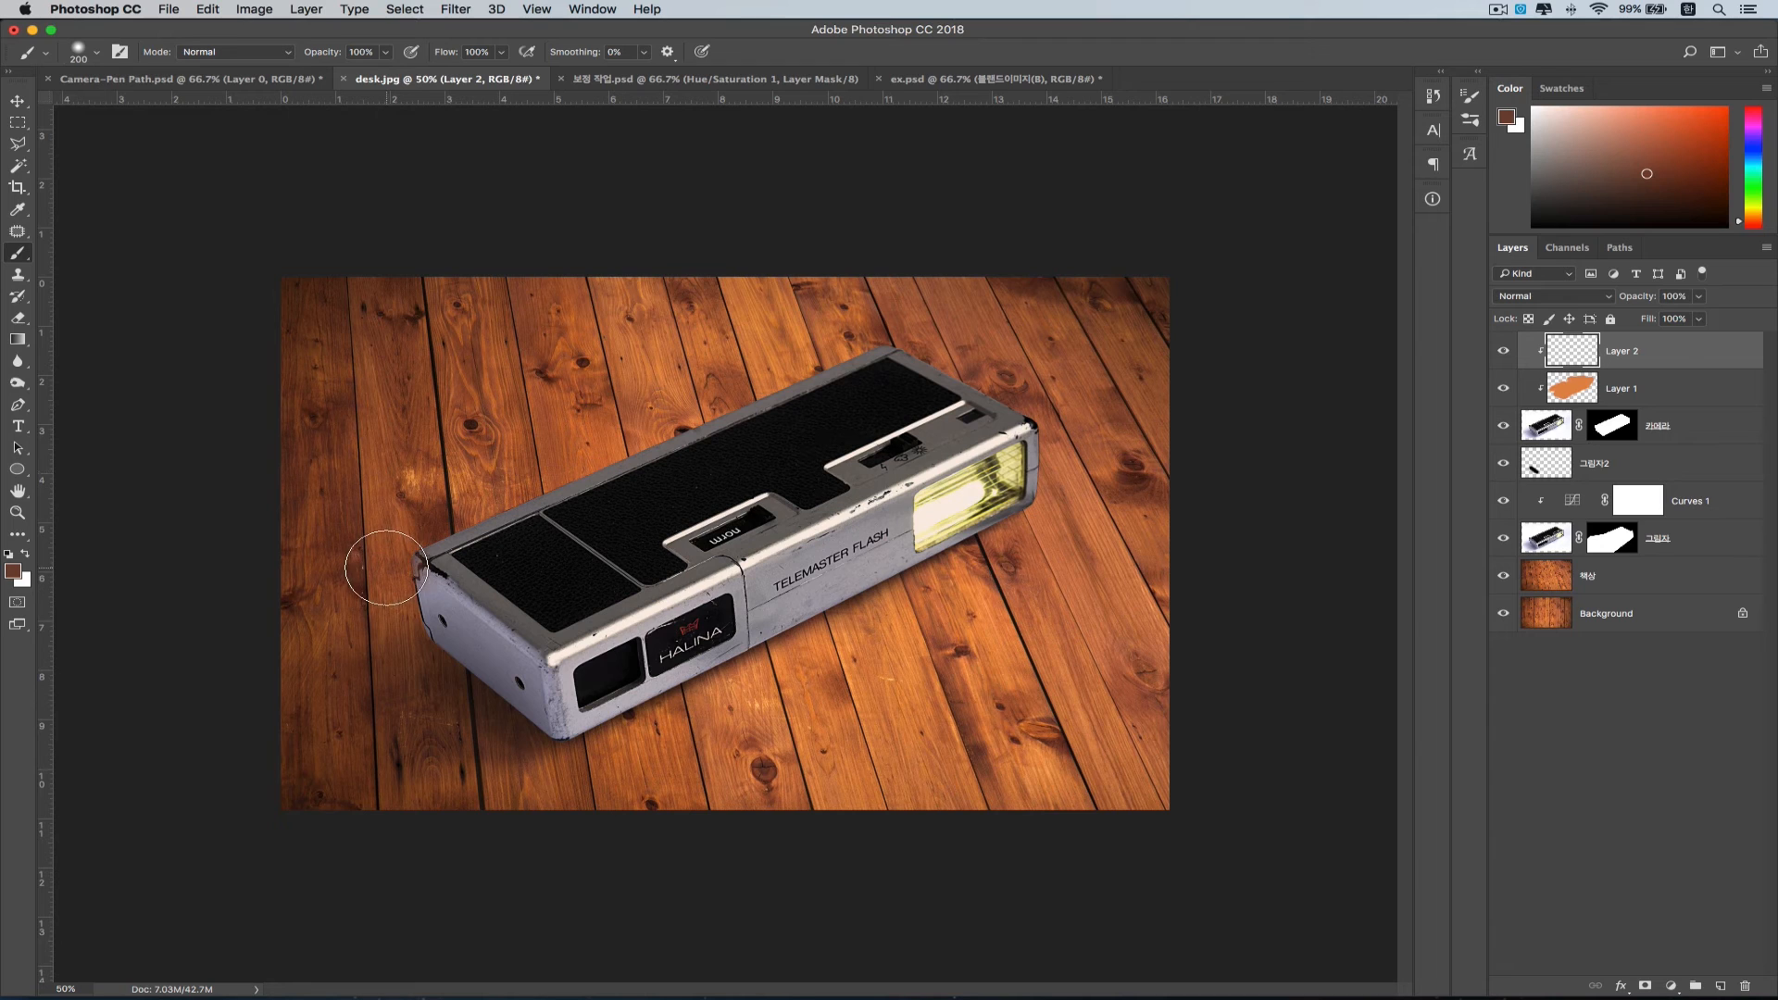
pyautogui.moveTo(386, 555)
pyautogui.mouseDown()
pyautogui.moveTo(546, 725)
pyautogui.moveTo(405, 593)
pyautogui.moveTo(416, 654)
pyautogui.moveTo(493, 710)
pyautogui.moveTo(576, 717)
pyautogui.mouseUp()
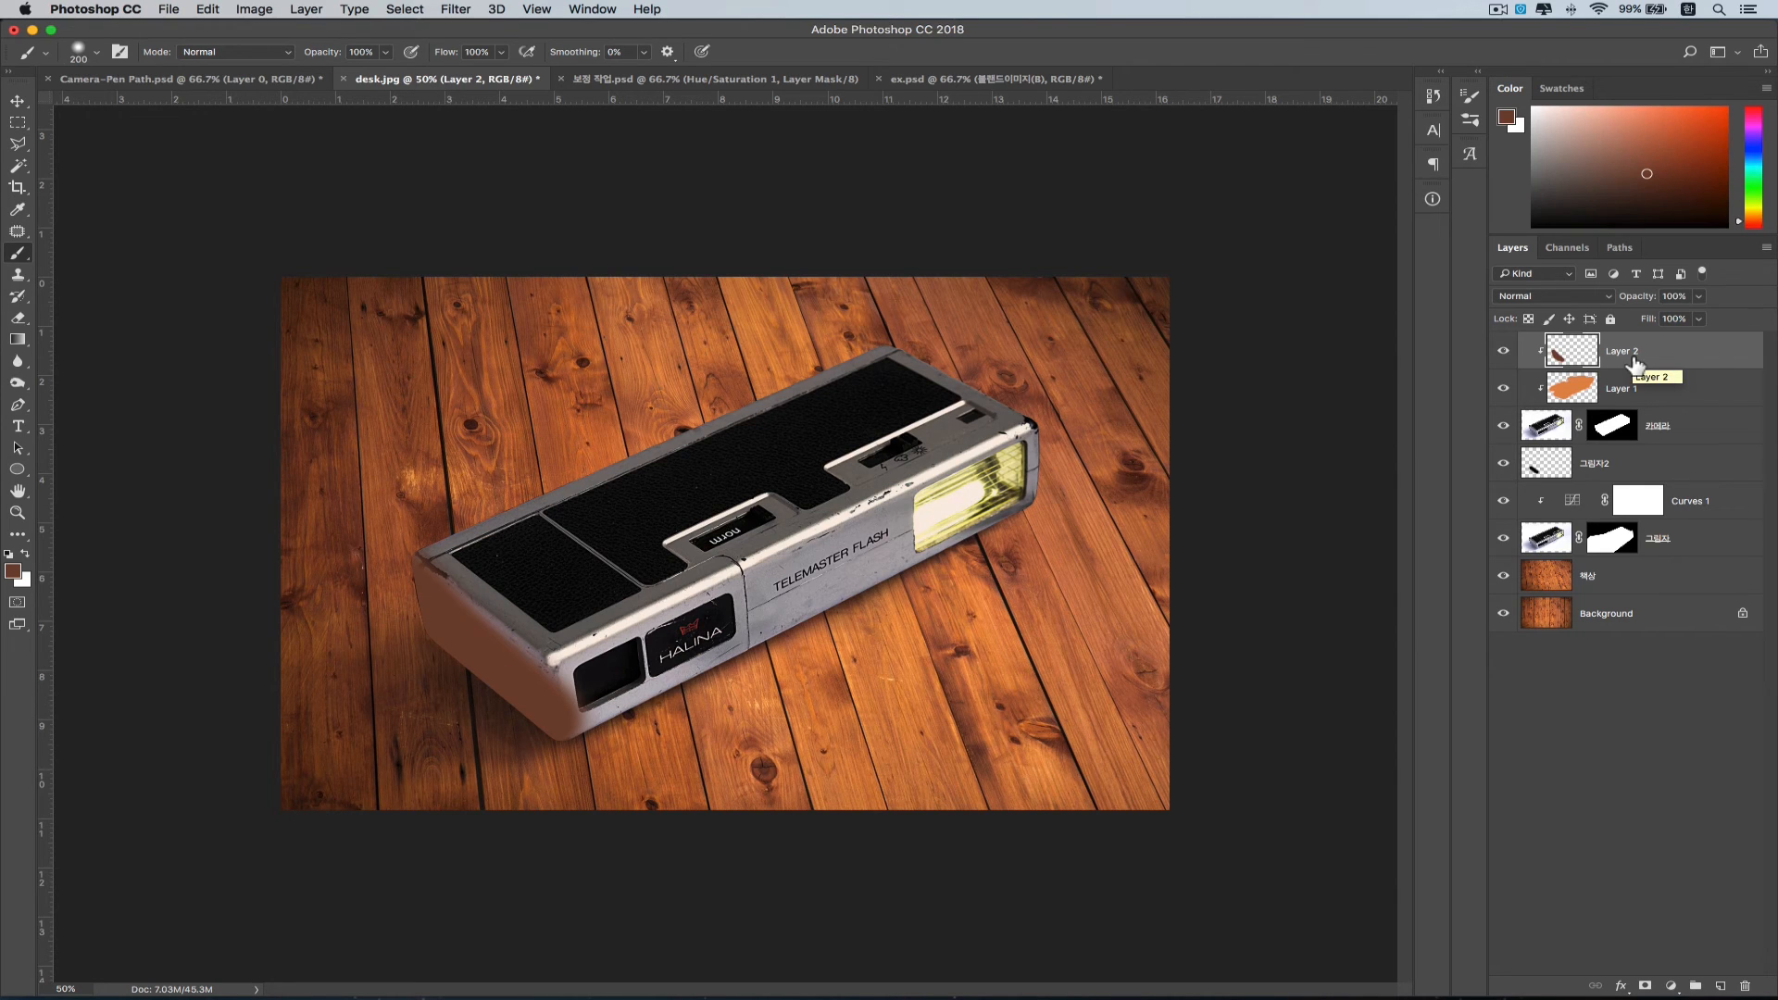
# - Set the dark brown layer to Multiply at 11% opacity and compare the camera with and without it
pyautogui.click(1602, 296)
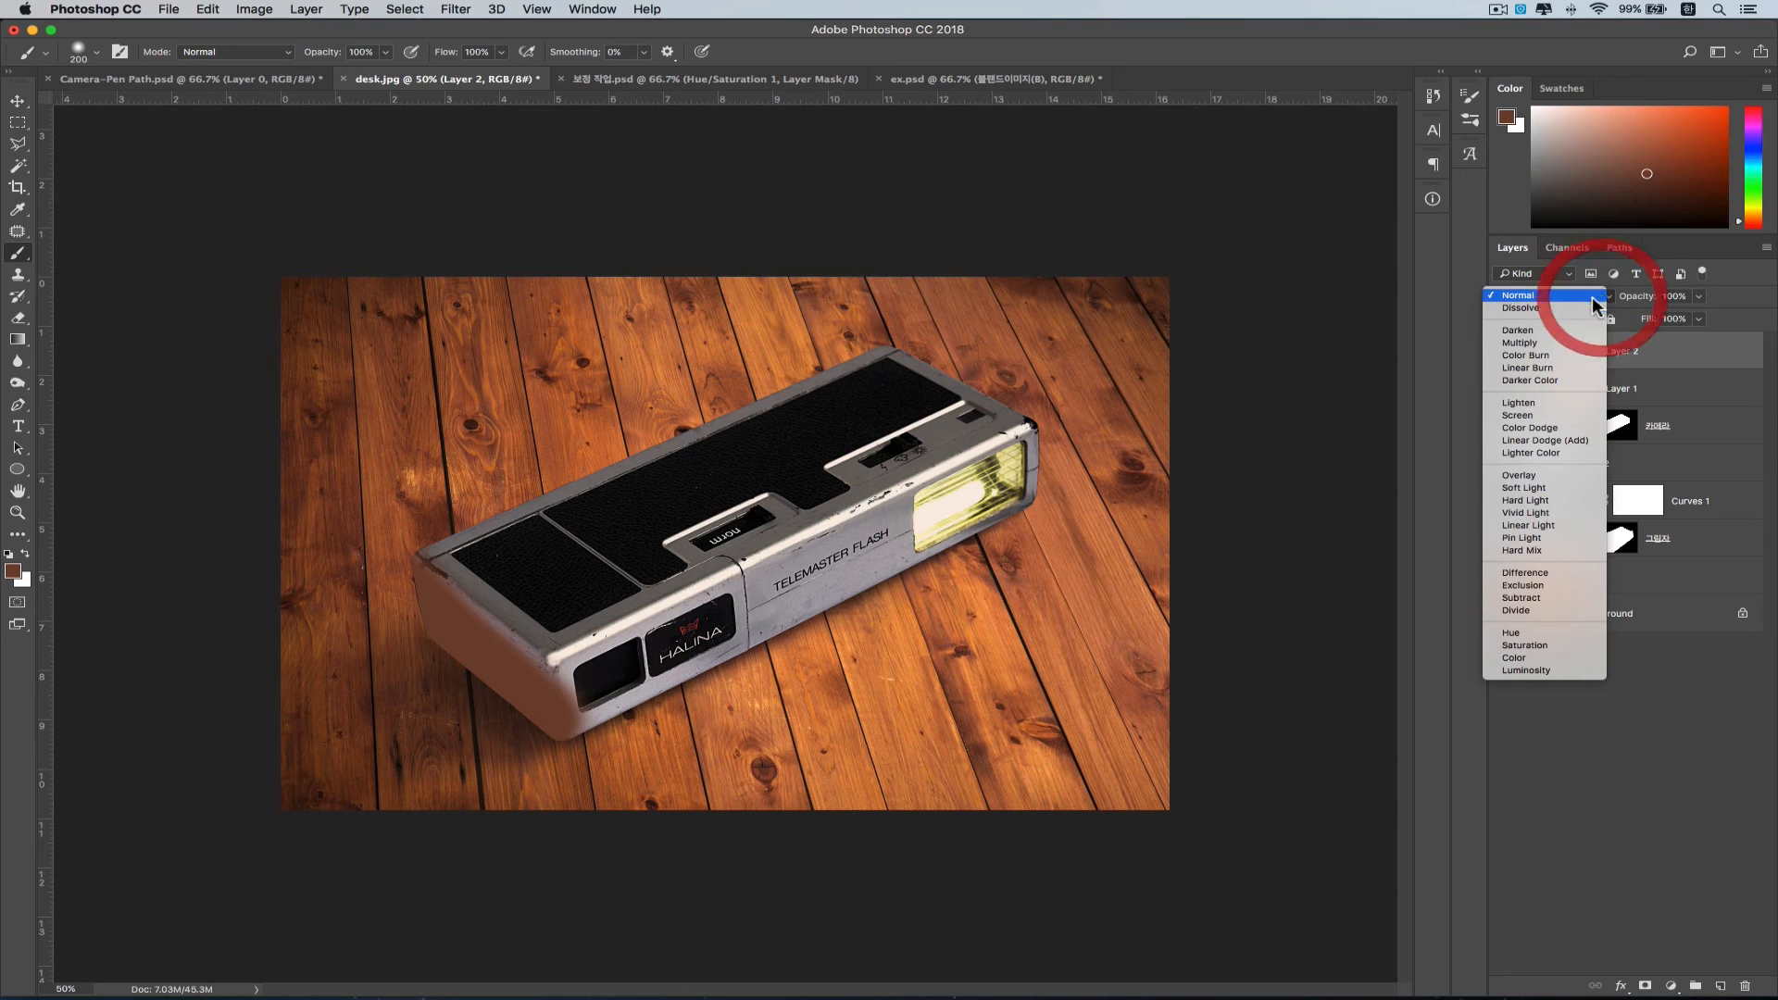
pyautogui.click(1569, 340)
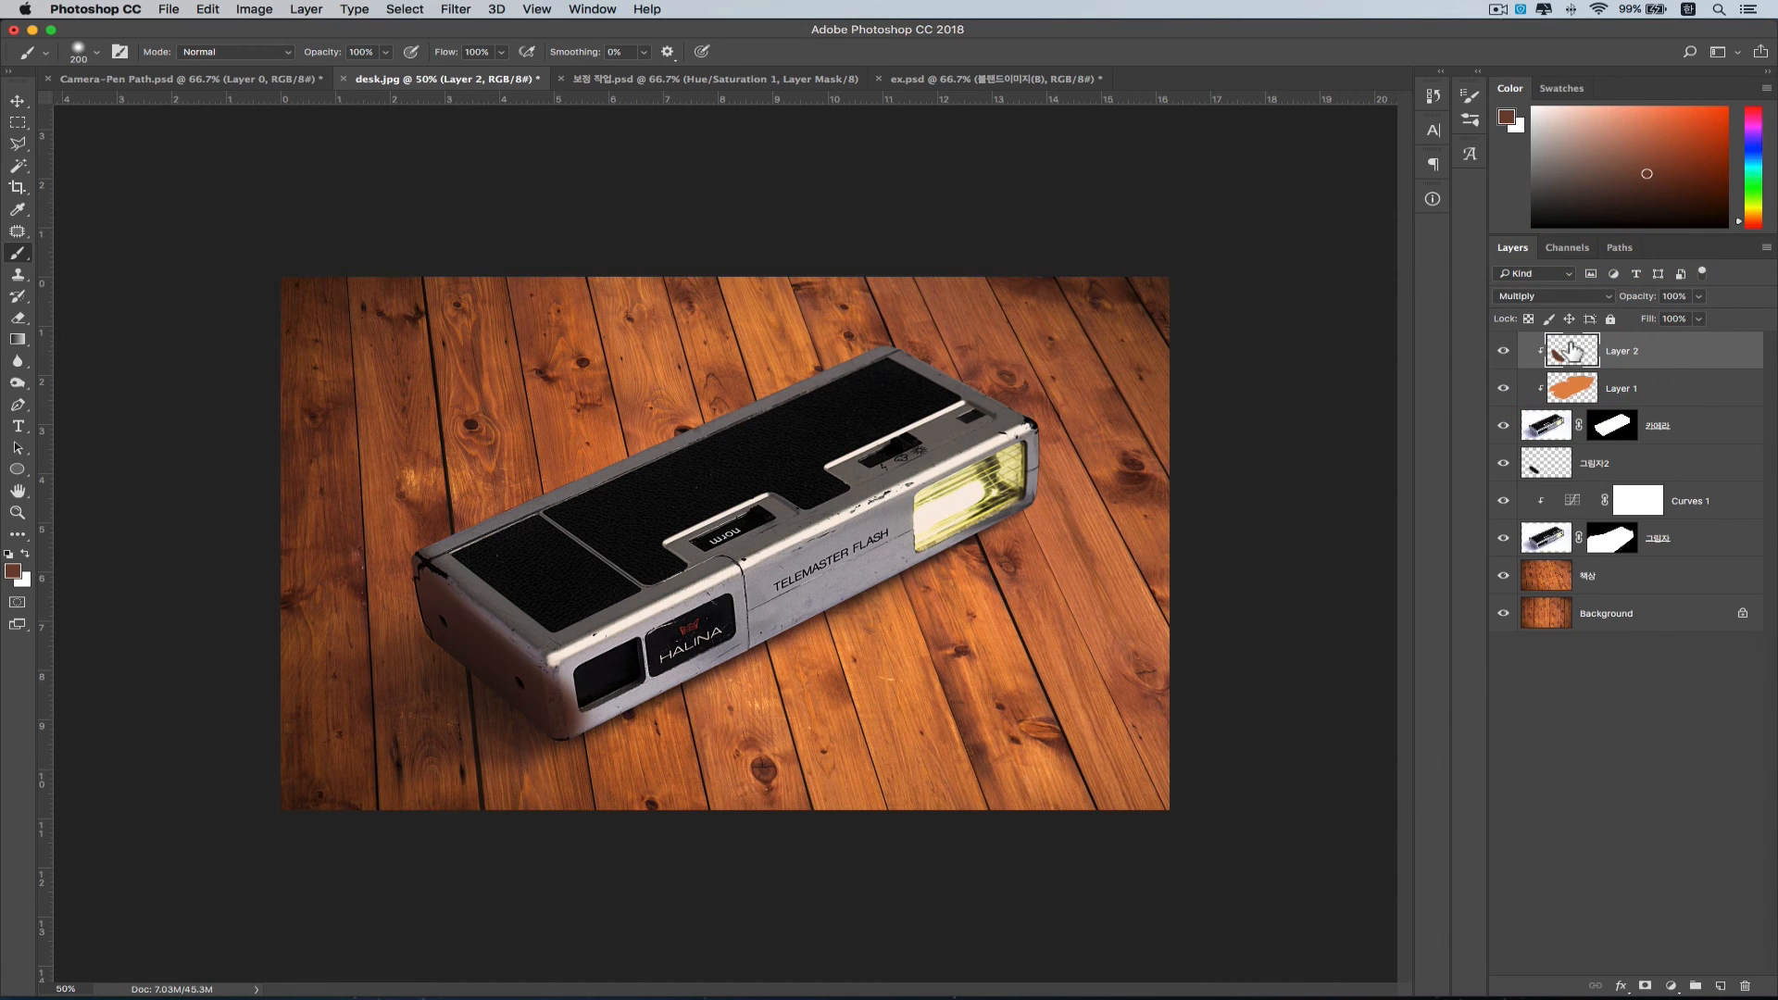
pyautogui.click(1697, 318)
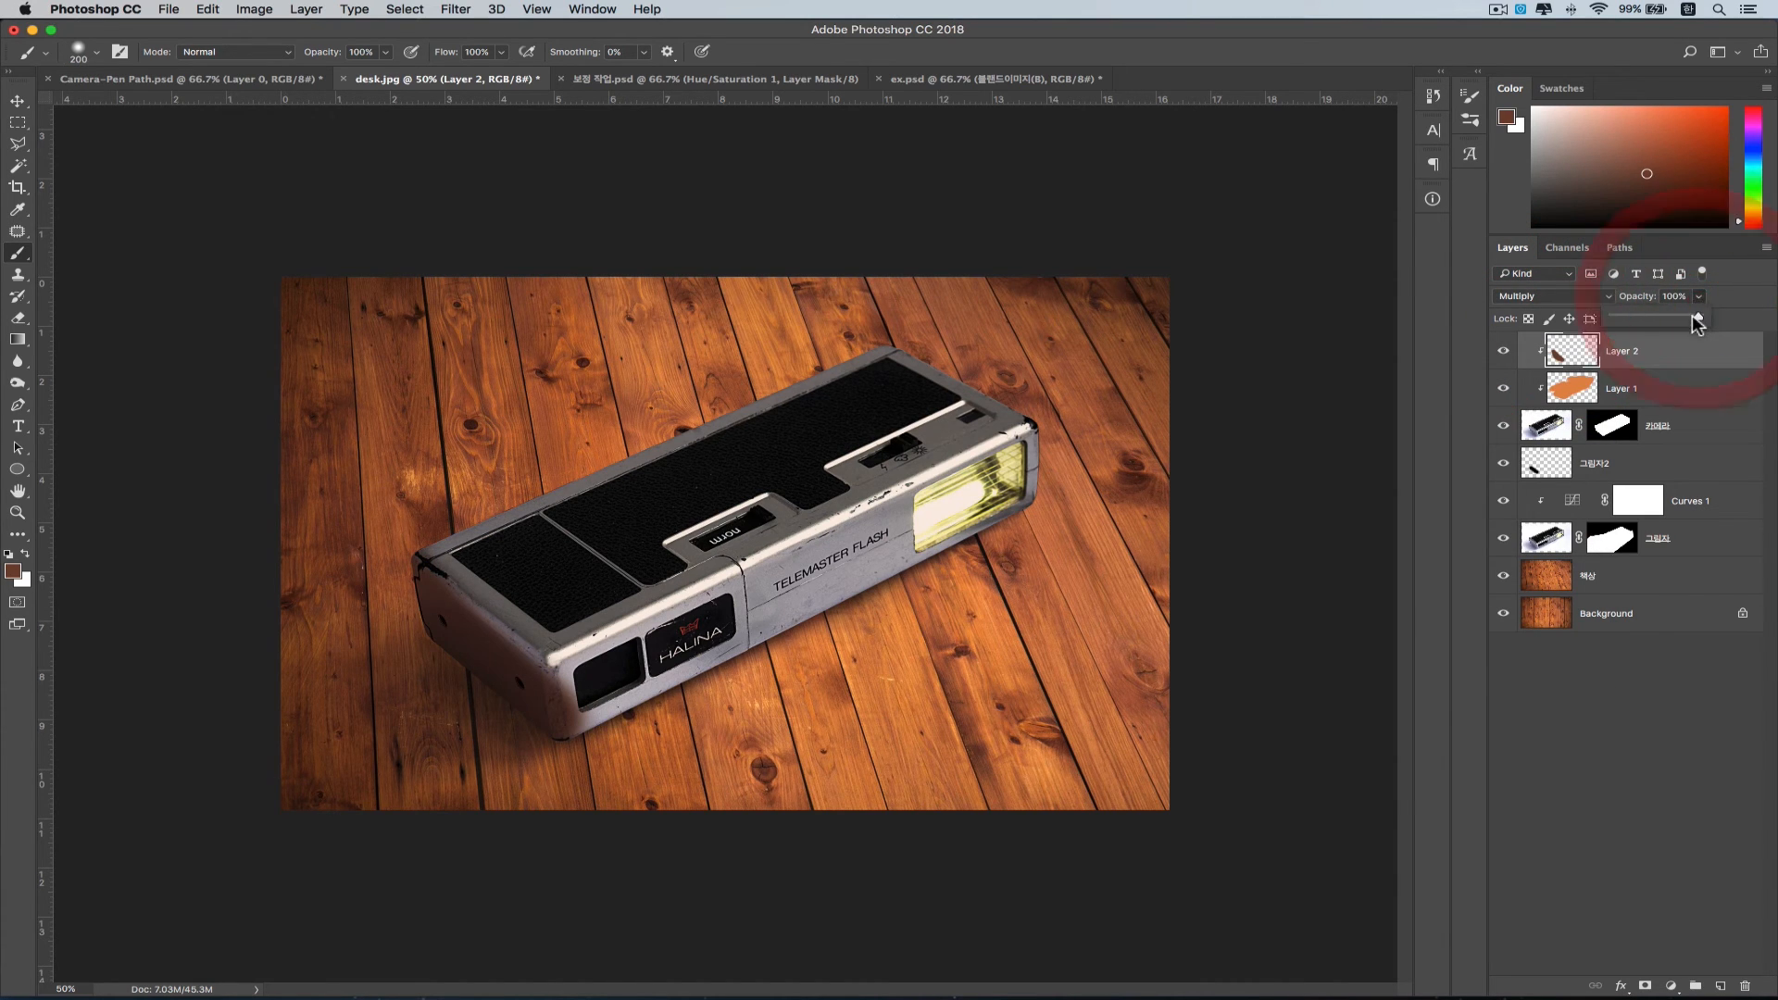
pyautogui.moveTo(1696, 319); pyautogui.dragTo(1621, 320)
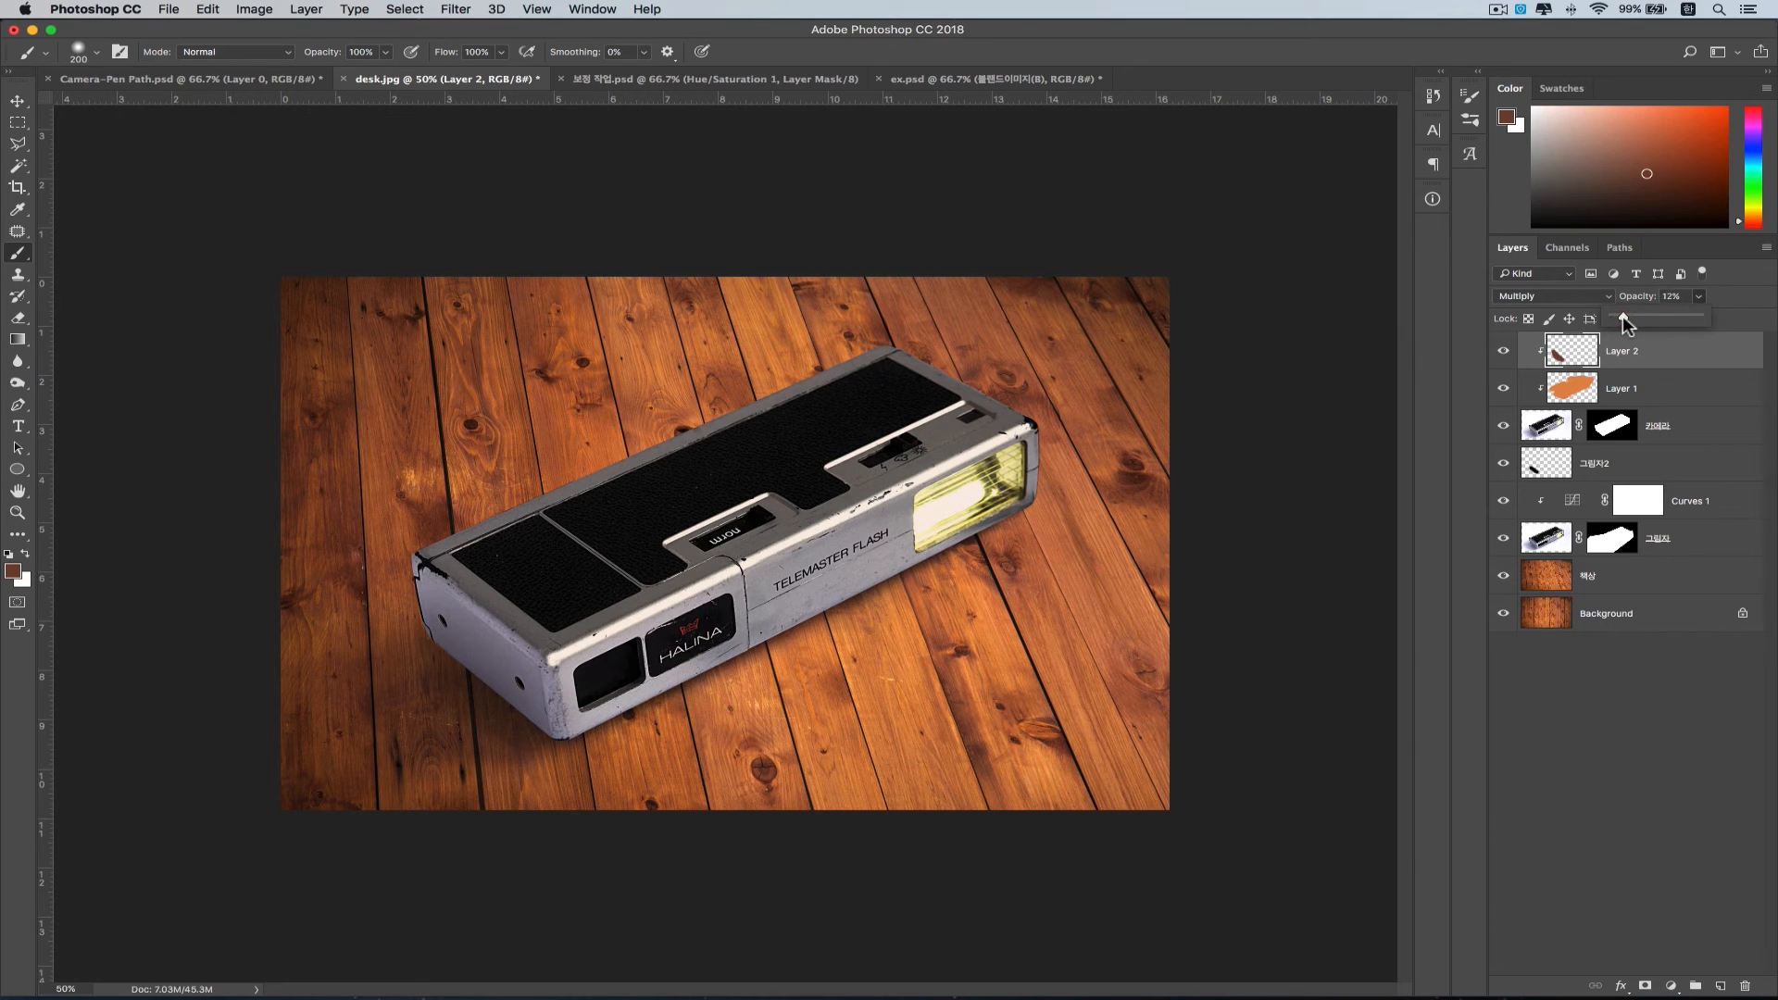
pyautogui.click(1622, 317)
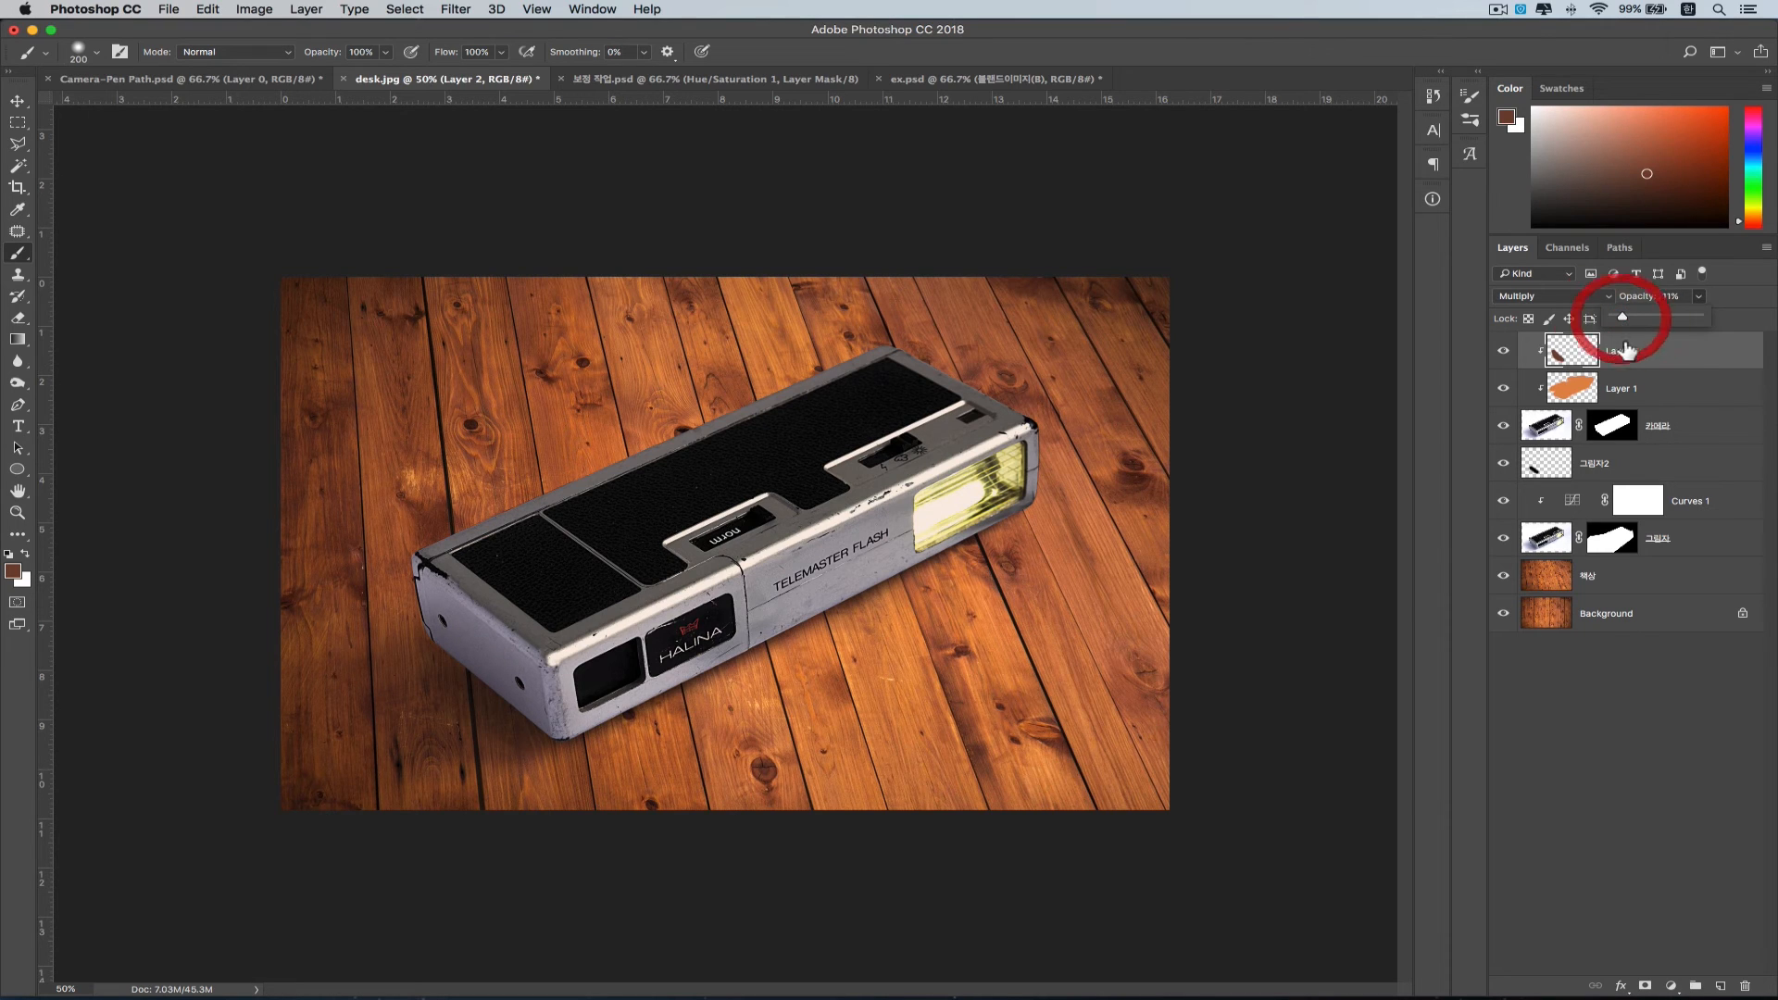
pyautogui.click(1663, 353)
pyautogui.click(1505, 354)
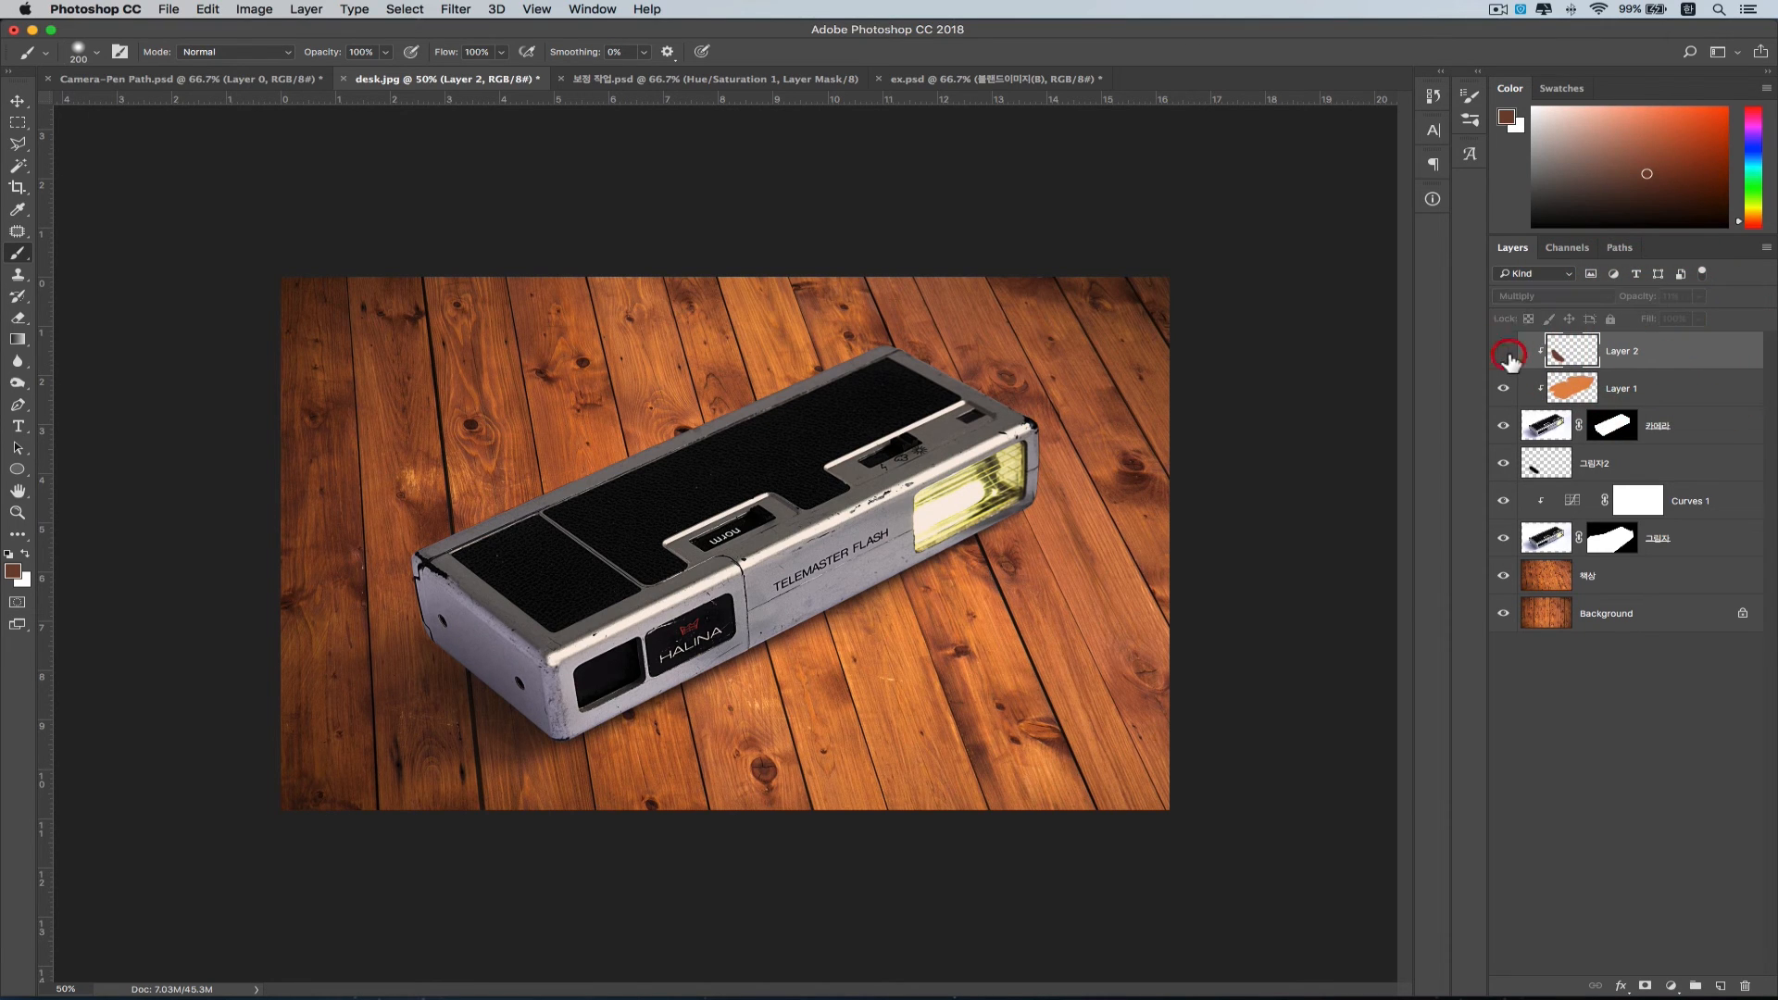
pyautogui.click(1505, 353)
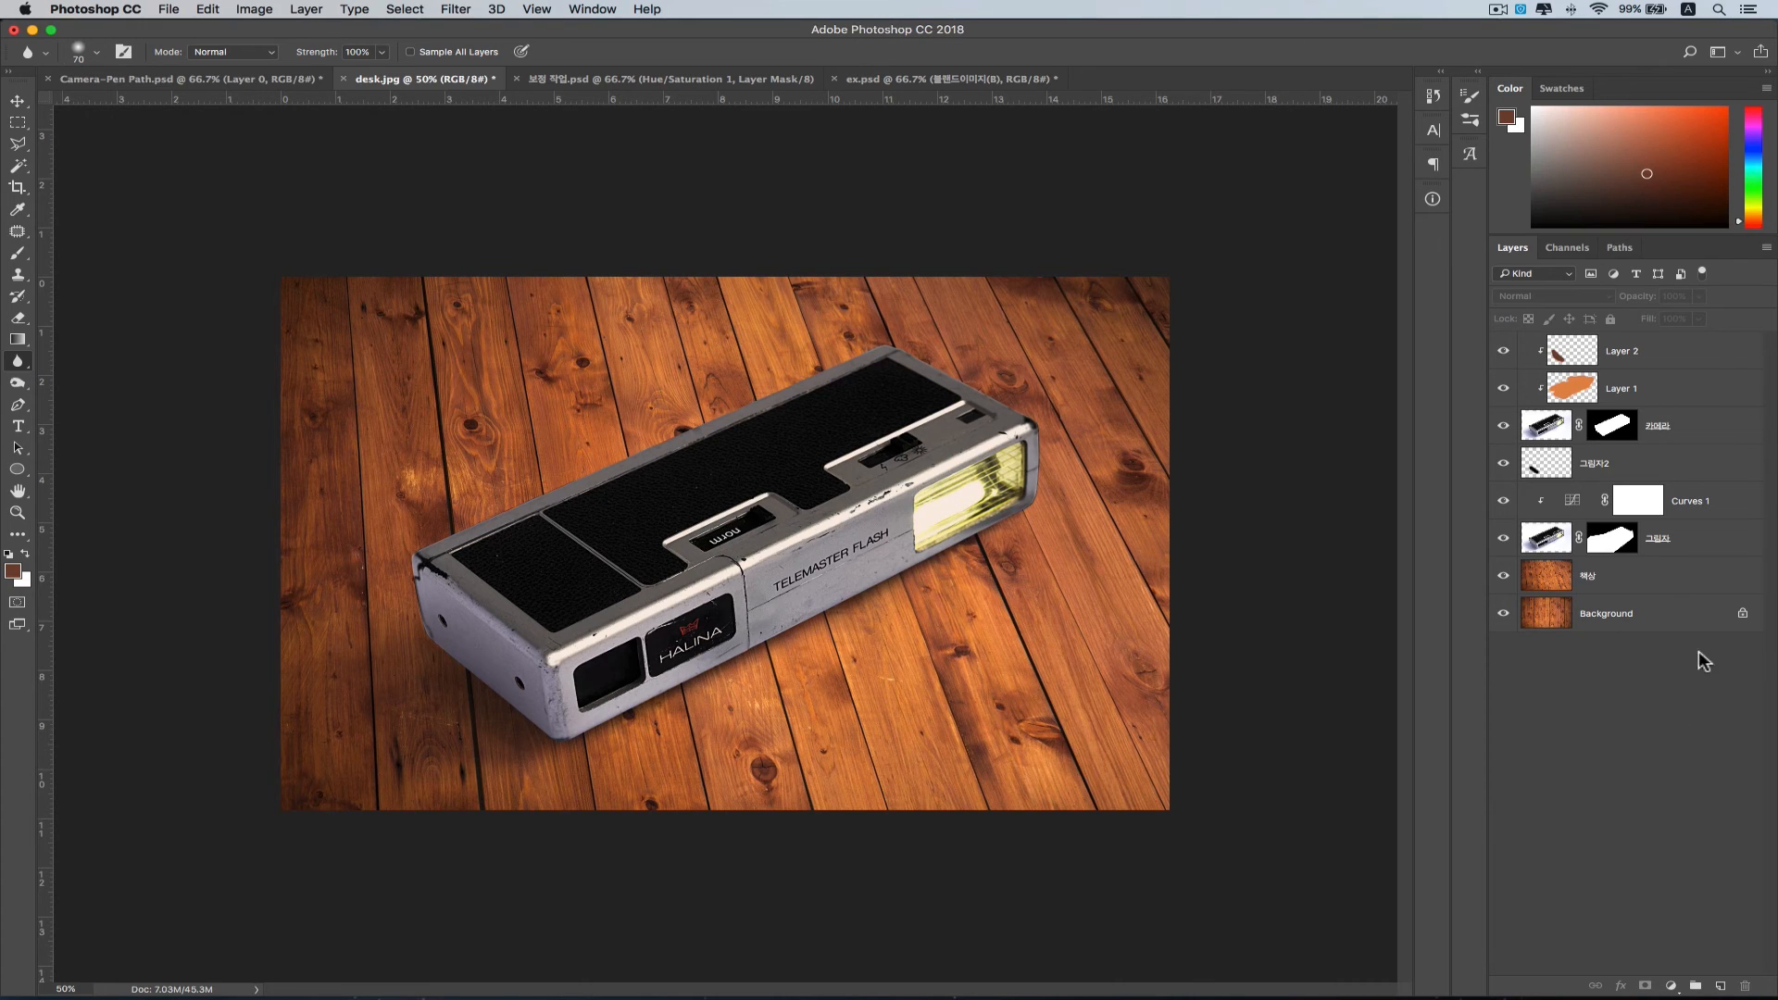
# - Add a Hue/Saturation adjustment above the desk layer, lower its saturation slightly, and compare the wood with and without it
pyautogui.click(1652, 590)
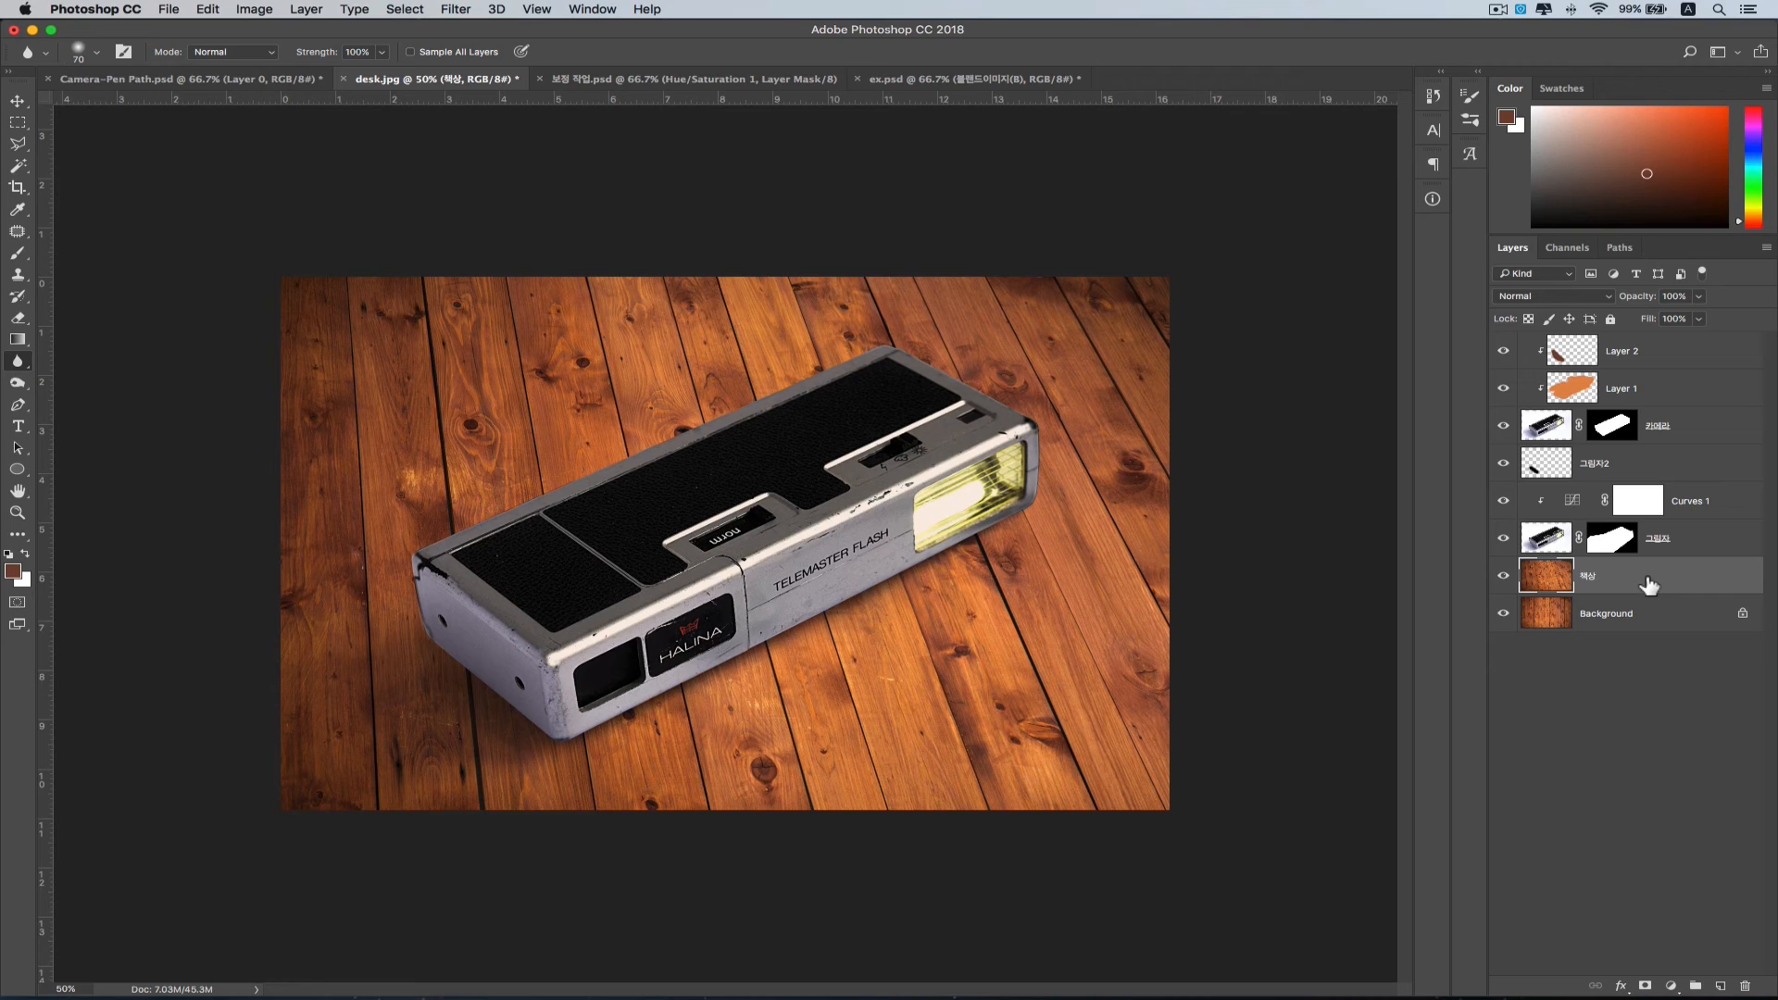
pyautogui.click(1671, 986)
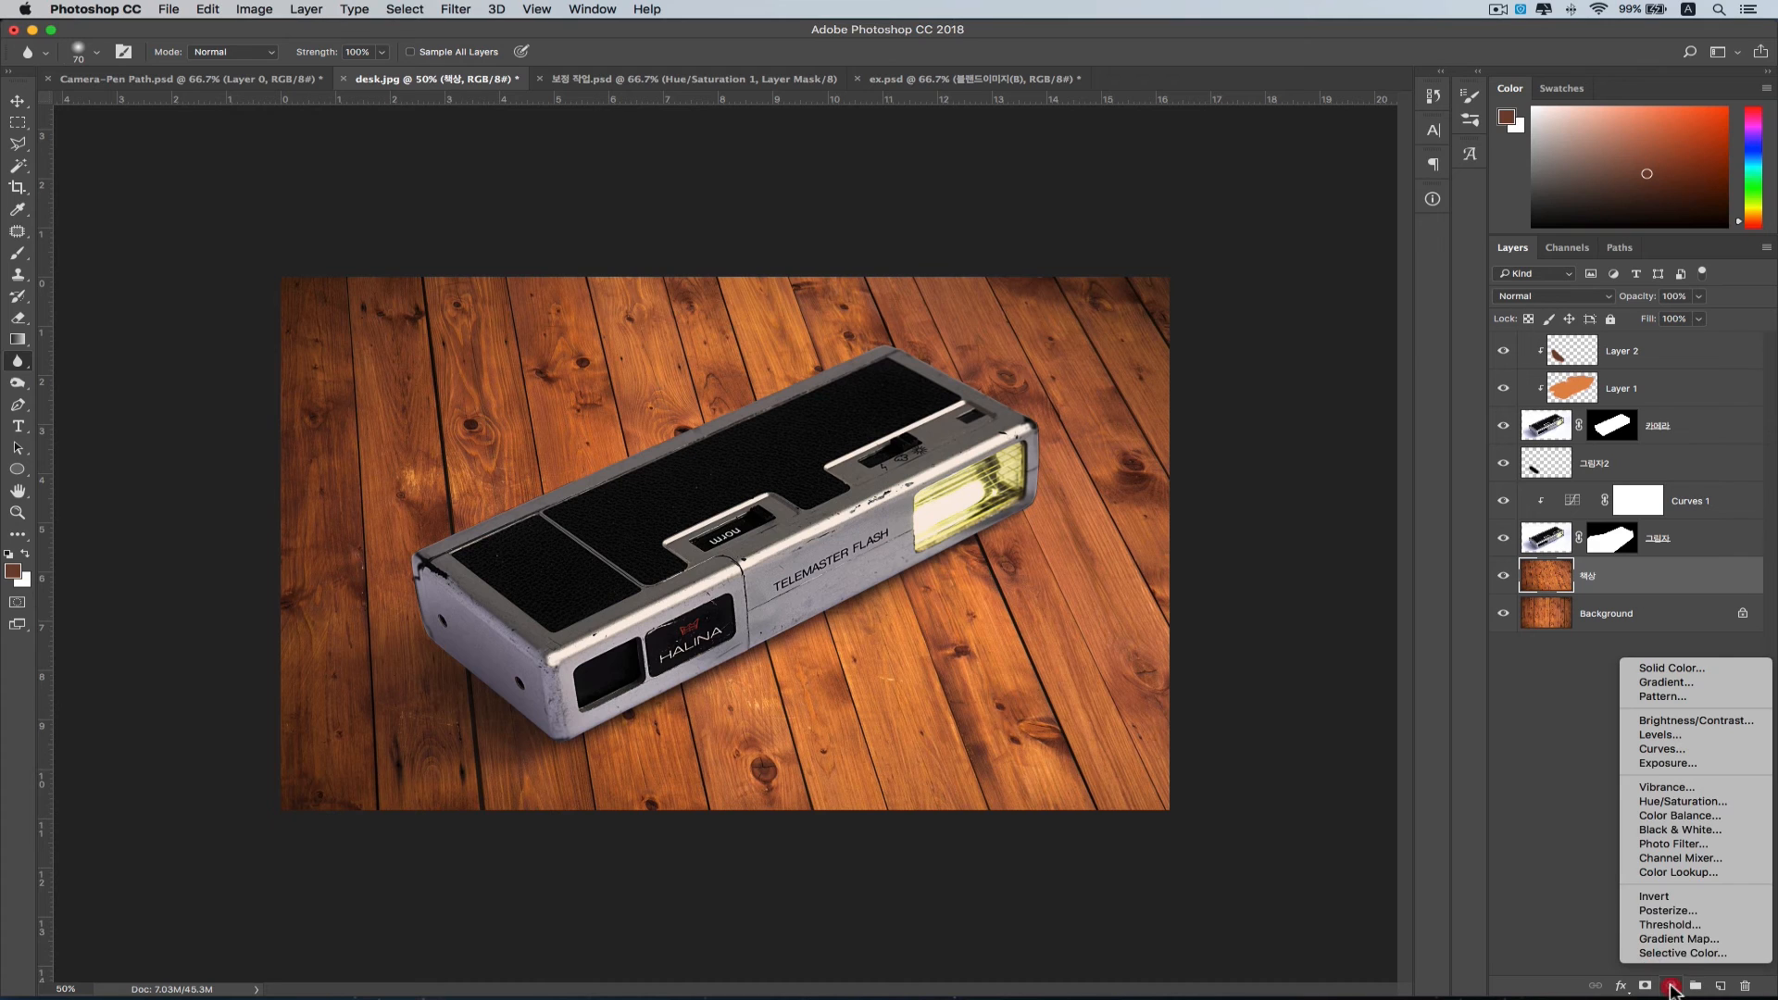
pyautogui.click(1701, 802)
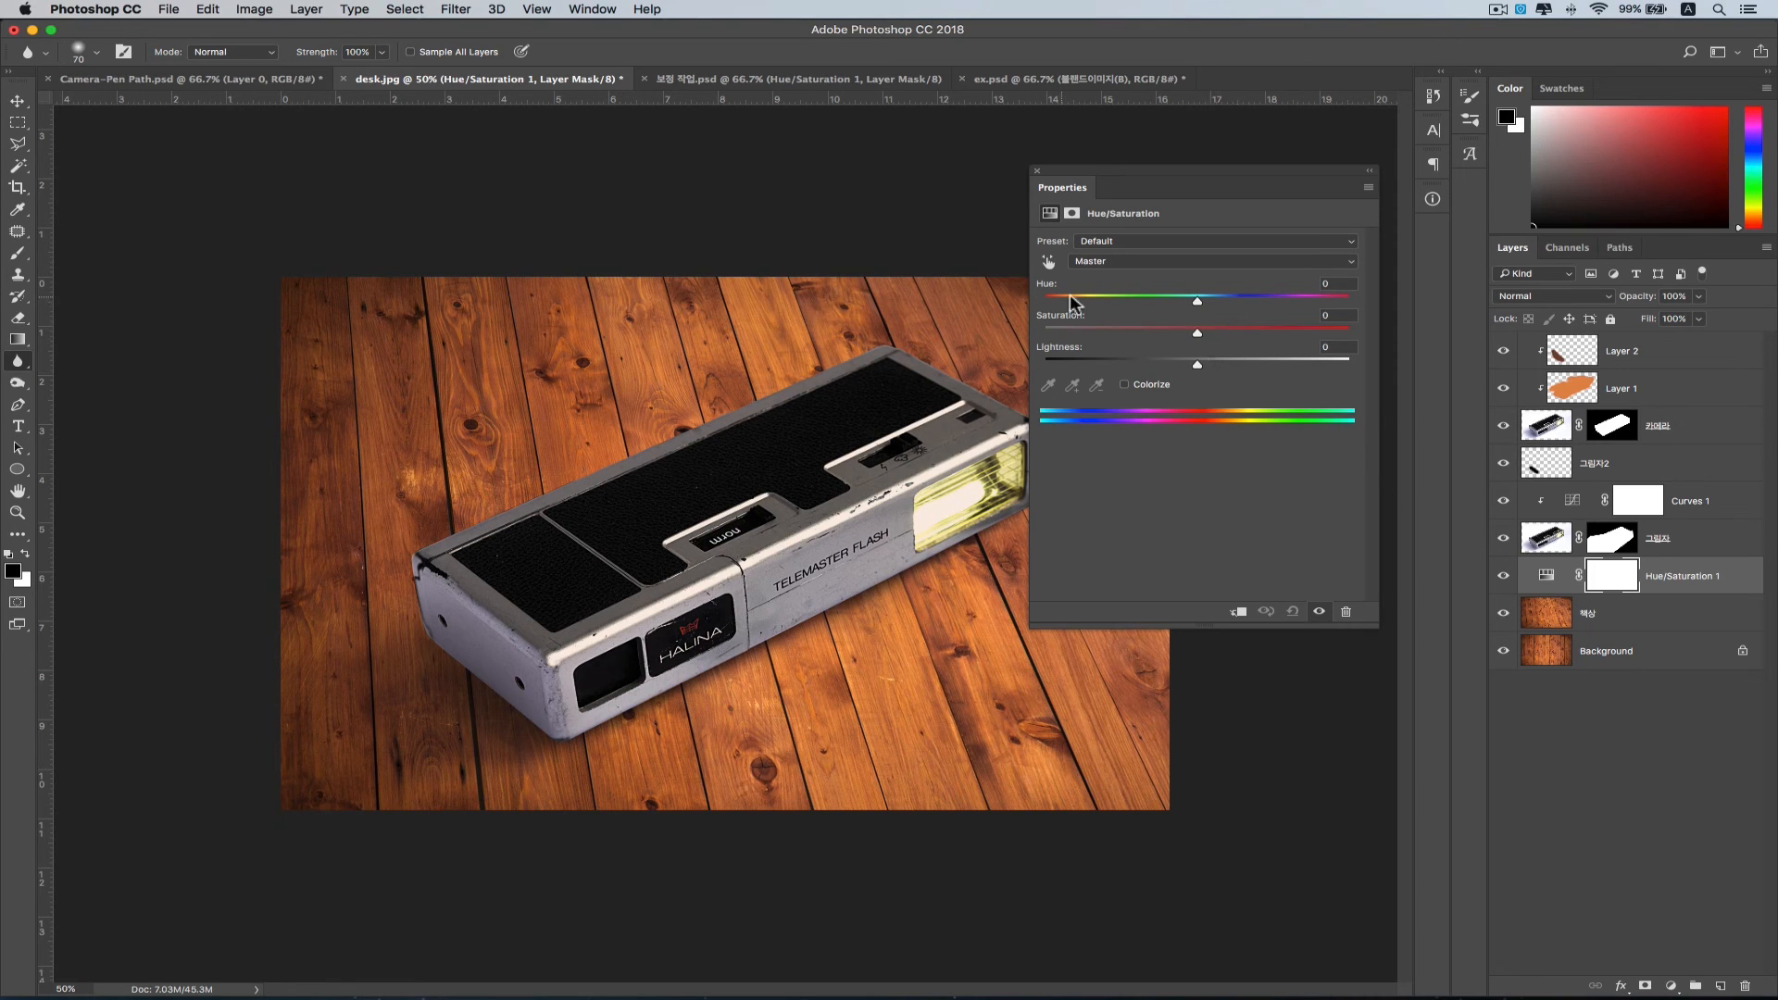
pyautogui.click(1197, 335)
pyautogui.moveTo(1196, 331); pyautogui.dragTo(1183, 331)
pyautogui.click(1037, 170)
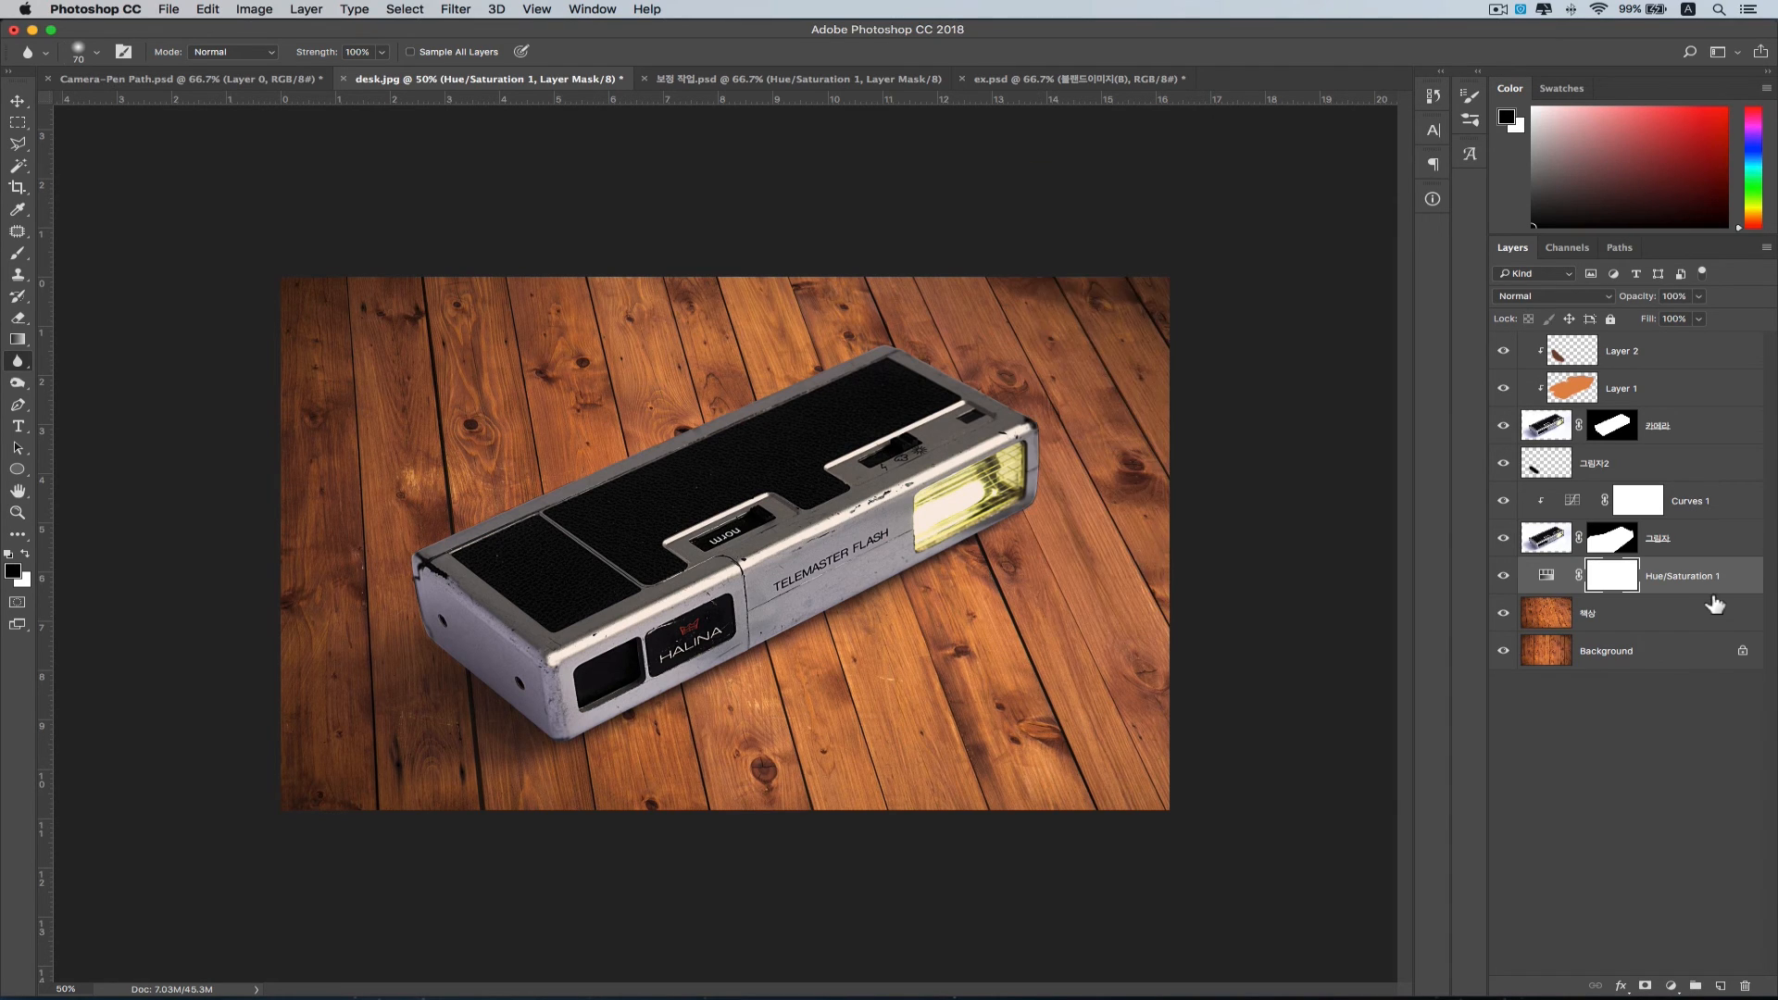
pyautogui.click(1504, 582)
pyautogui.click(1505, 583)
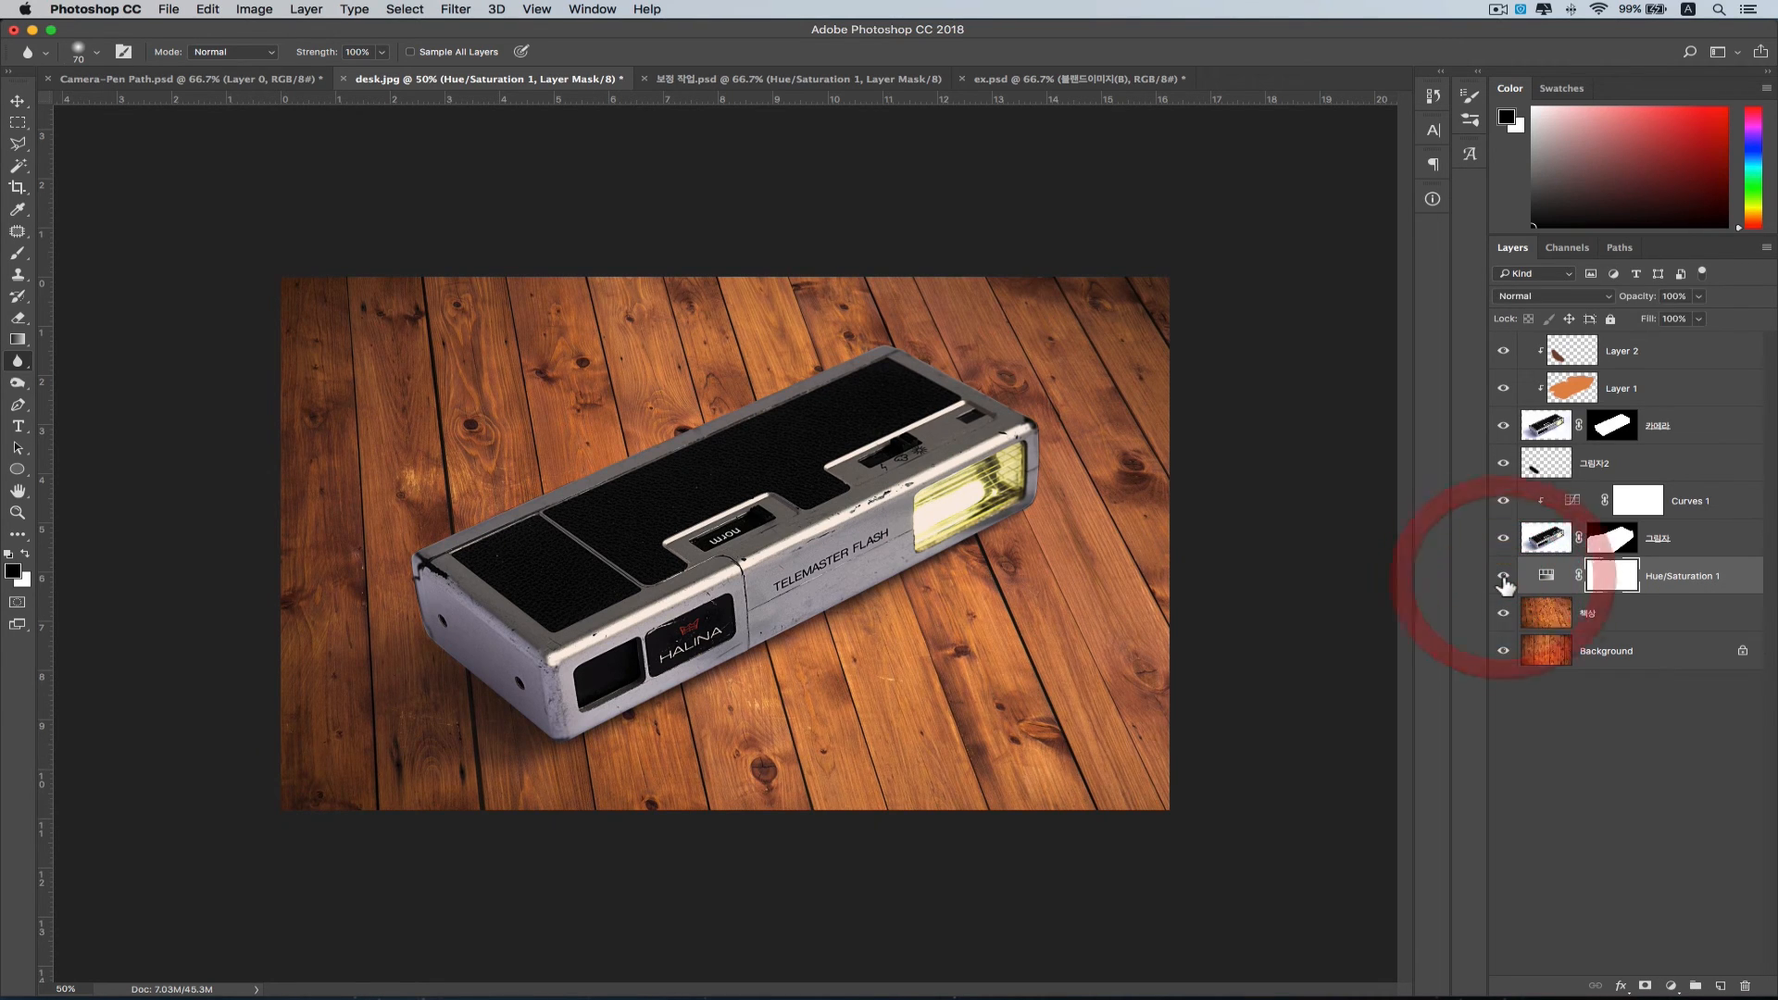
pyautogui.click(1504, 582)
pyautogui.click(1504, 581)
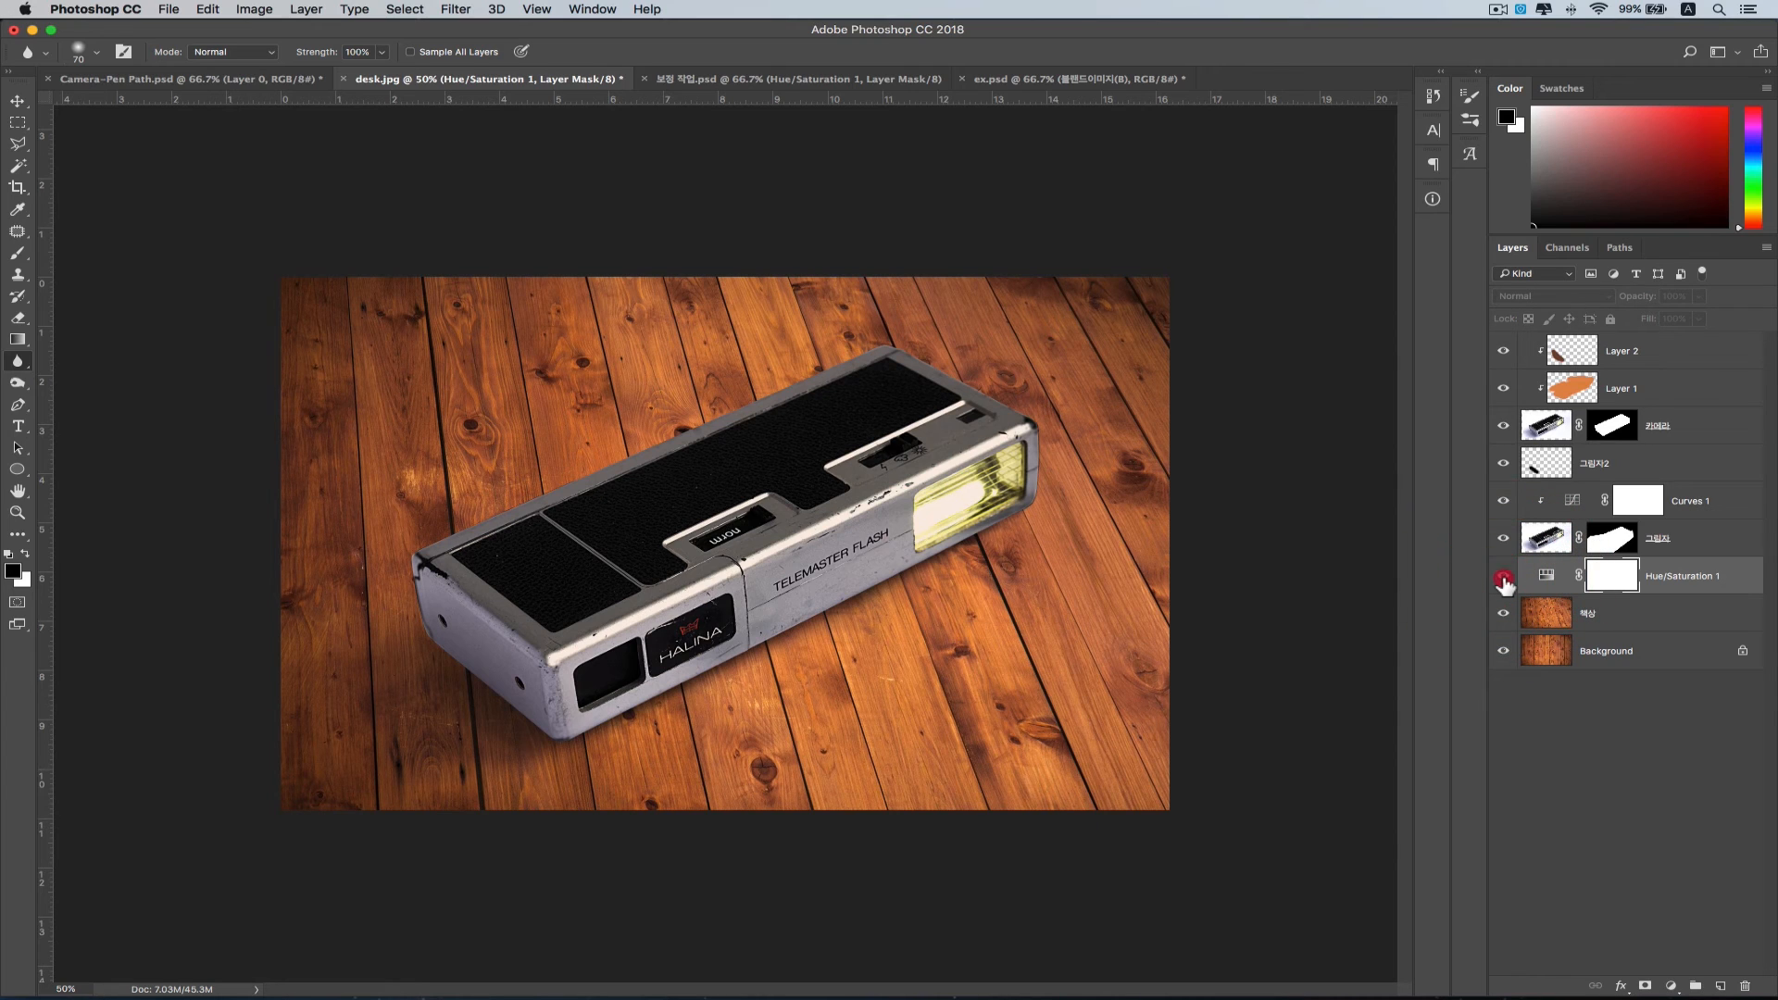
pyautogui.click(1504, 582)
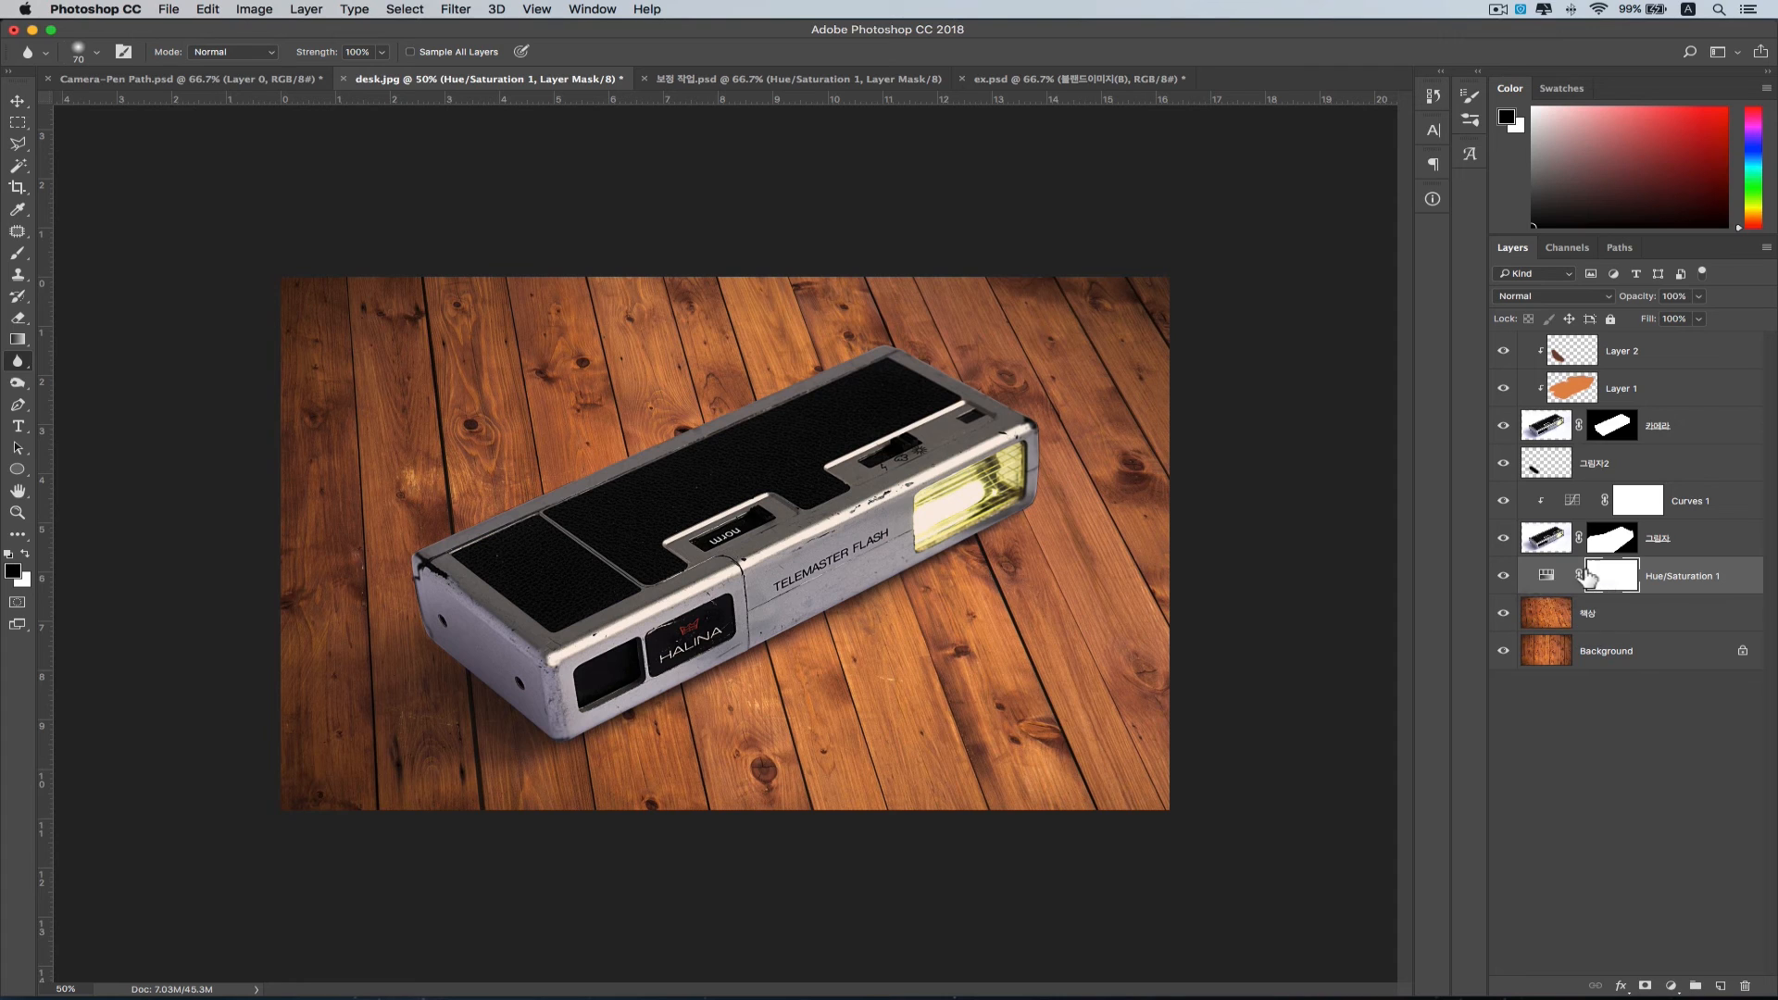
# - Start a 15 px Tilt-Shift blur on the desk layer and rotate its focus band diagonally to about 140°
pyautogui.click(1647, 623)
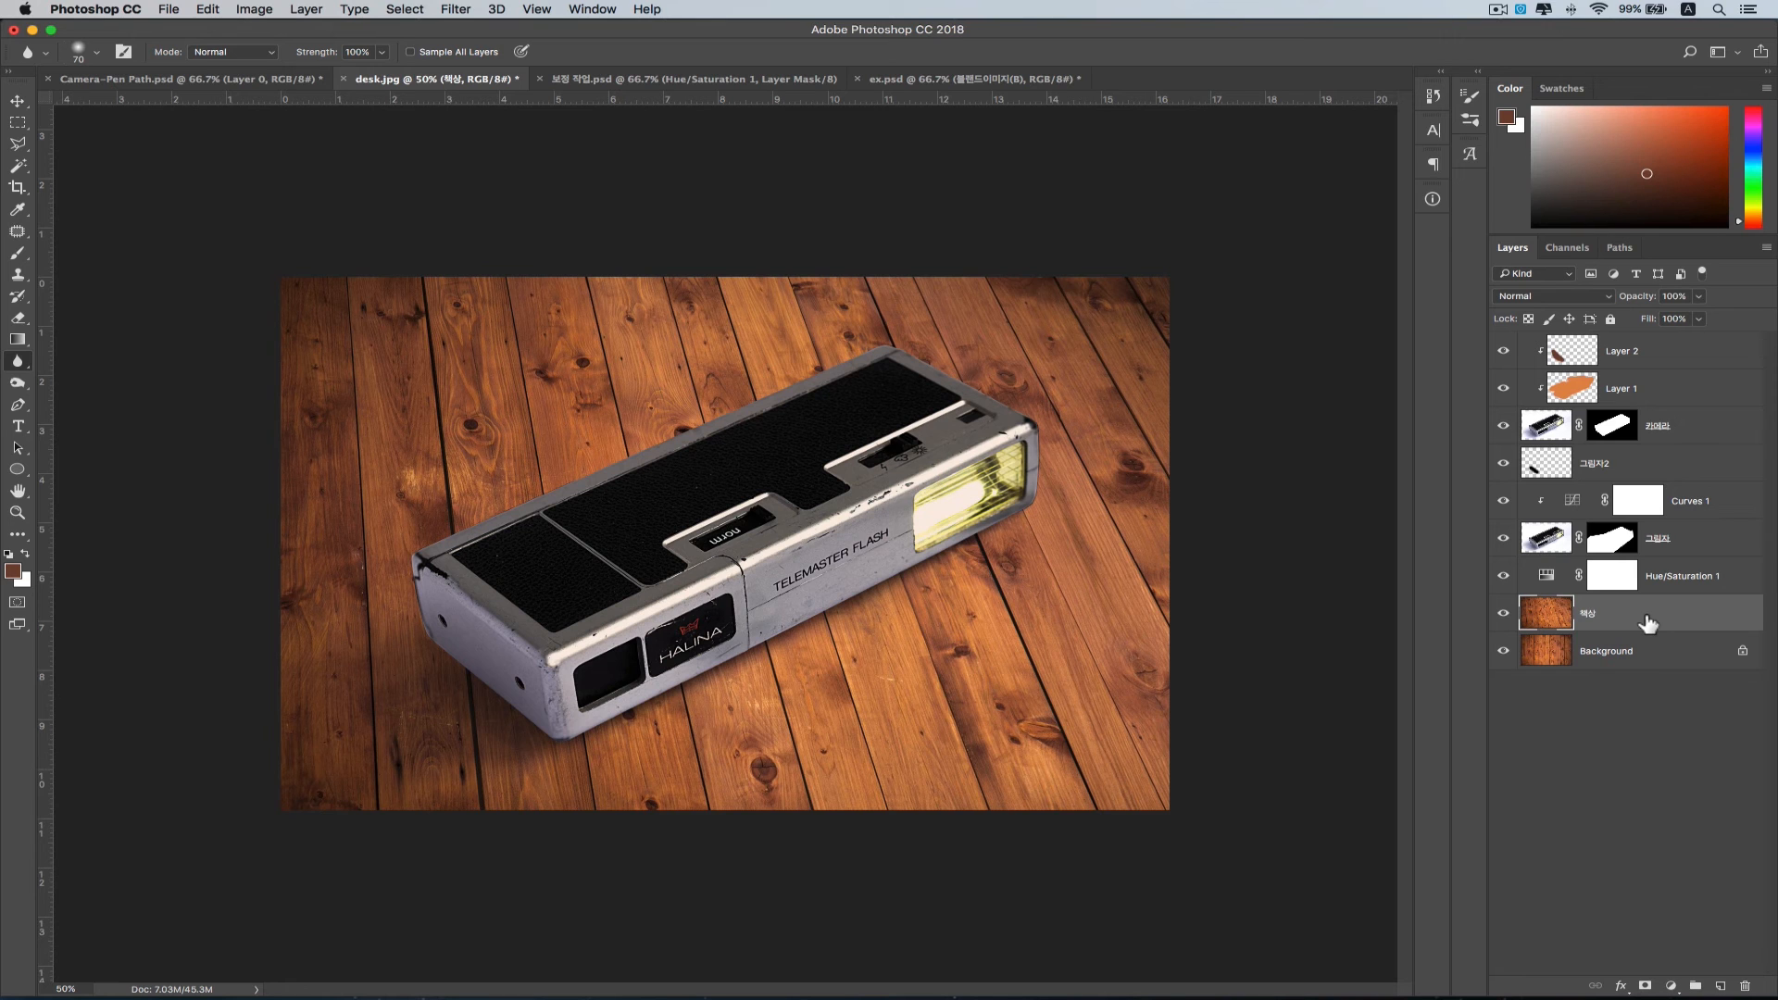
pyautogui.press('super+equal')
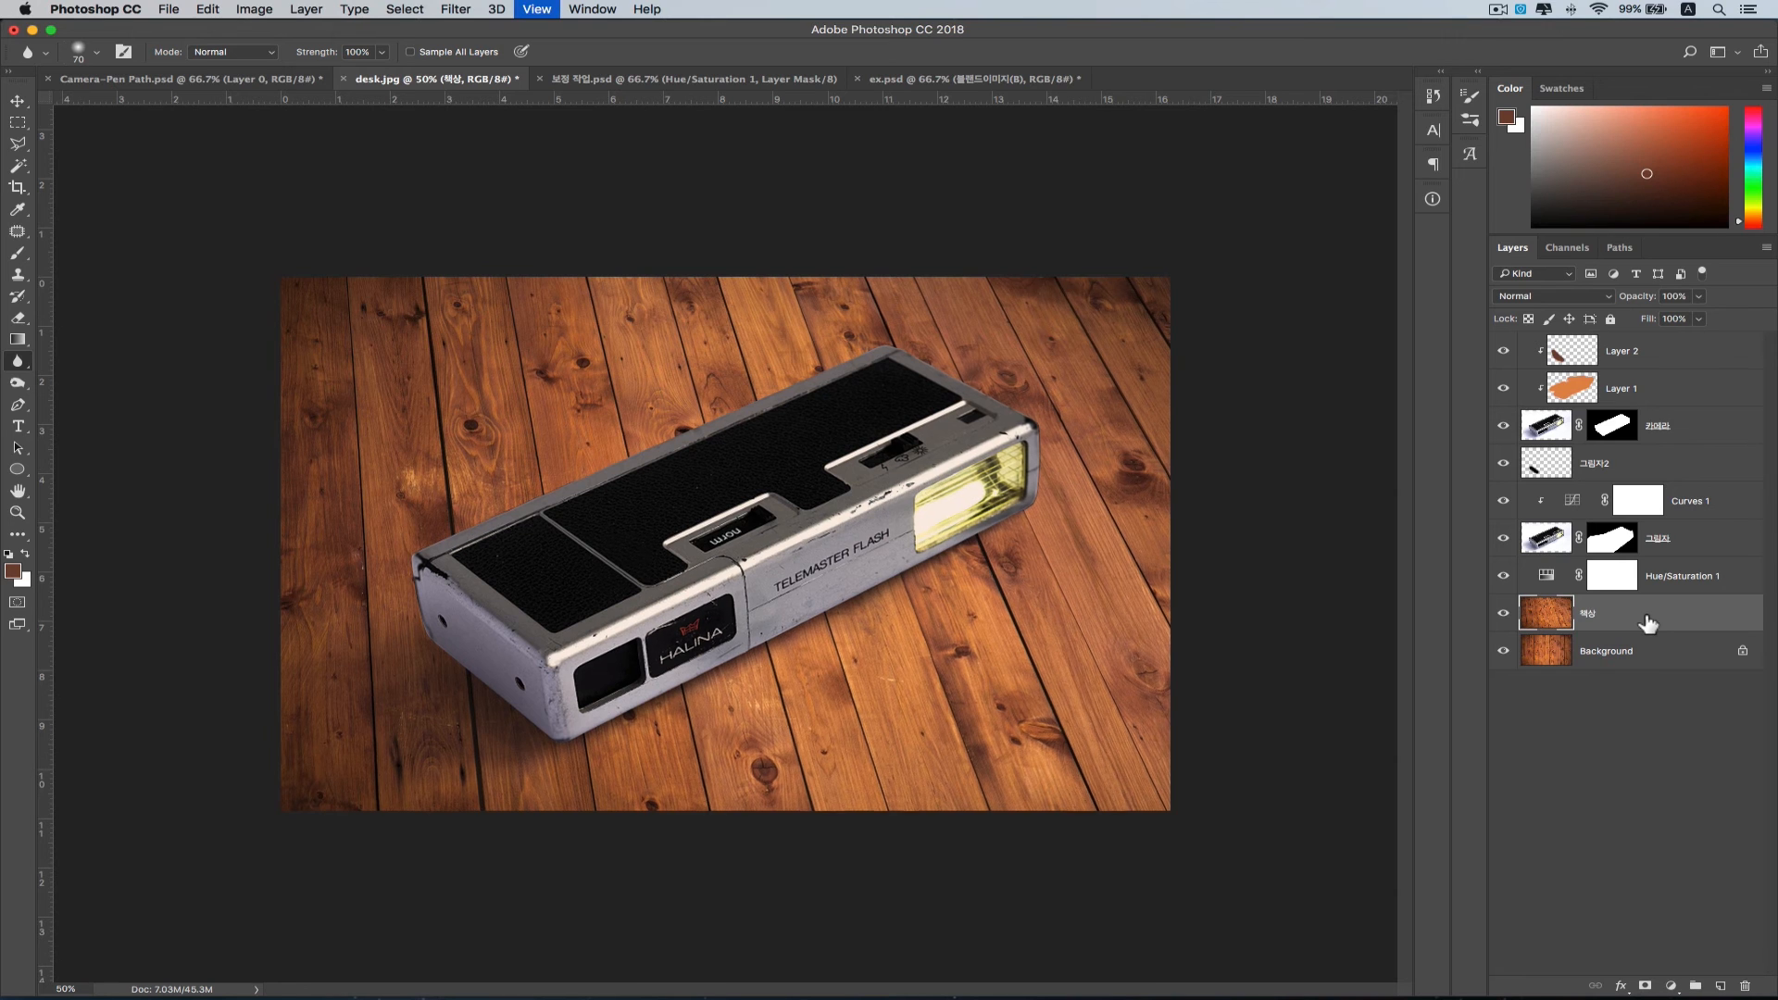
pyautogui.press('super+equal')
pyautogui.press('super+equal')
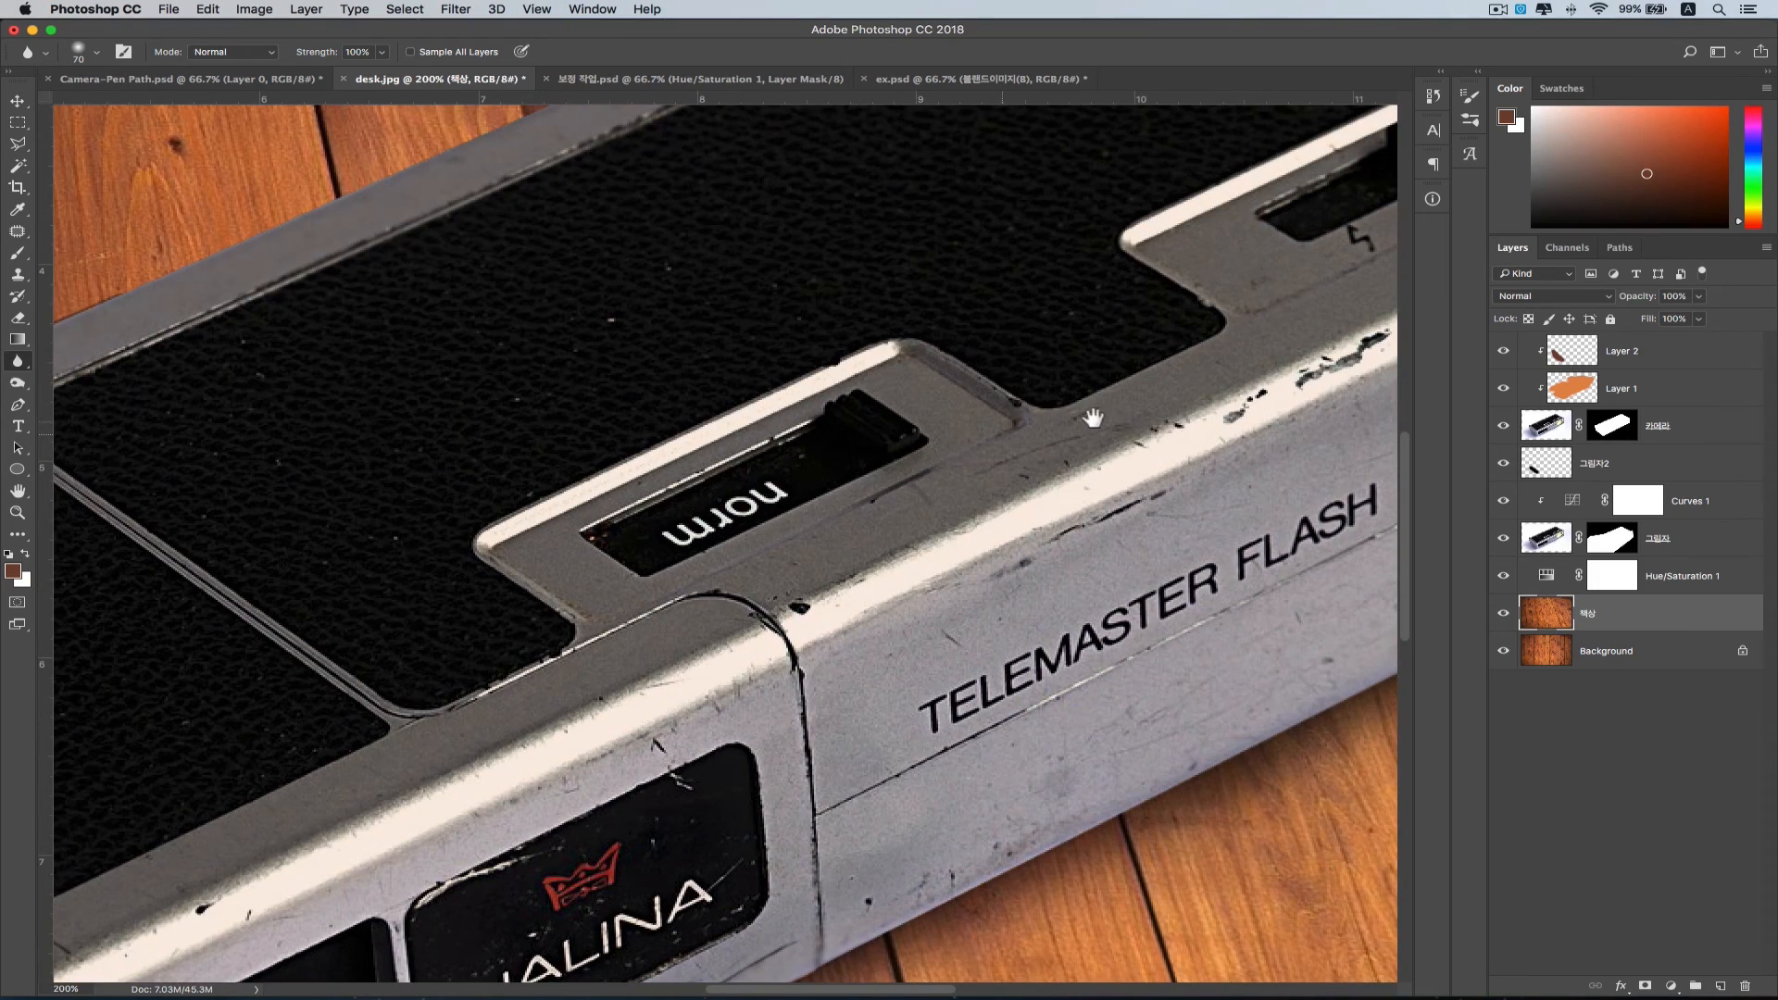
pyautogui.moveTo(1092, 419)
pyautogui.mouseDown()
pyautogui.moveTo(615, 635)
pyautogui.moveTo(1018, 444)
pyautogui.moveTo(750, 639)
pyautogui.moveTo(668, 665)
pyautogui.mouseUp()
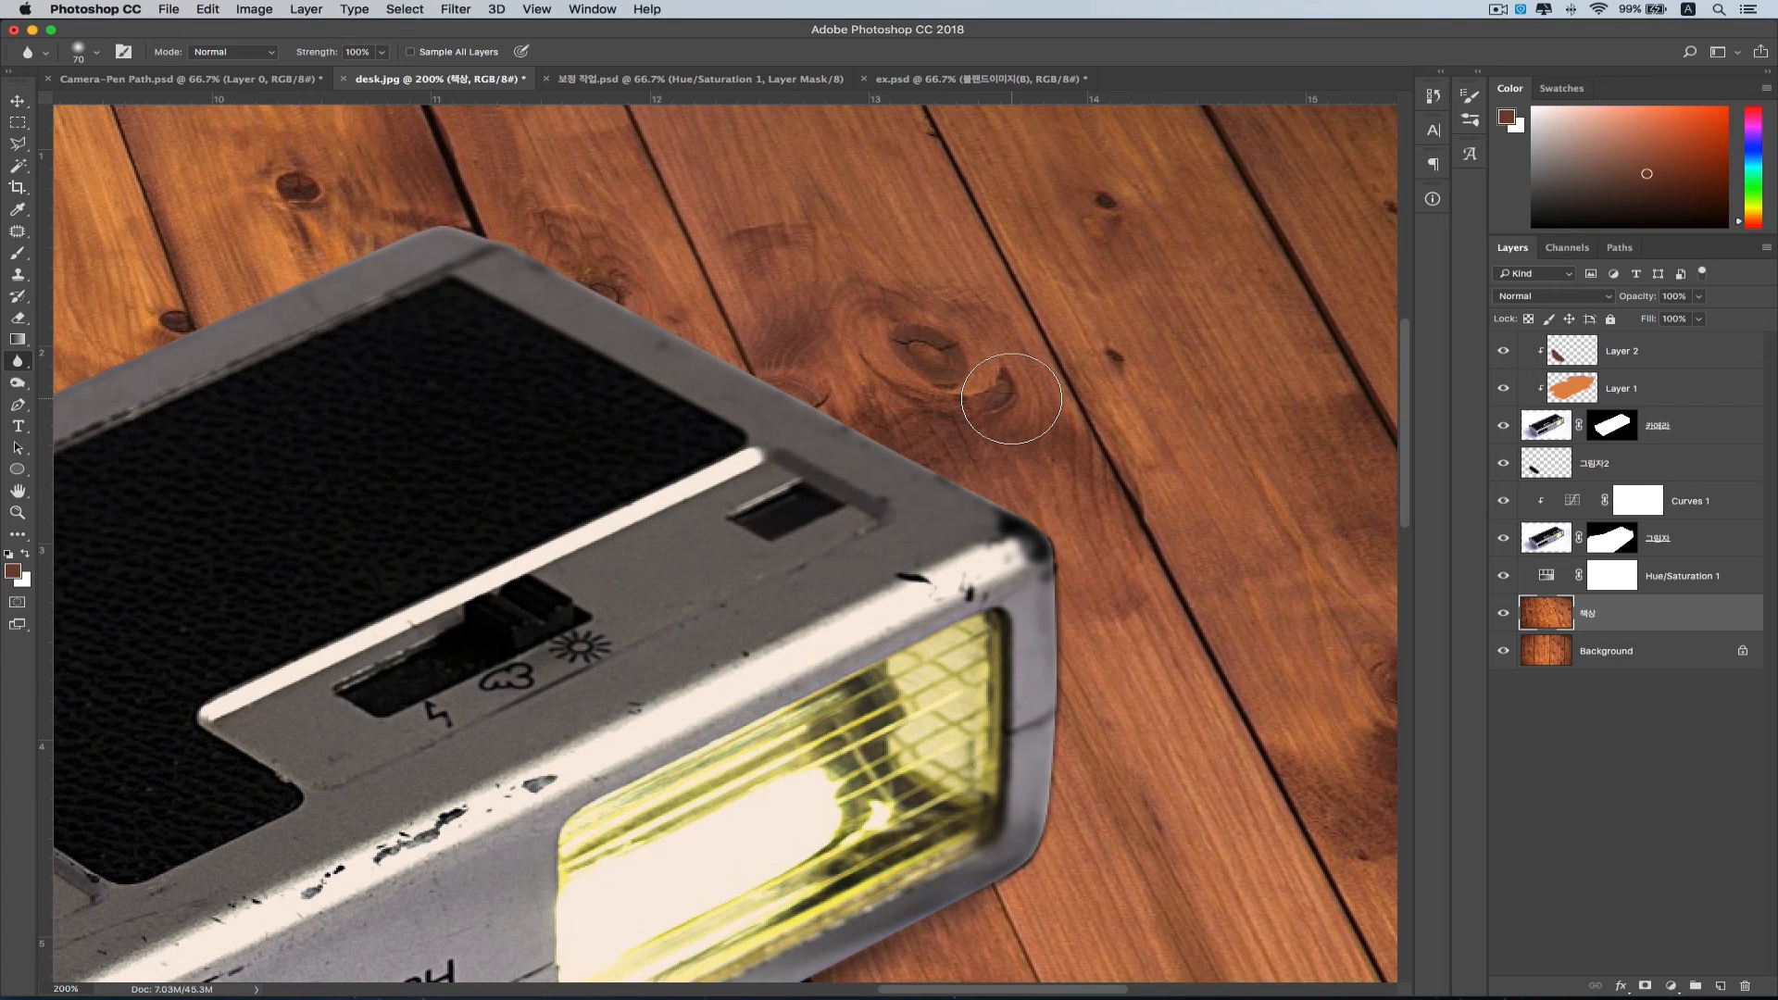
pyautogui.press('super+minus')
pyautogui.press('super+minus')
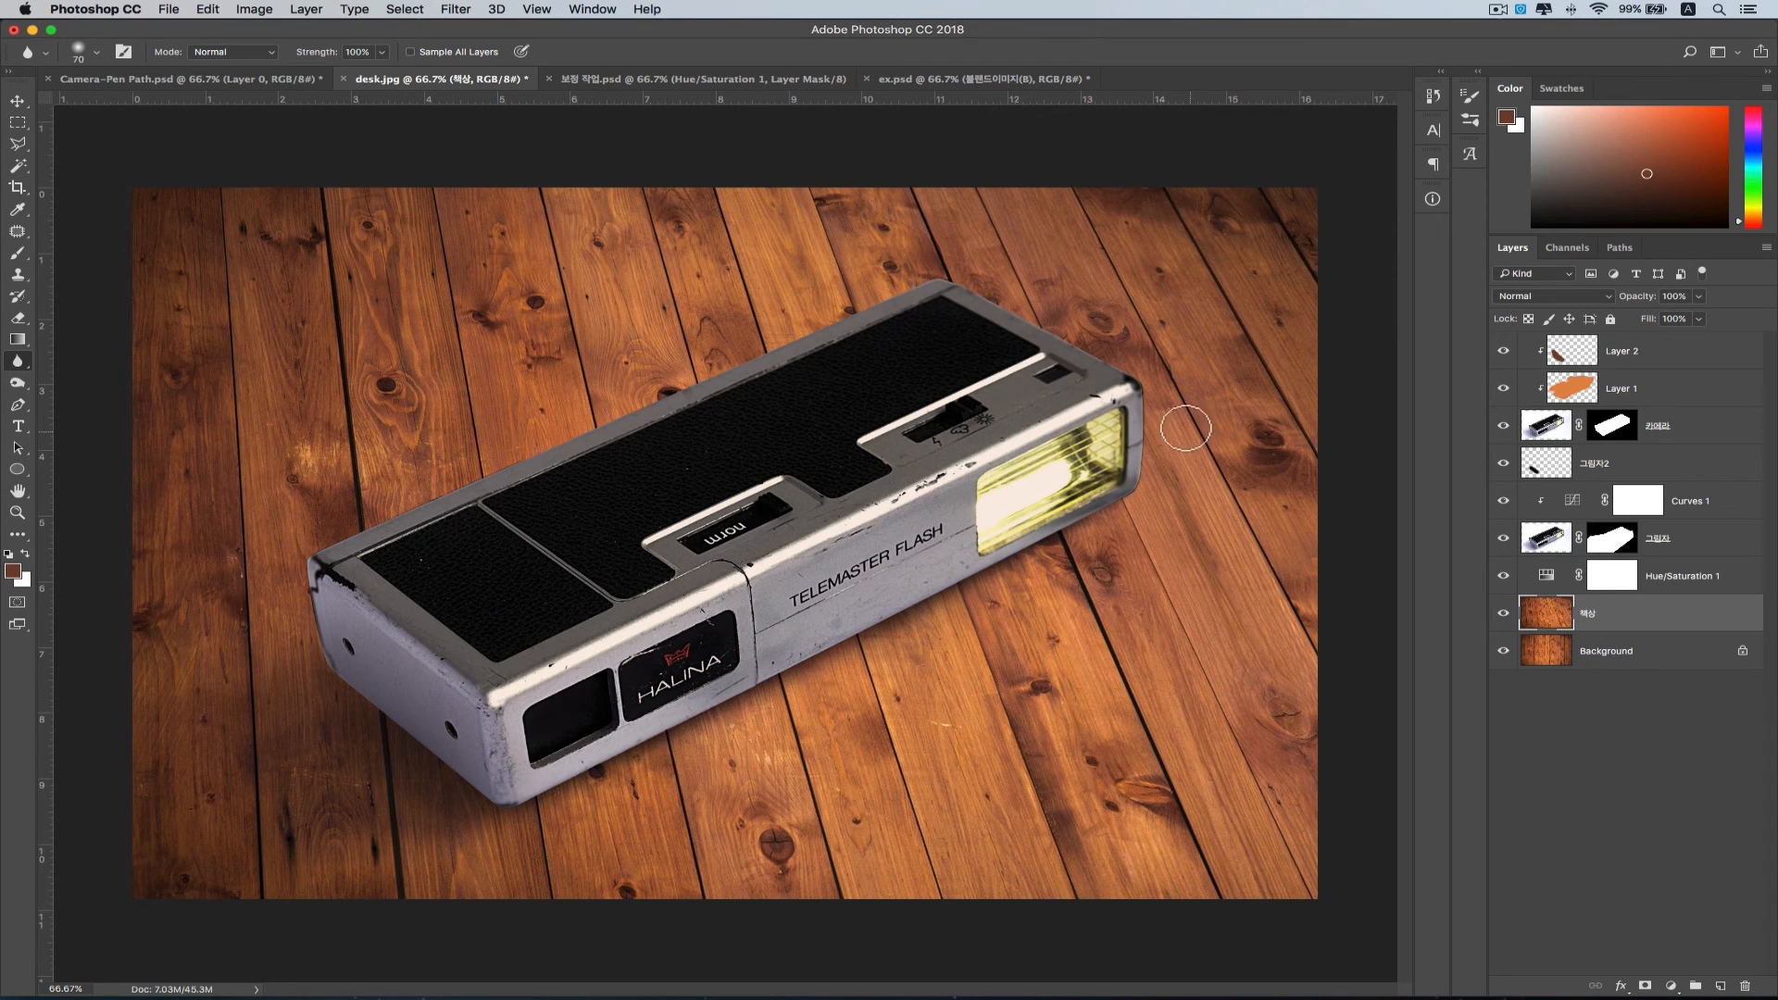
pyautogui.click(451, 8)
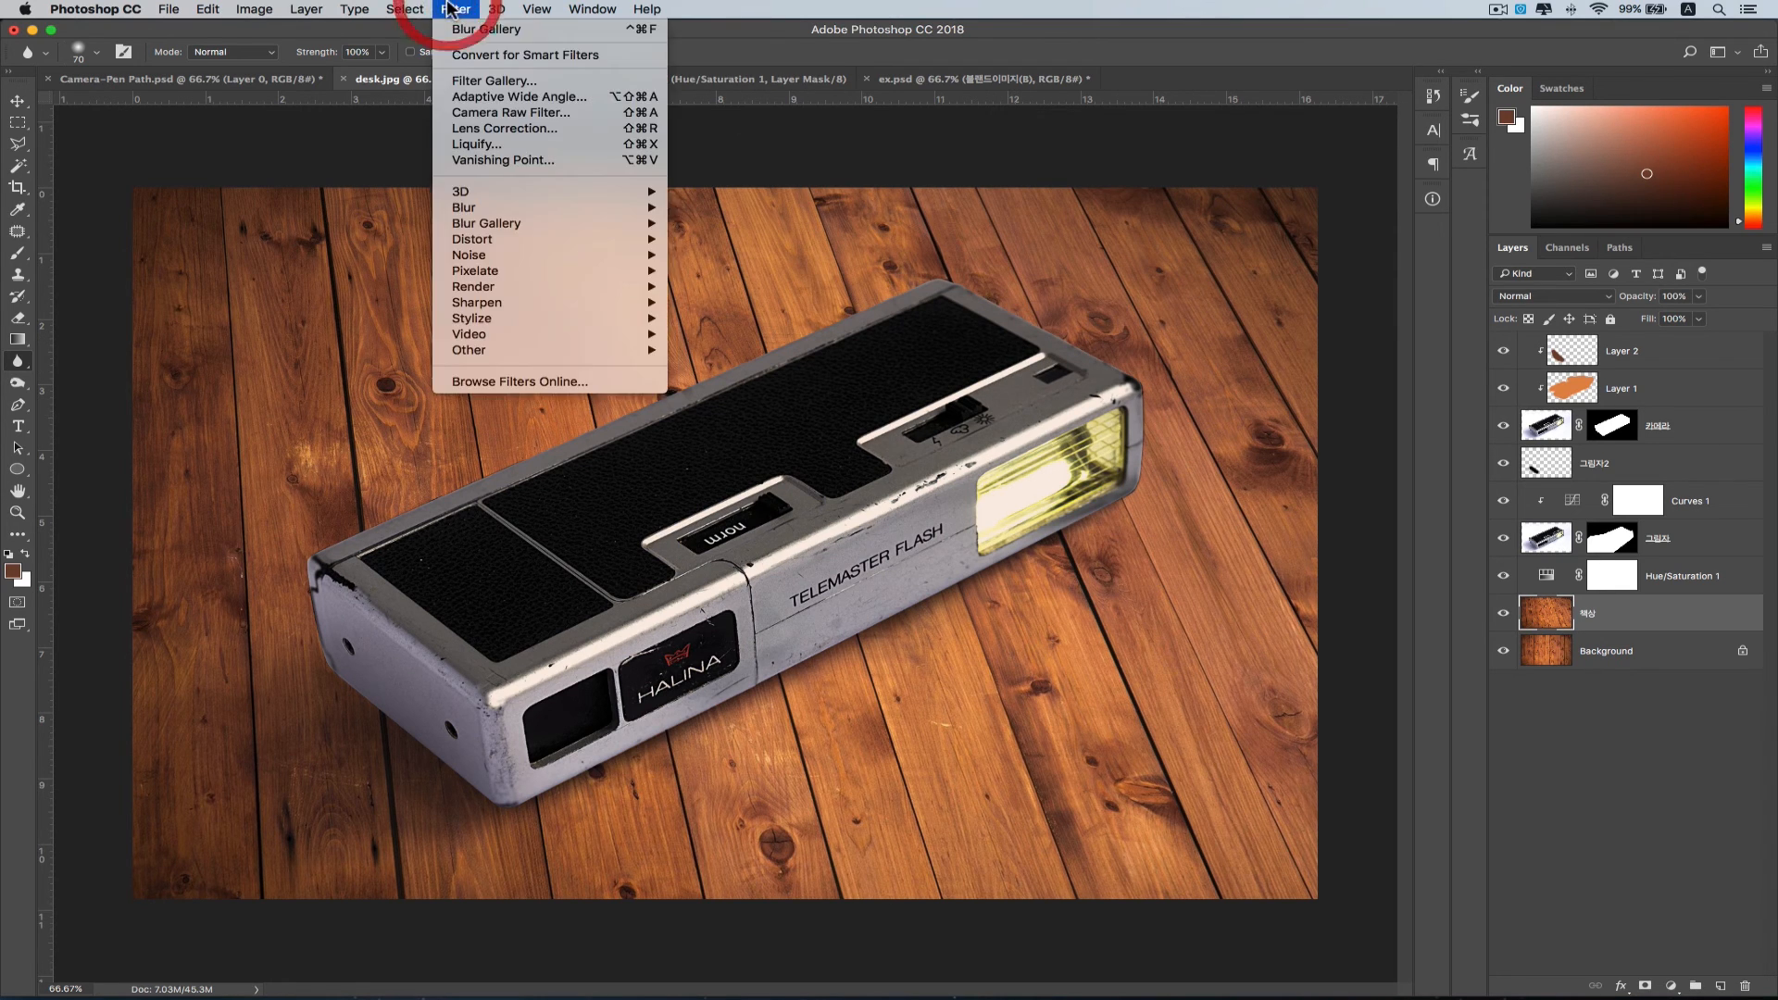
pyautogui.moveTo(497, 226)
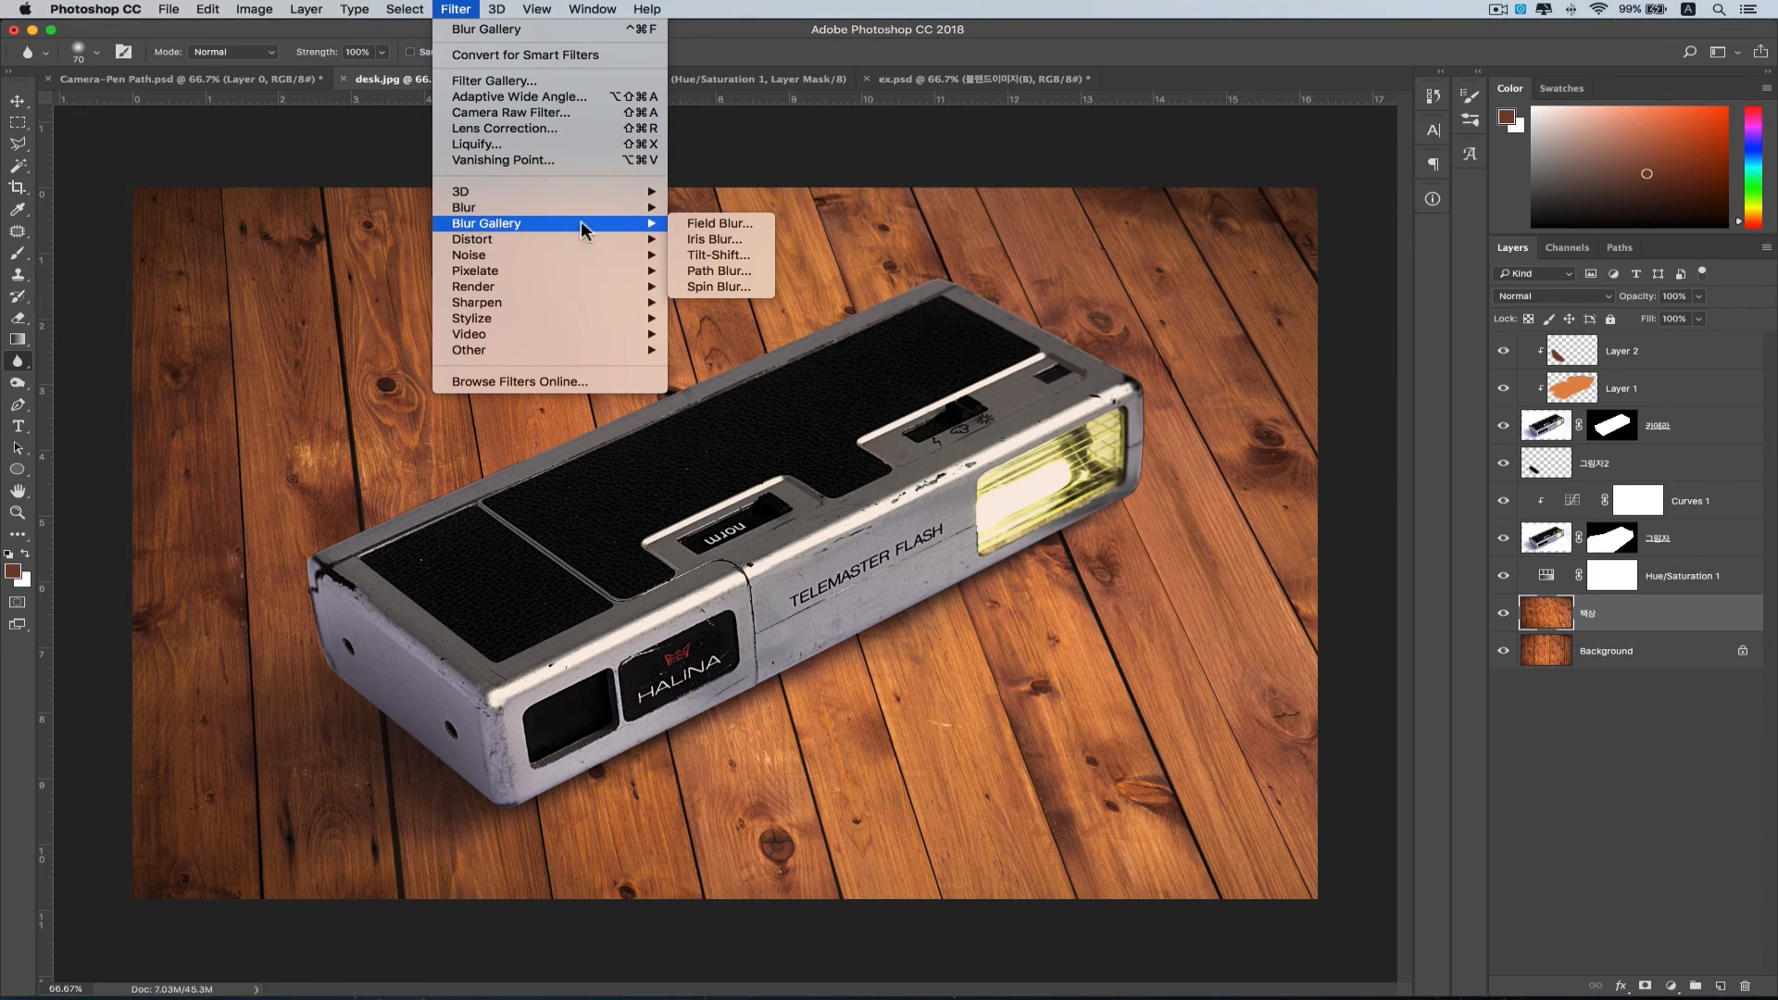
pyautogui.click(746, 260)
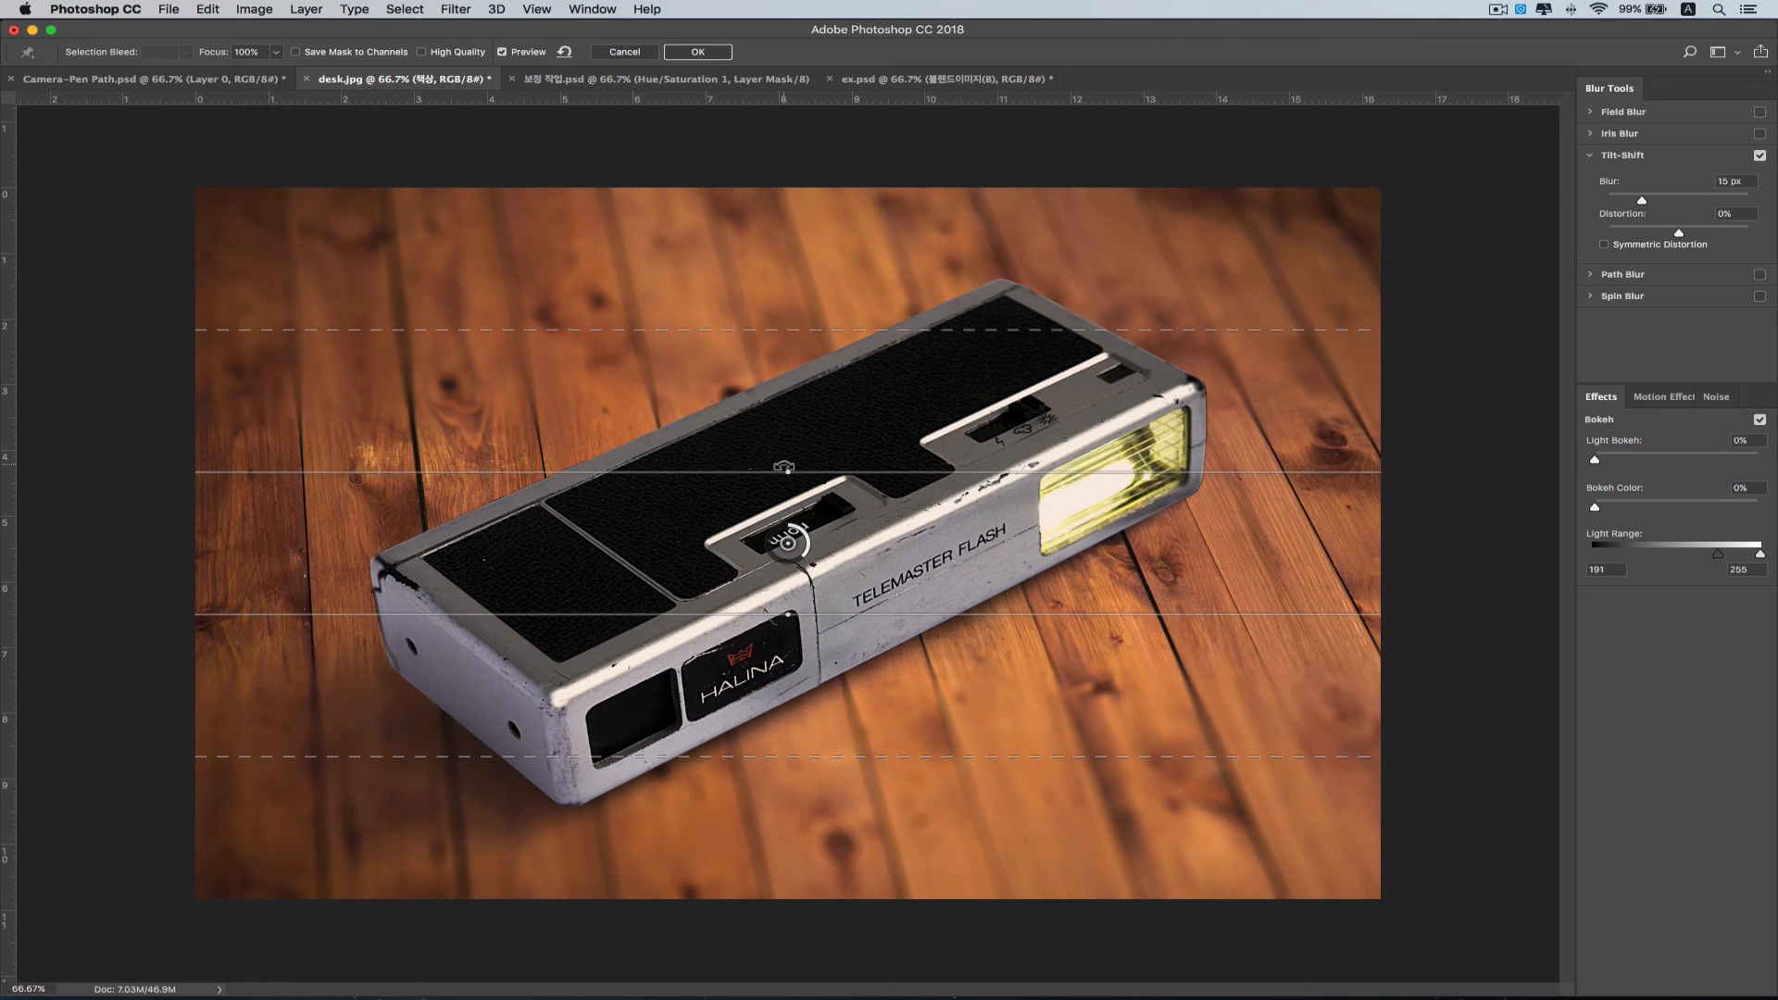
pyautogui.moveTo(814, 492); pyautogui.dragTo(793, 536)
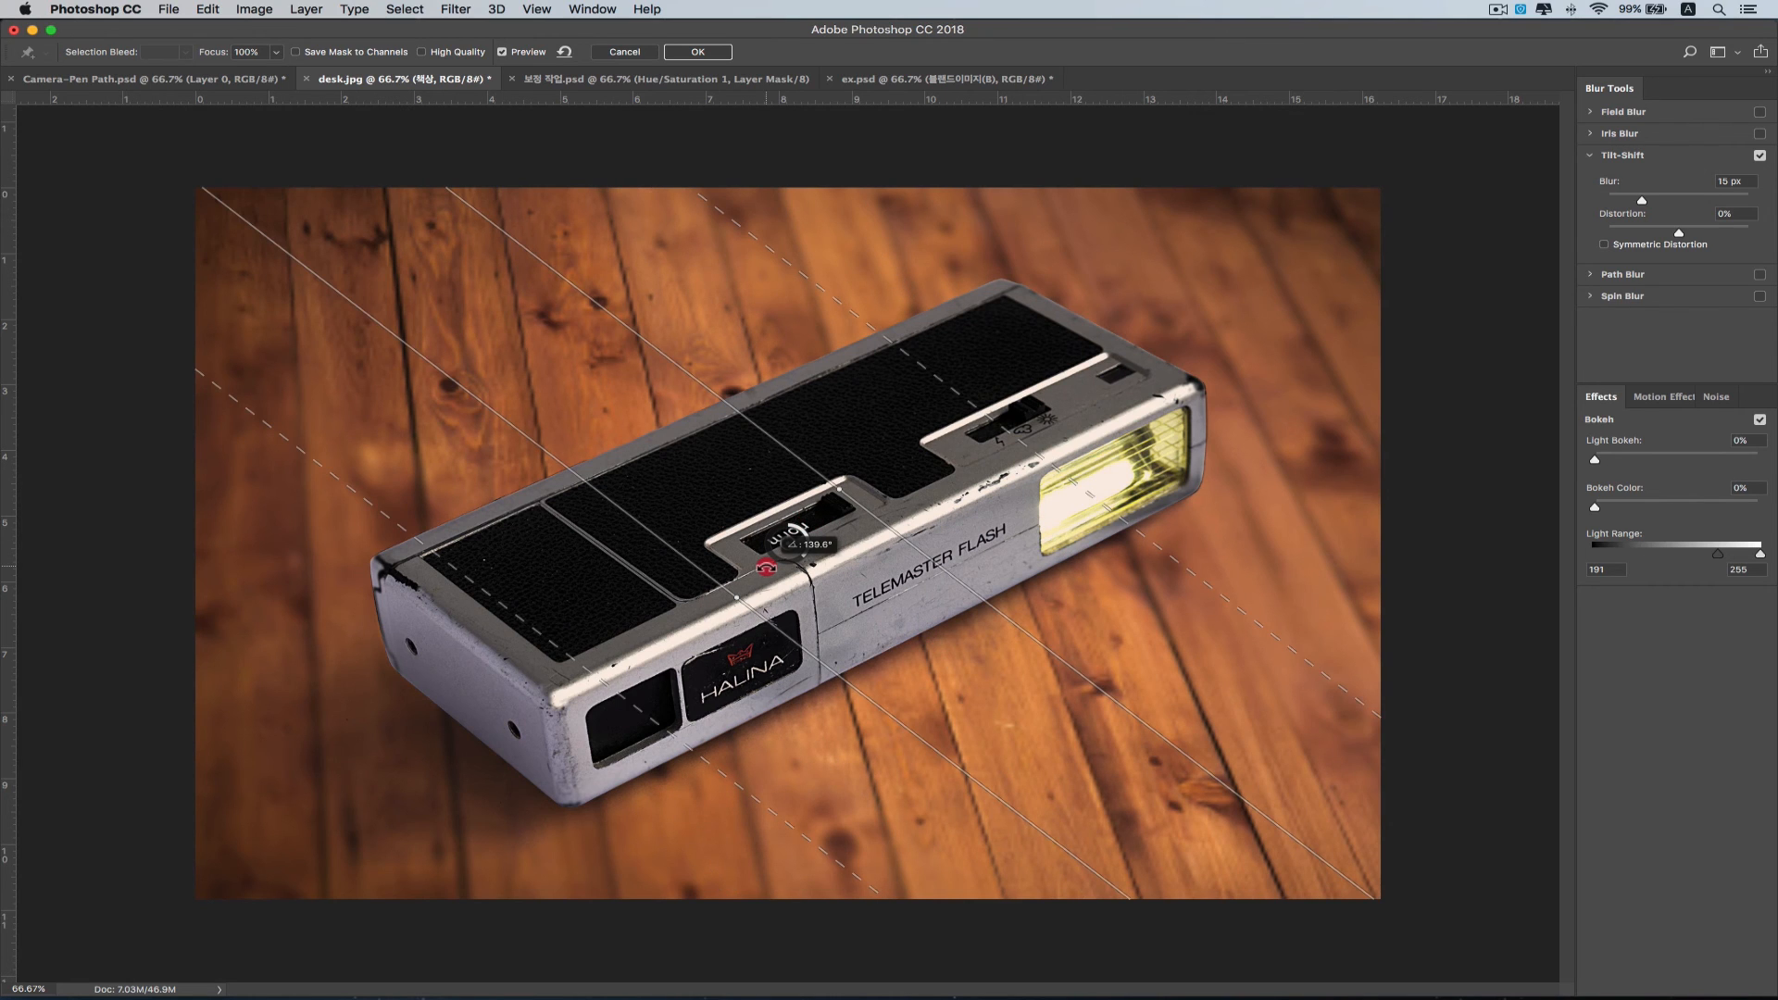
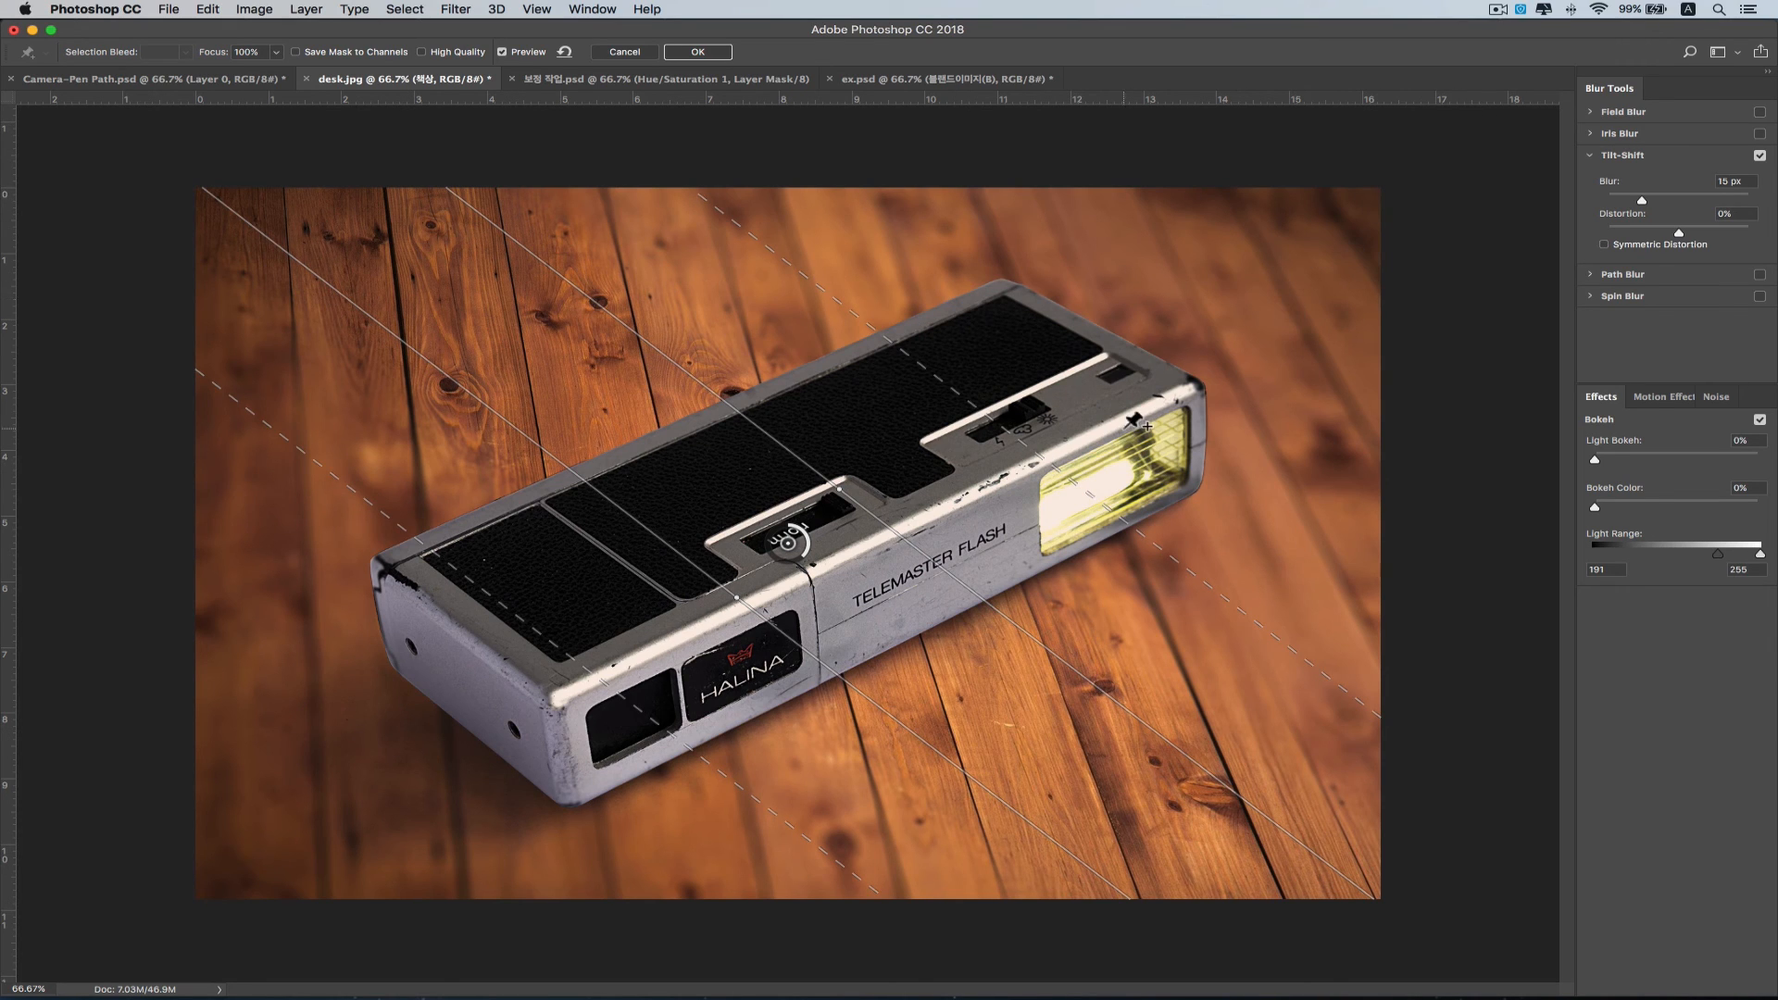
# - Try a wider and a narrower blur transition on the flash side of the Tilt-Shift band
pyautogui.moveTo(1040, 456); pyautogui.dragTo(1161, 372)
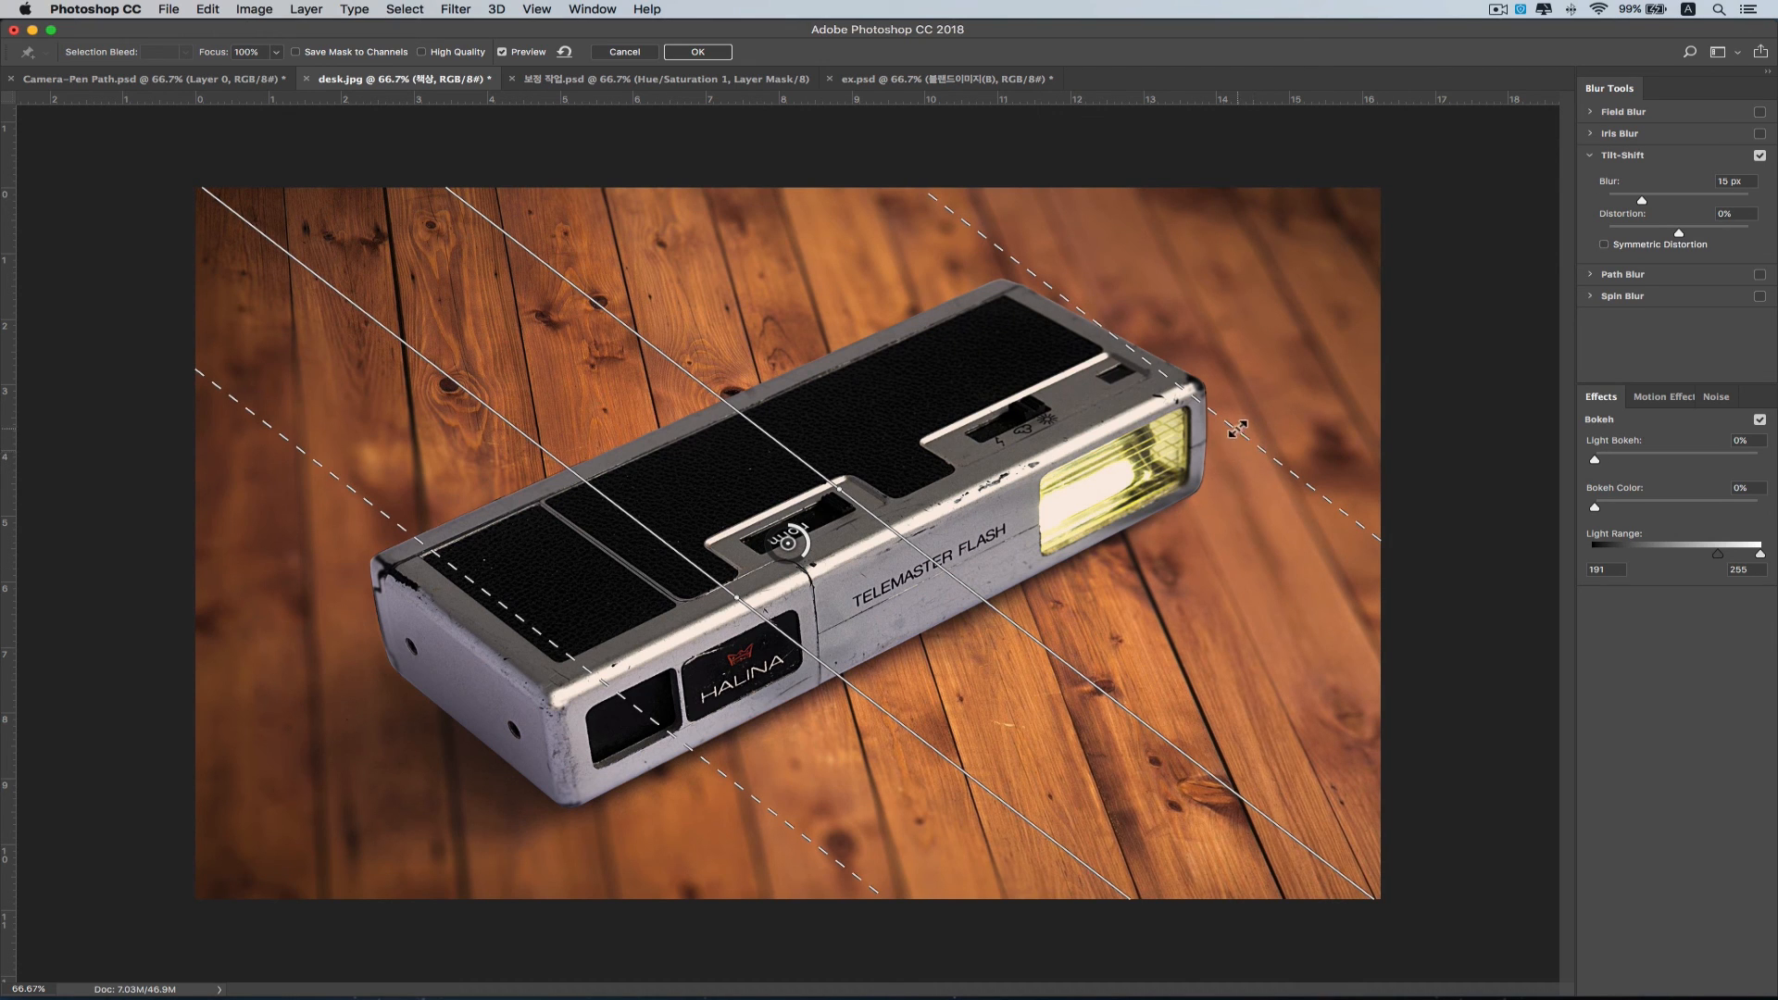
pyautogui.moveTo(1237, 429); pyautogui.dragTo(1114, 527)
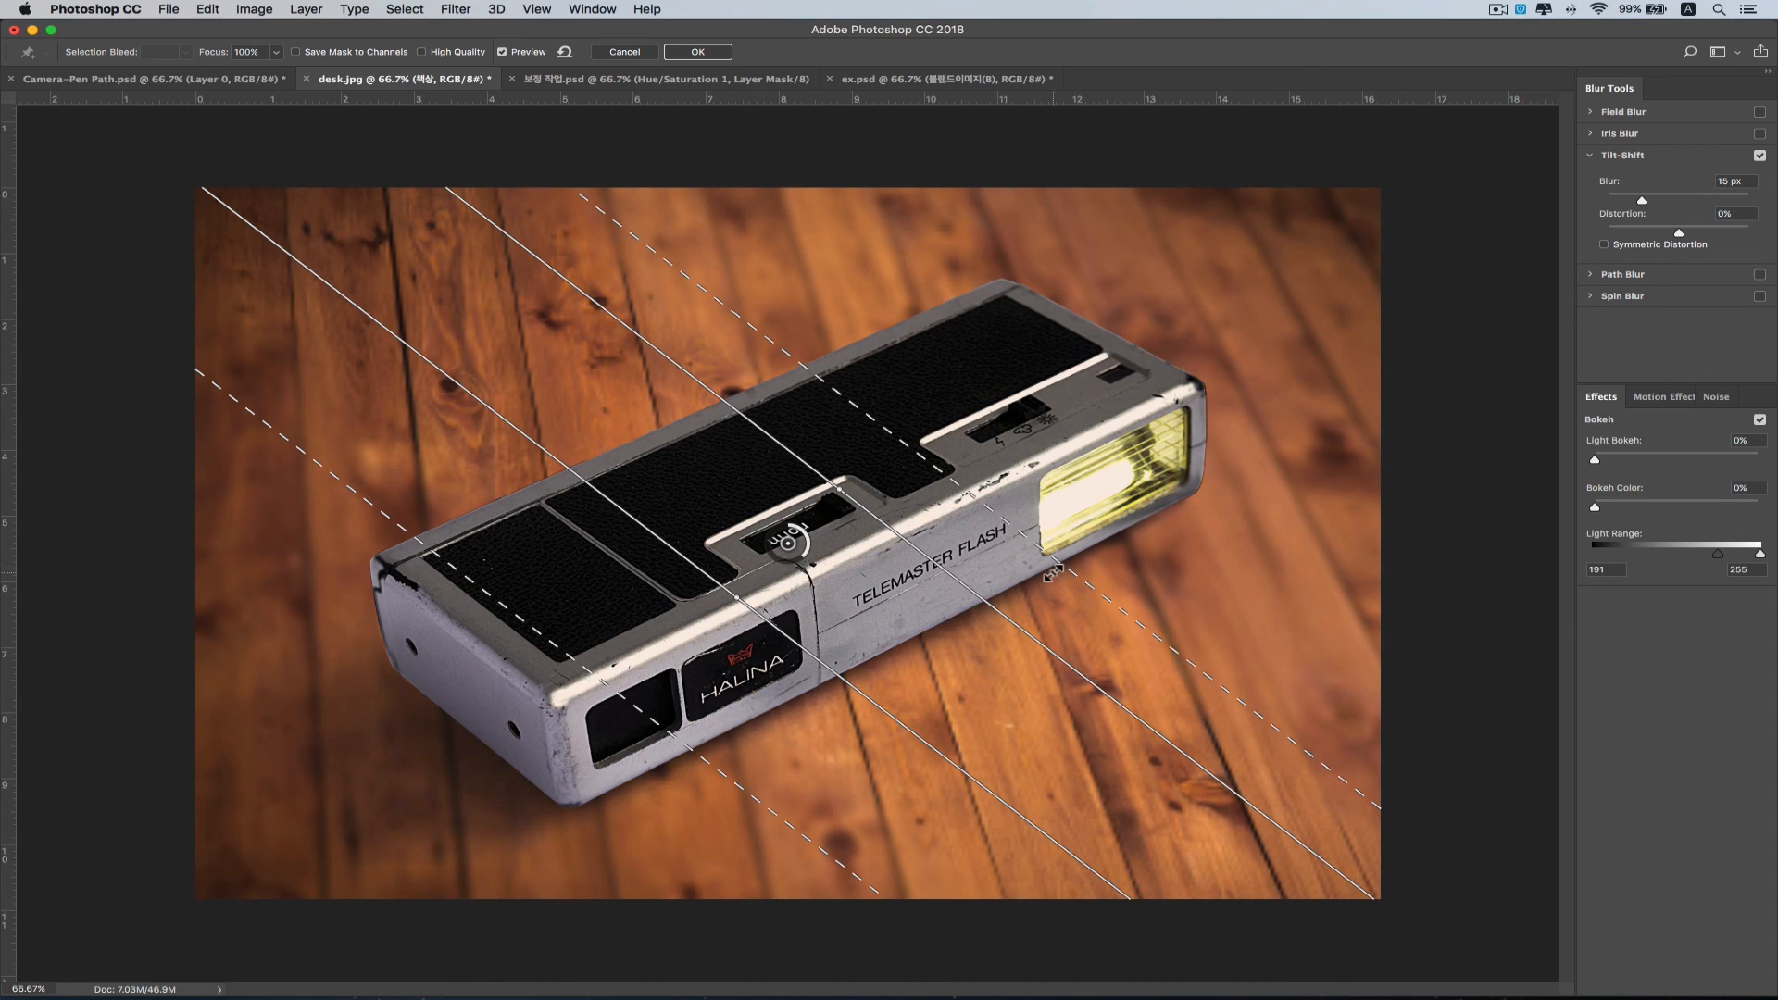
pyautogui.moveTo(1053, 571); pyautogui.dragTo(1046, 583)
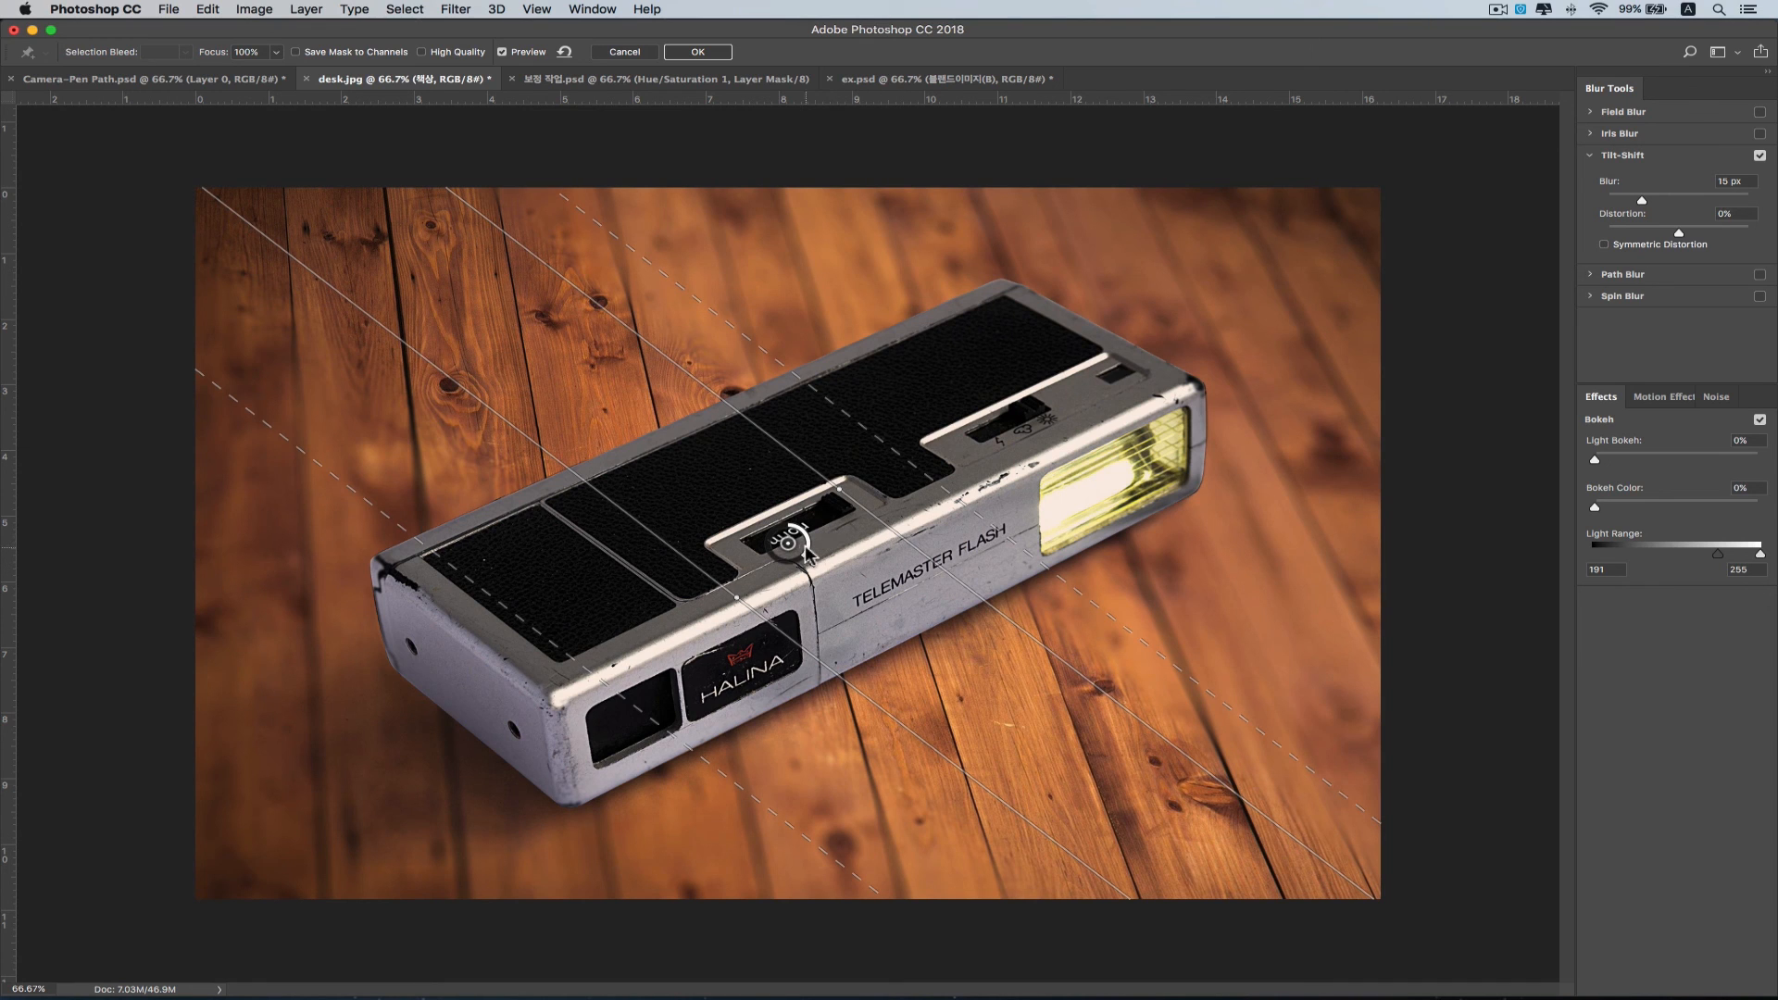
# - Recentre and steepen the Tilt-Shift band, and extend its flash-side focus and fade lines toward the desk's upper-right corner
pyautogui.moveTo(793, 552); pyautogui.dragTo(852, 523)
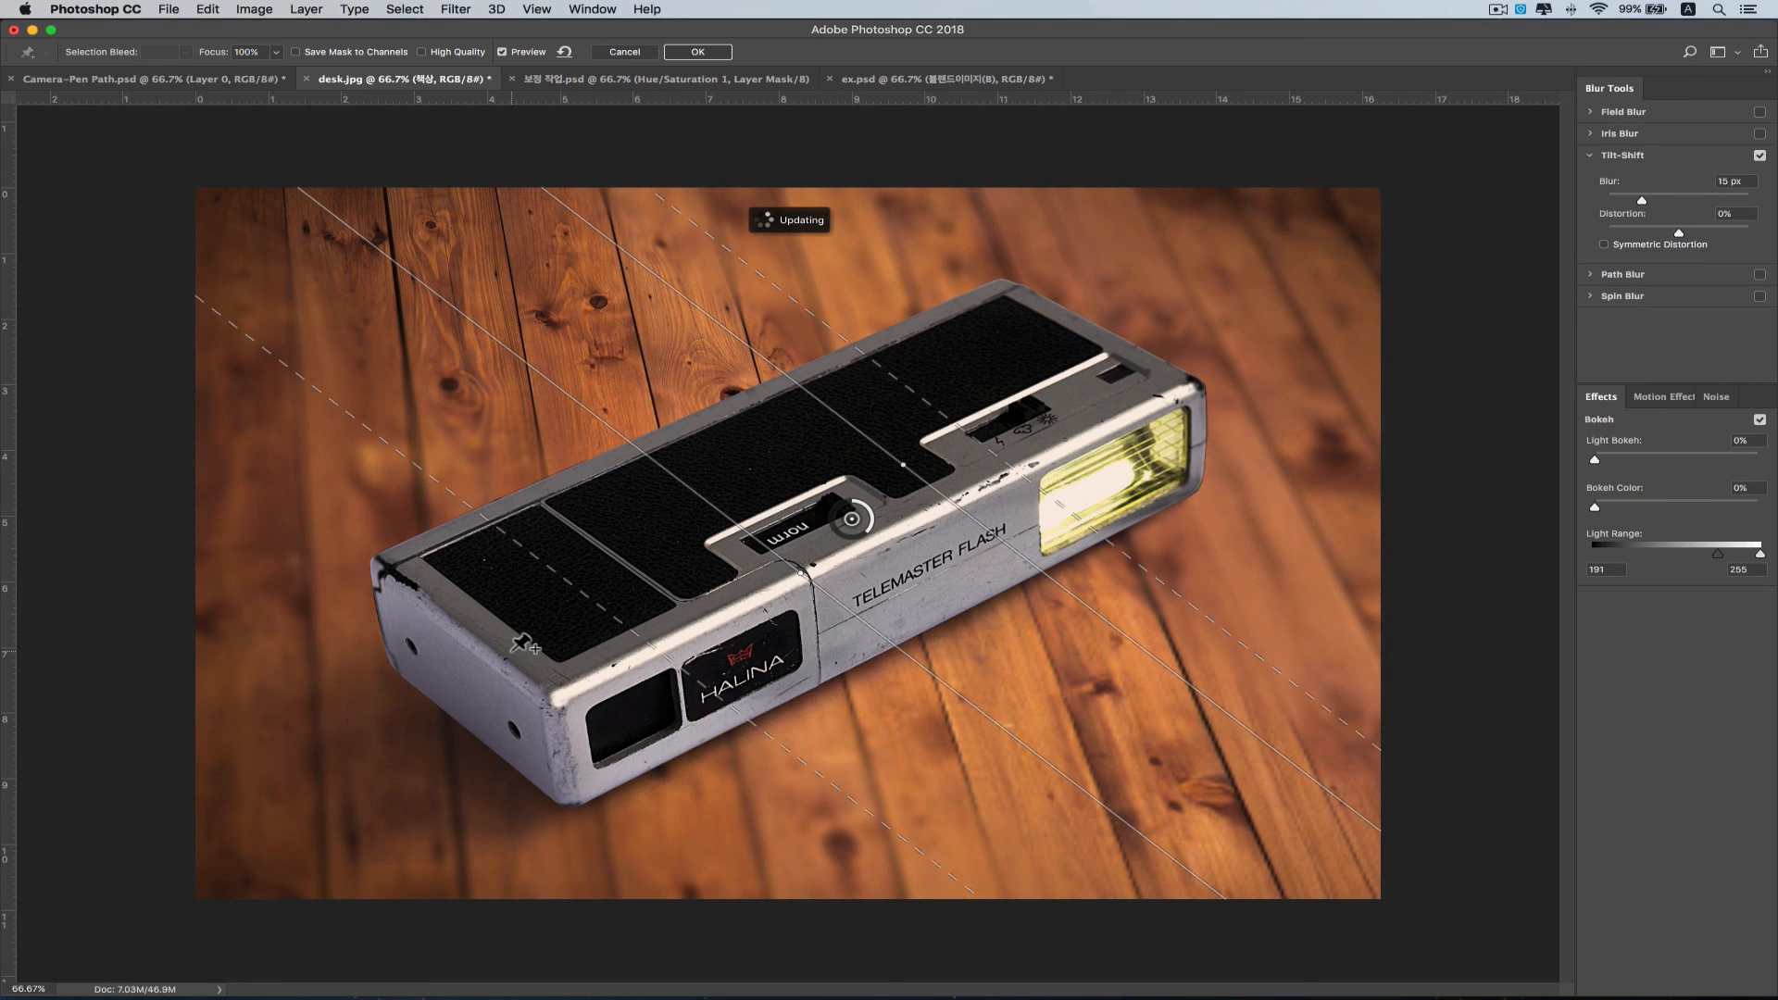
pyautogui.moveTo(1035, 497); pyautogui.dragTo(998, 541)
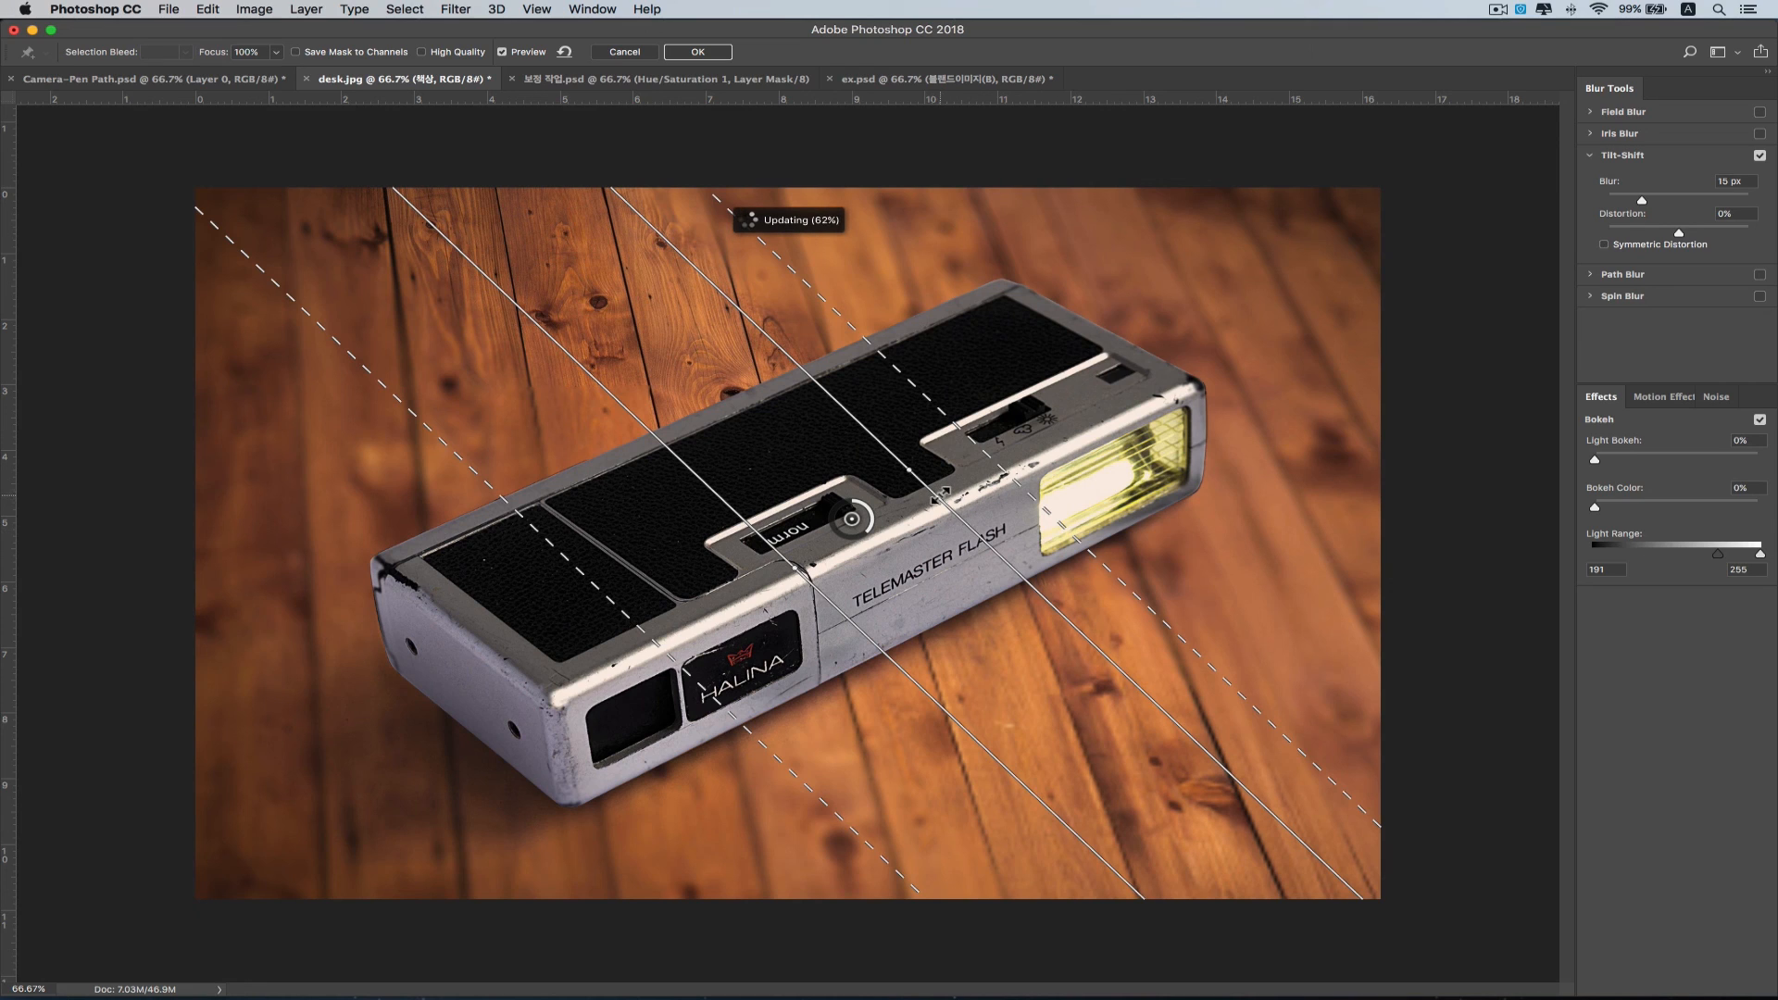
pyautogui.moveTo(940, 495); pyautogui.dragTo(1121, 413)
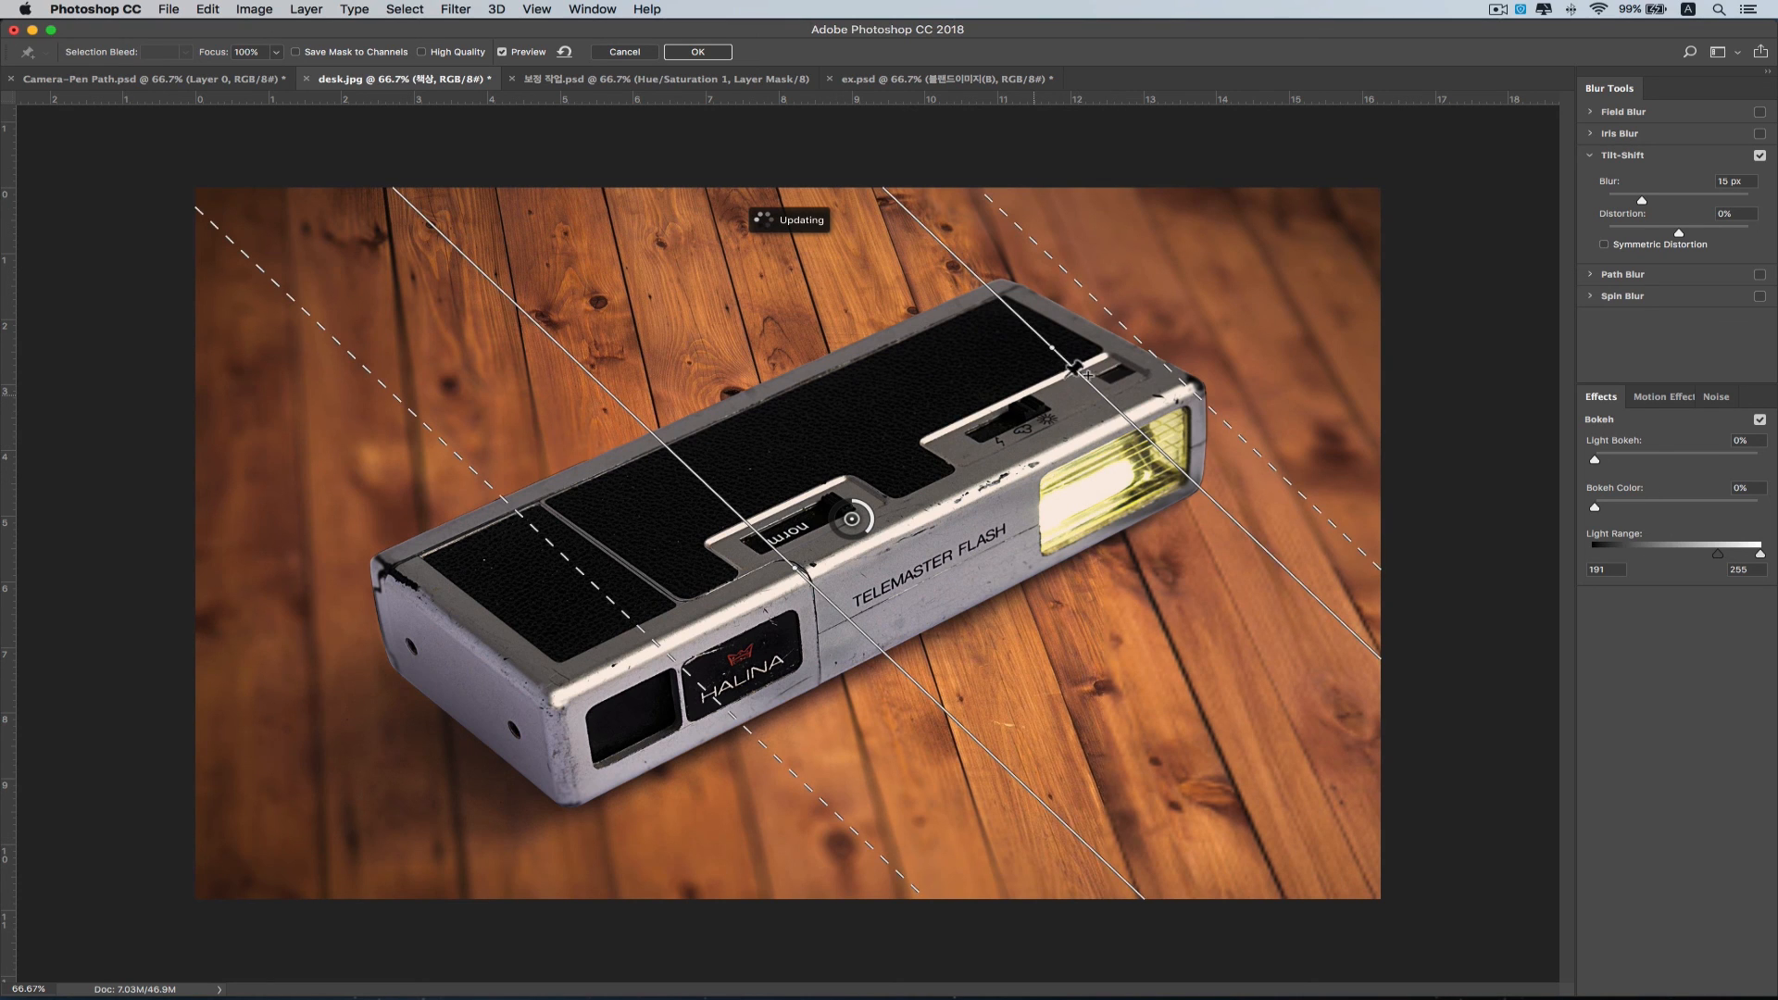
pyautogui.moveTo(1085, 383); pyautogui.dragTo(1064, 398)
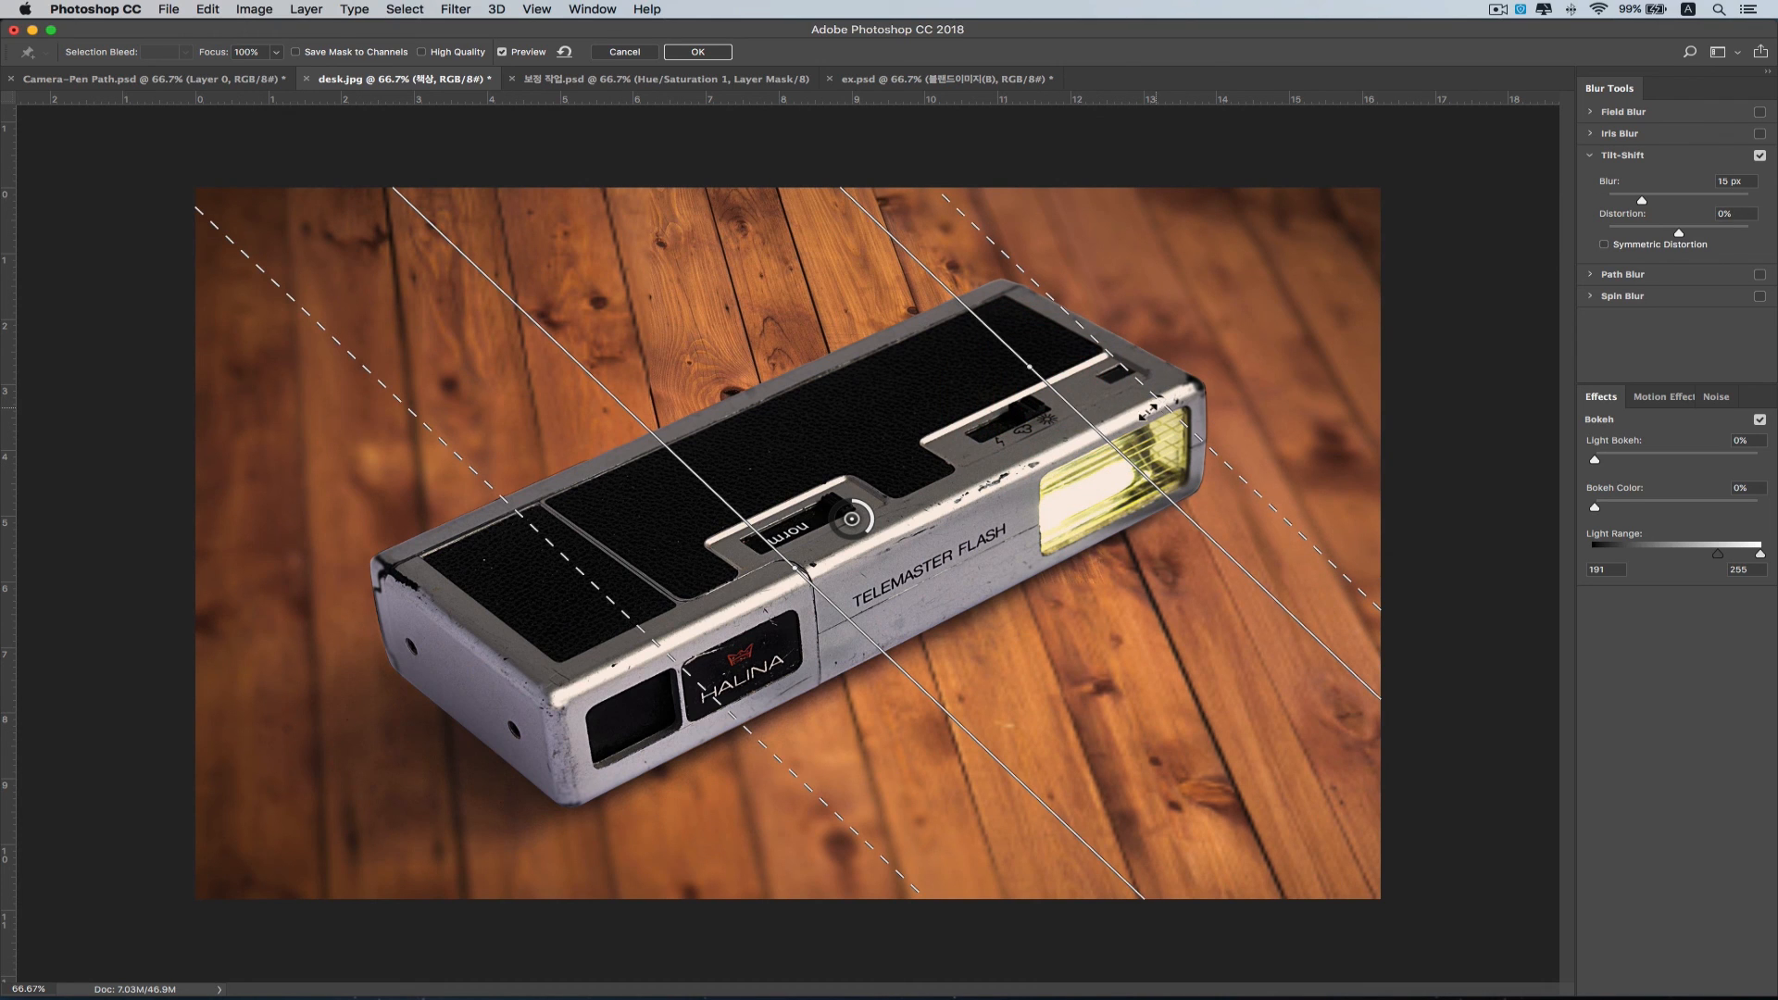
pyautogui.moveTo(1170, 405); pyautogui.dragTo(1343, 271)
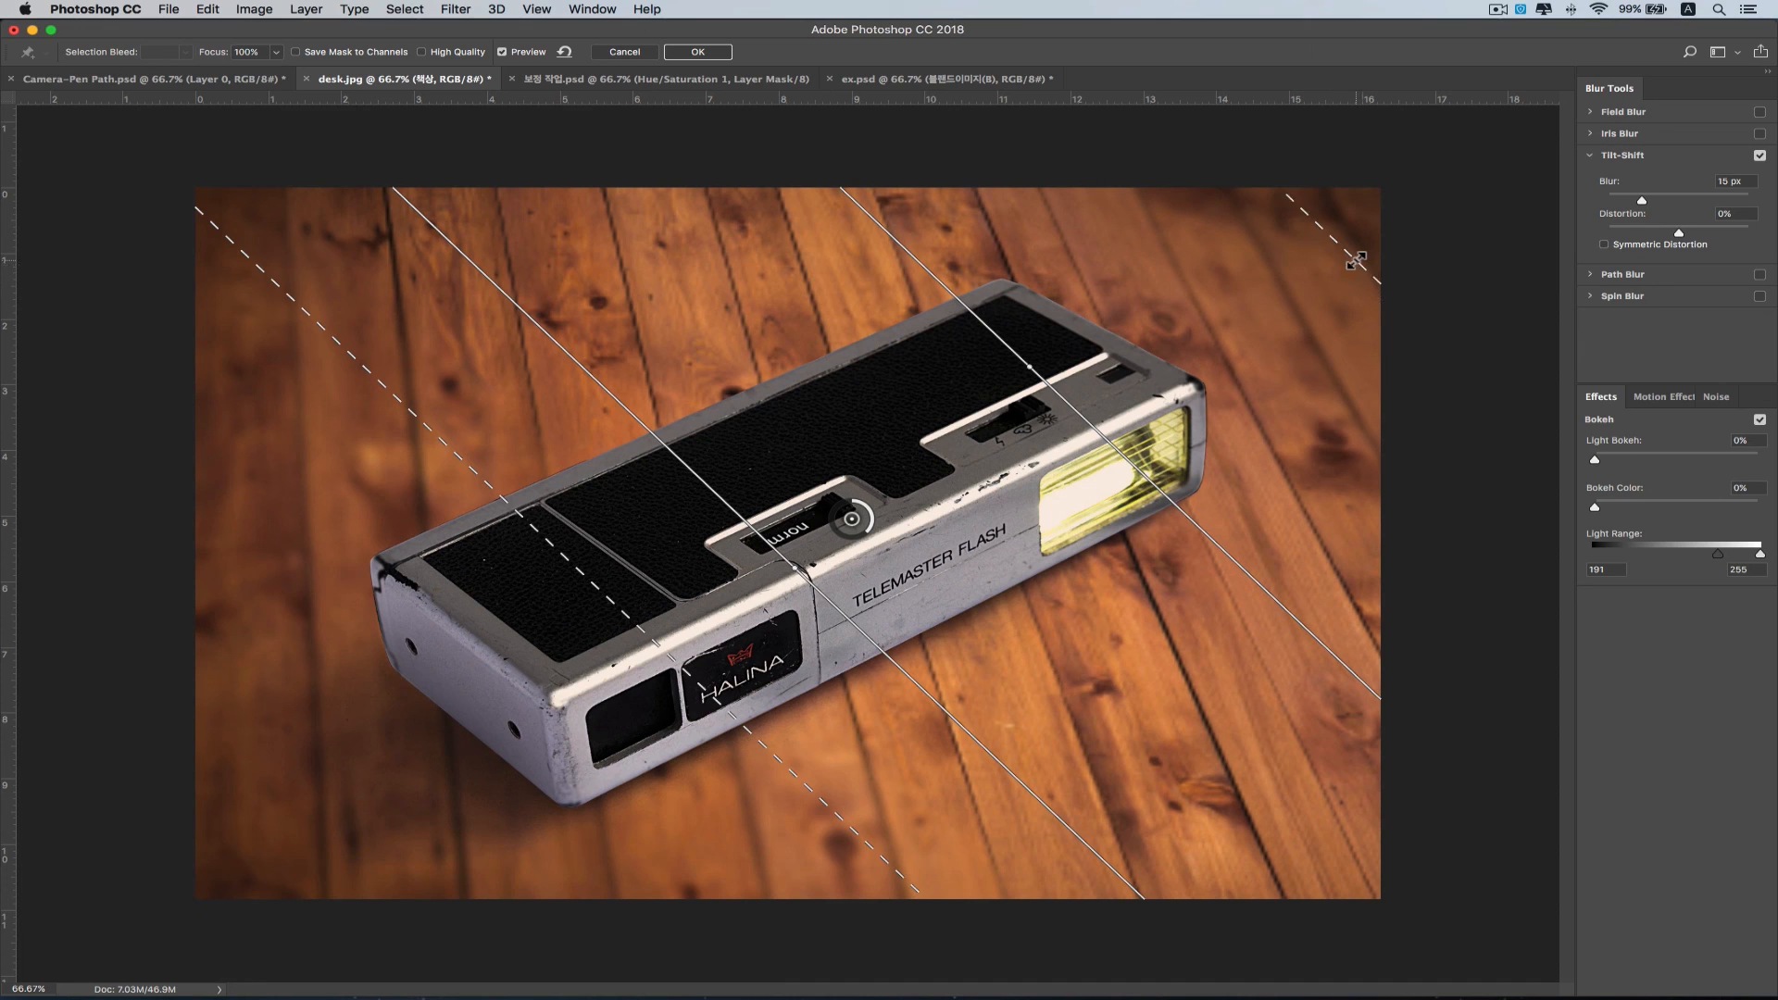
pyautogui.click(1356, 261)
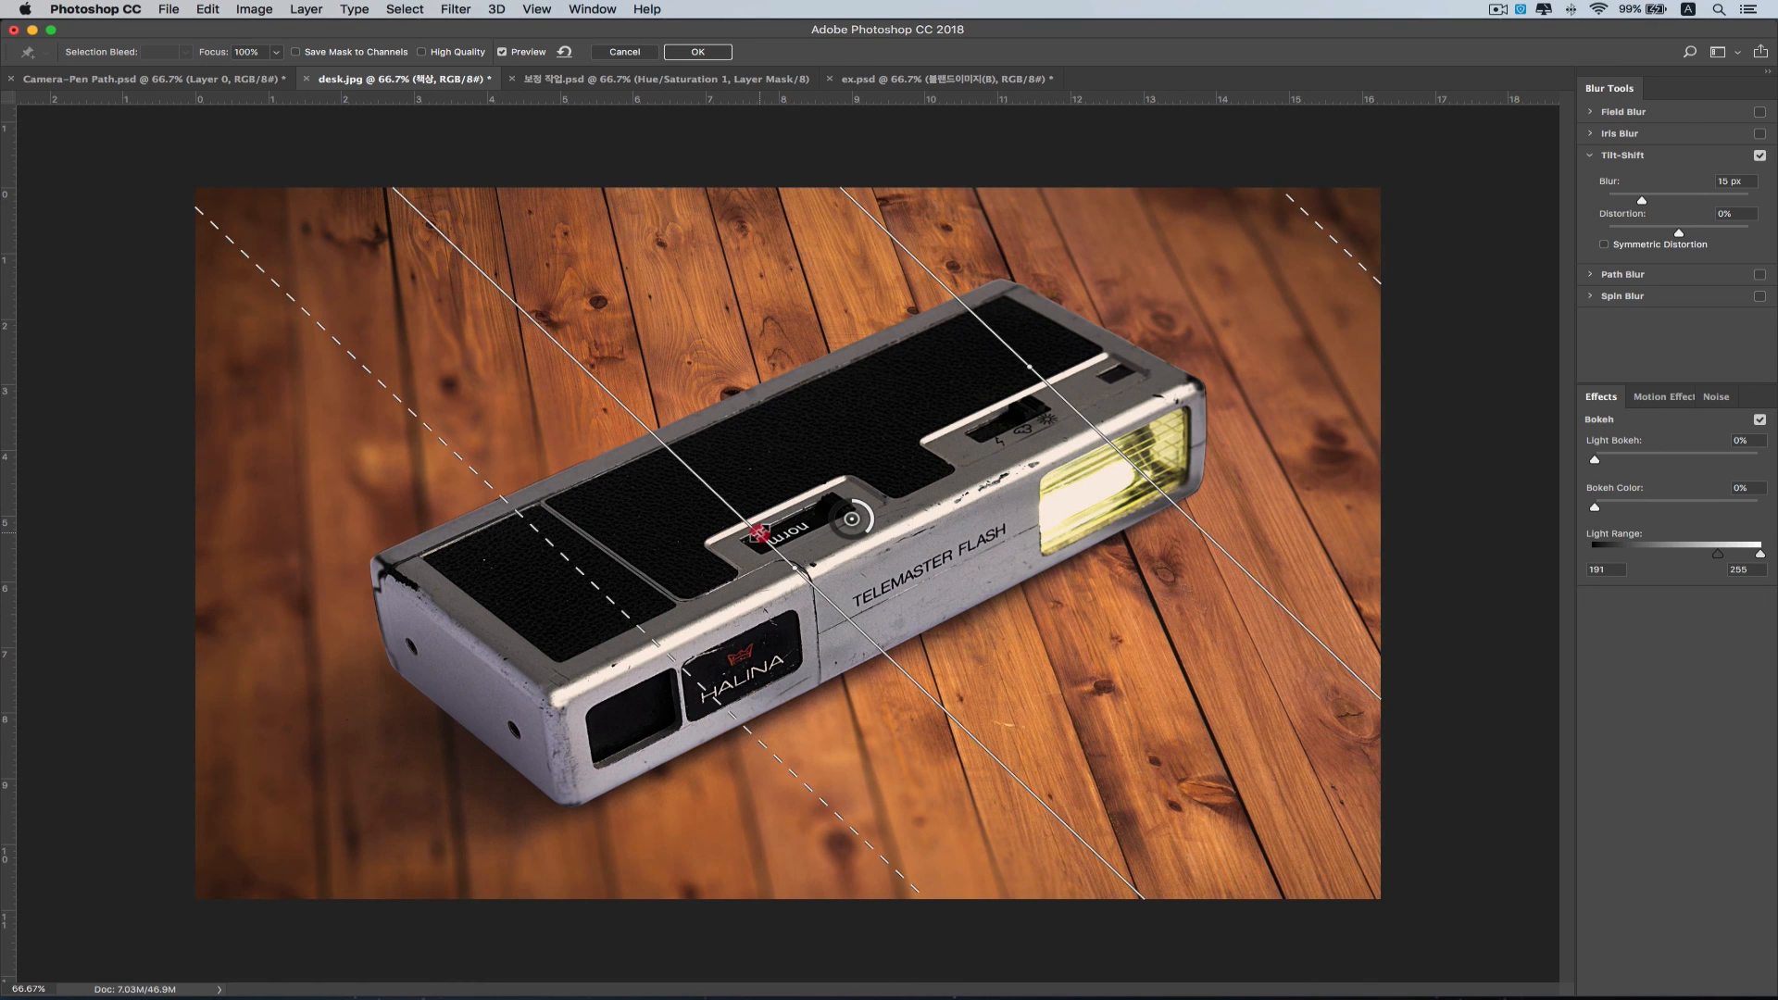
# - Extend the band's lens-side focus and fade lines toward the desk's lower-left corner and flatten the band's angle slightly
pyautogui.moveTo(754, 535); pyautogui.dragTo(516, 655)
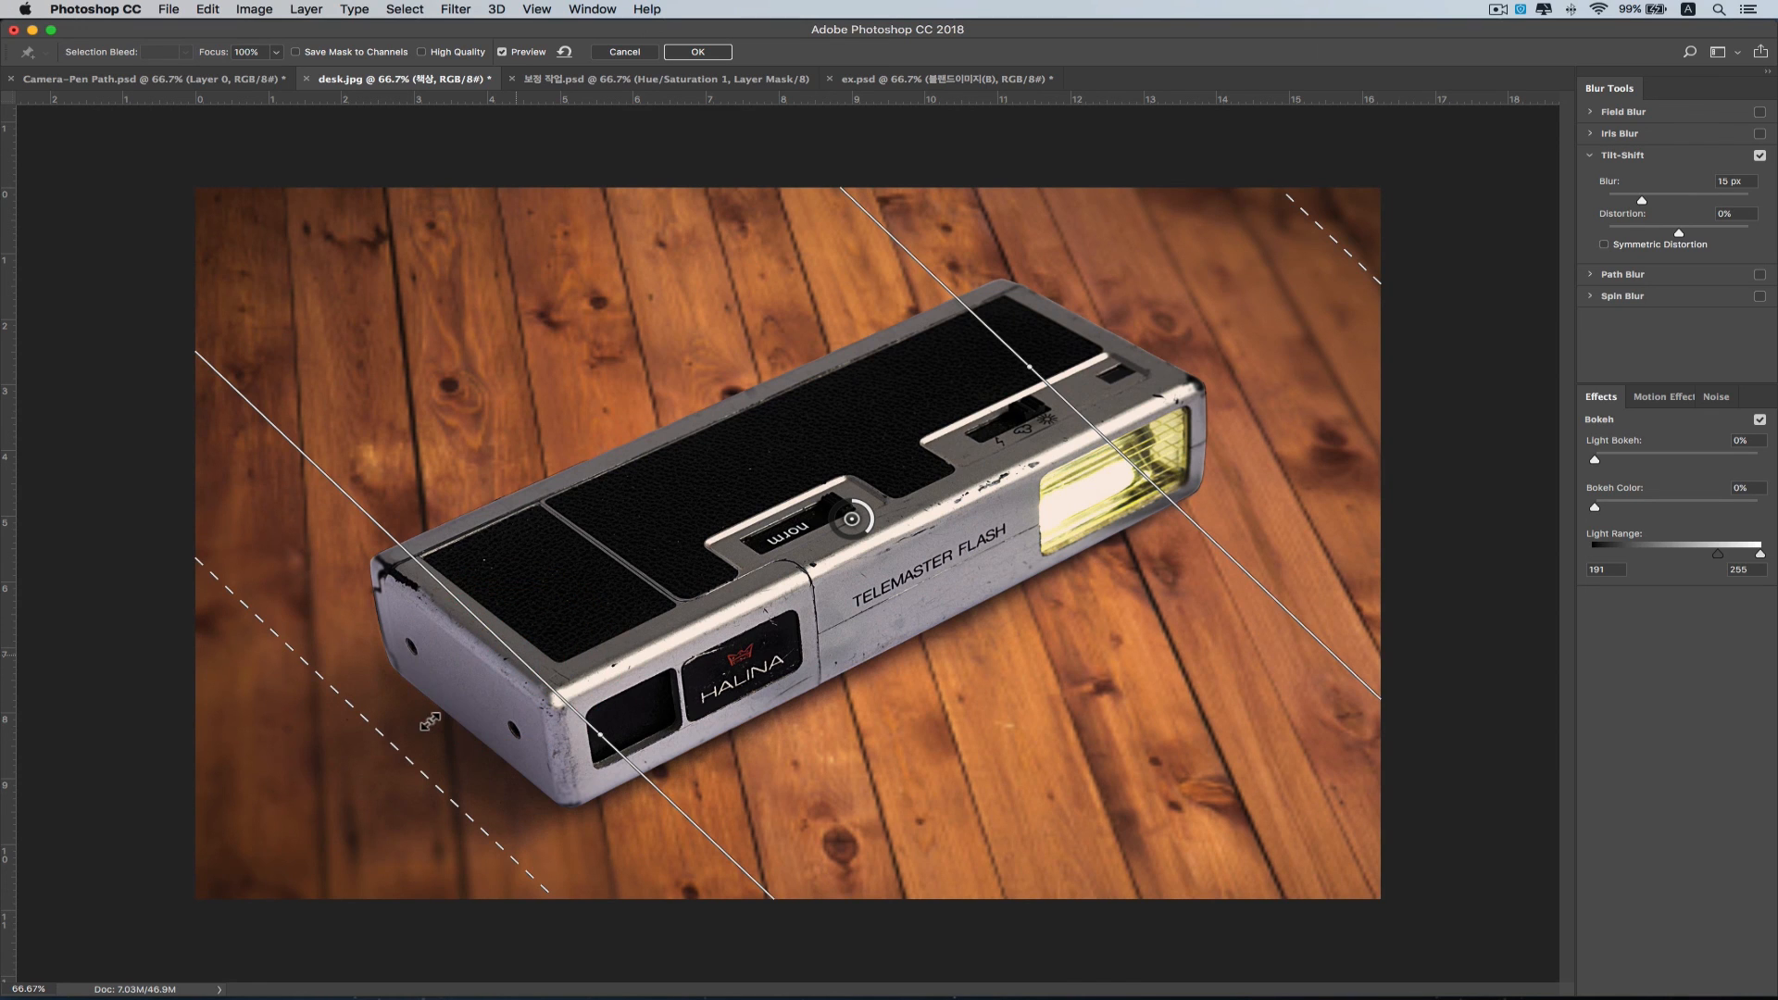
pyautogui.moveTo(397, 751); pyautogui.dragTo(259, 834)
pyautogui.moveTo(233, 848); pyautogui.dragTo(233, 850)
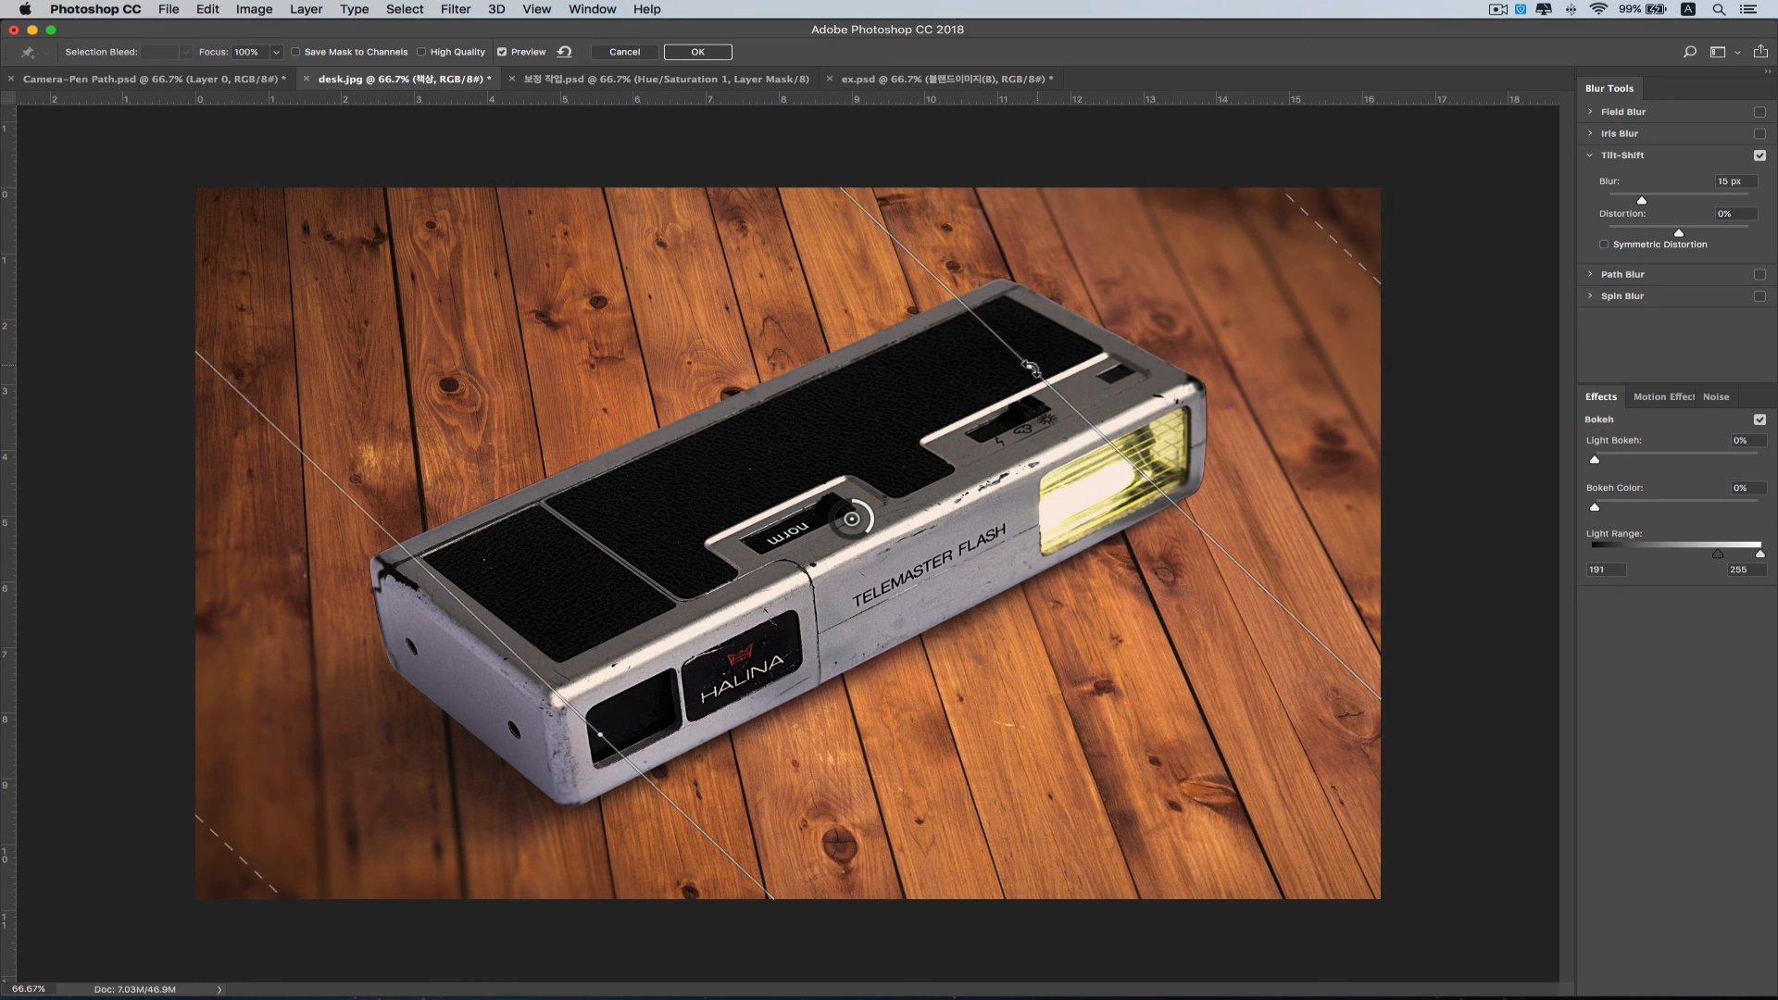
pyautogui.moveTo(1025, 368); pyautogui.dragTo(1009, 349)
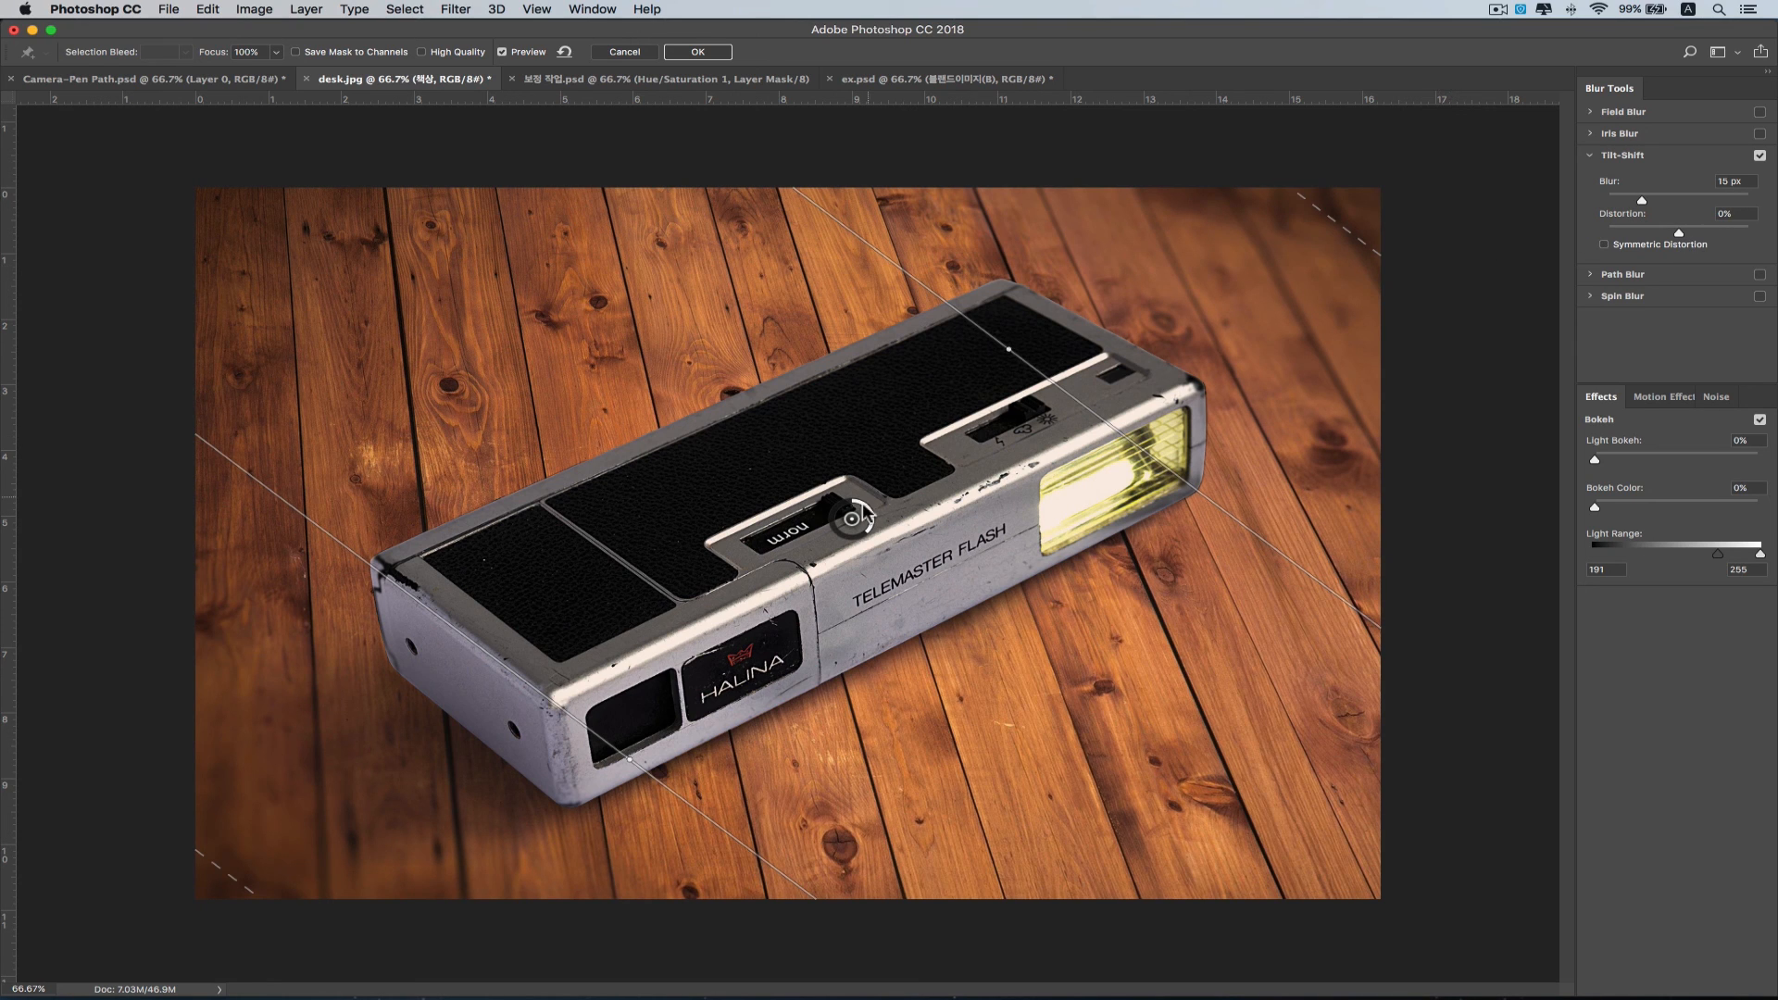
# - Set the Tilt-Shift blur to 7 px and pull the flash-side focus line slightly inward toward the camera's centre
pyautogui.moveTo(869, 501)
pyautogui.mouseDown()
pyautogui.moveTo(864, 485)
pyautogui.moveTo(865, 541)
pyautogui.moveTo(822, 532)
pyautogui.moveTo(838, 550)
pyautogui.moveTo(865, 546)
pyautogui.moveTo(878, 509)
pyautogui.mouseUp()
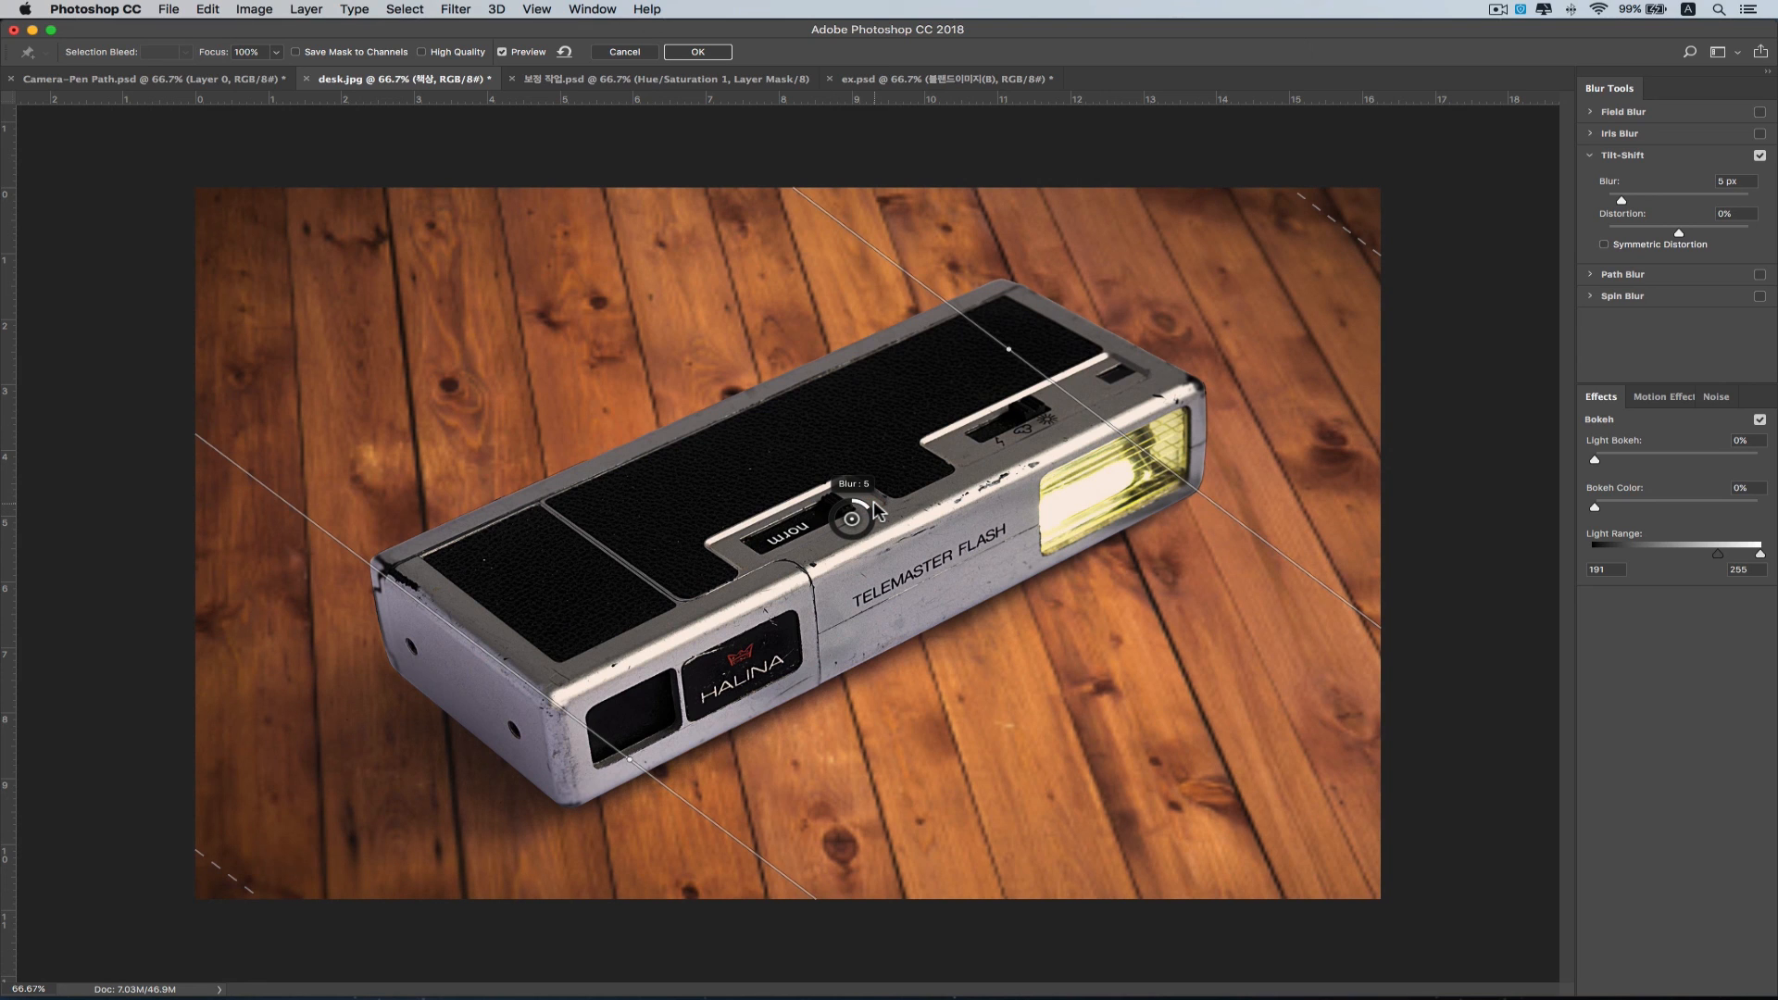
pyautogui.moveTo(878, 511); pyautogui.dragTo(875, 505)
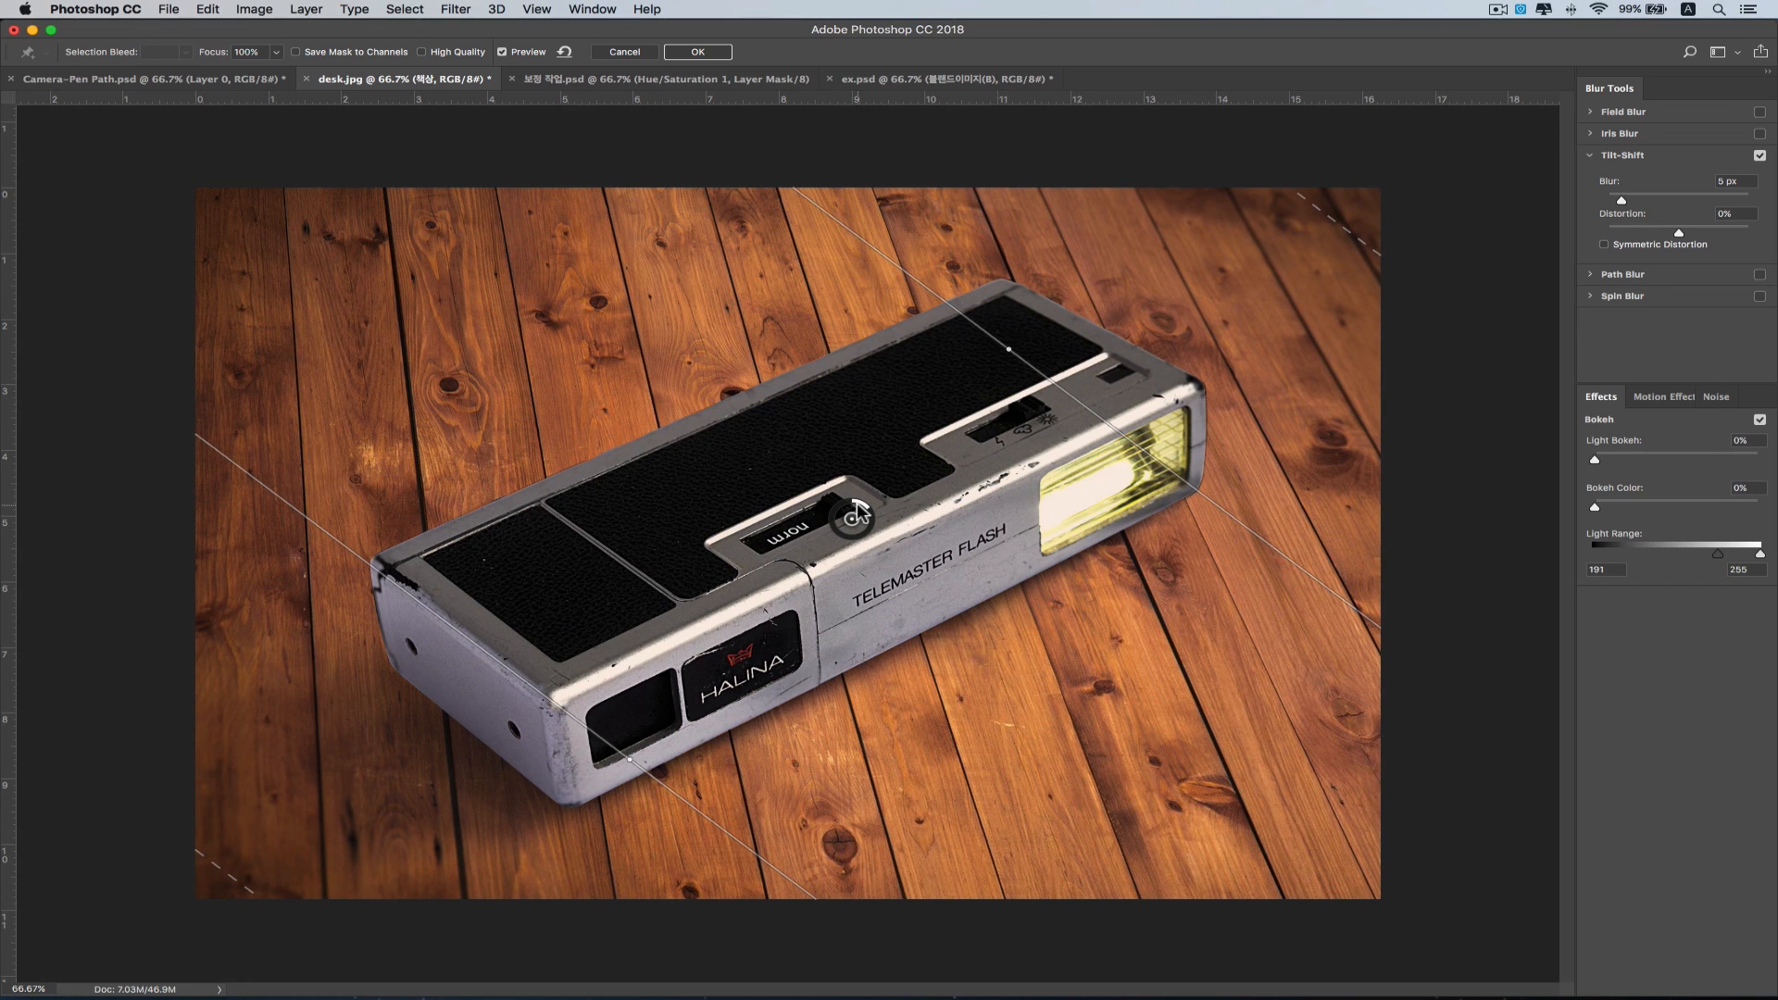
pyautogui.press('super+plus')
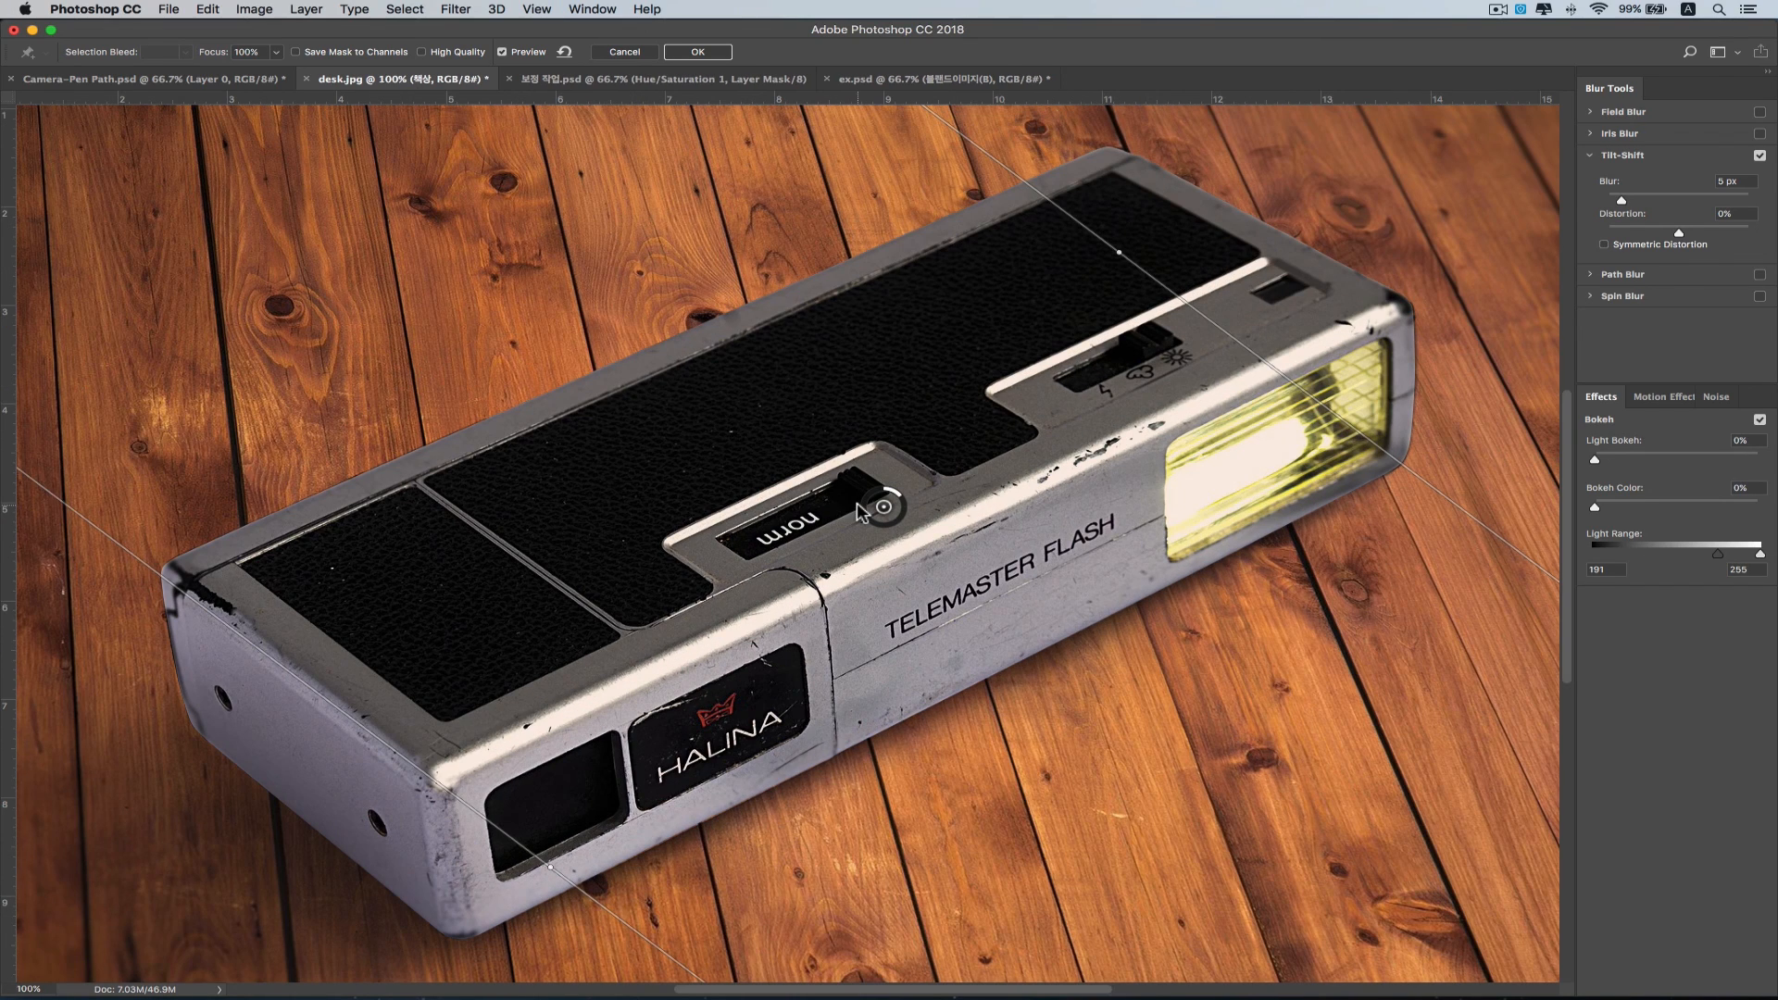
pyautogui.moveTo(1213, 414); pyautogui.dragTo(892, 607)
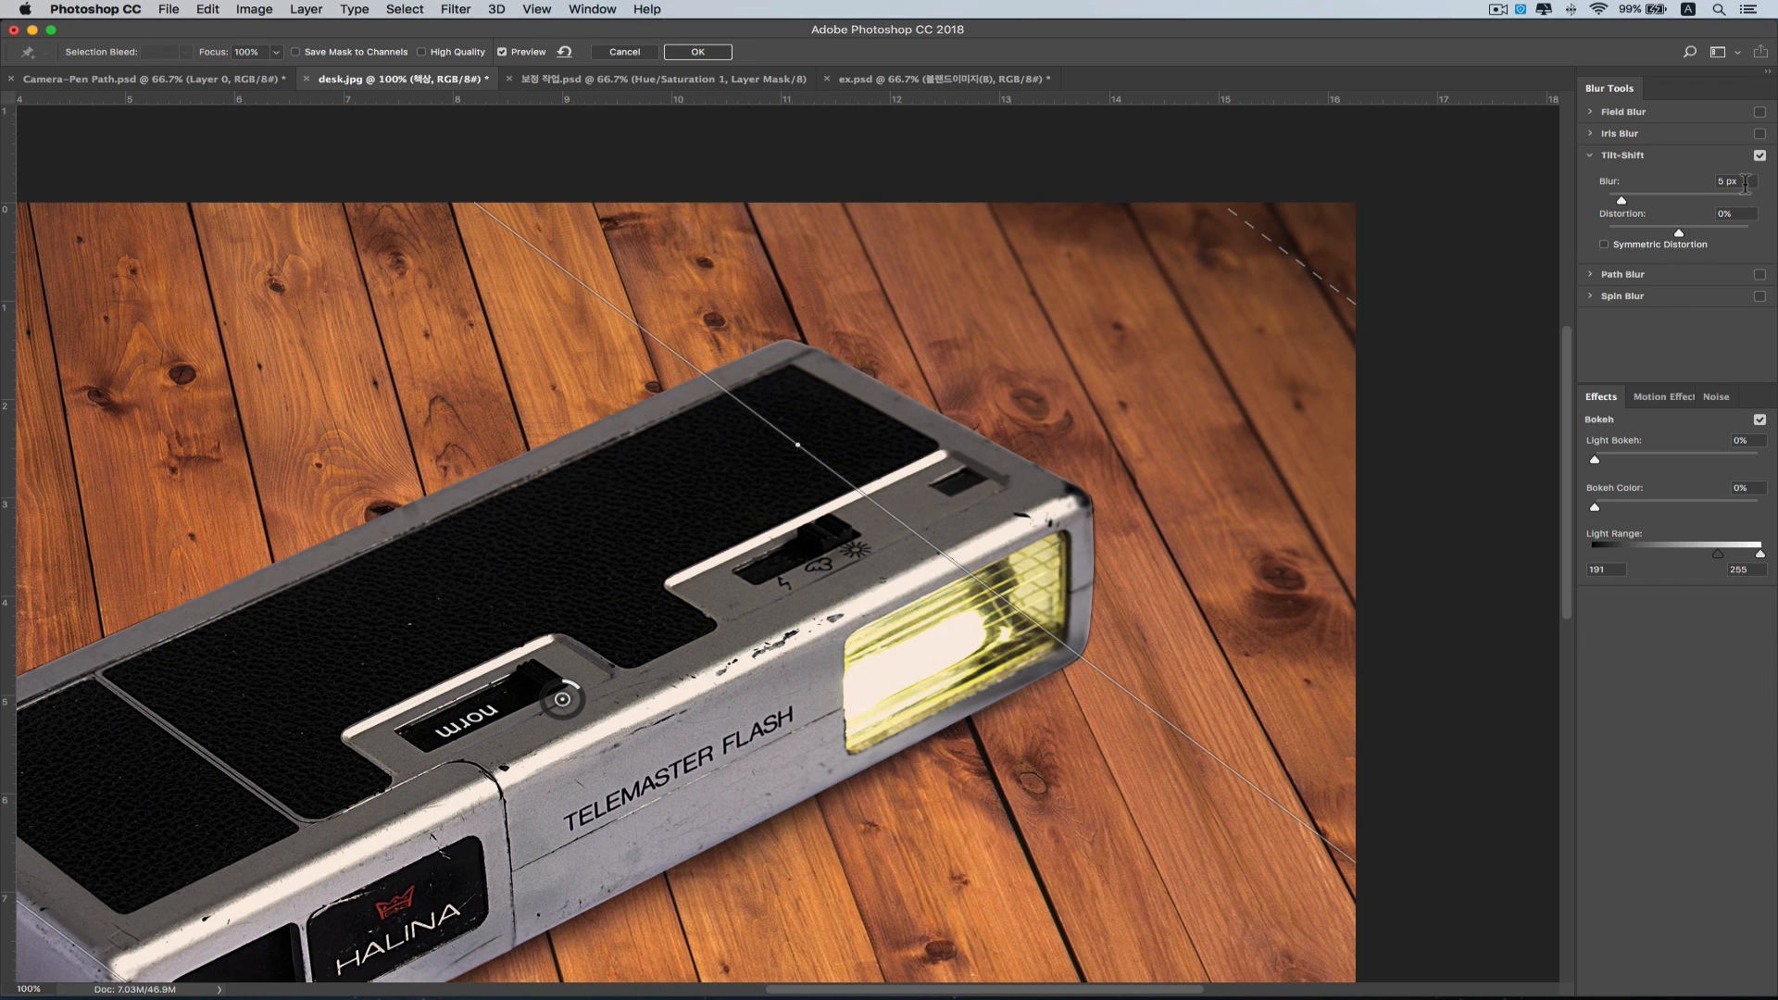
pyautogui.click(1647, 167)
pyautogui.write('7')
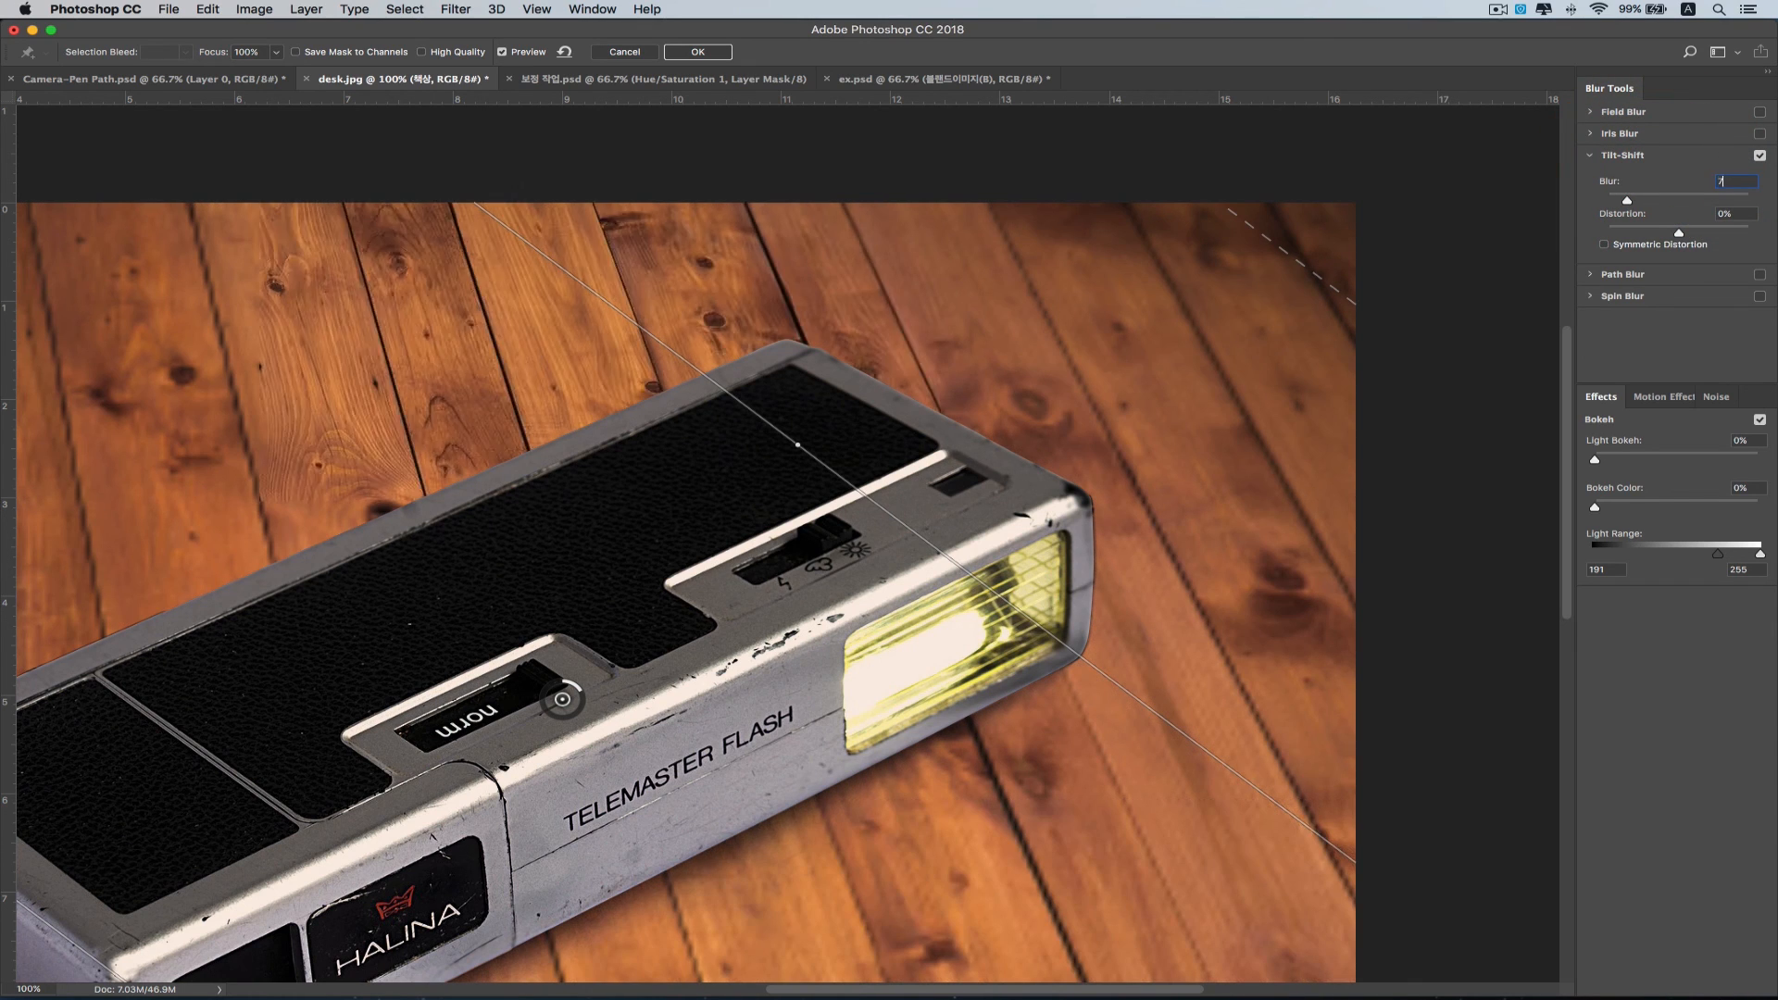
pyautogui.moveTo(797, 444); pyautogui.dragTo(761, 483)
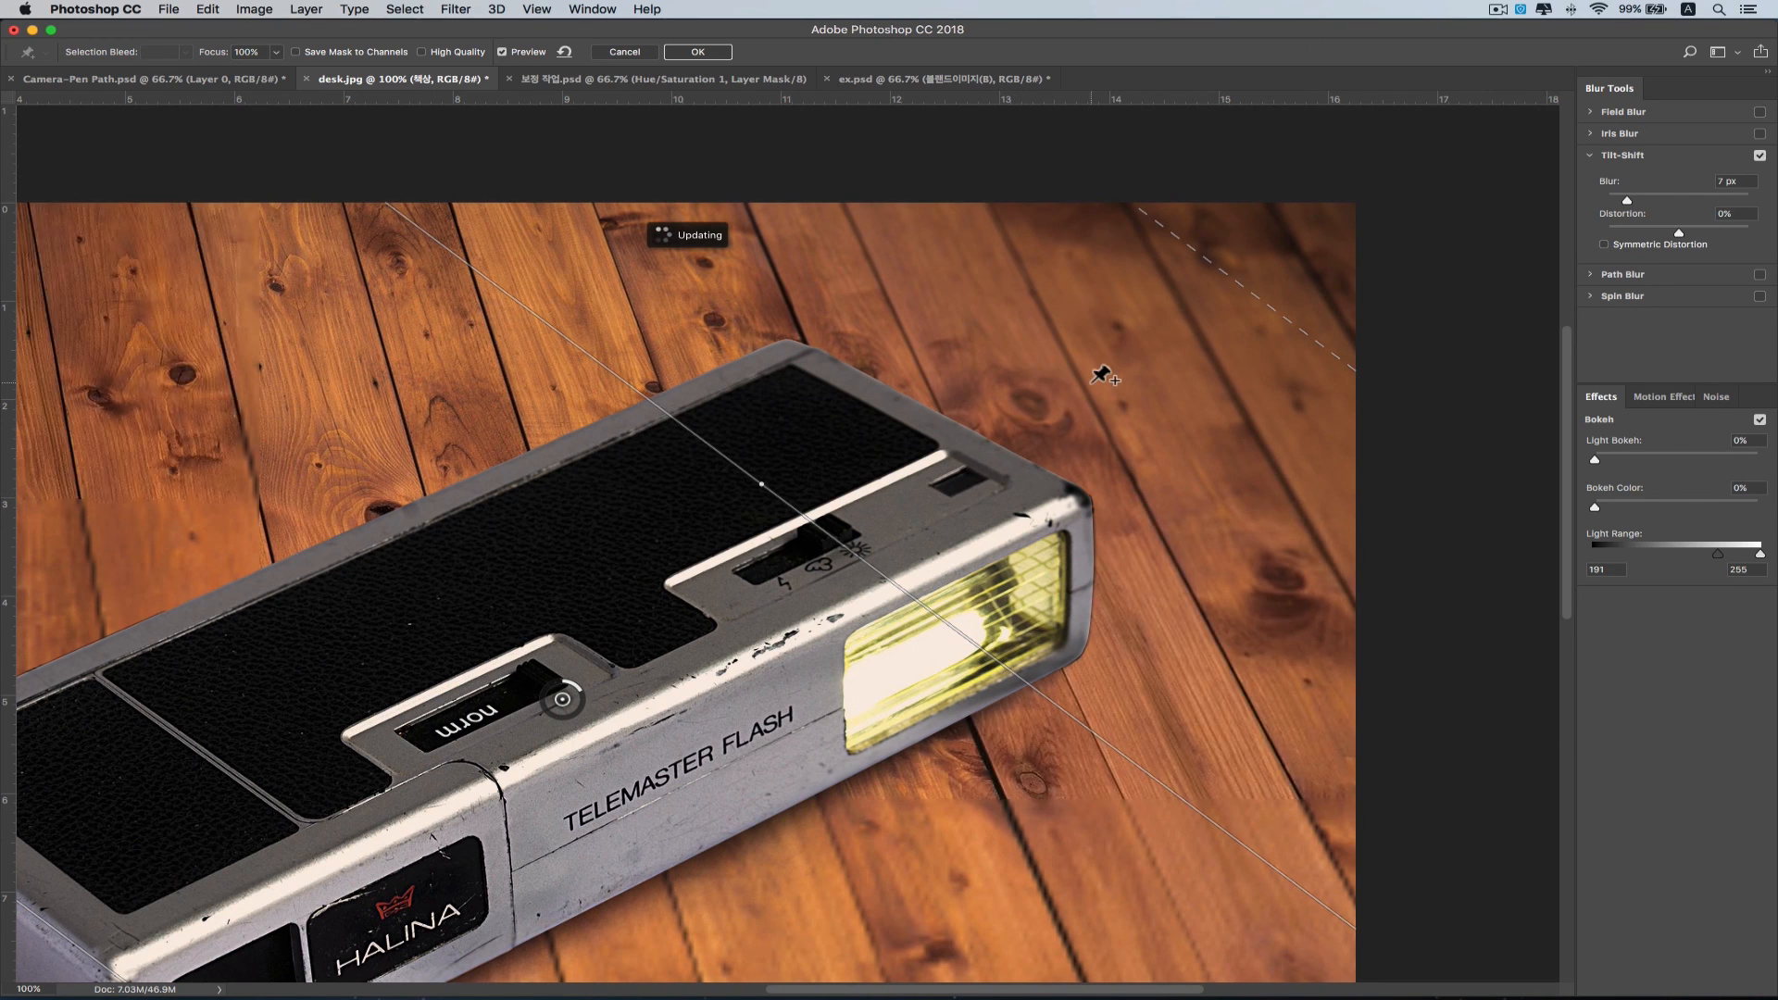
# - Check the desk's blur transition around the camera's flash end and apply the Tilt-Shift blur to the 책상 layer
pyautogui.press('super+plus')
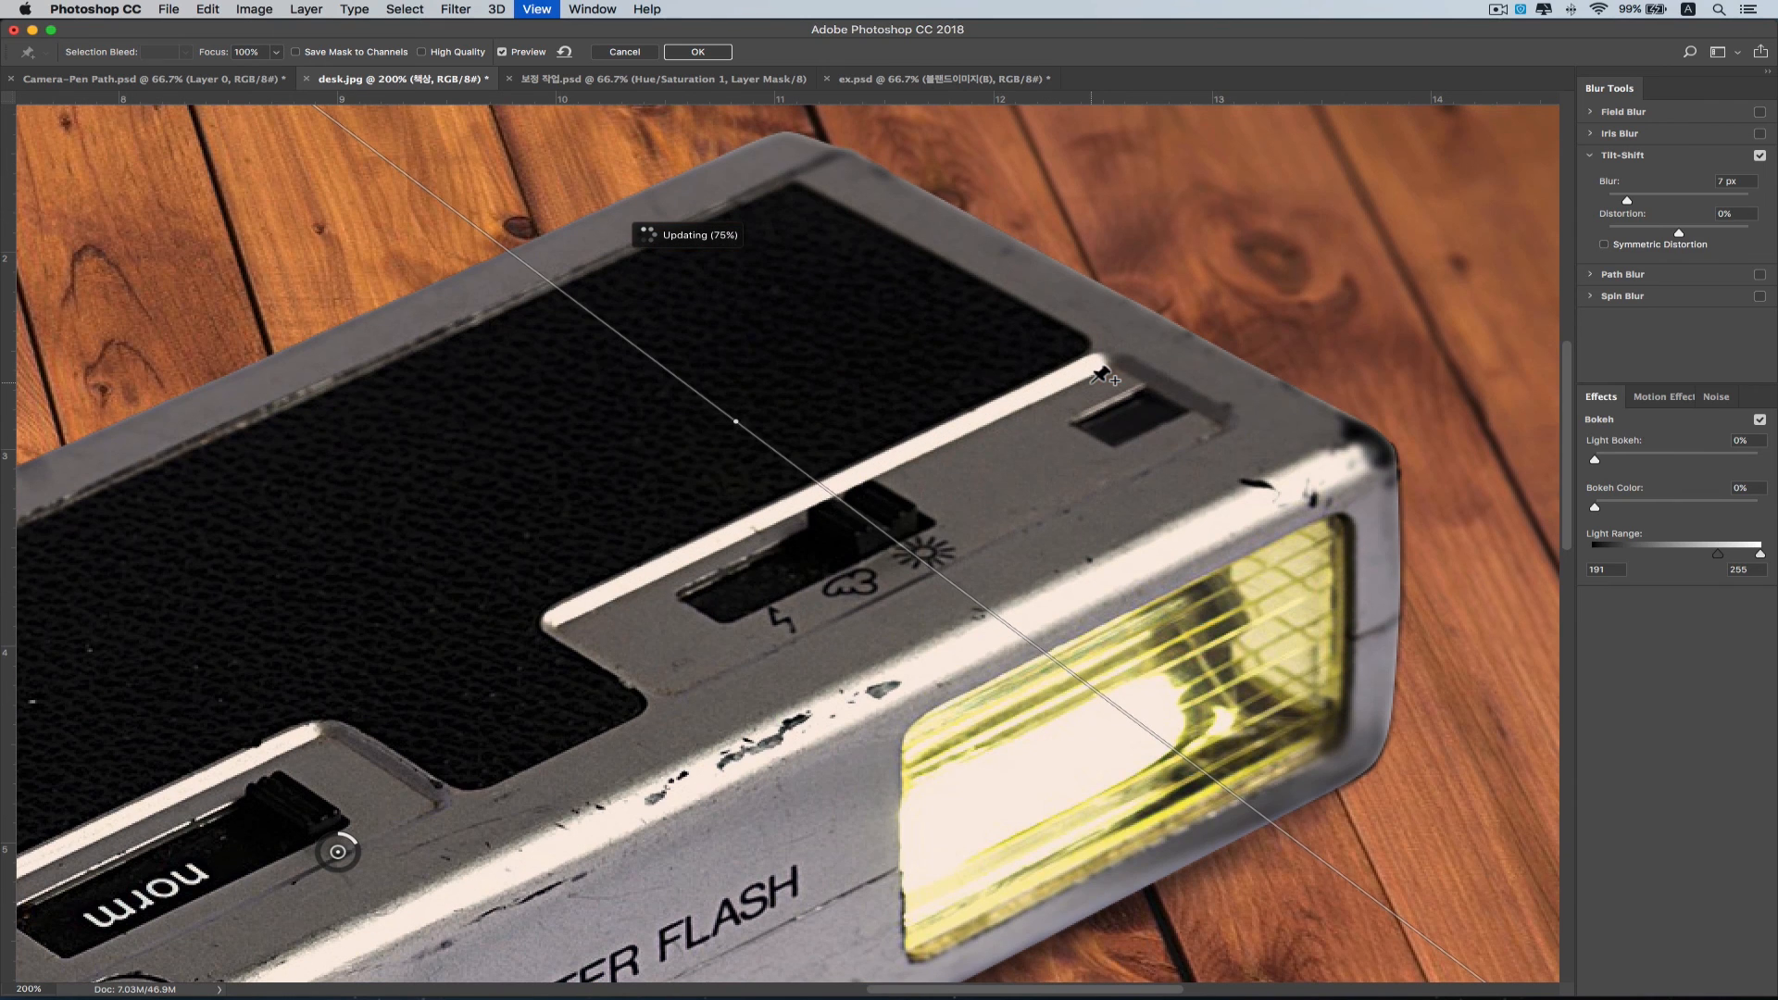
pyautogui.moveTo(1379, 338); pyautogui.dragTo(1216, 414)
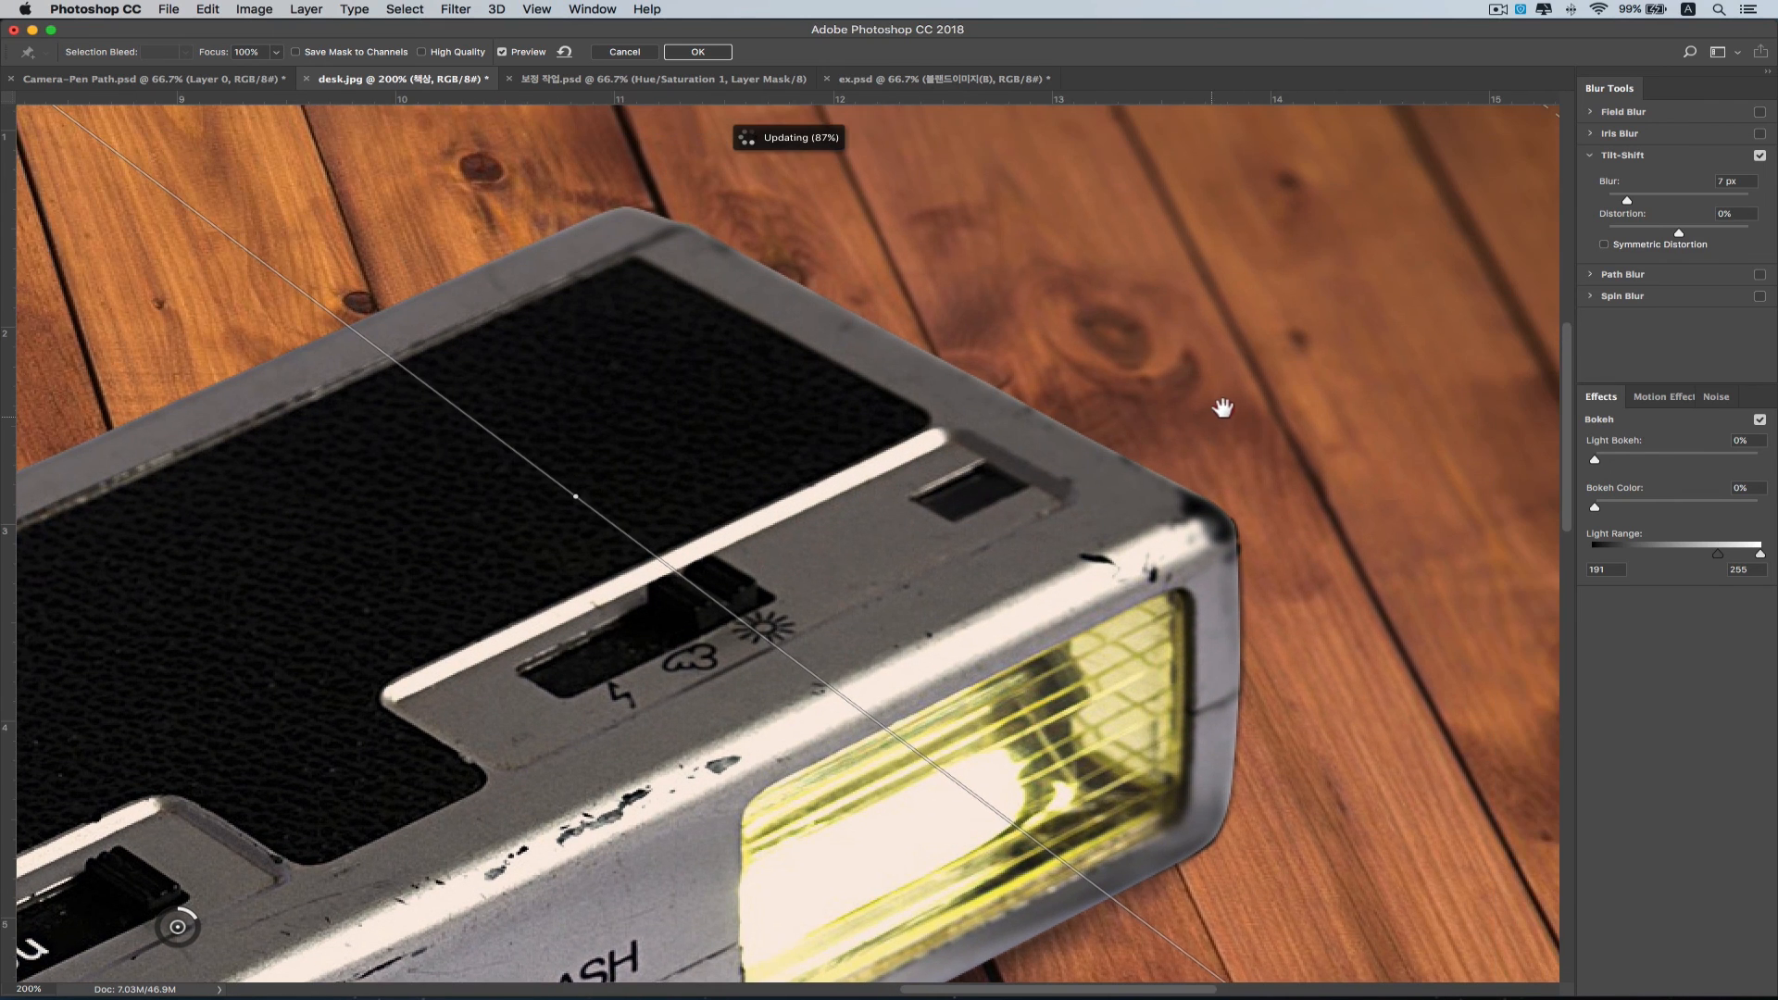
pyautogui.click(1228, 405)
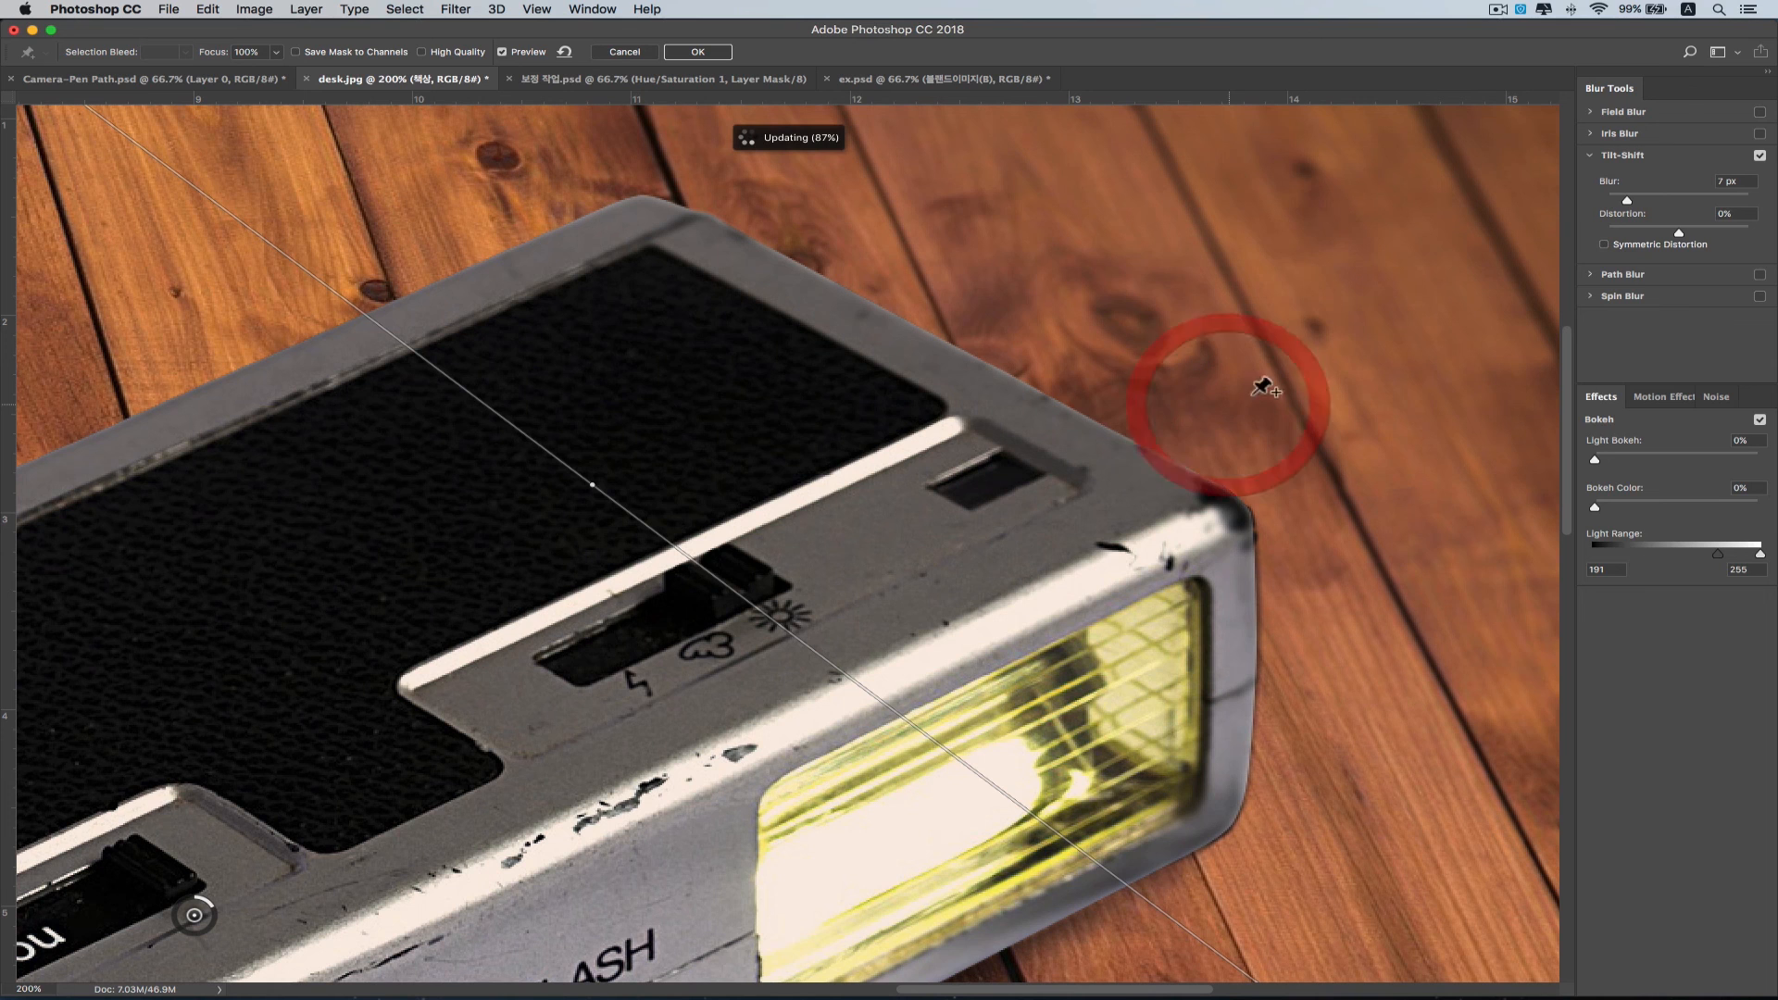
pyautogui.press('super+minus')
pyautogui.press('super+minus')
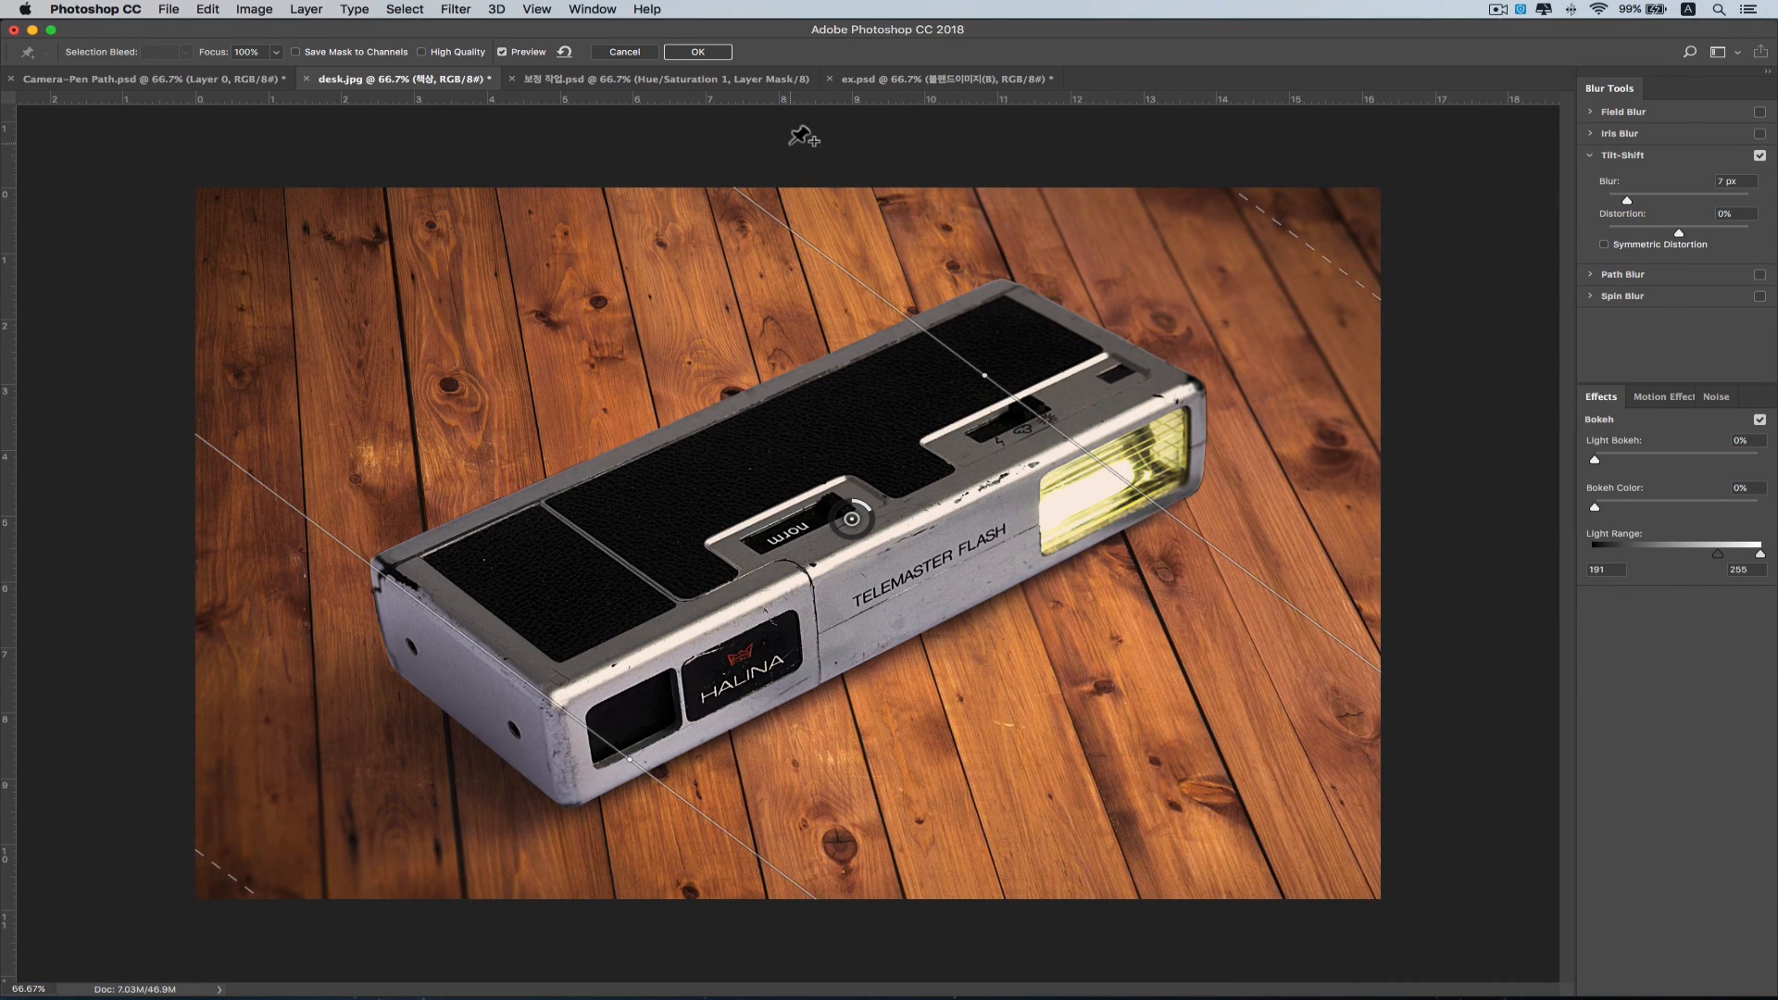
pyautogui.click(713, 55)
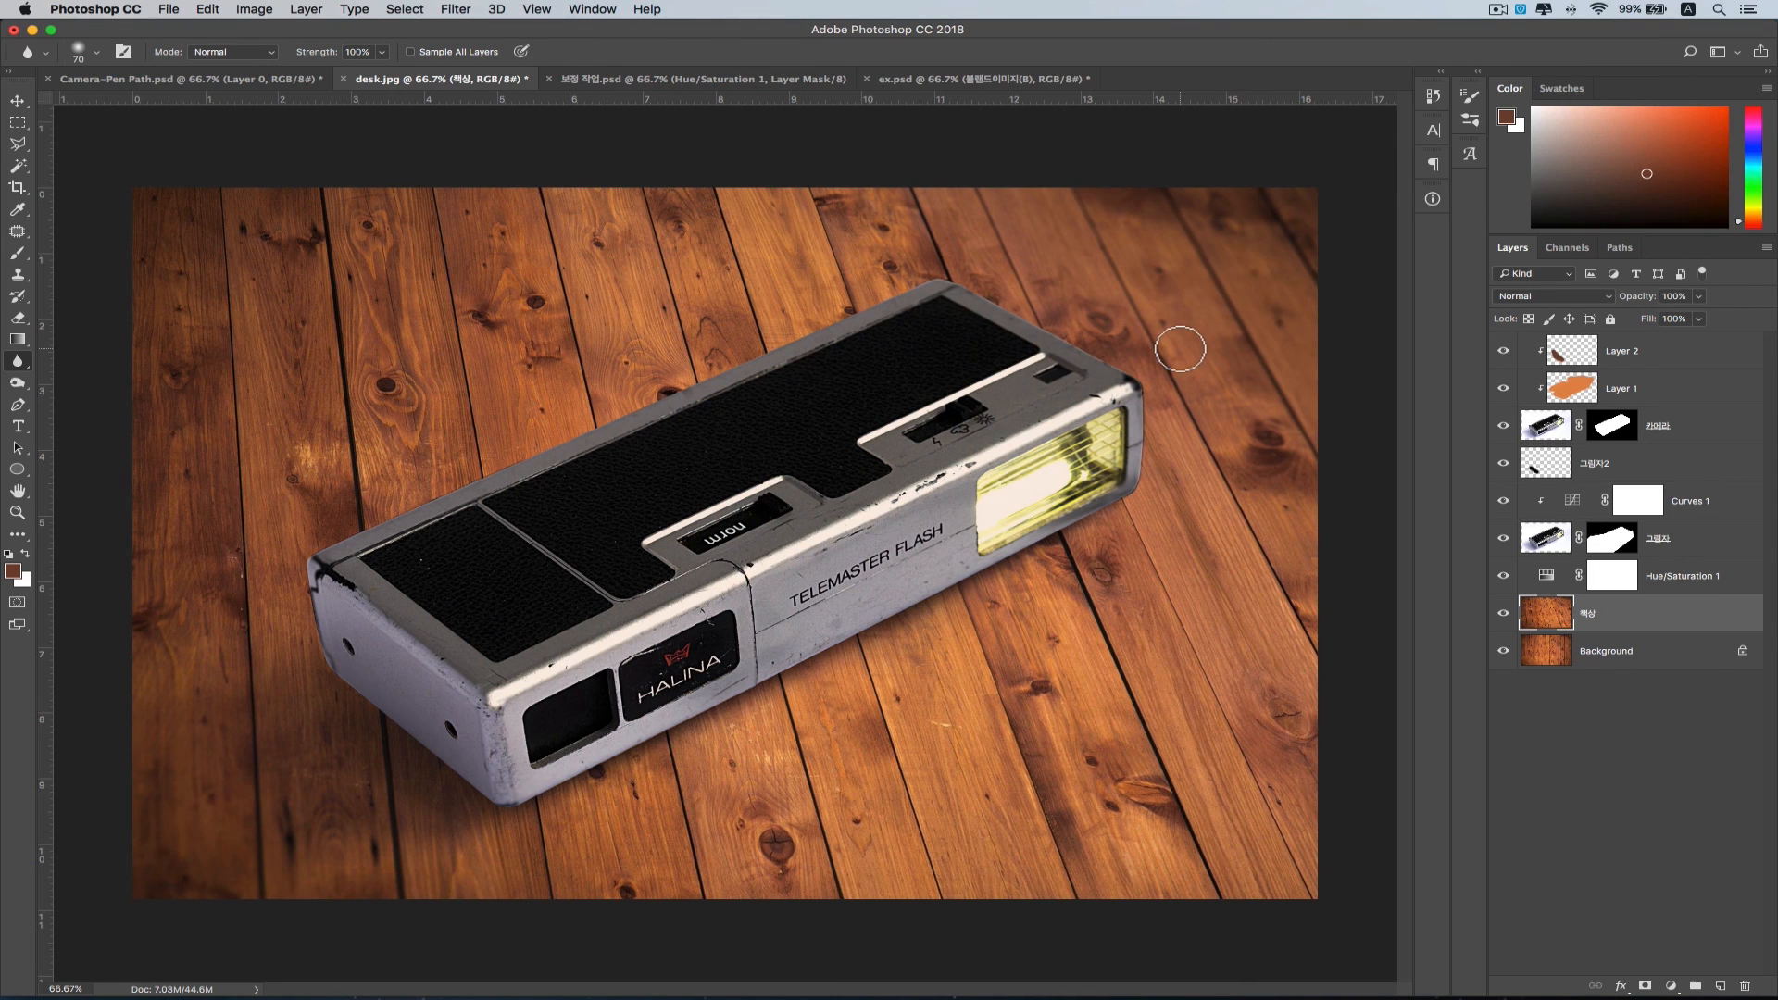
# - Examine the applied blur on the desk planks around the camera's flash end and across the whole composite
pyautogui.press('super+plus')
pyautogui.press('super+plus')
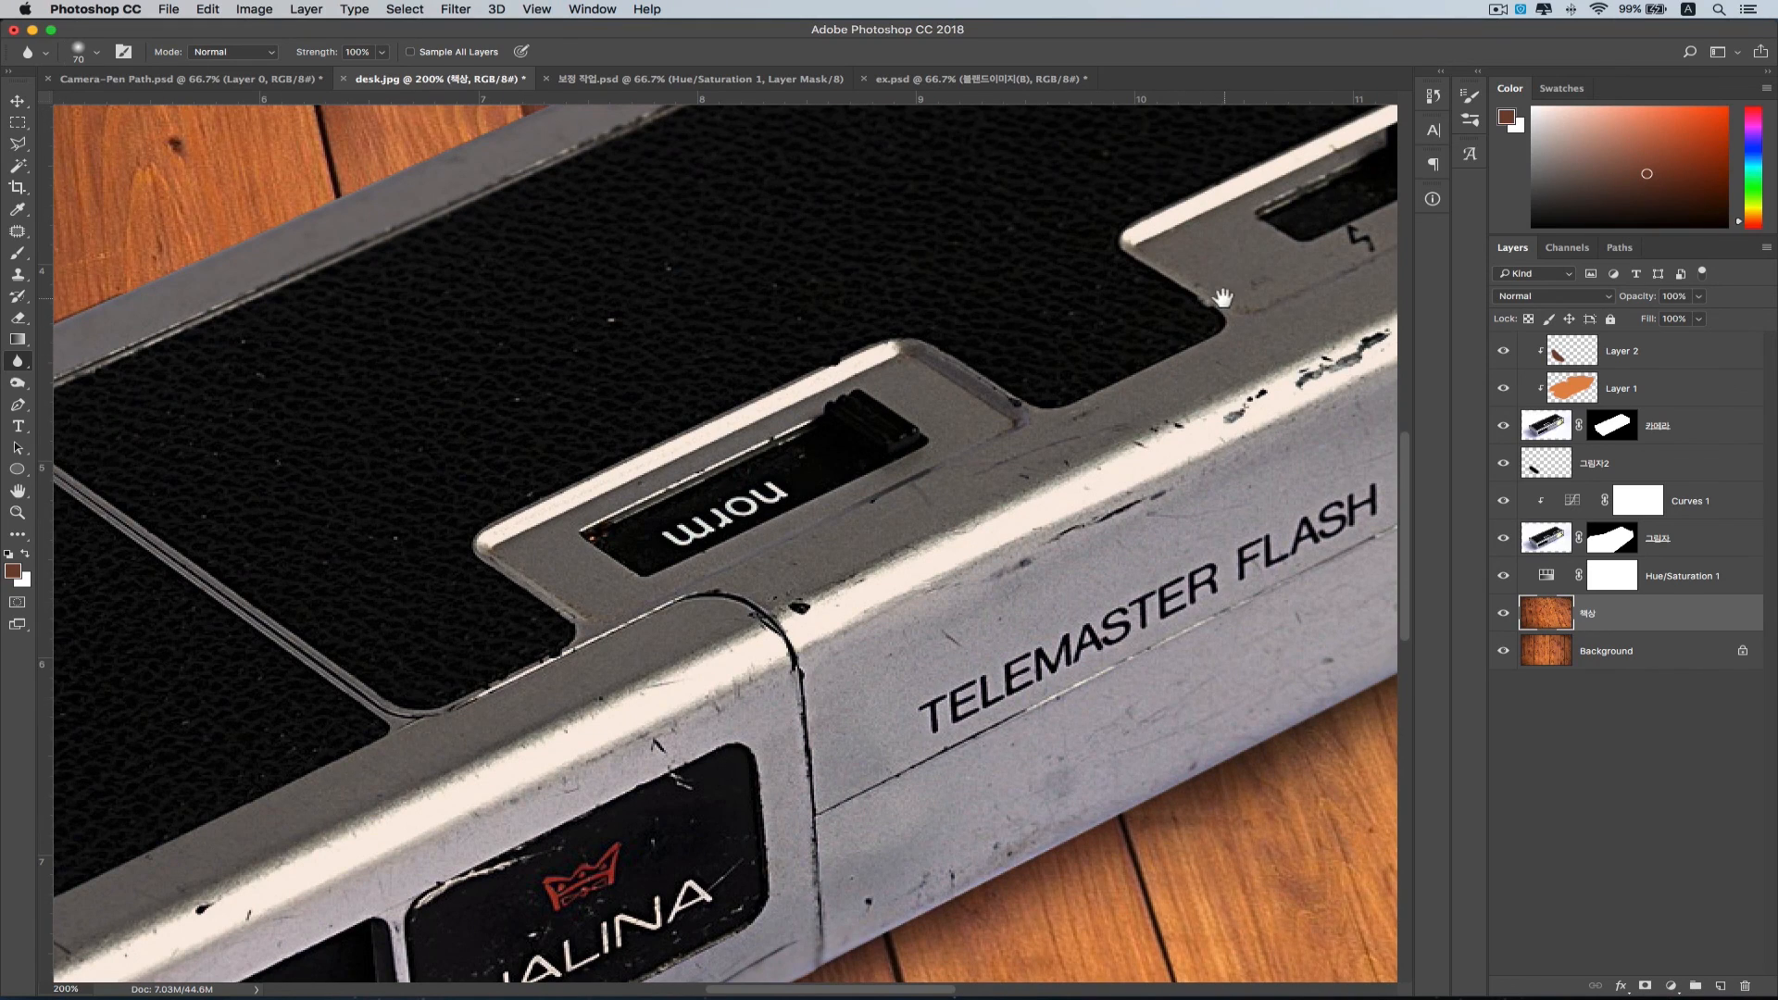
pyautogui.moveTo(1222, 299); pyautogui.dragTo(710, 588)
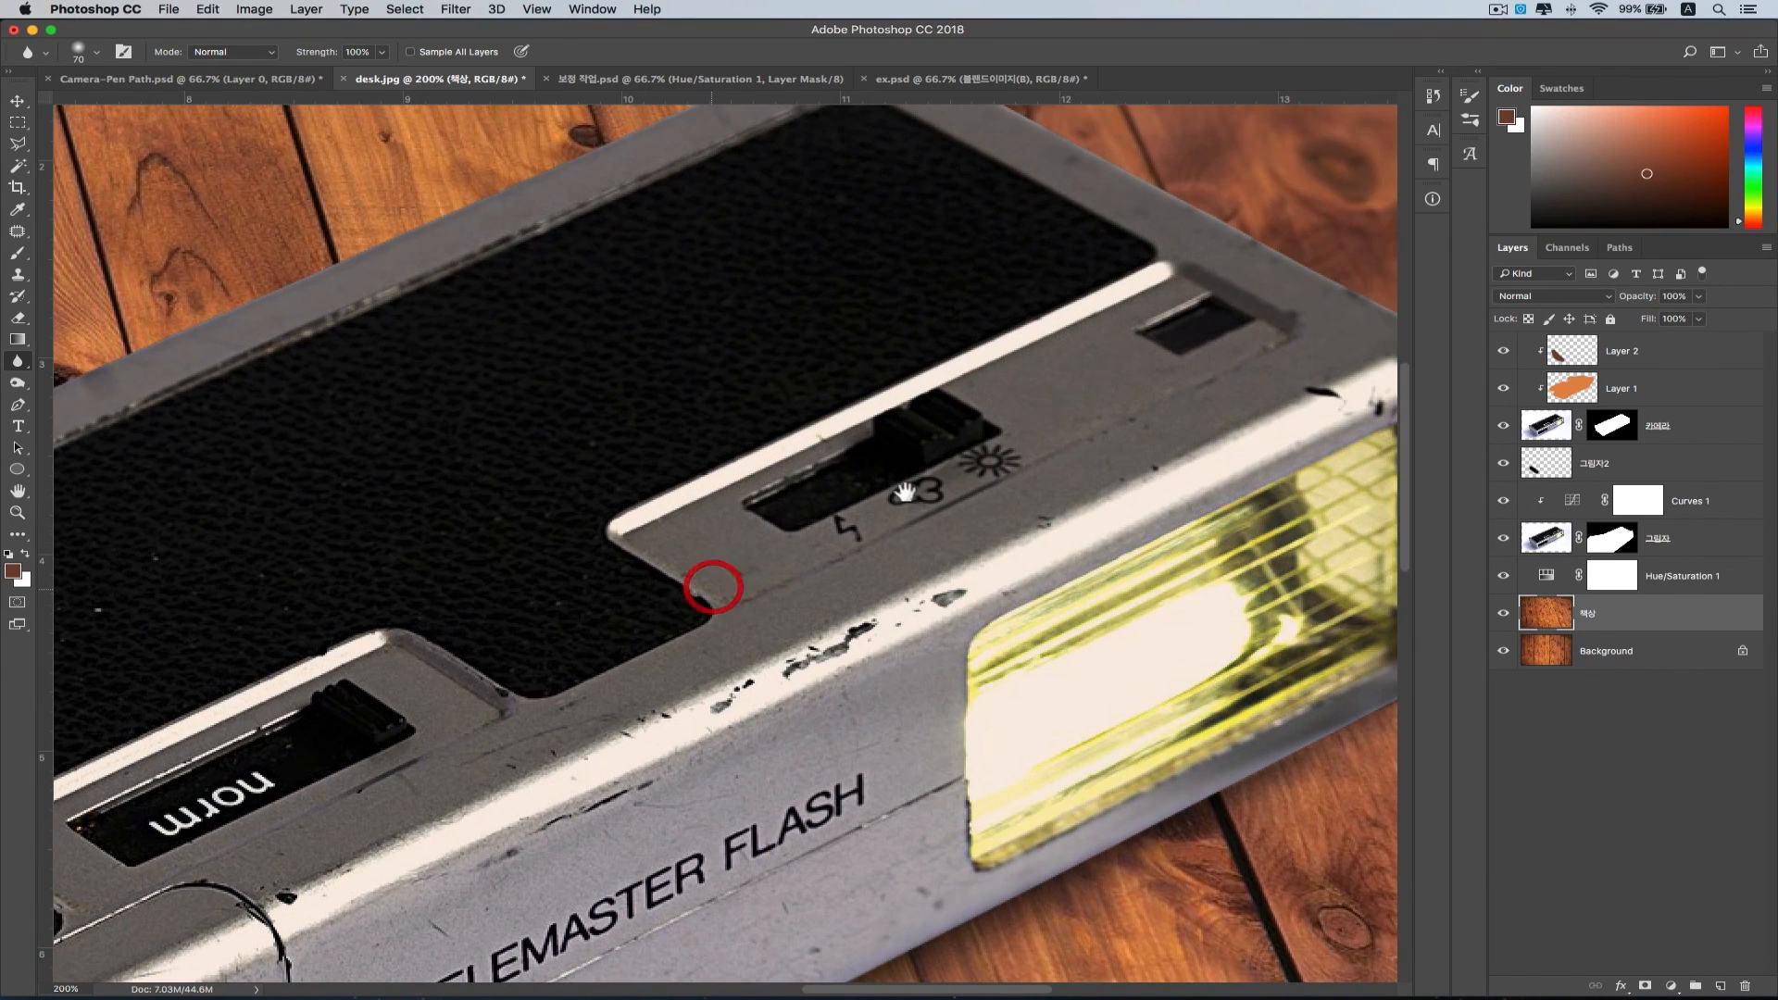
pyautogui.moveTo(996, 426); pyautogui.dragTo(658, 580)
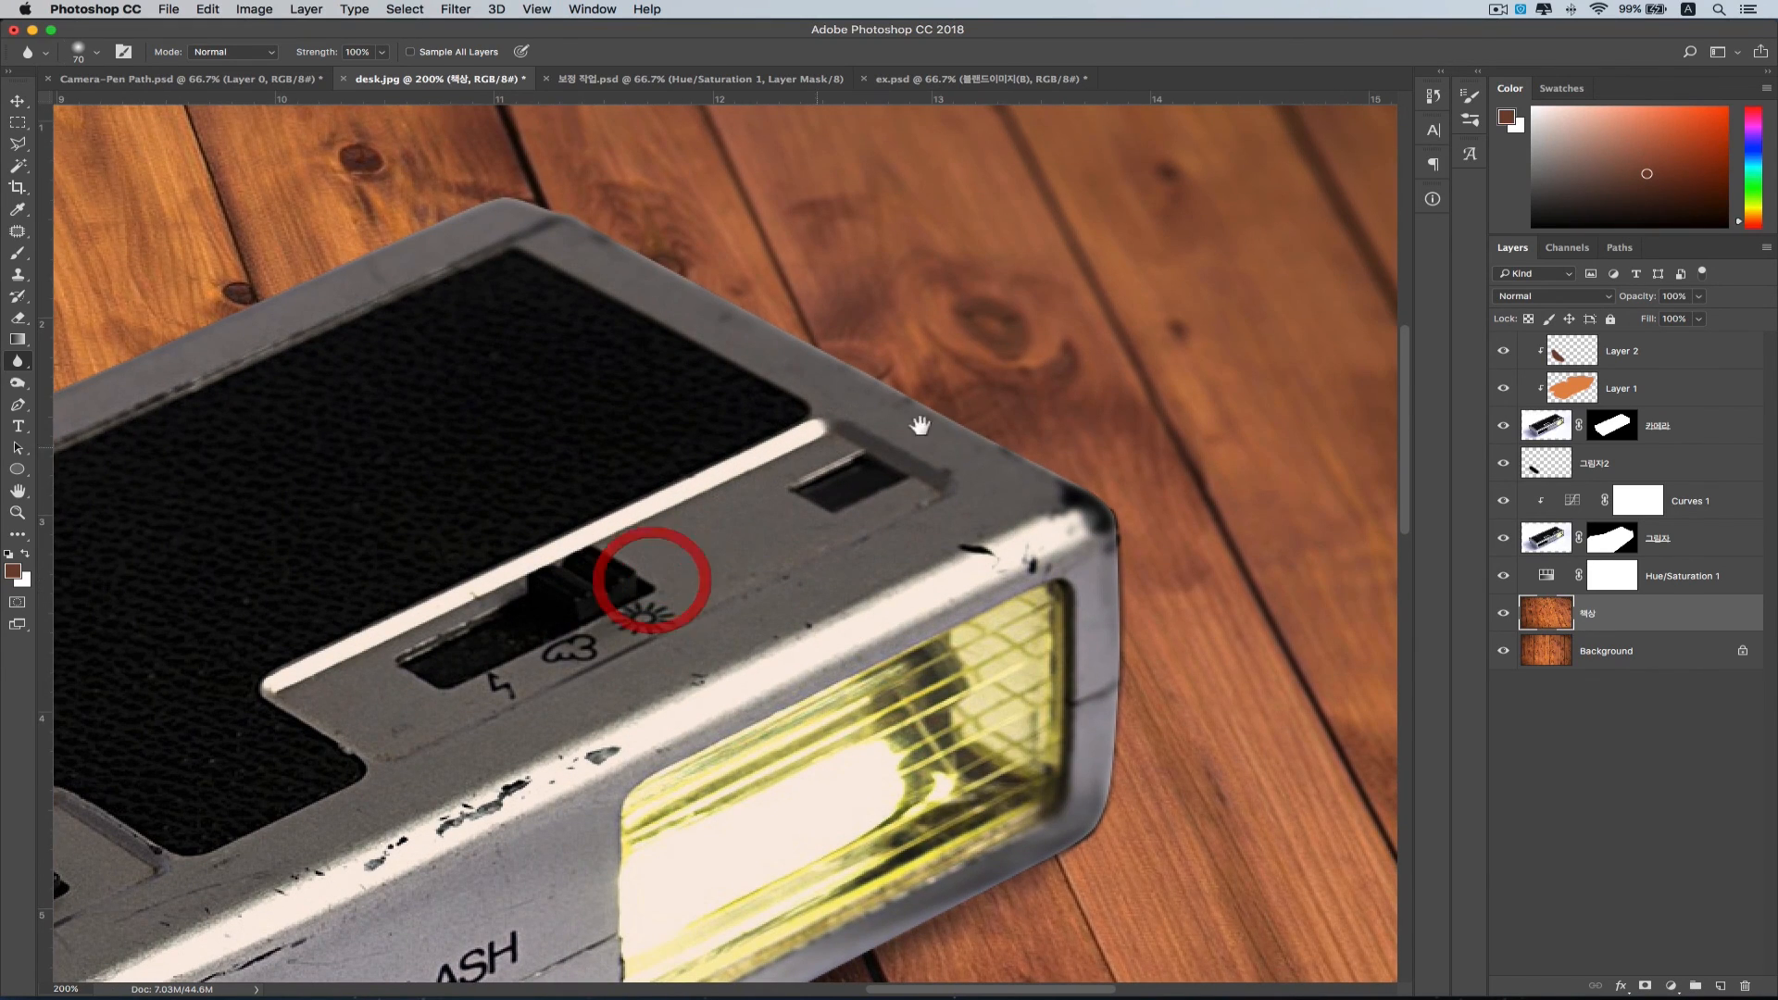
pyautogui.press('super+minus')
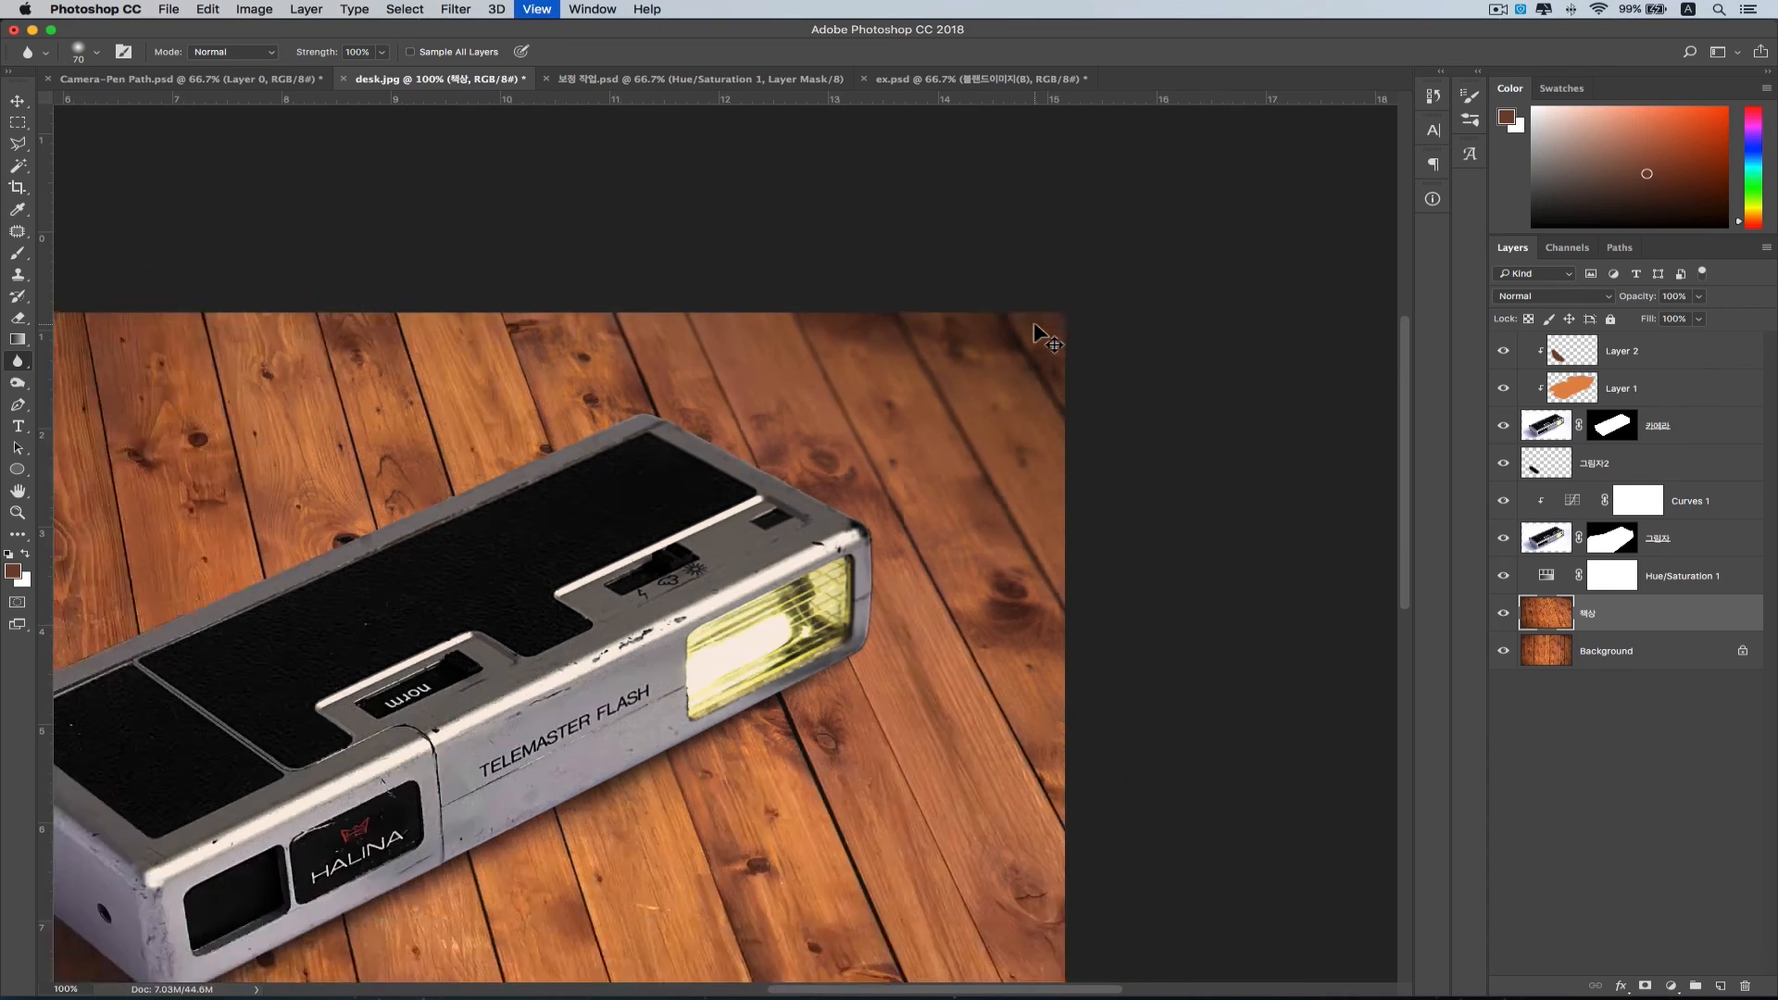
pyautogui.press('super+minus')
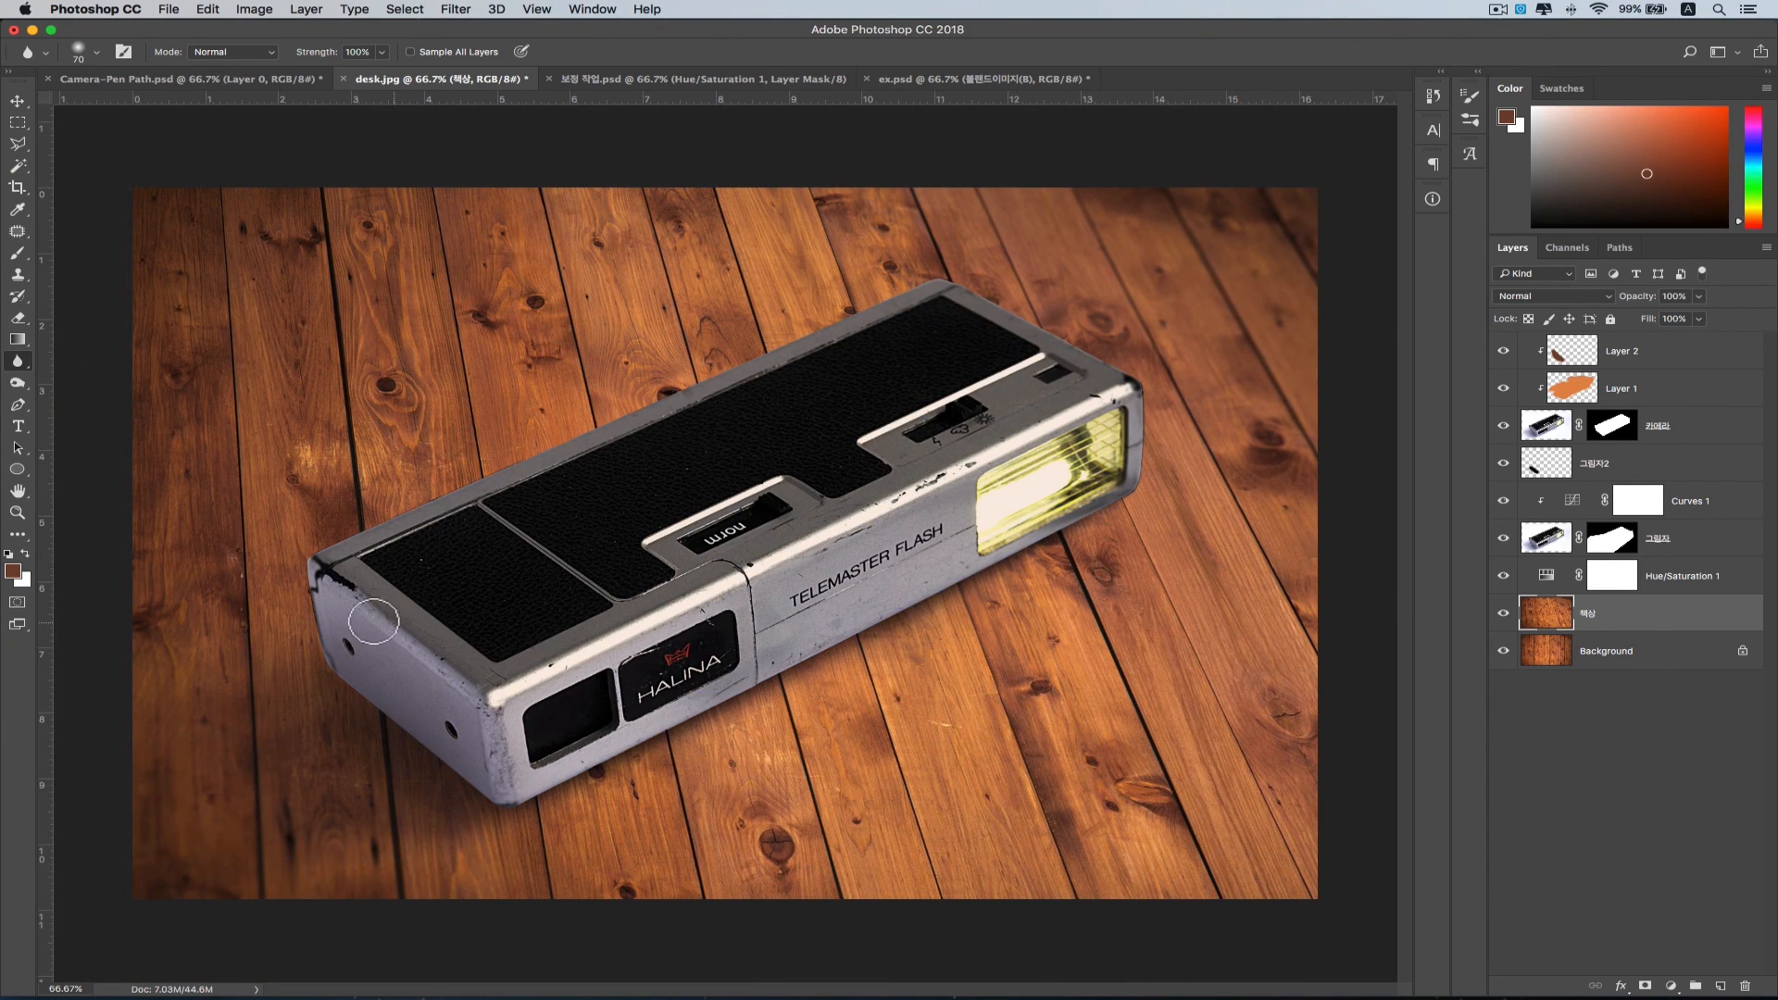